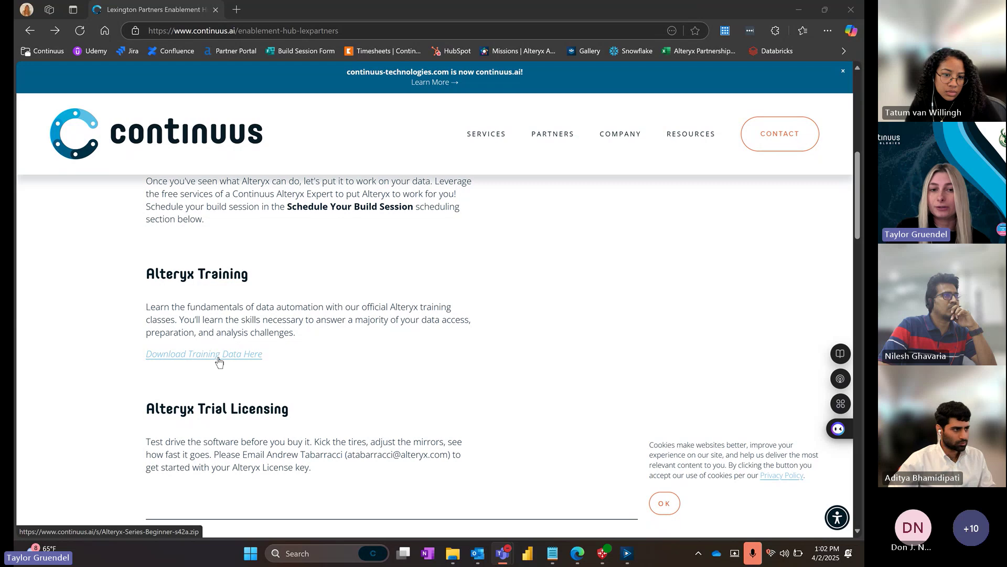
# - Download the Alteryx training data and open the newest archive, Alteryx+Series+Beginner (4), from the Downloads folder
pyautogui.click(219, 355)
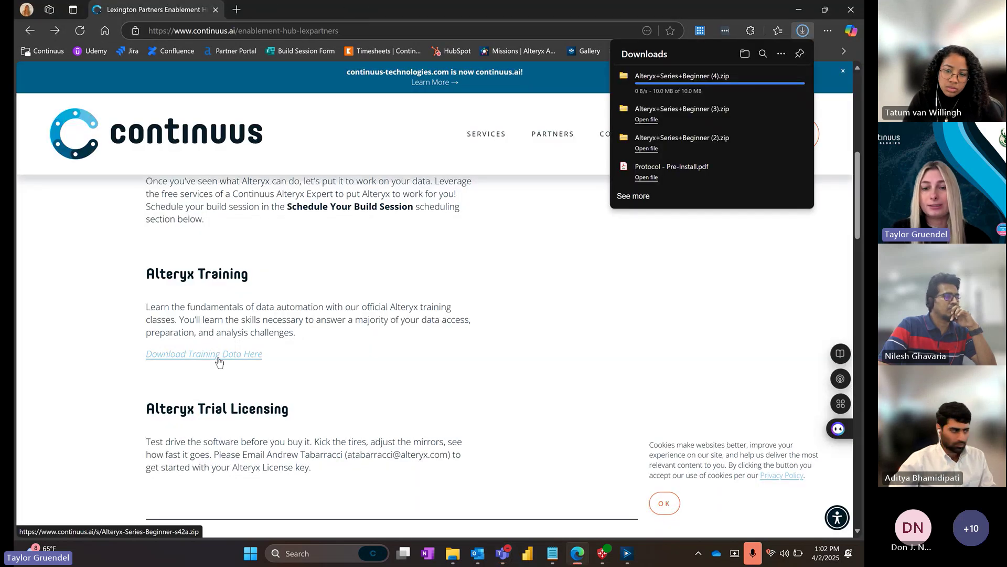
pyautogui.click(451, 560)
pyautogui.click(67, 181)
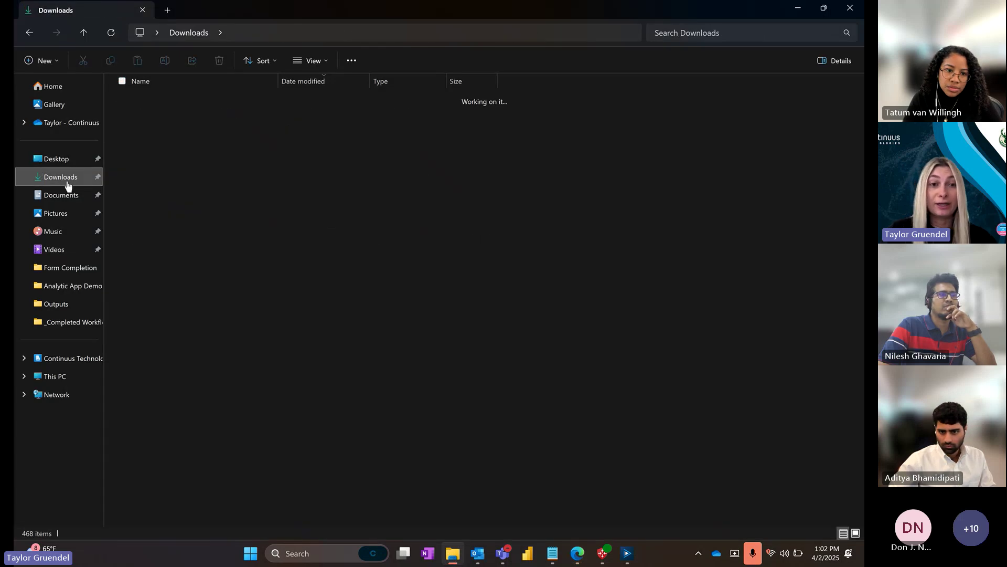
pyautogui.click(190, 116)
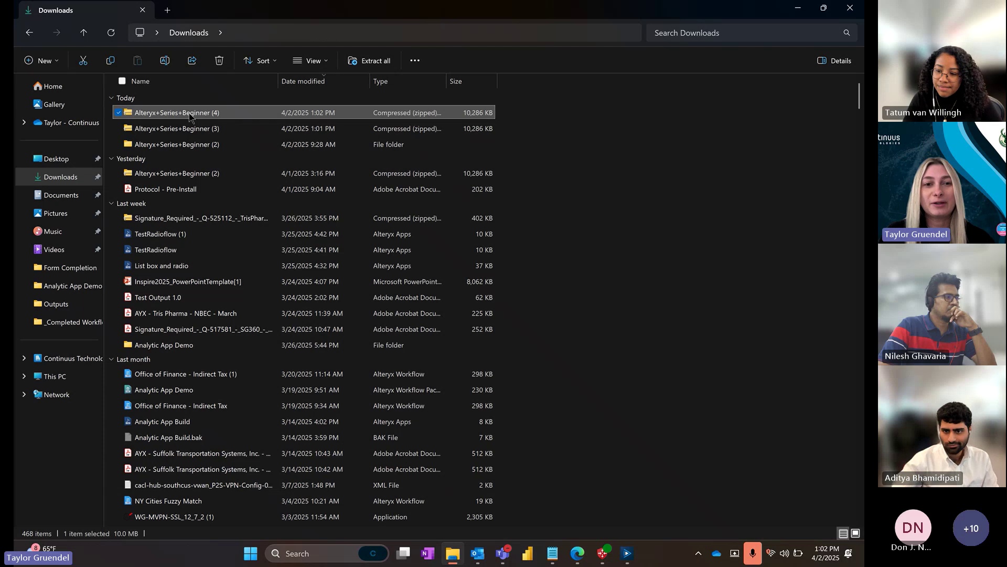
pyautogui.doubleClick(189, 114)
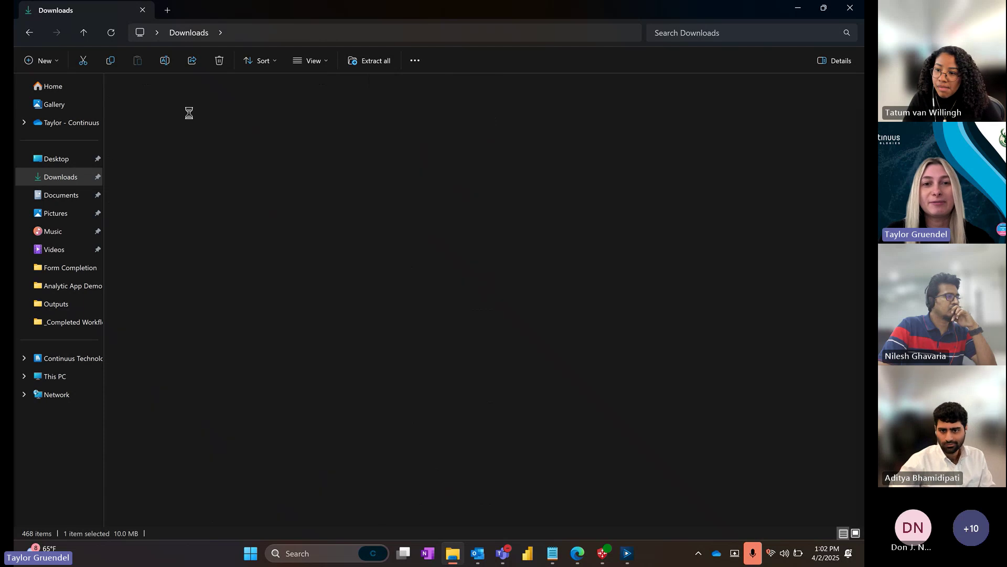
# - Extract the whole archive to the suggested destination in Downloads and open the extracted Alteryx Series Beginner folder
pyautogui.click(376, 63)
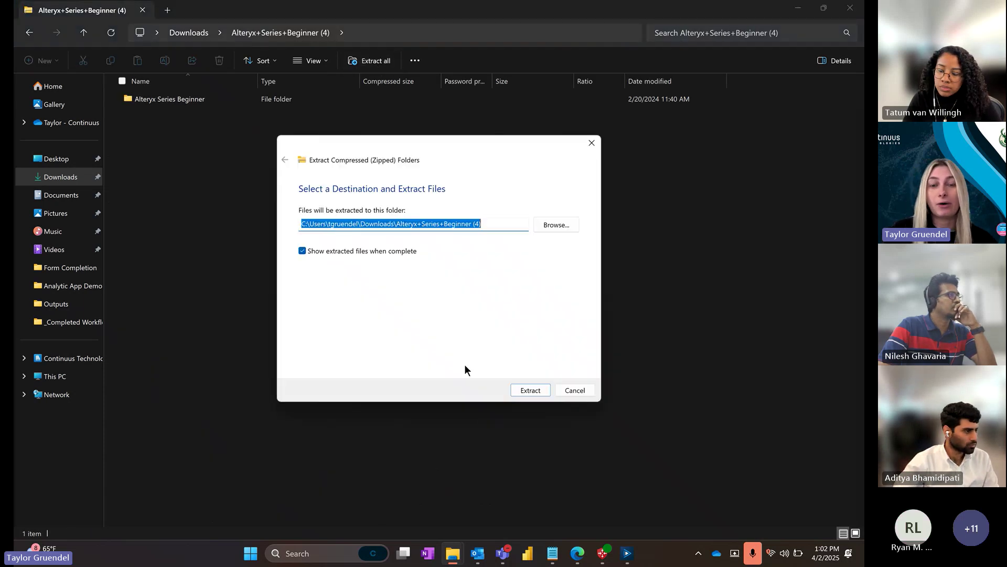
pyautogui.click(523, 397)
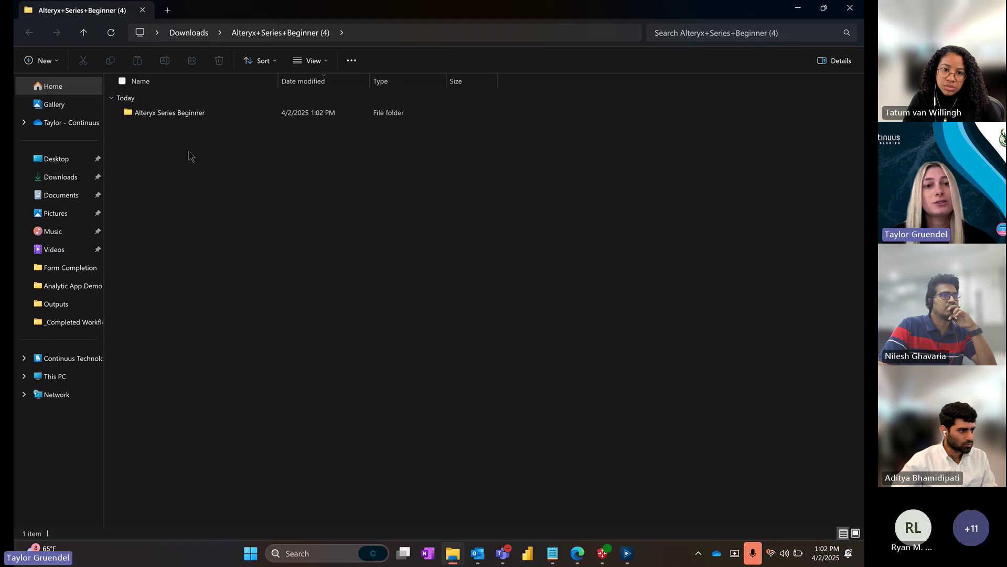
pyautogui.doubleClick(188, 114)
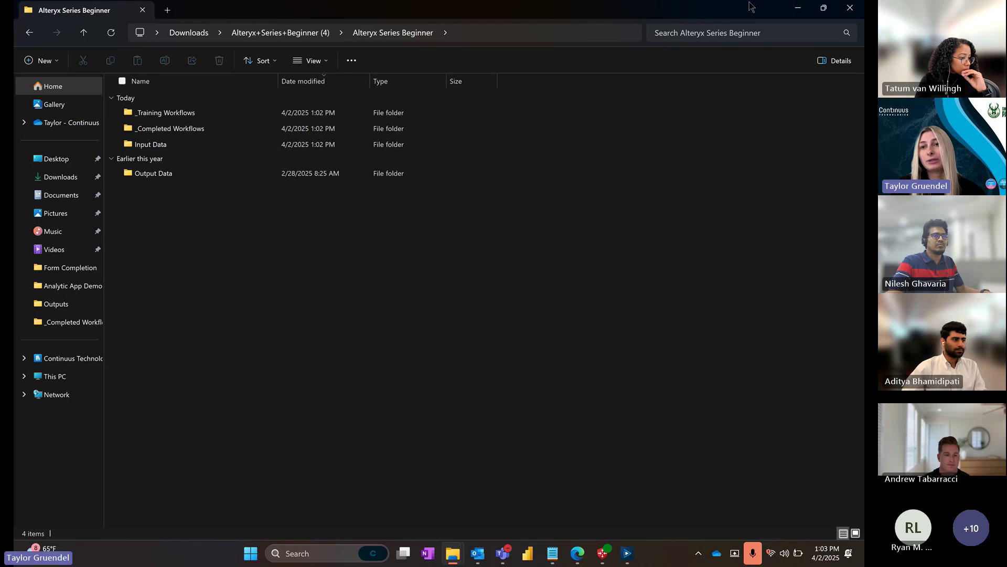
# - Minimize both File Explorer windows, switch to Alteryx Designer and fit the whole Alteryx Introduction workflow in view
pyautogui.click(797, 13)
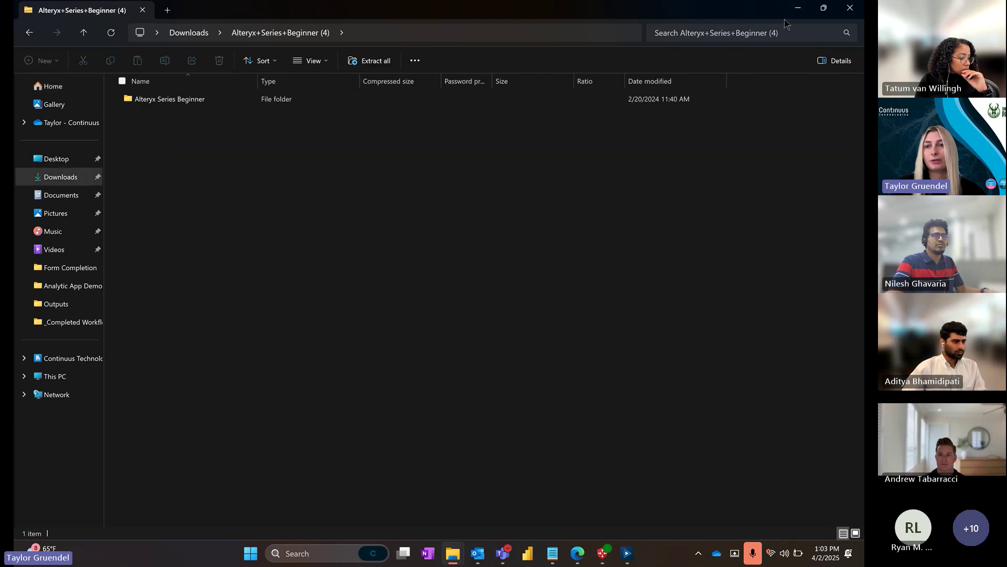
pyautogui.click(798, 10)
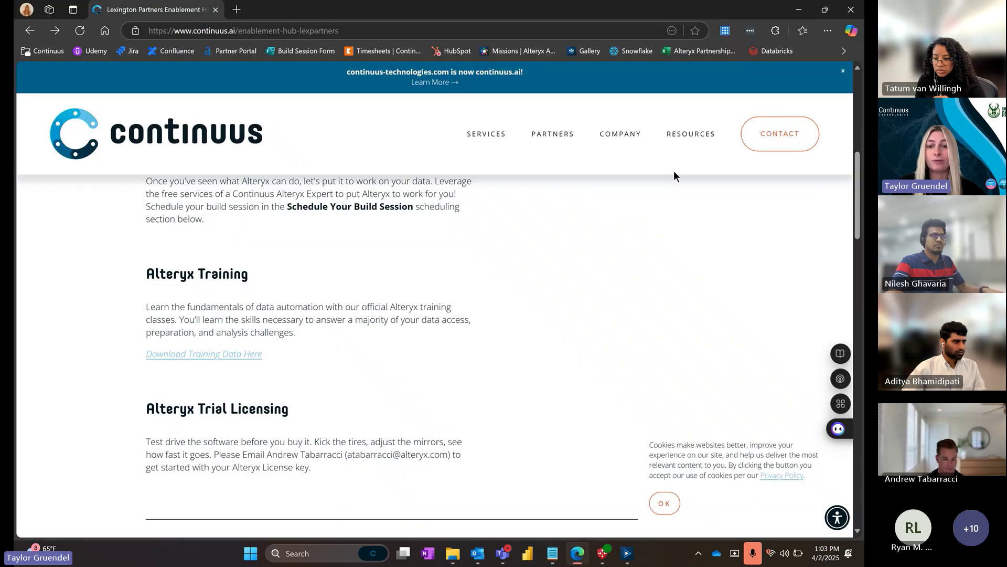
pyautogui.click(627, 553)
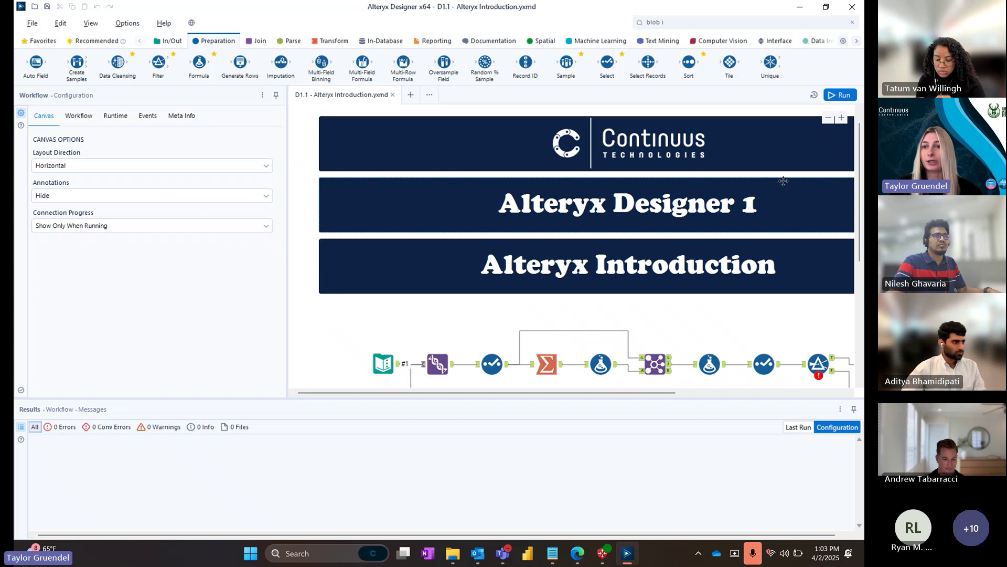
pyautogui.click(828, 118)
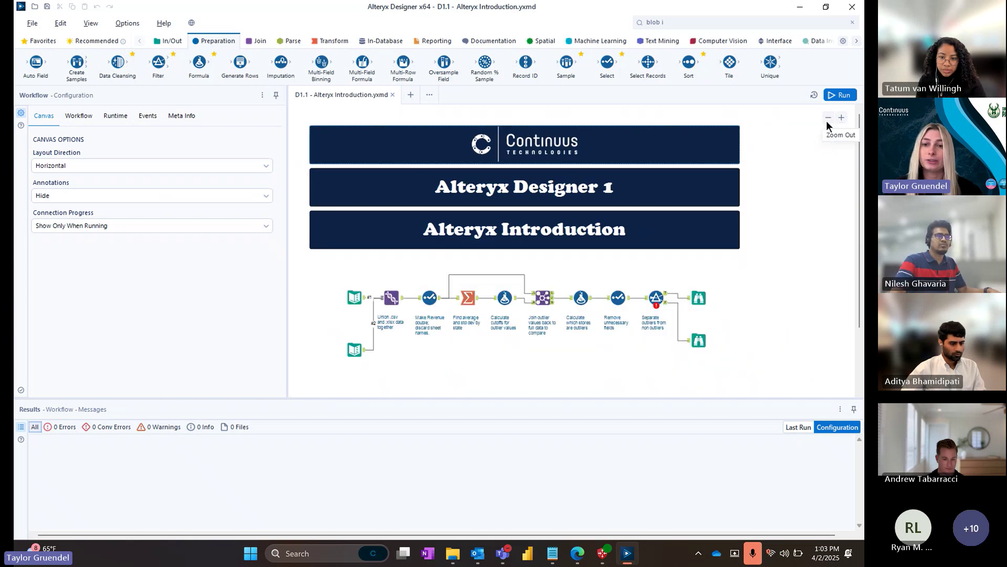
pyautogui.click(828, 118)
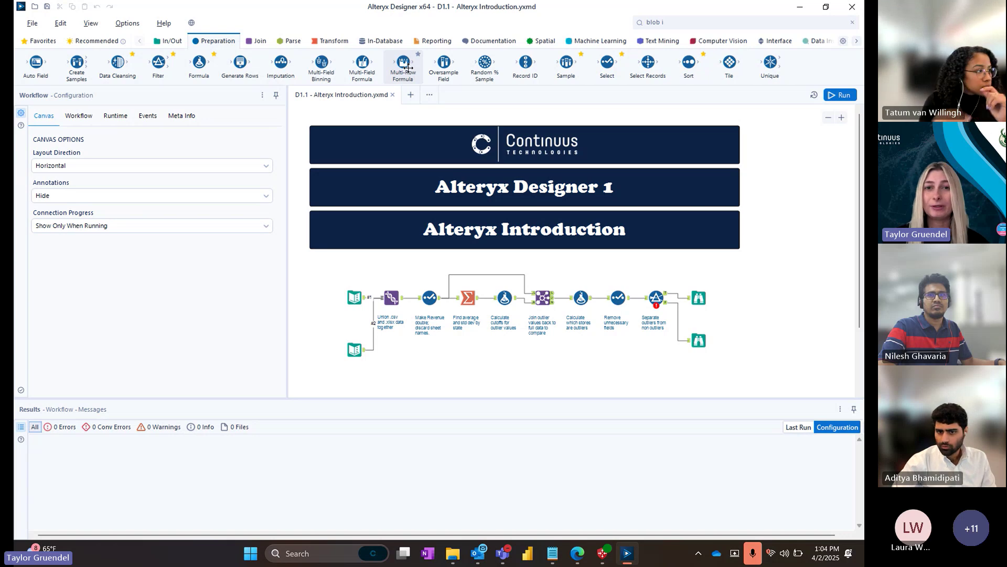
# - Place a Multi-Row Formula tool beside the workflow's Browse tools and delete it from the canvas again
pyautogui.moveTo(408, 68); pyautogui.dragTo(765, 303)
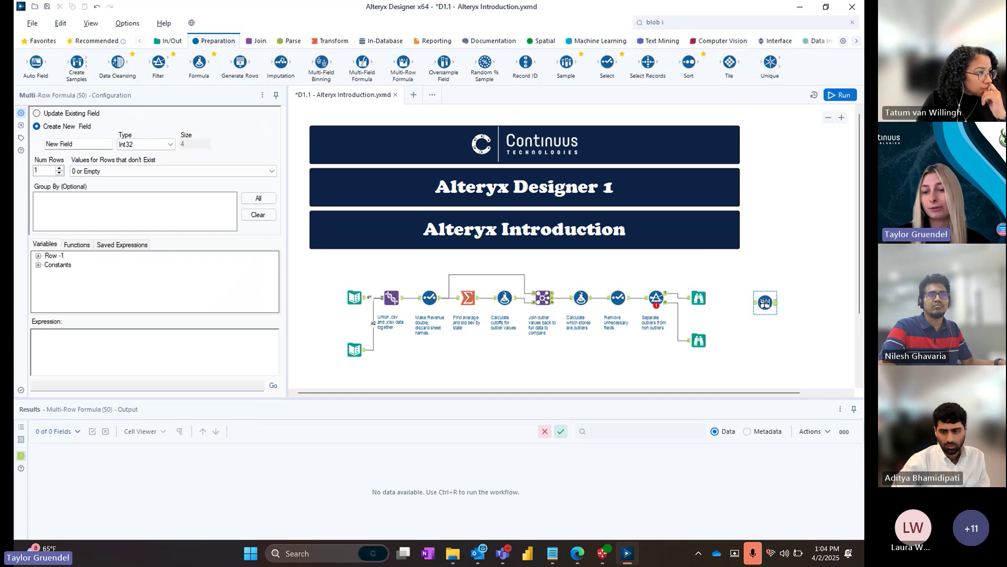
pyautogui.click(765, 304)
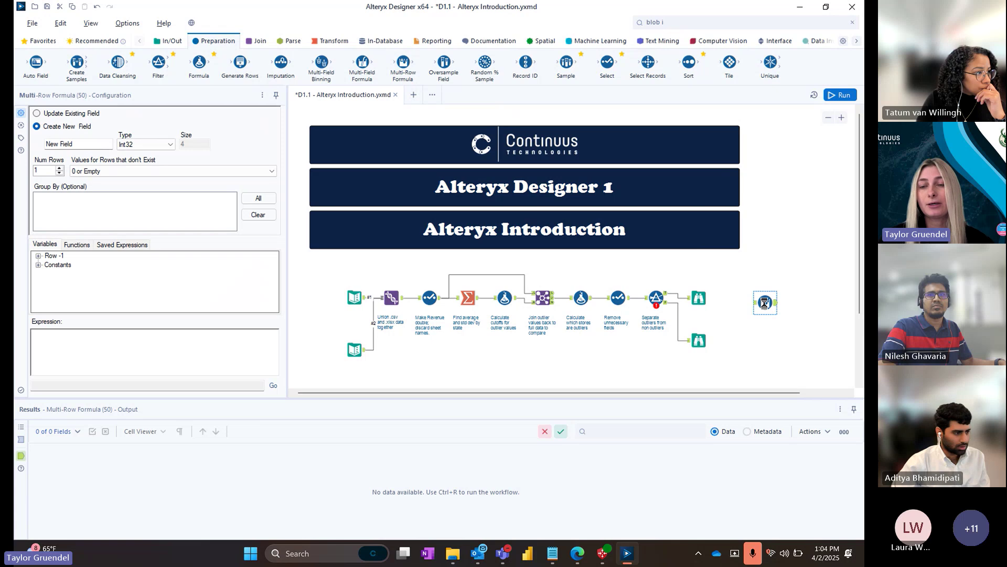
pyautogui.rightClick(765, 303)
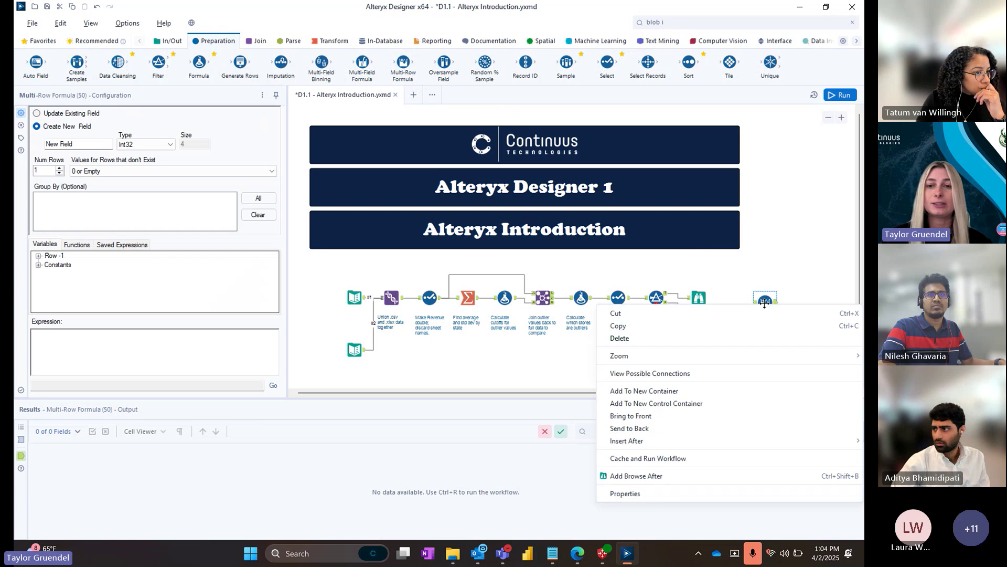
pyautogui.click(667, 340)
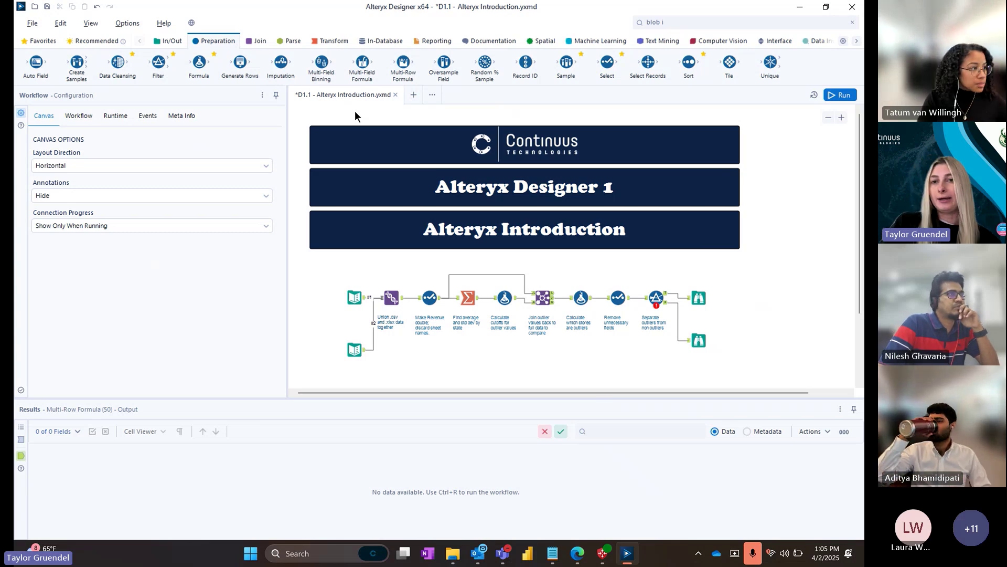
# - Replace the search text with VLOOKUP to look up the equivalent tool, and close the results
pyautogui.click(681, 23)
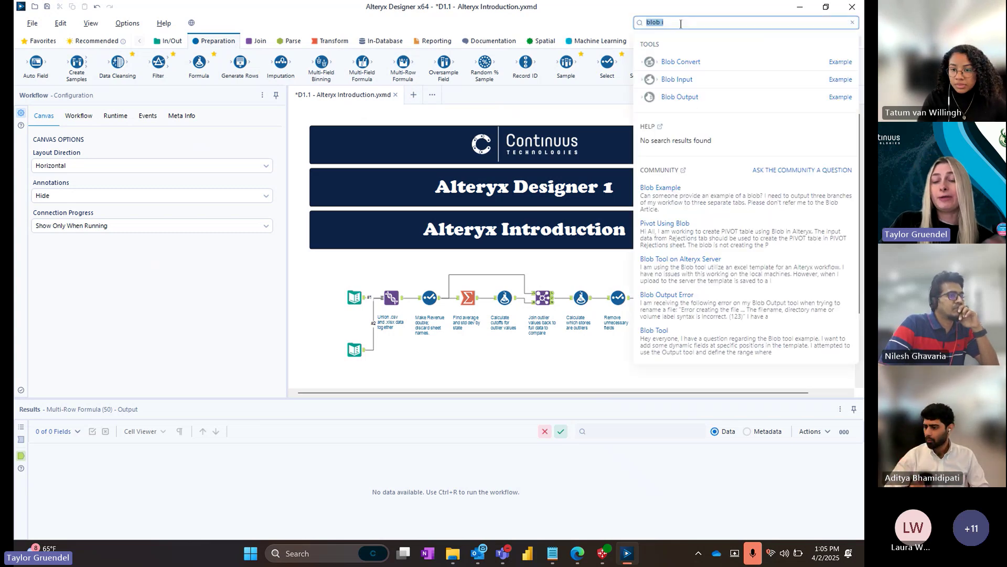
pyautogui.press('BackSpace')
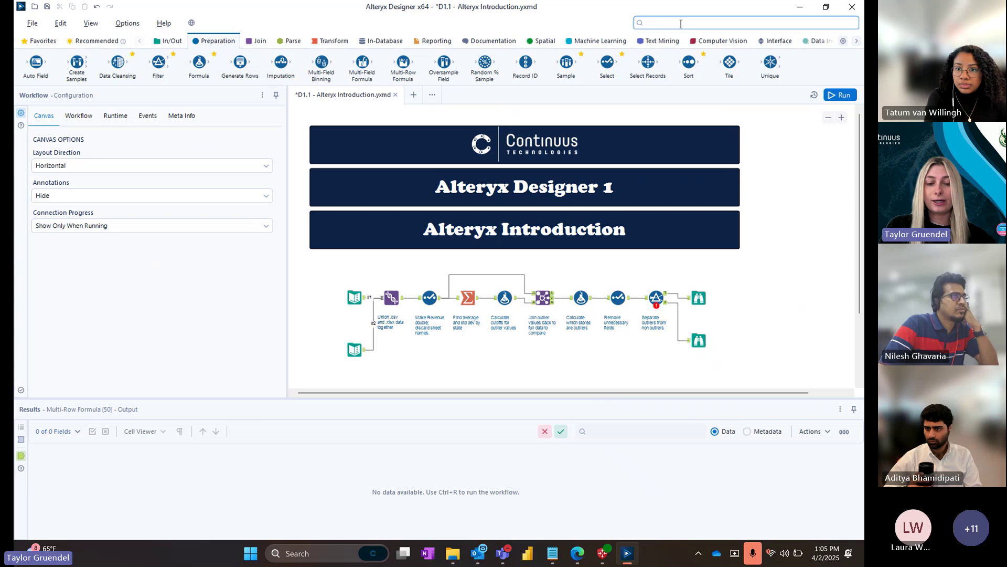
pyautogui.write('VL')
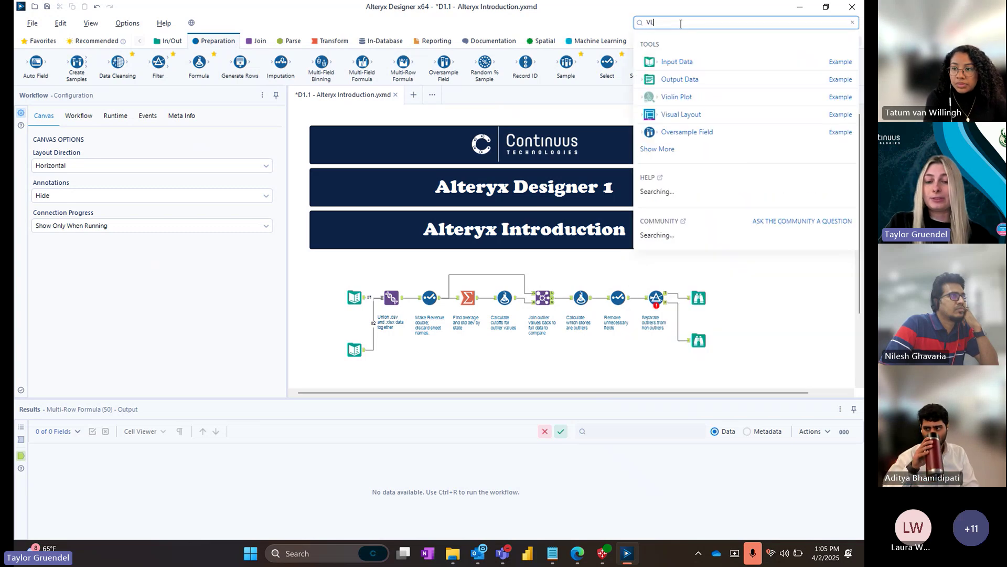
pyautogui.write('OOKUP')
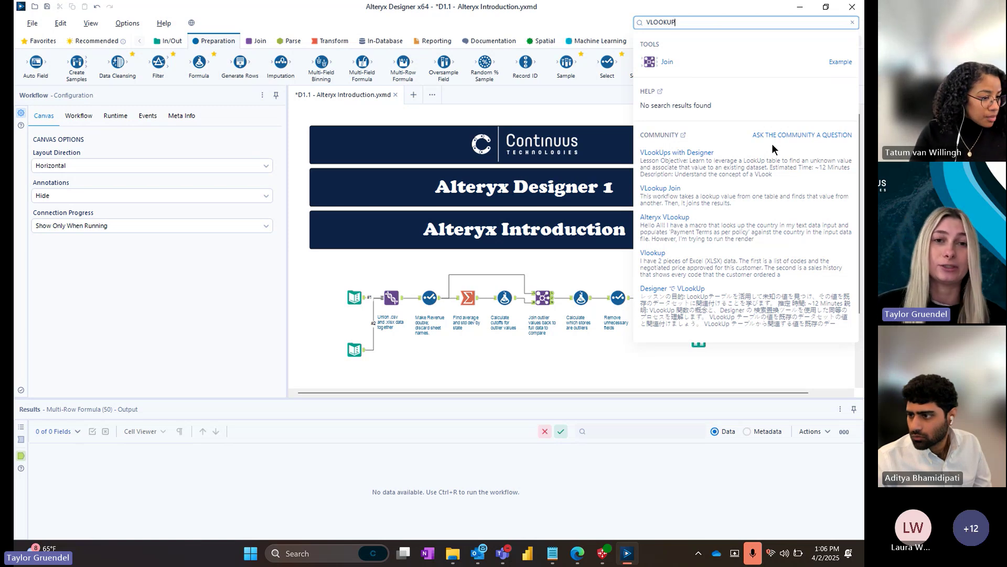
pyautogui.click(299, 184)
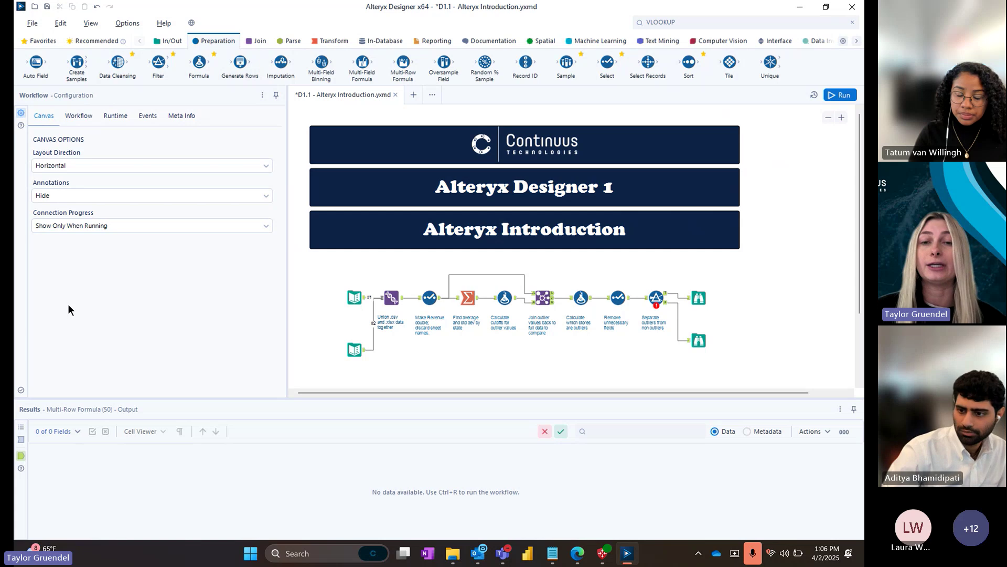
# - Inspect the upper Input Data tool, the Union tool and the first Select tool of the workflow
pyautogui.click(354, 298)
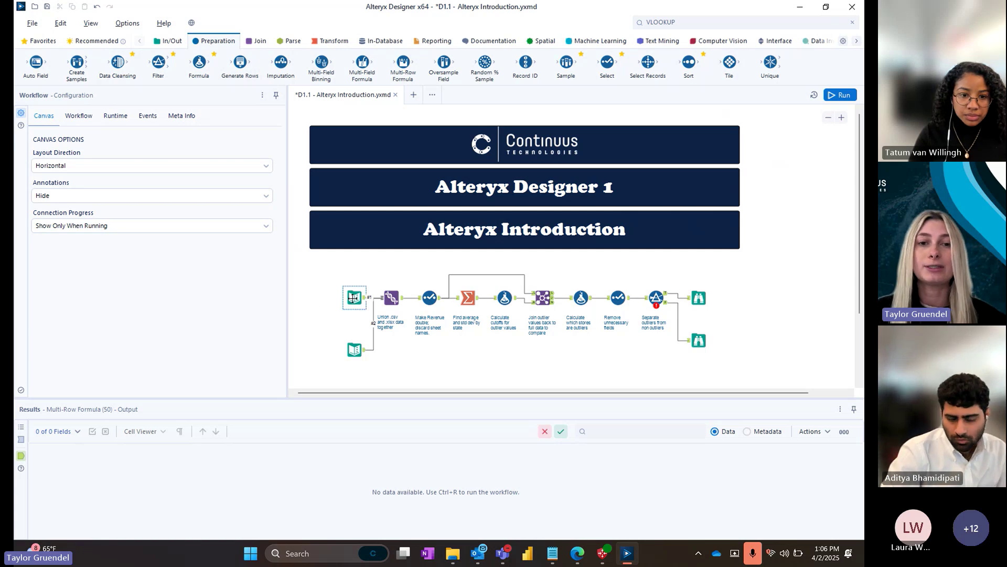
pyautogui.click(400, 303)
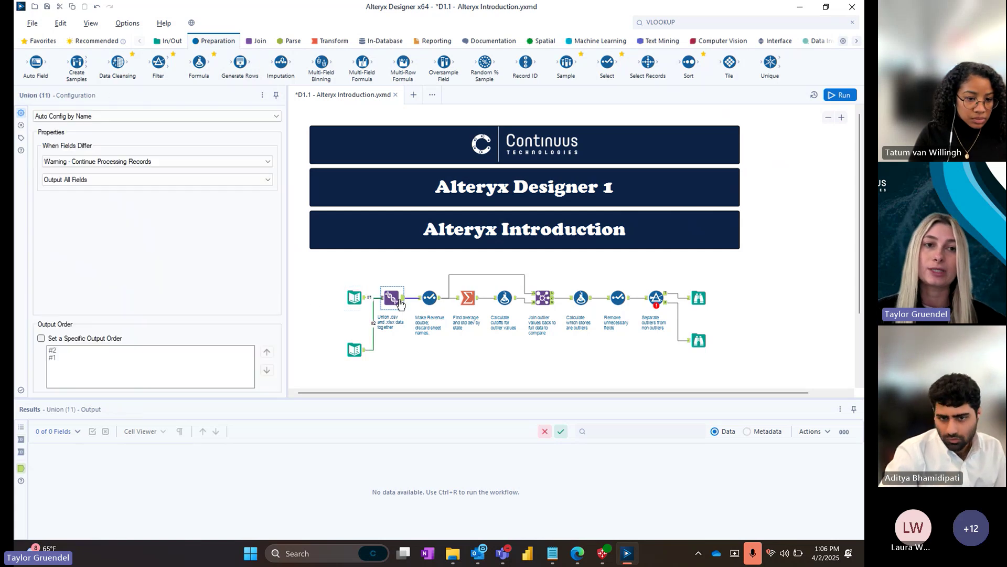
pyautogui.click(430, 301)
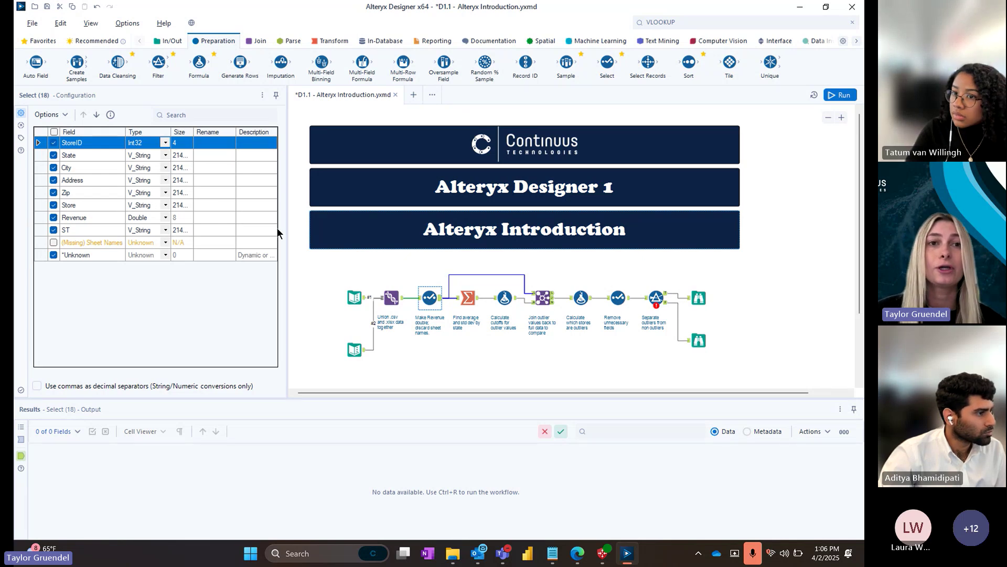
# - Open the Find Replace sample workflow from the Join category of the one-tool-at-a-time samples
pyautogui.click(163, 24)
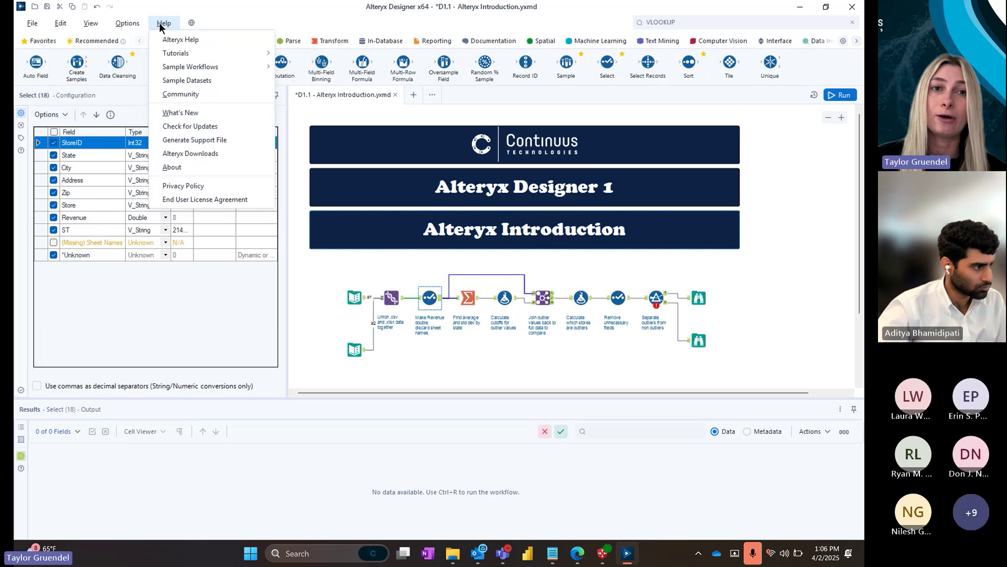
pyautogui.moveTo(190, 67)
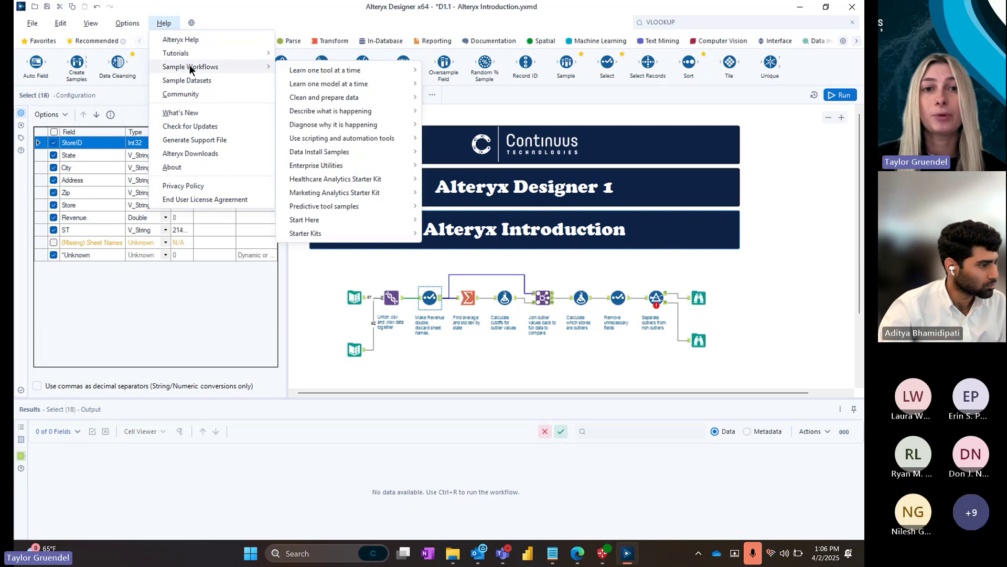
pyautogui.moveTo(323, 69)
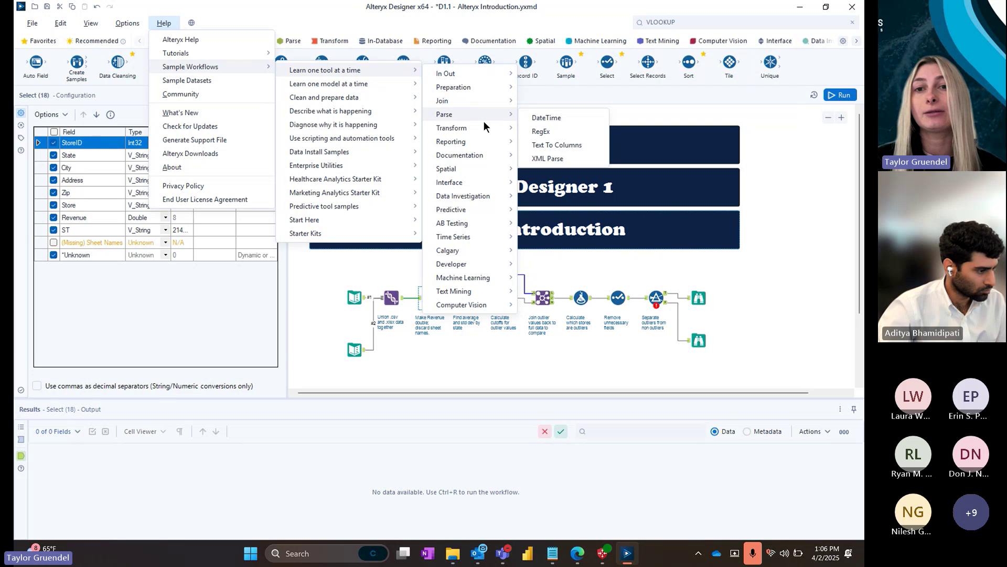
pyautogui.moveTo(488, 128)
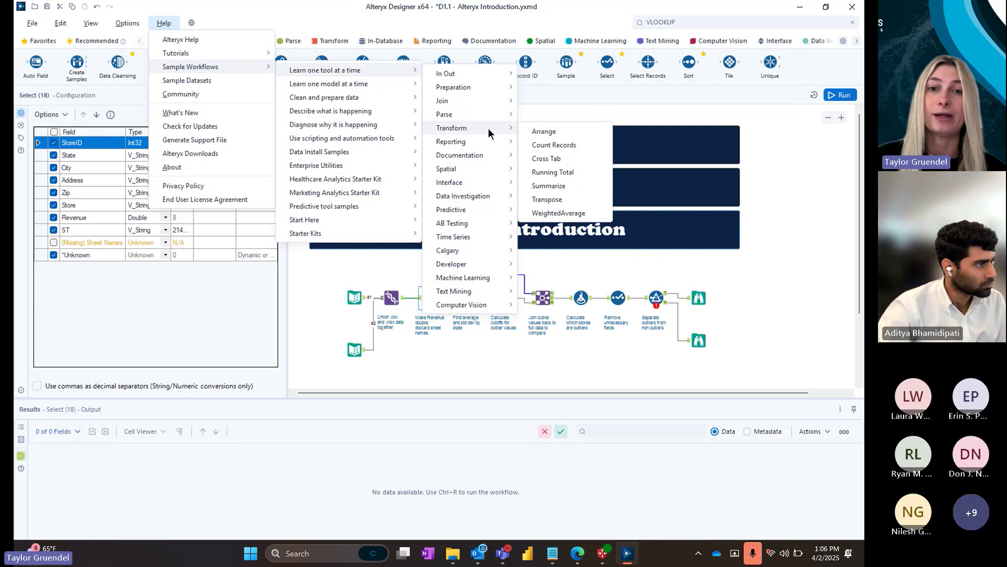
pyautogui.moveTo(480, 103)
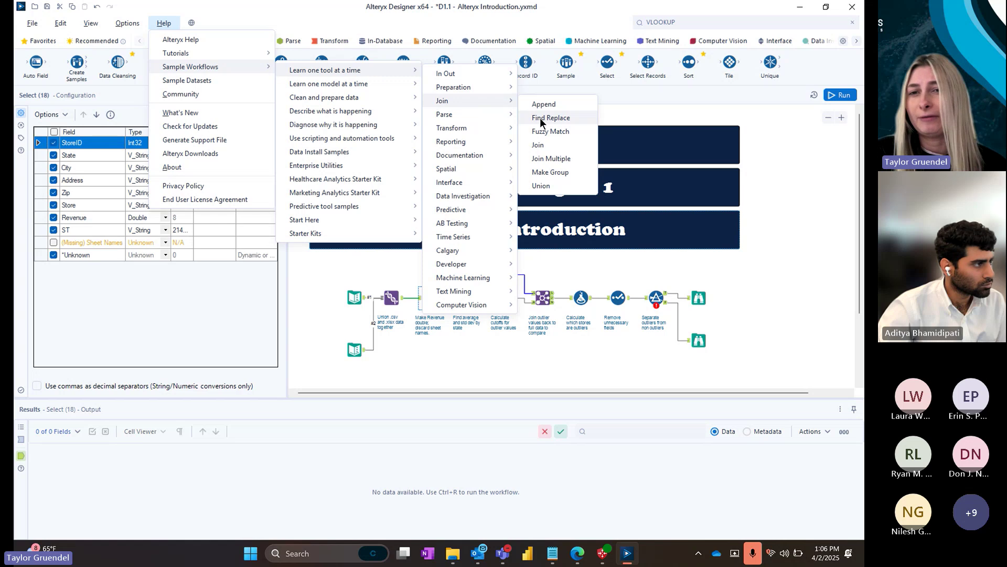
pyautogui.click(540, 117)
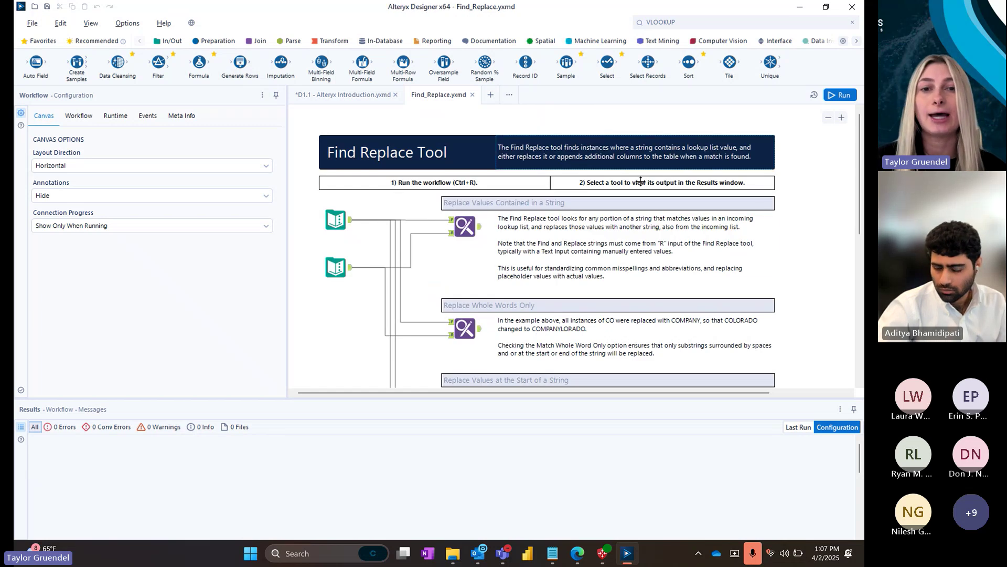
# - Examine the configuration of the first Find Replace tool and close the Find_Replace.yxmd sample
pyautogui.click(349, 224)
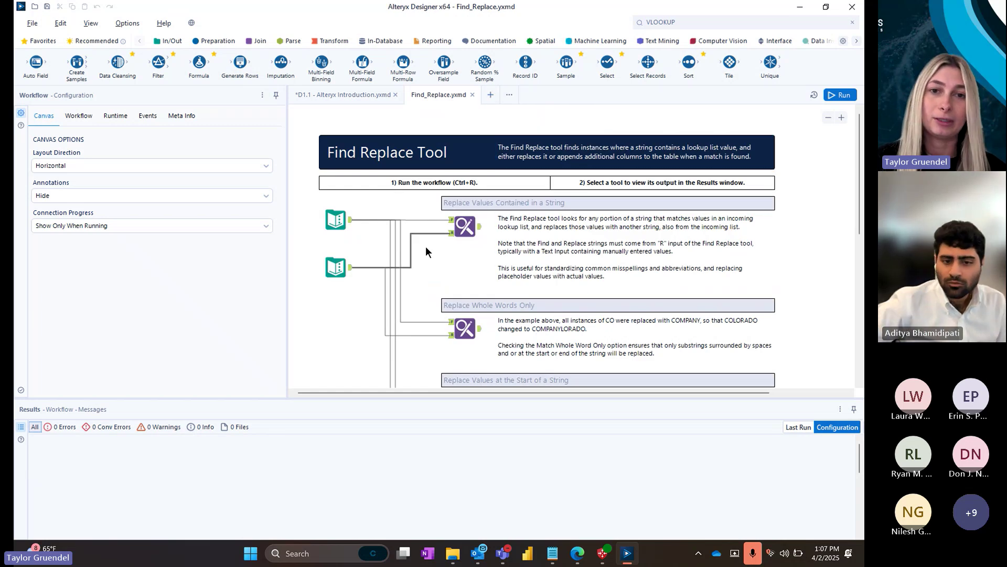
pyautogui.click(457, 230)
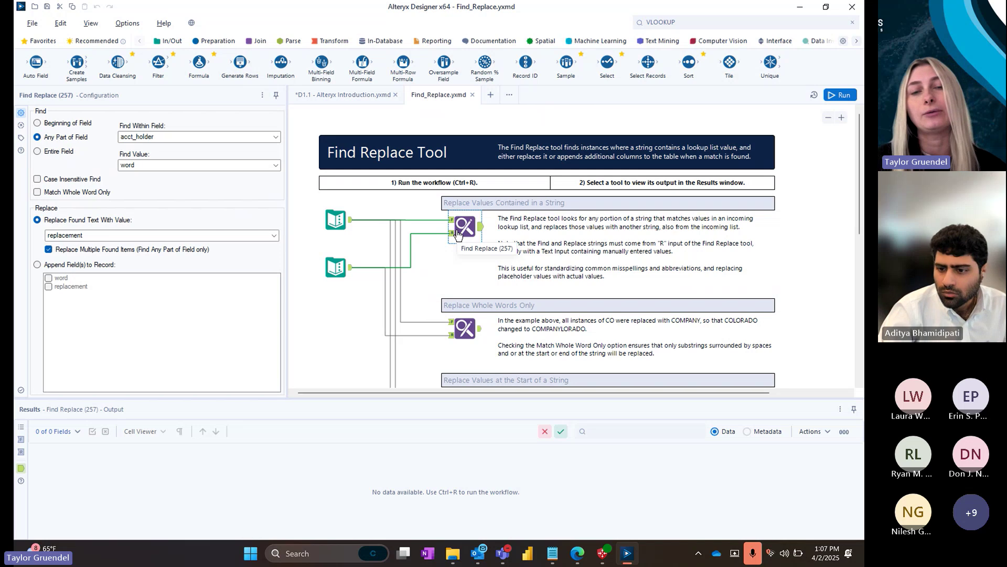
pyautogui.click(472, 95)
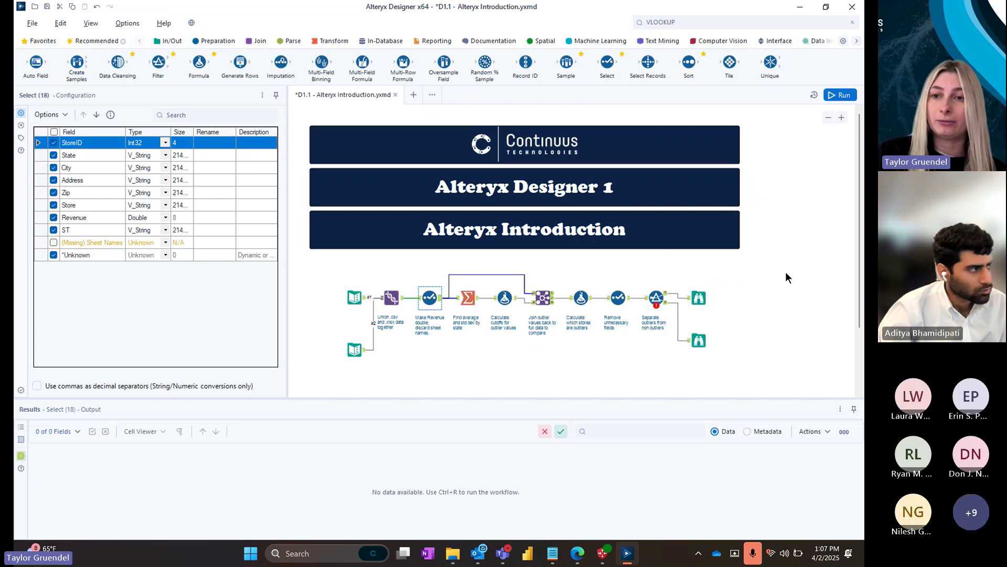
# - Inspect the data stored in the upper Text Input tool at the start of the workflow
pyautogui.scroll(-1, 861, 259)
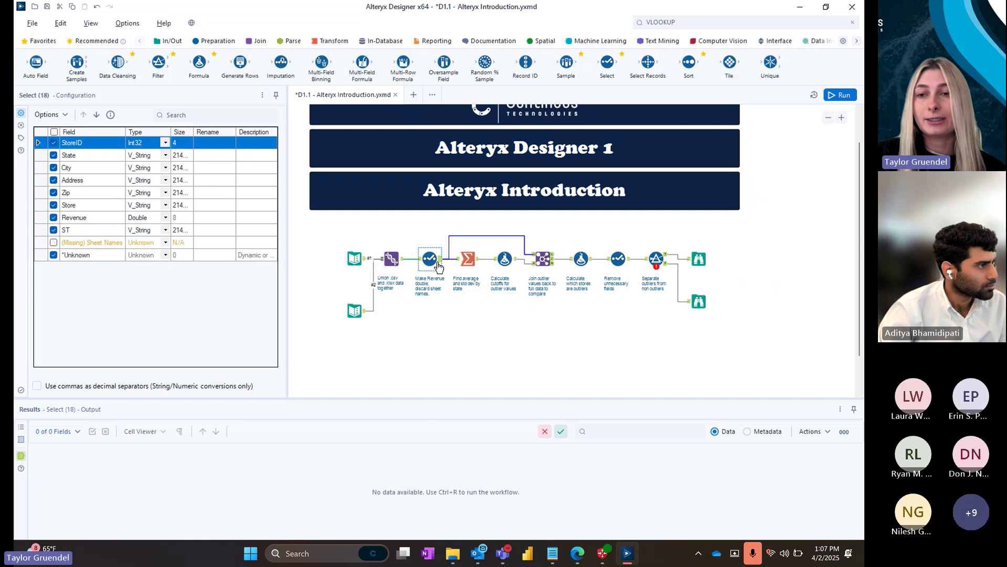
pyautogui.click(840, 118)
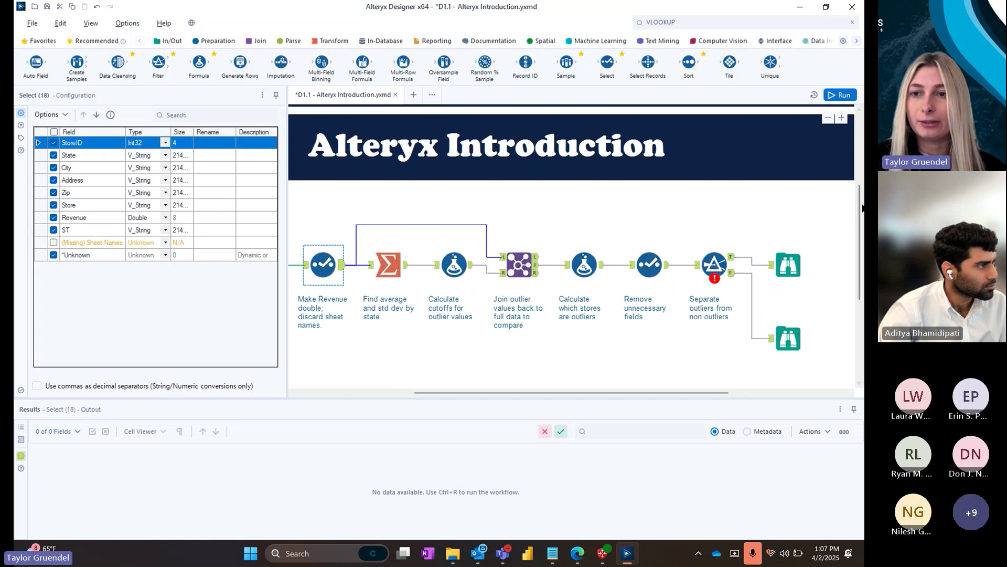
pyautogui.scroll(-1, 861, 216)
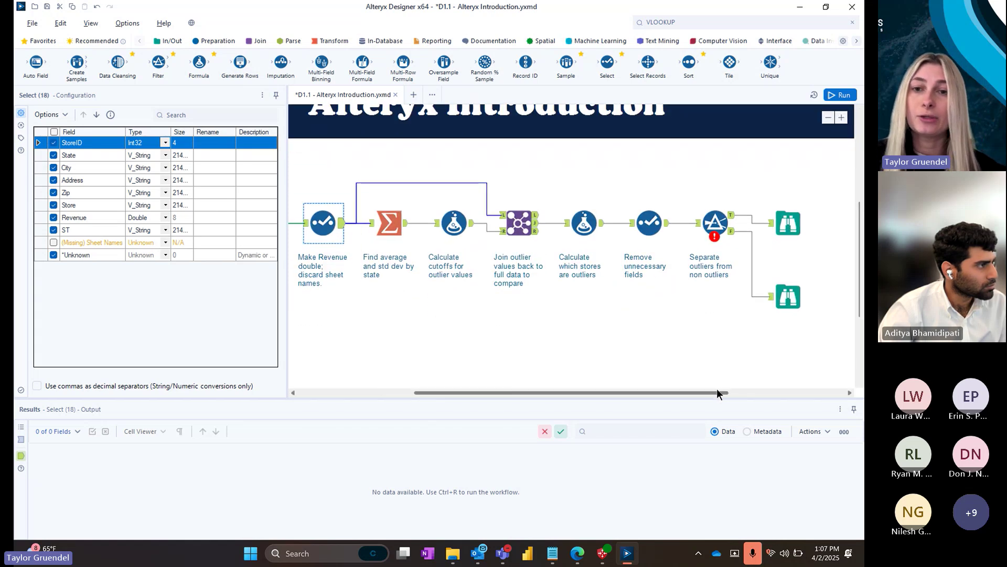
pyautogui.moveTo(717, 392); pyautogui.dragTo(622, 370)
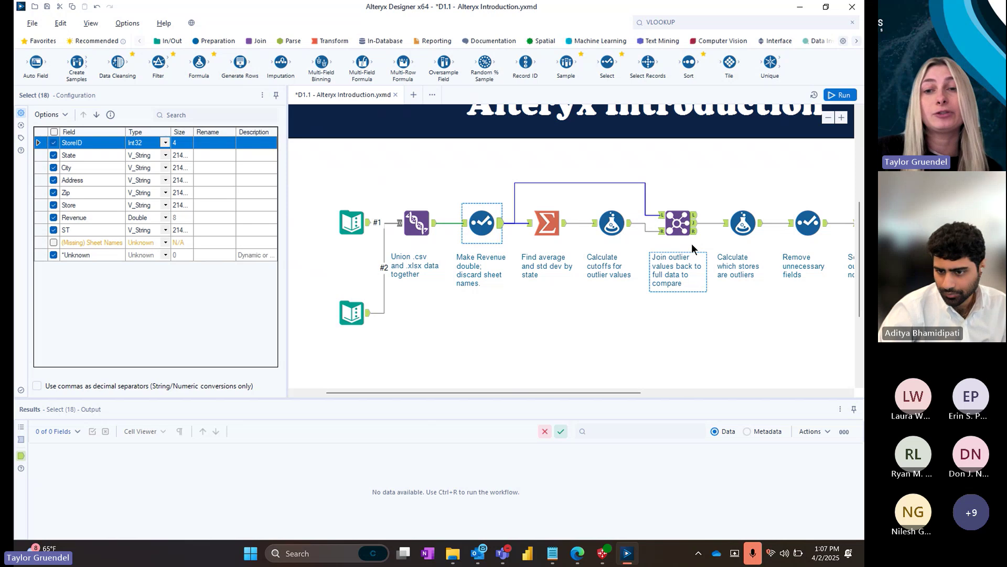
pyautogui.click(350, 234)
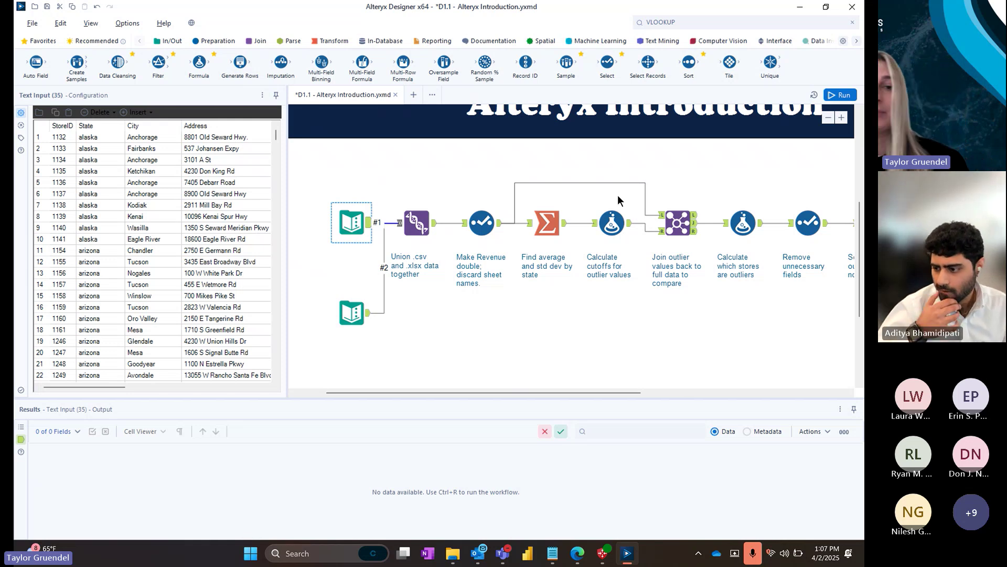
pyautogui.click(842, 118)
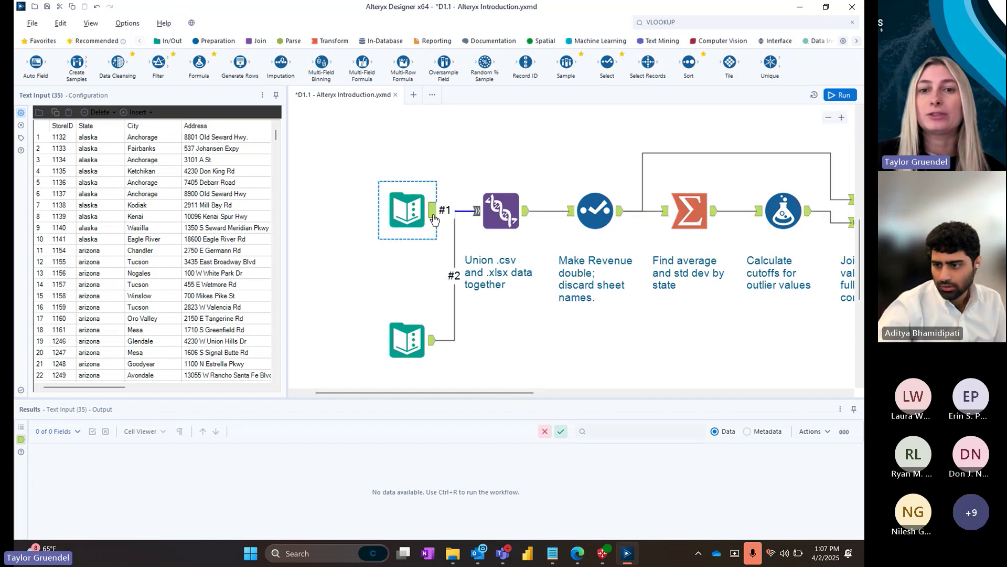
# - Examine how the input tools, Union and first Select tool connect, checking the Select tool's input and output anchors
pyautogui.keyDown('ctrl'); pyautogui.click(501, 217); pyautogui.keyUp('ctrl')
pyautogui.keyDown('ctrl'); pyautogui.click(525, 218); pyautogui.keyUp('ctrl')
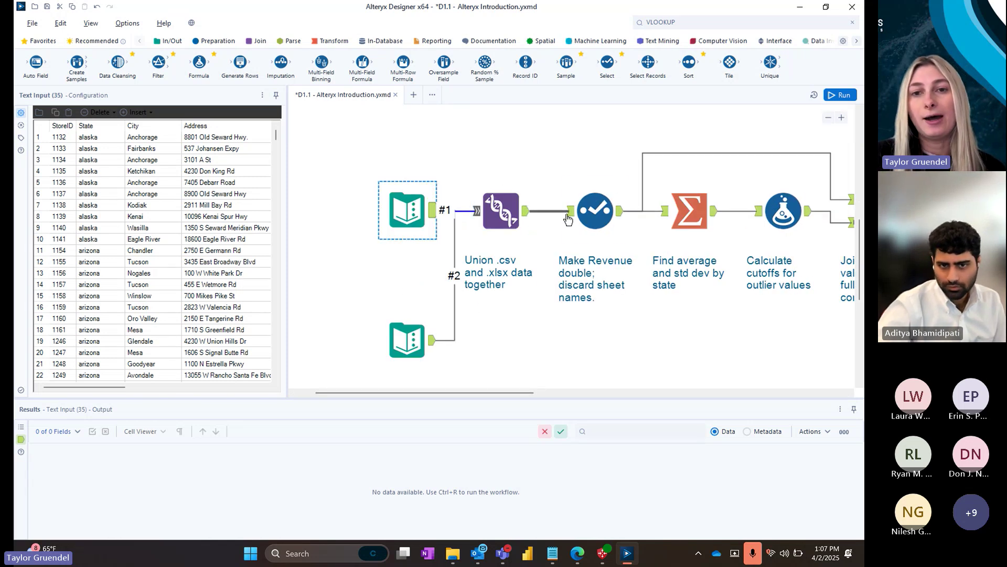
pyautogui.keyDown('ctrl'); pyautogui.click(570, 219); pyautogui.keyUp('ctrl')
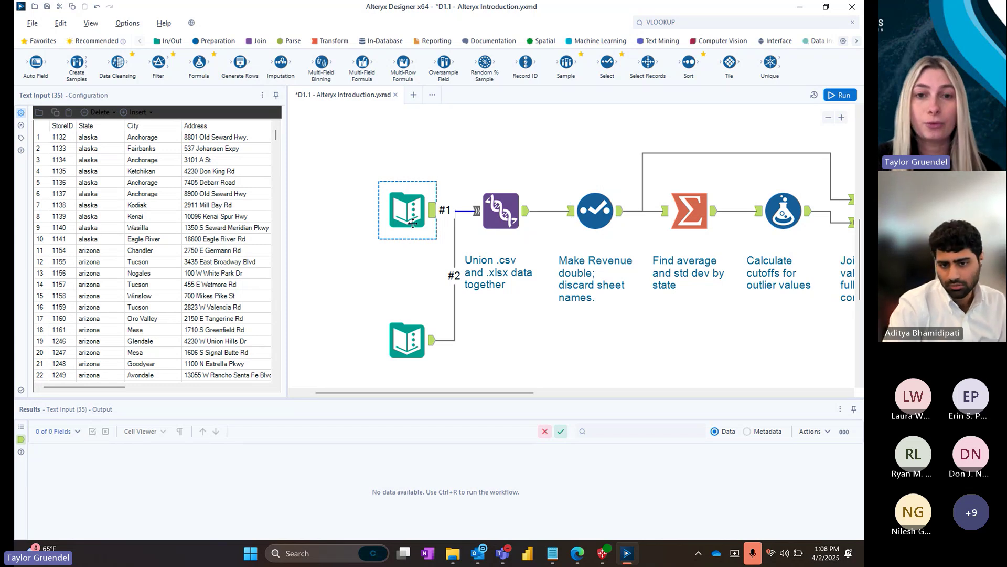
pyautogui.keyDown('ctrl'); pyautogui.click(408, 341); pyautogui.keyUp('ctrl')
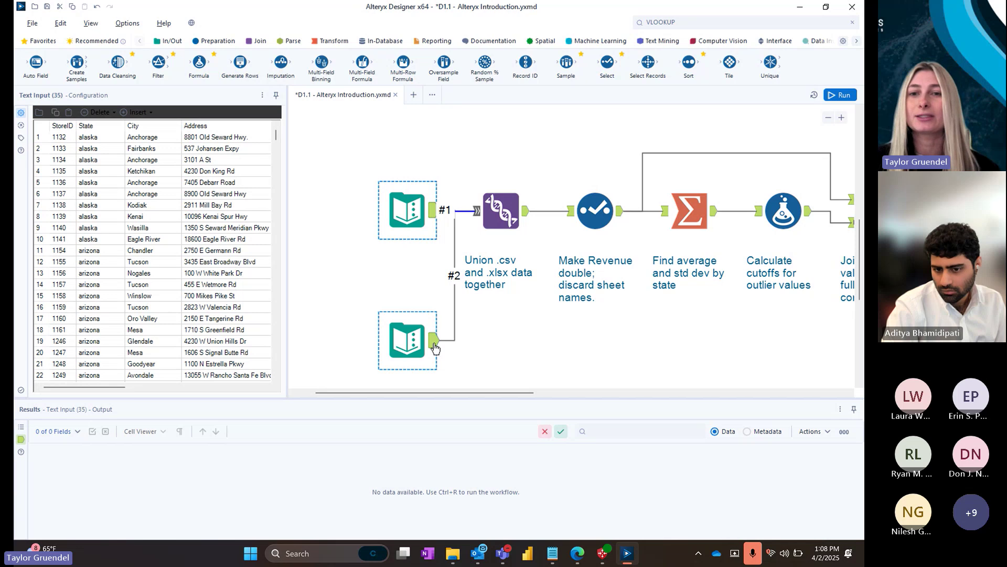
pyautogui.click(593, 212)
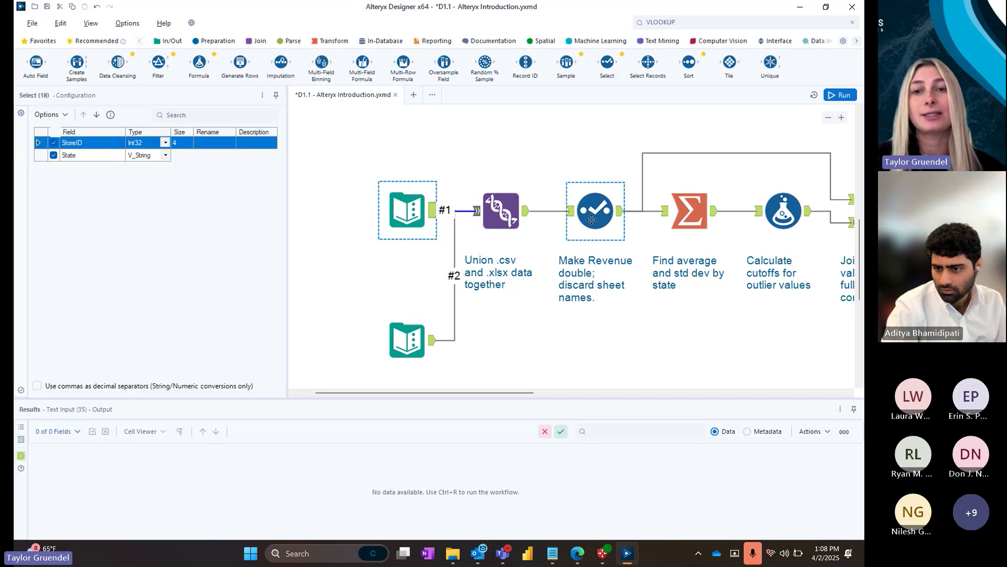
pyautogui.keyDown('ctrl'); pyautogui.click(525, 216); pyautogui.keyUp('ctrl')
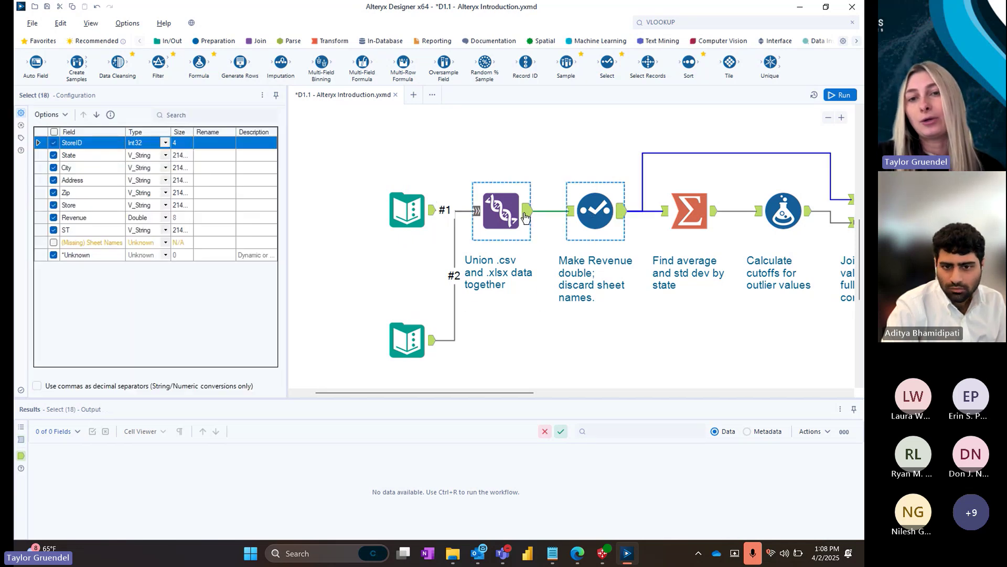
pyautogui.moveTo(527, 215); pyautogui.dragTo(572, 216)
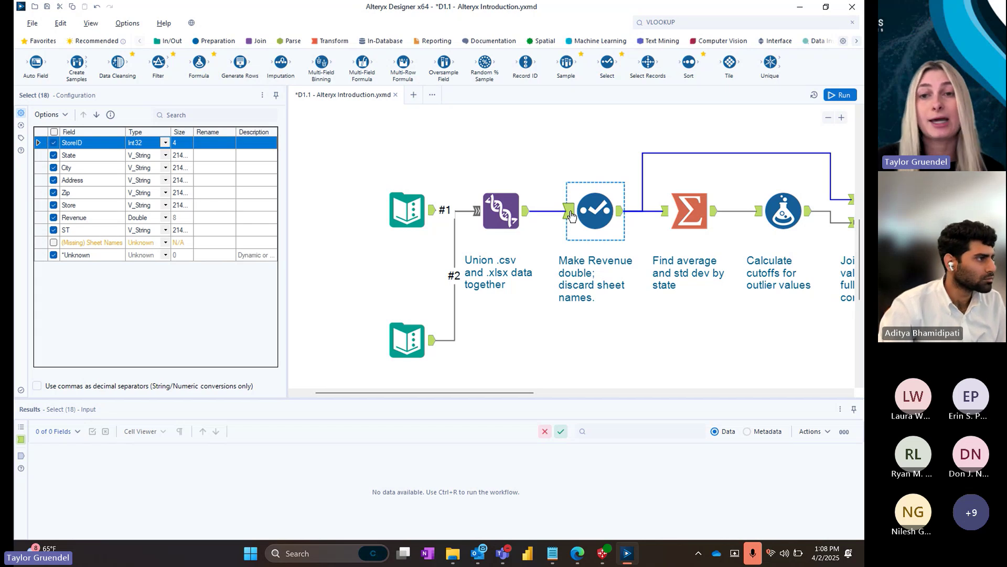
pyautogui.click(621, 217)
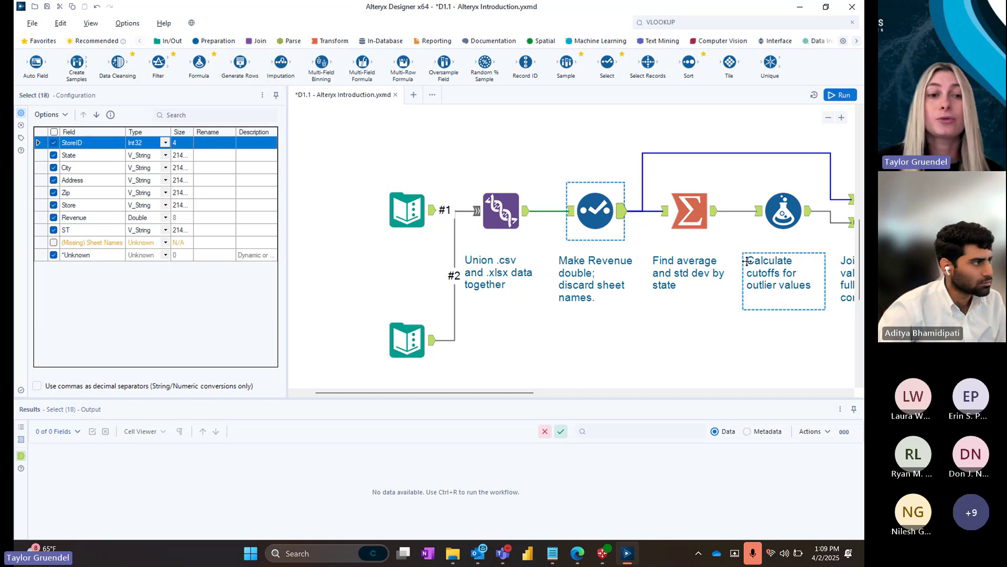
# - Run the workflow and filter its result messages to conversion errors, followed by warnings
pyautogui.click(832, 96)
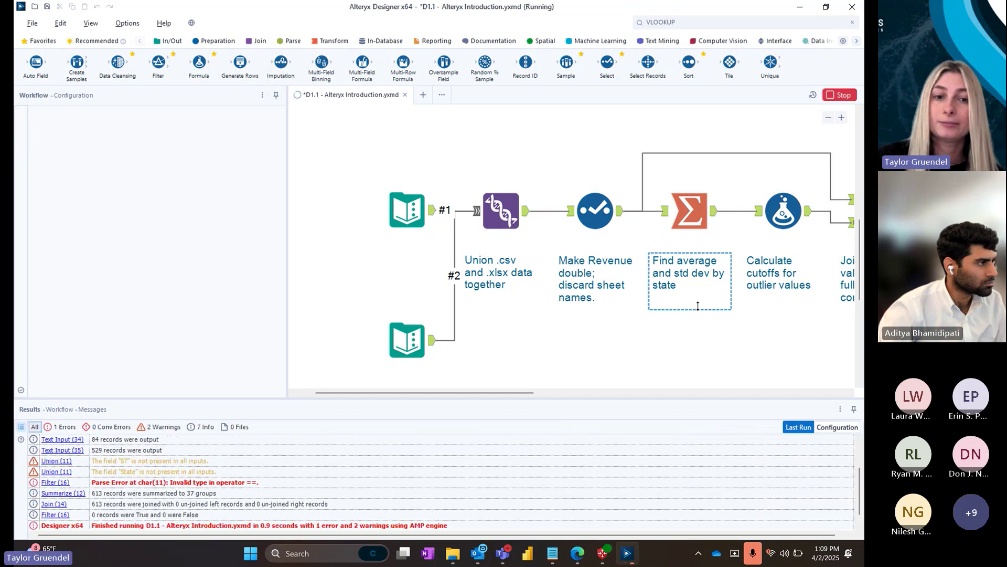
pyautogui.click(584, 300)
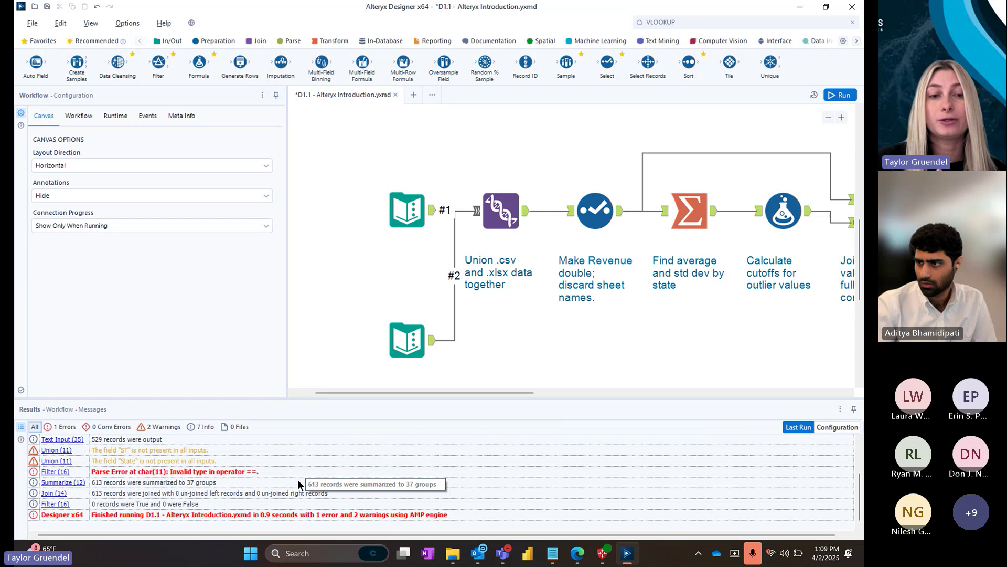
pyautogui.click(108, 427)
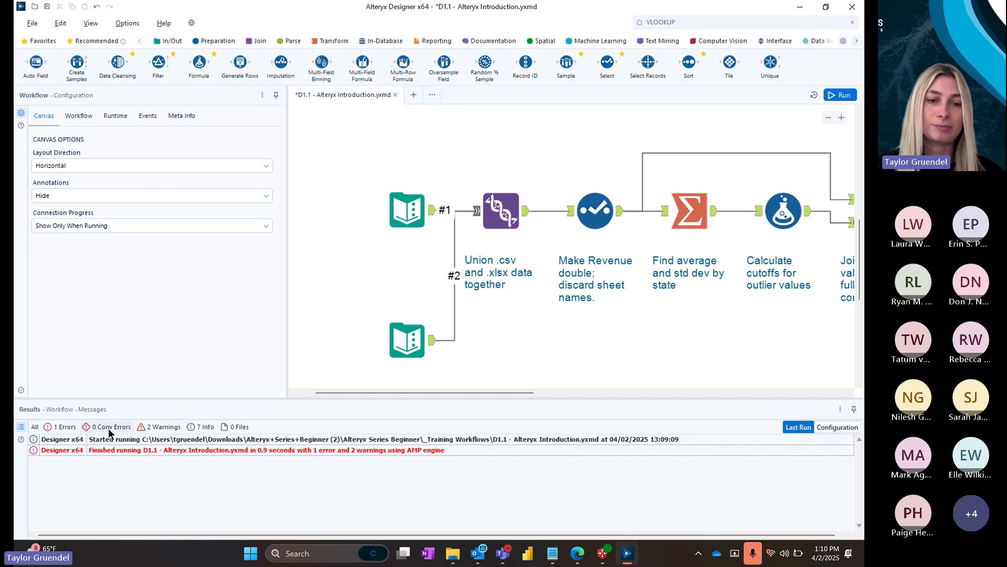
pyautogui.click(156, 430)
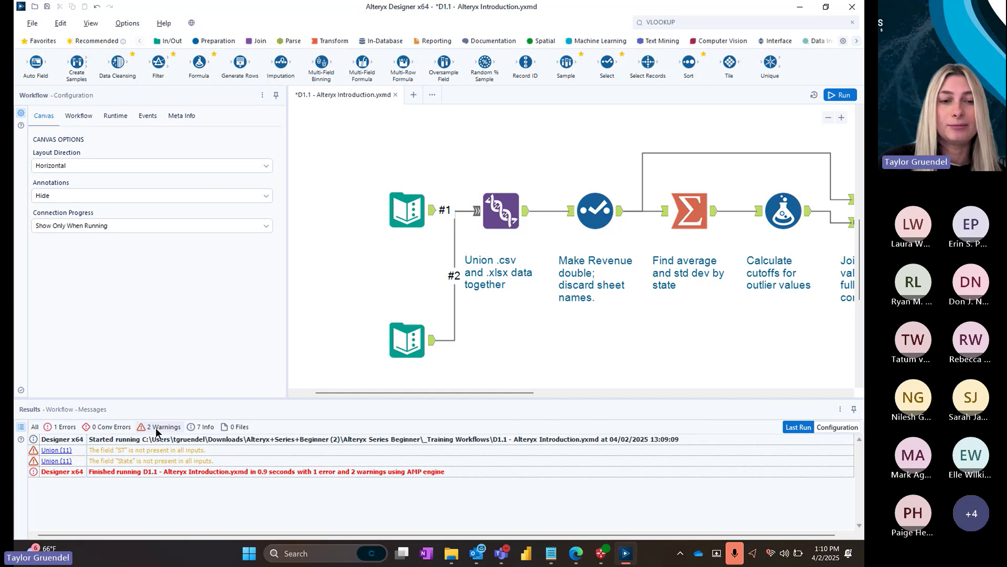
pyautogui.click(158, 426)
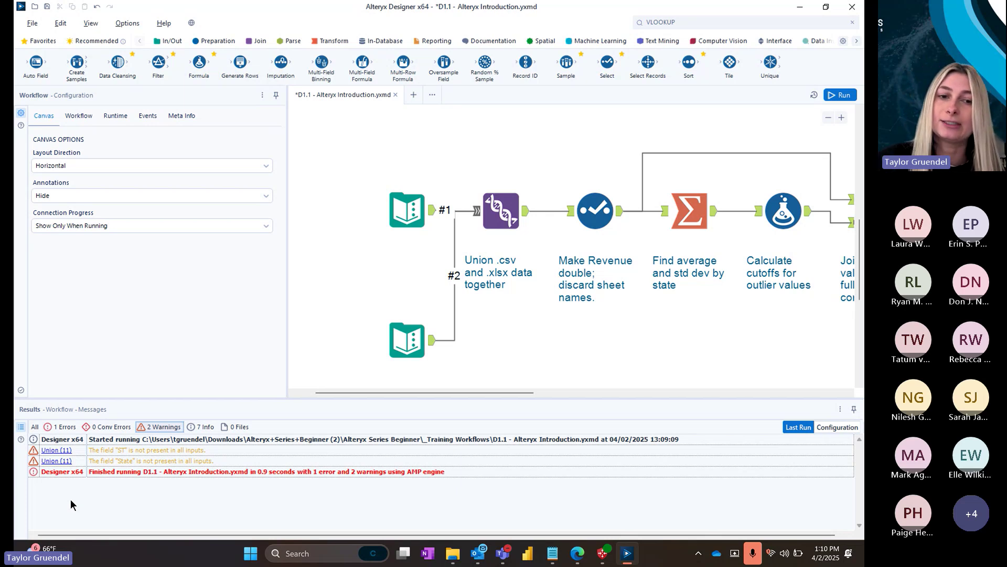
# - Compare the output data of the upper and lower Text Input tools with the combined output of the Union tool
pyautogui.click(426, 211)
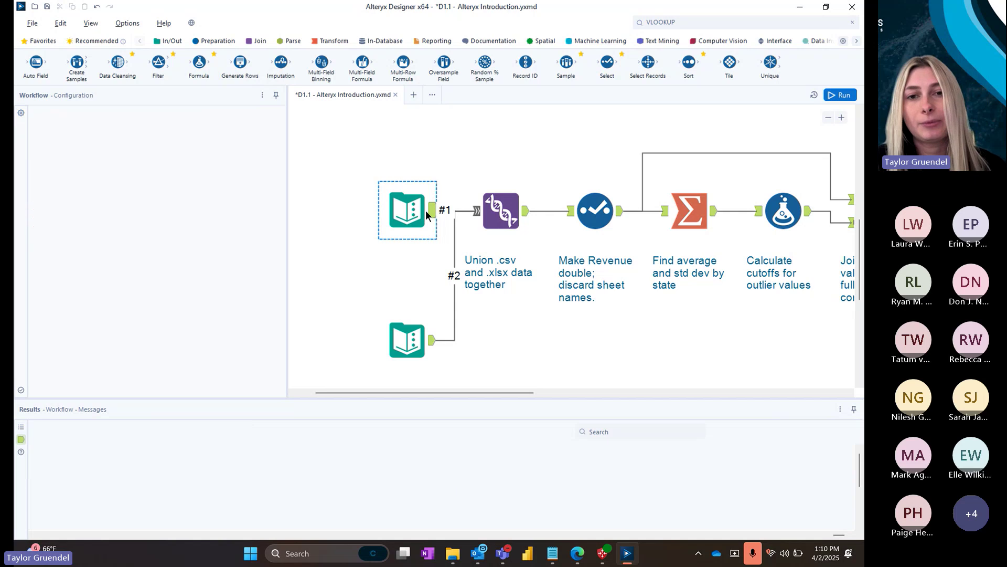
pyautogui.keyDown('ctrl'); pyautogui.click(408, 340); pyautogui.keyUp('ctrl')
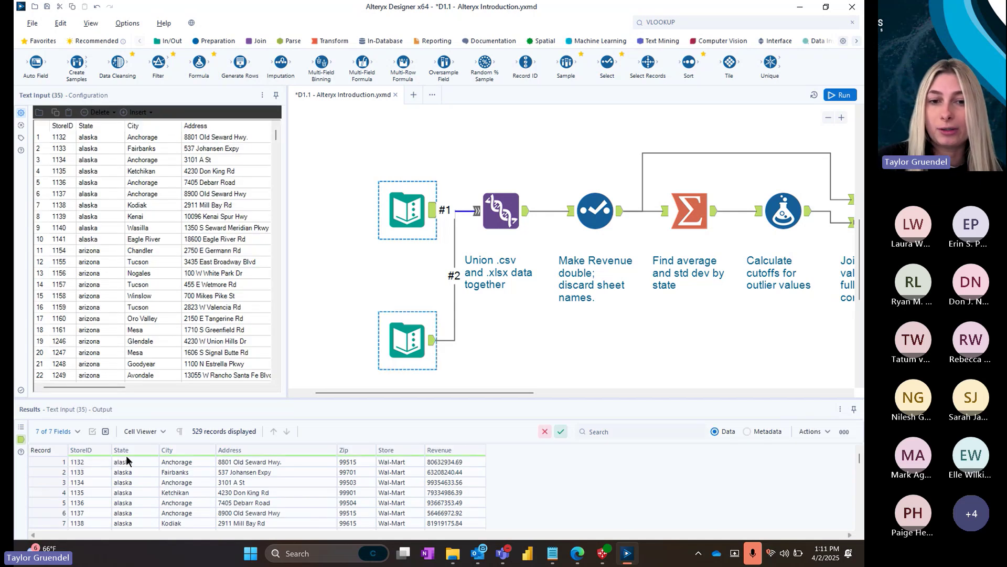
pyautogui.click(431, 344)
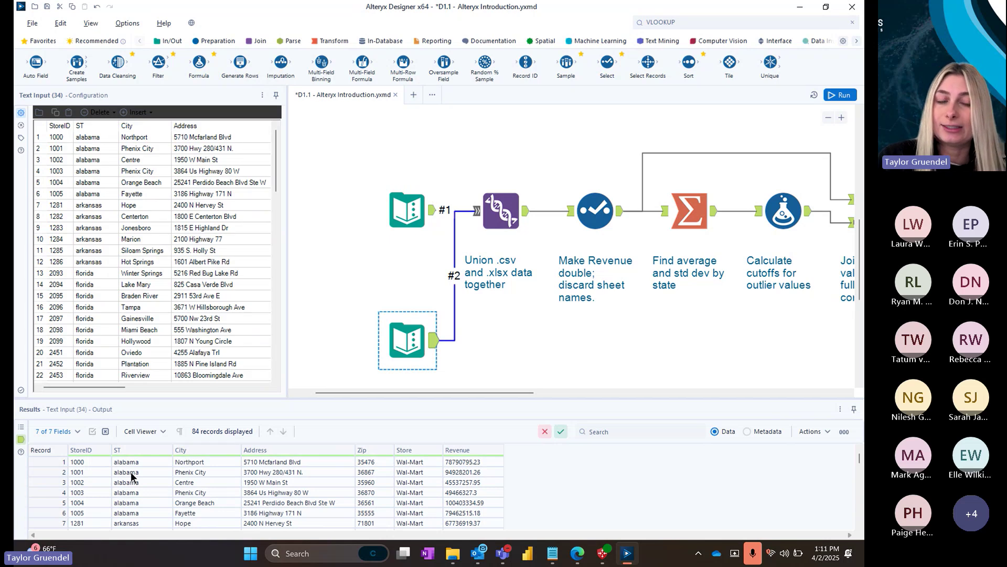
pyautogui.click(495, 226)
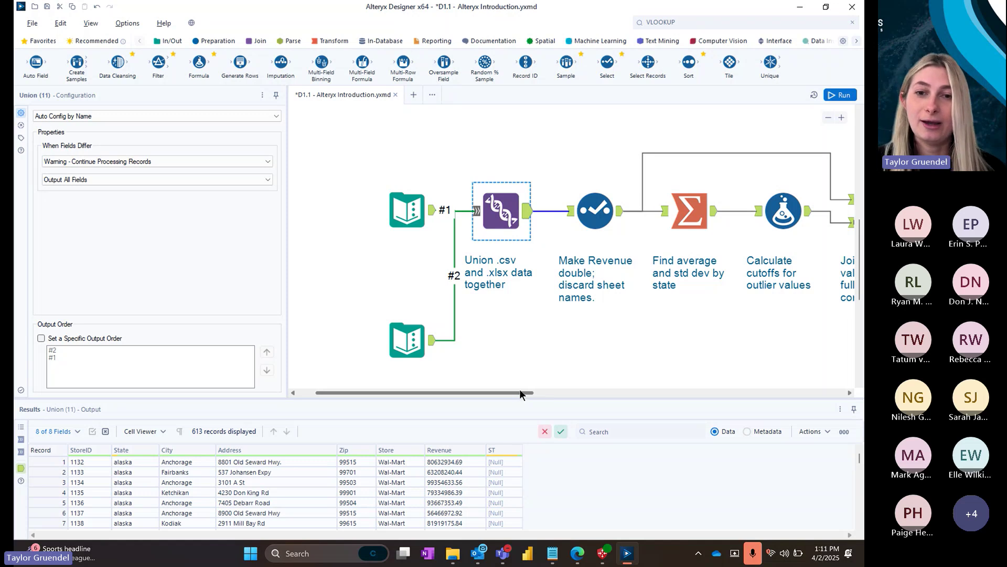
# - Add a Formula tool below the Summarize tool, connected to the Union tool's output, and view its incoming data
pyautogui.moveTo(520, 390); pyautogui.dragTo(560, 392)
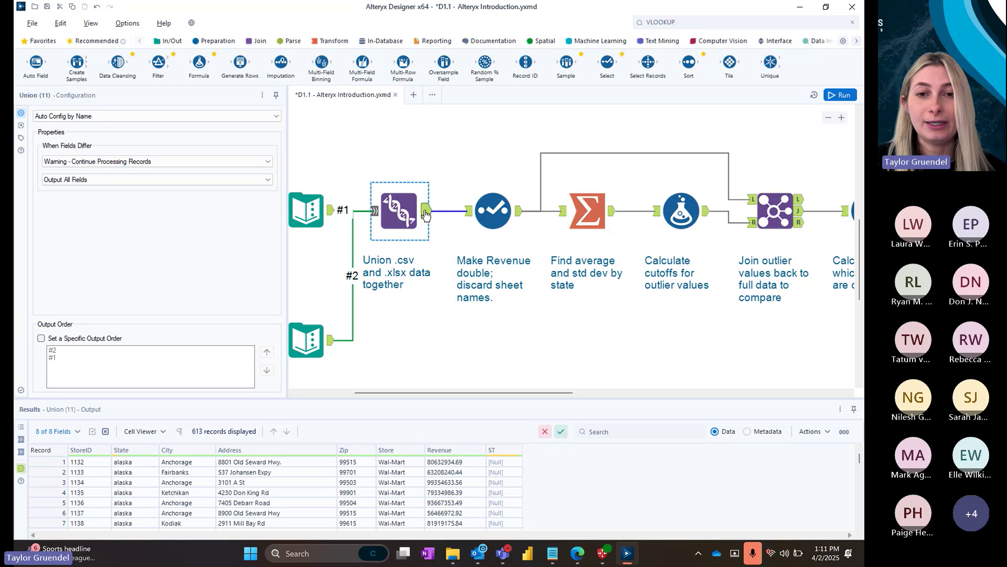
pyautogui.moveTo(426, 213)
pyautogui.mouseDown()
pyautogui.moveTo(478, 297)
pyautogui.moveTo(440, 232)
pyautogui.moveTo(529, 348)
pyautogui.mouseUp()
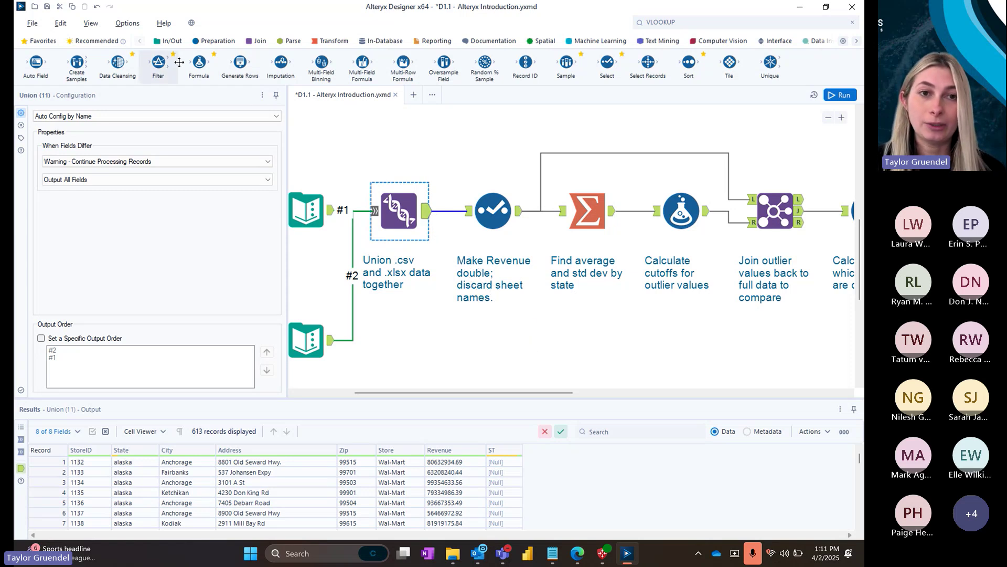
pyautogui.moveTo(199, 62); pyautogui.dragTo(536, 347)
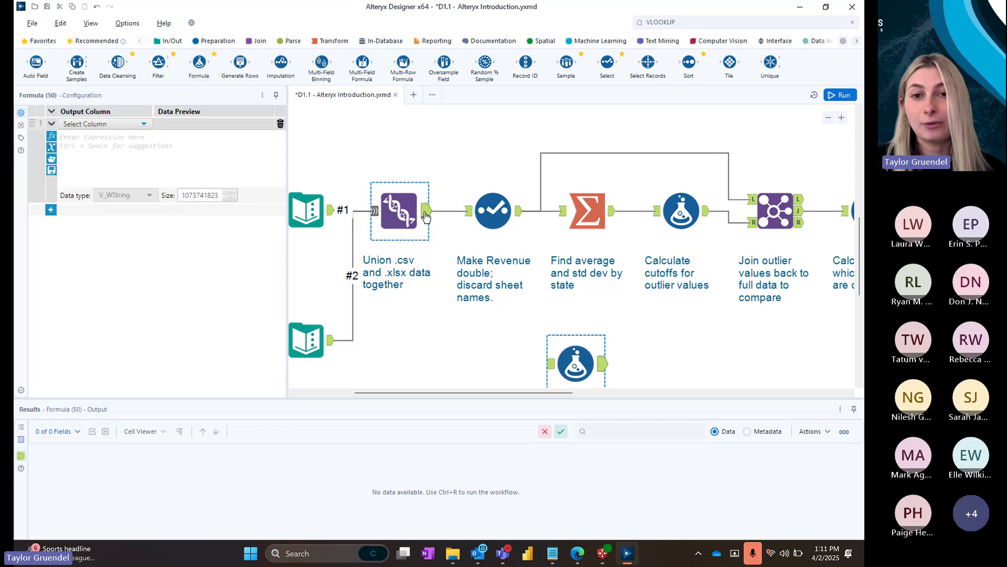
pyautogui.moveTo(426, 215); pyautogui.dragTo(551, 363)
pyautogui.hotkey('ctrl', 'r')
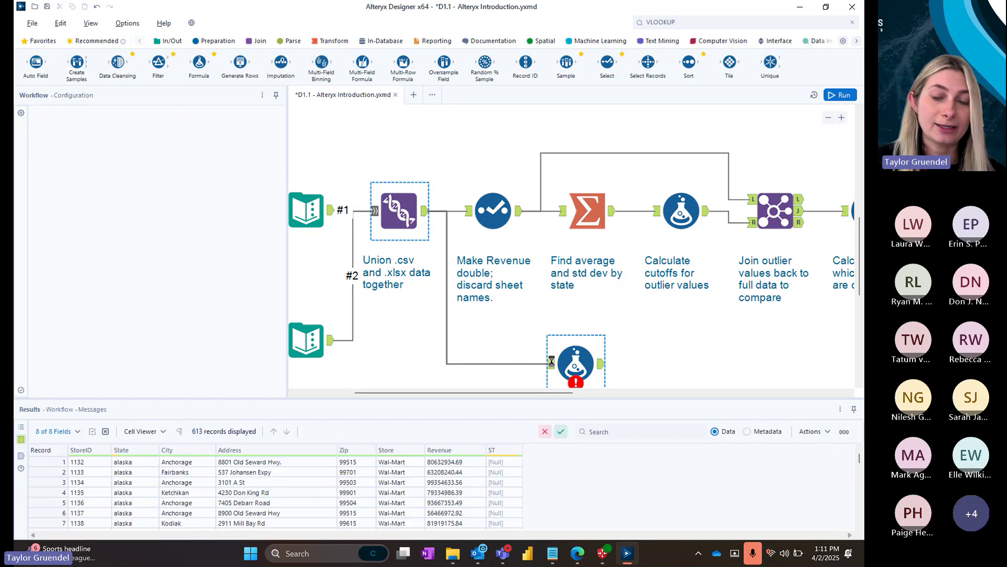
pyautogui.click(551, 362)
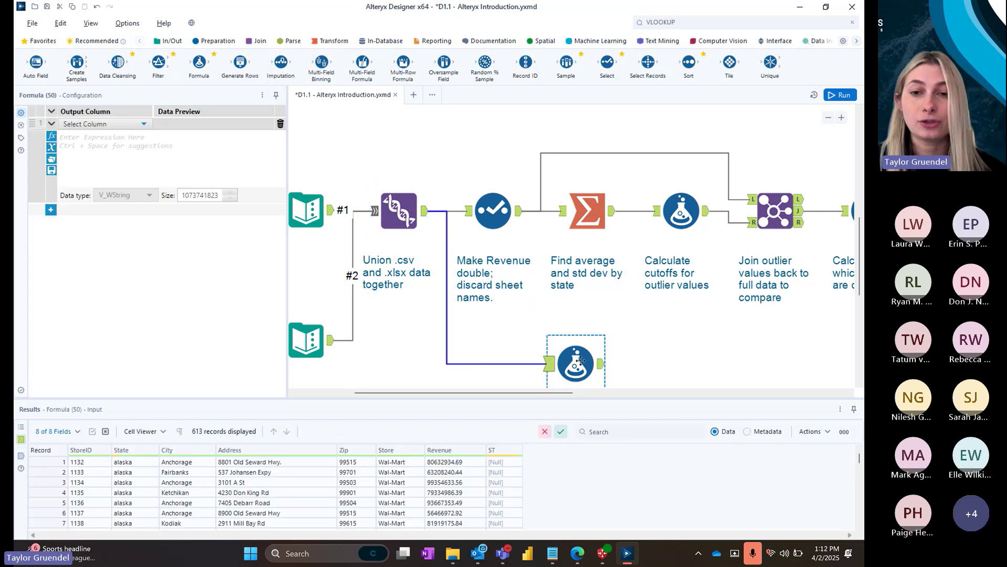
# - Delete the added Formula tool that branches off the Union tool
pyautogui.click(419, 215)
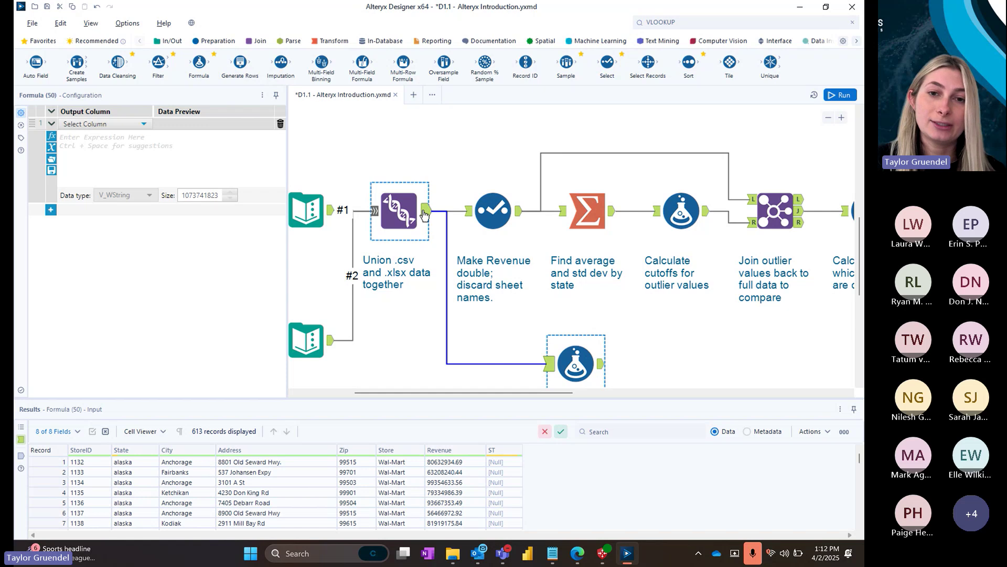
pyautogui.moveTo(425, 214); pyautogui.dragTo(551, 365)
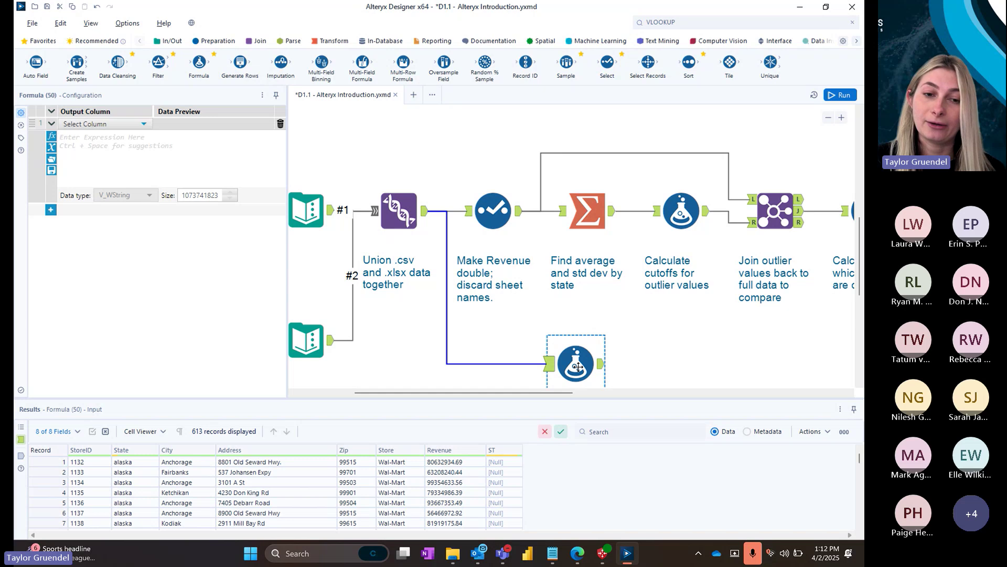
pyautogui.rightClick(577, 366)
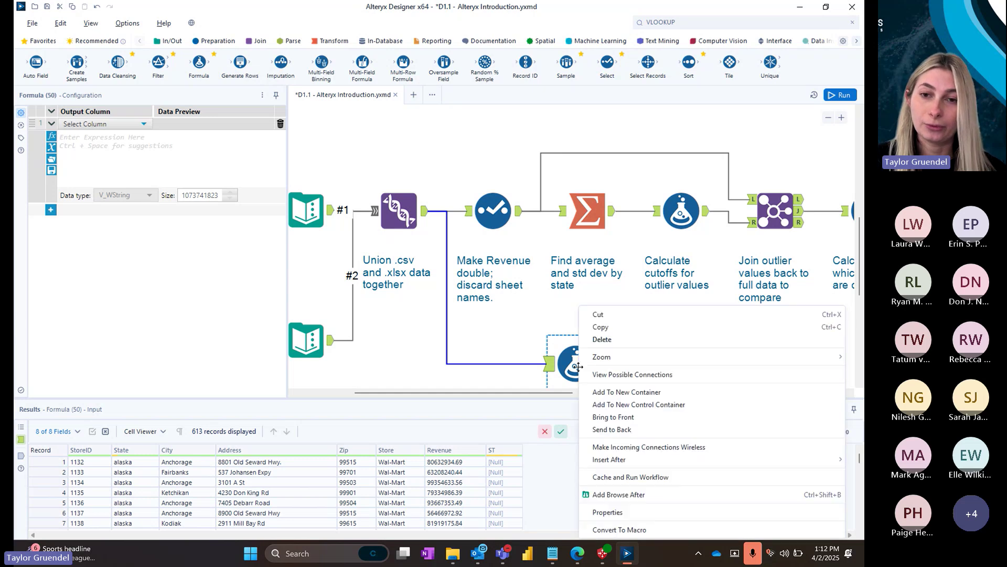
pyautogui.click(611, 340)
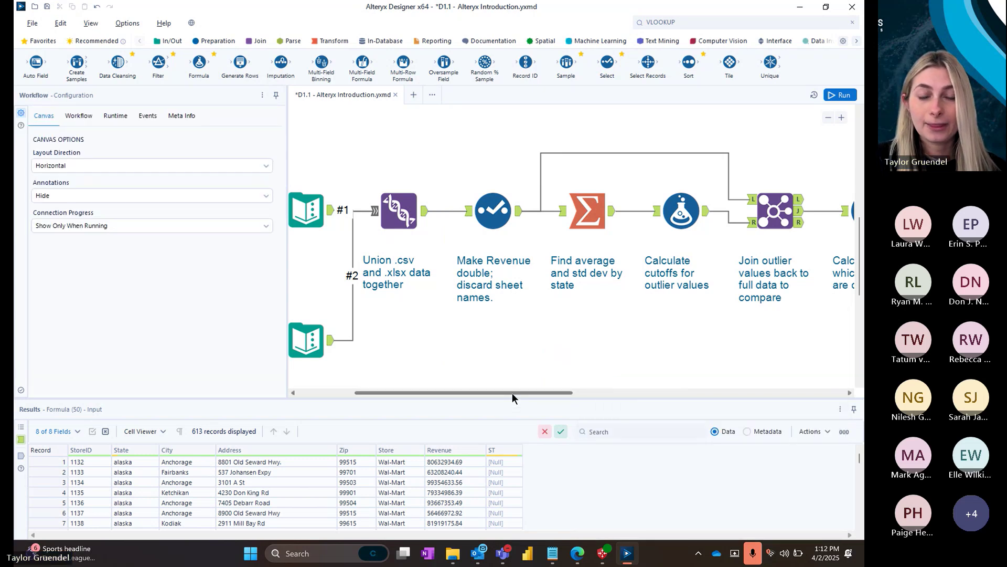
# - Inspect the Filter tool that separates outliers, and filter the workflow's result messages to errors only
pyautogui.moveTo(512, 392); pyautogui.dragTo(568, 397)
pyautogui.moveTo(618, 394); pyautogui.dragTo(672, 374)
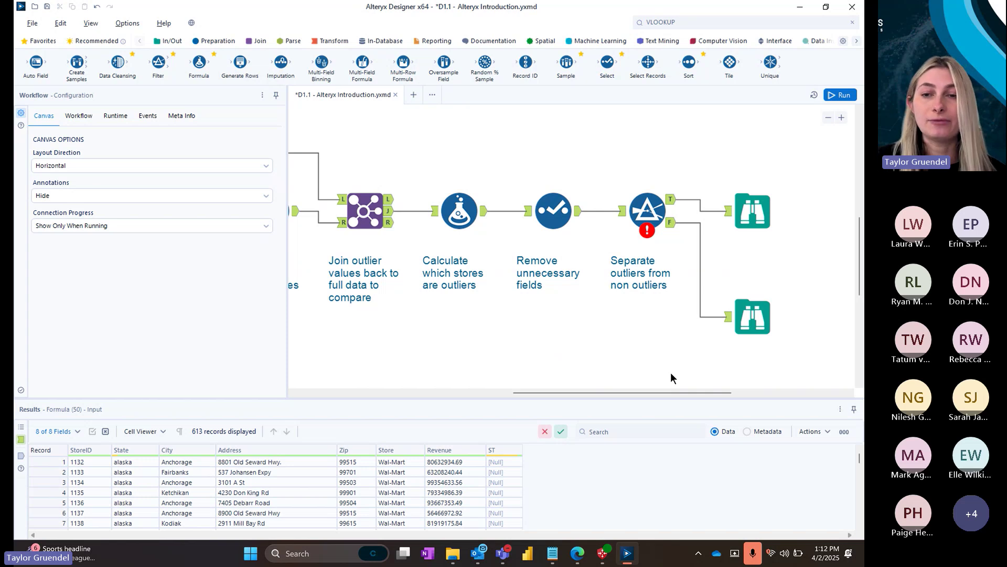
pyautogui.click(650, 210)
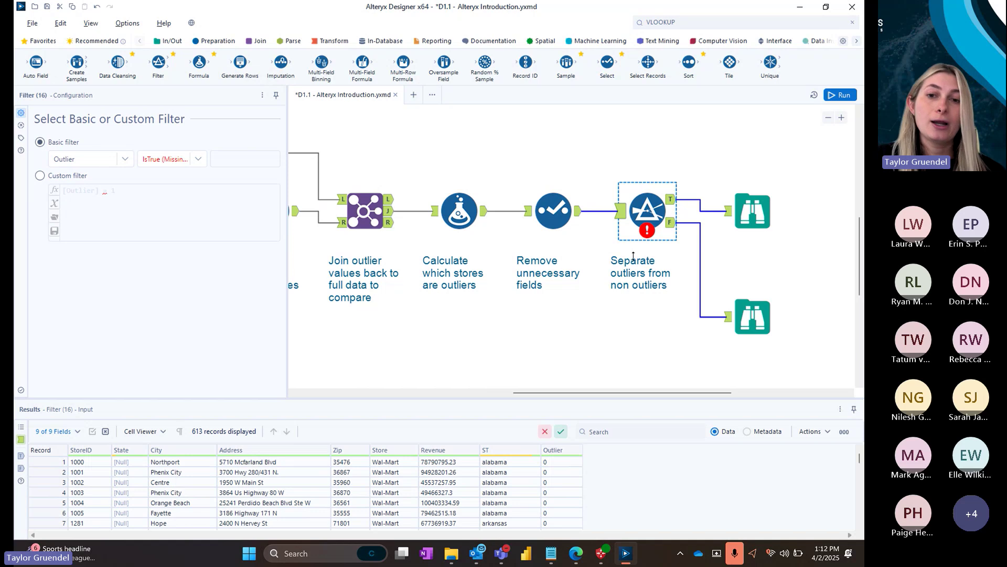
pyautogui.click(522, 302)
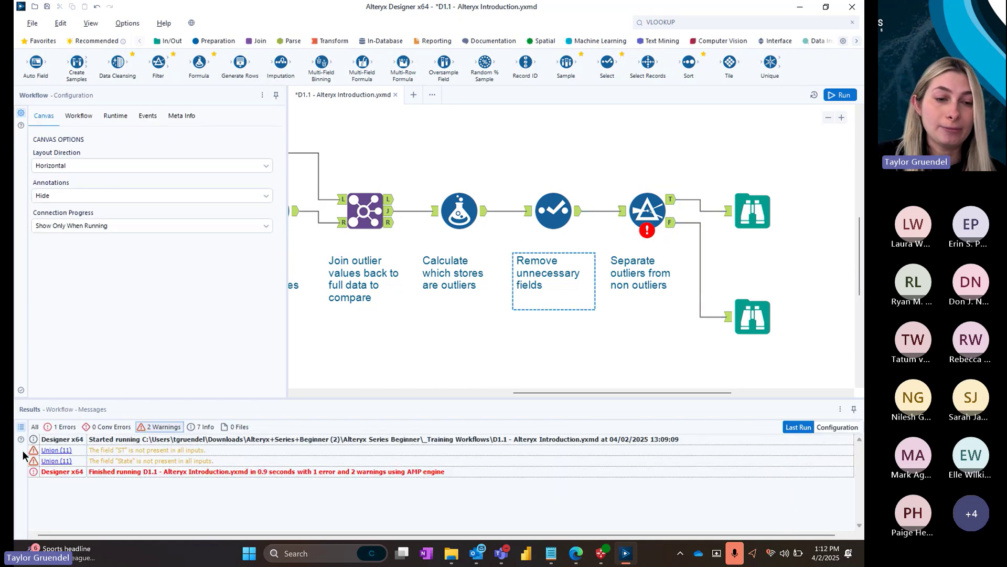
pyautogui.click(60, 426)
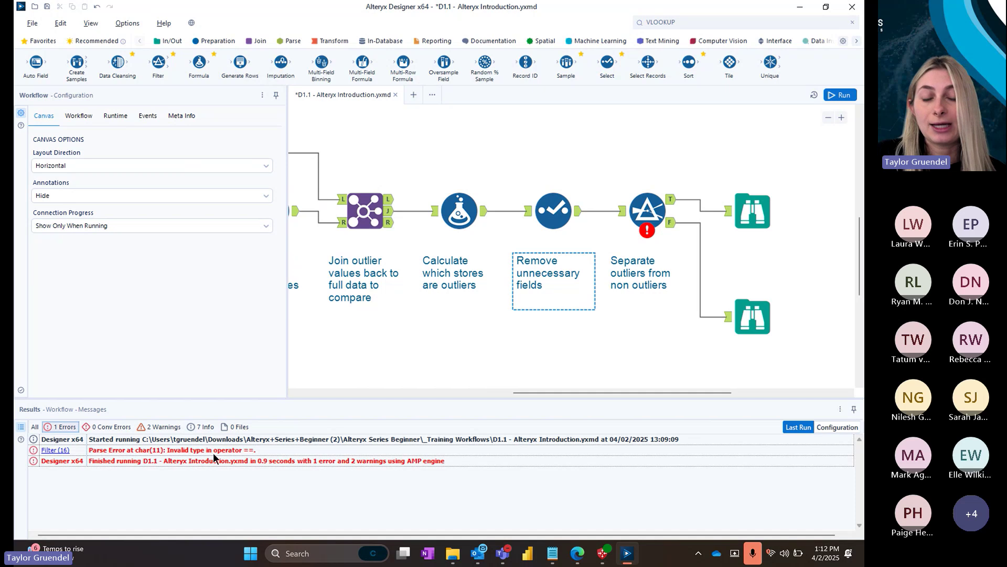
# - Check the Filter tool's condition operators and the data type of the Outlier field in its input metadata
pyautogui.click(653, 213)
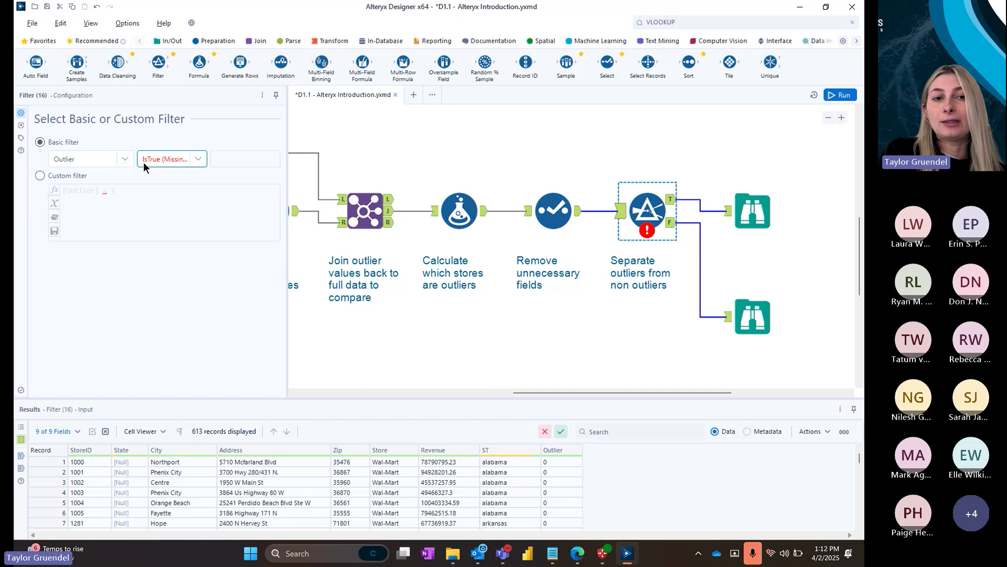
pyautogui.click(199, 162)
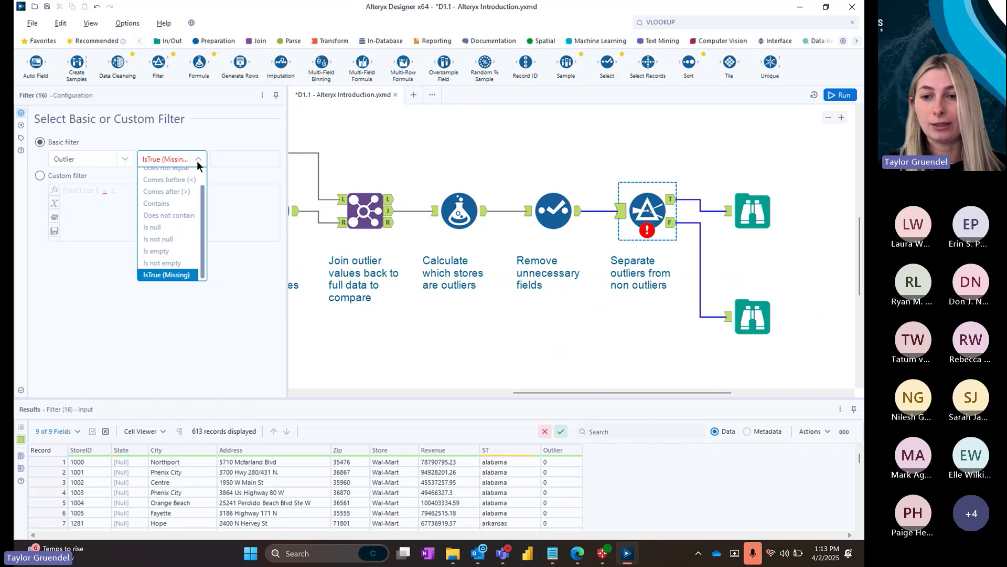
pyautogui.click(748, 433)
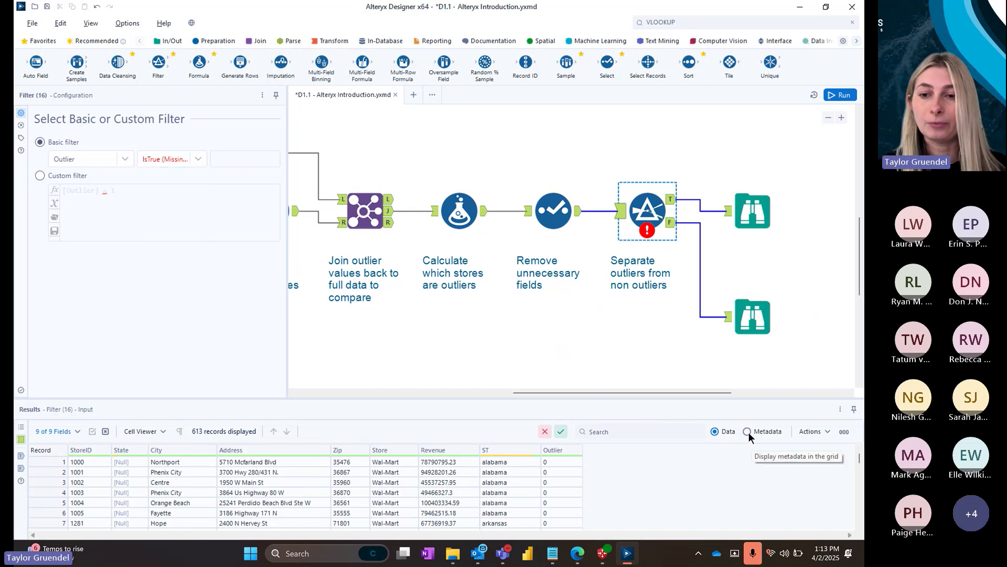
pyautogui.click(715, 432)
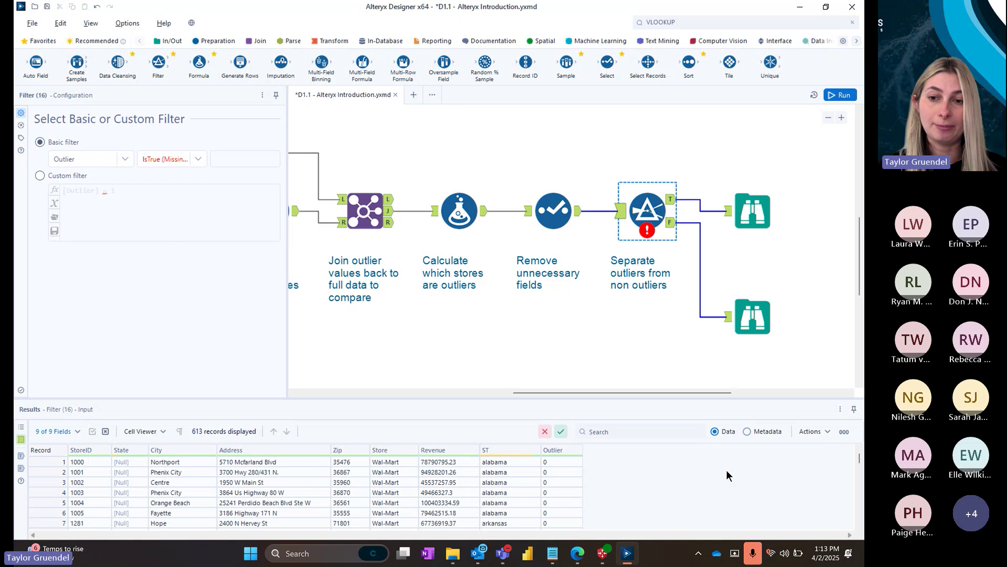
pyautogui.click(747, 432)
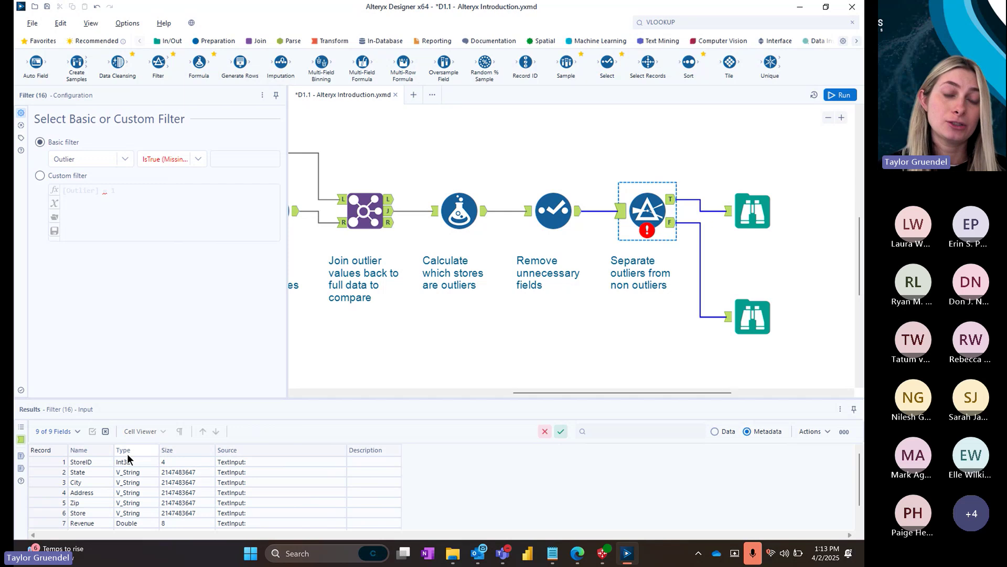
pyautogui.click(126, 505)
pyautogui.press('Down')
pyautogui.press('Down')
pyautogui.press('Down')
pyautogui.press('Down')
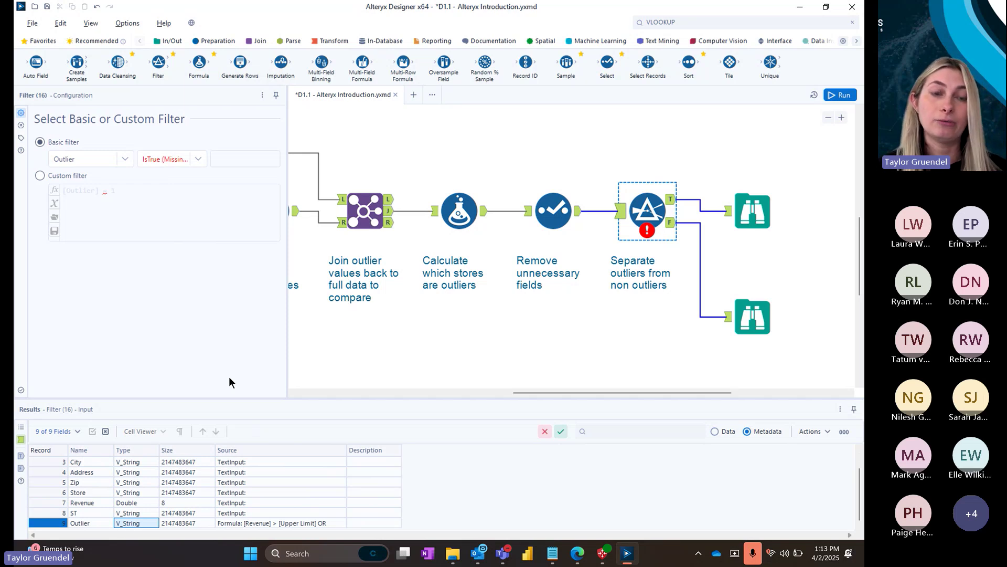
# - Set the Filter tool's basic condition on Outlier to Is not null and return its results to the data view
pyautogui.click(196, 159)
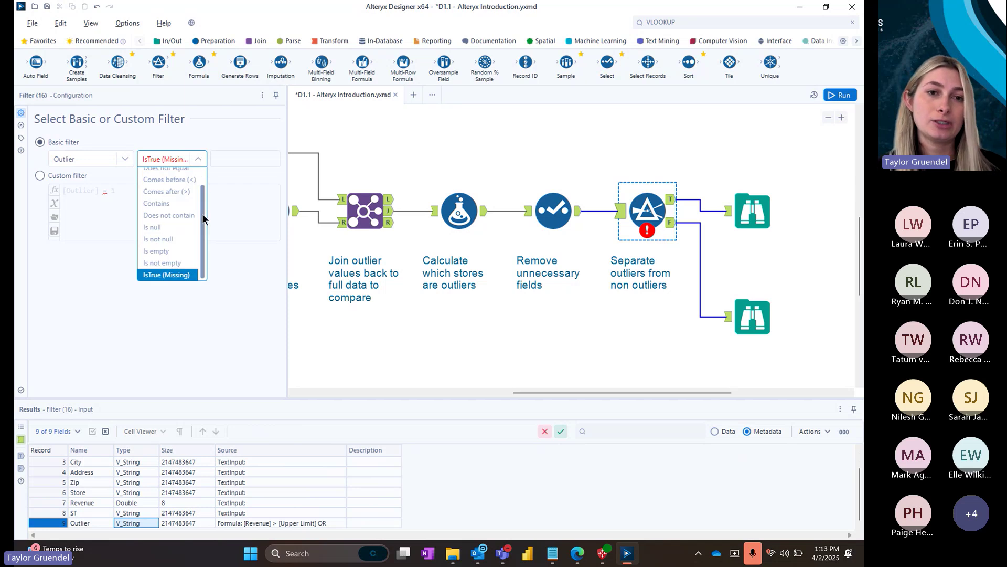
pyautogui.moveTo(202, 214)
pyautogui.mouseDown()
pyautogui.moveTo(203, 198)
pyautogui.moveTo(203, 222)
pyautogui.mouseUp()
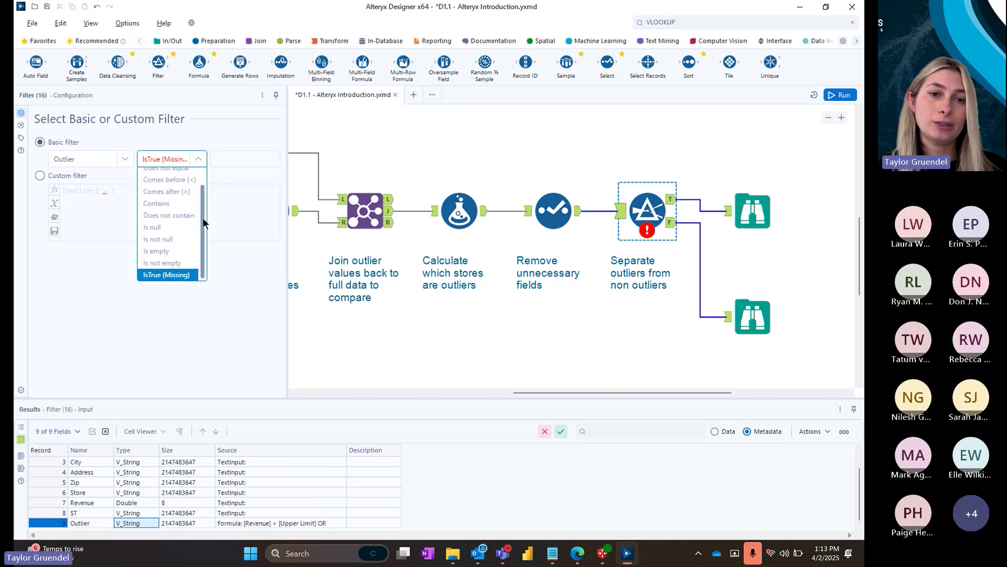
pyautogui.click(158, 240)
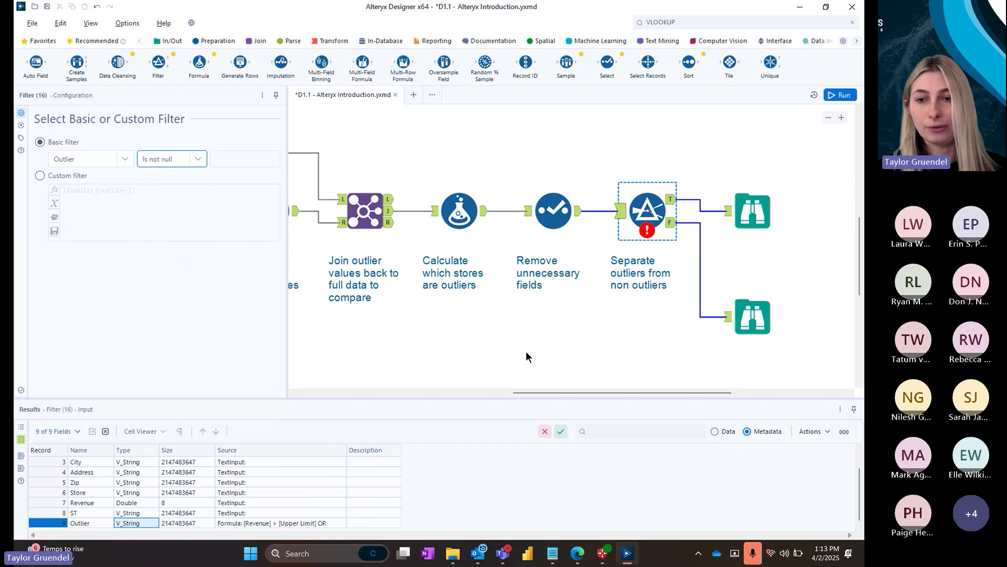
pyautogui.click(714, 430)
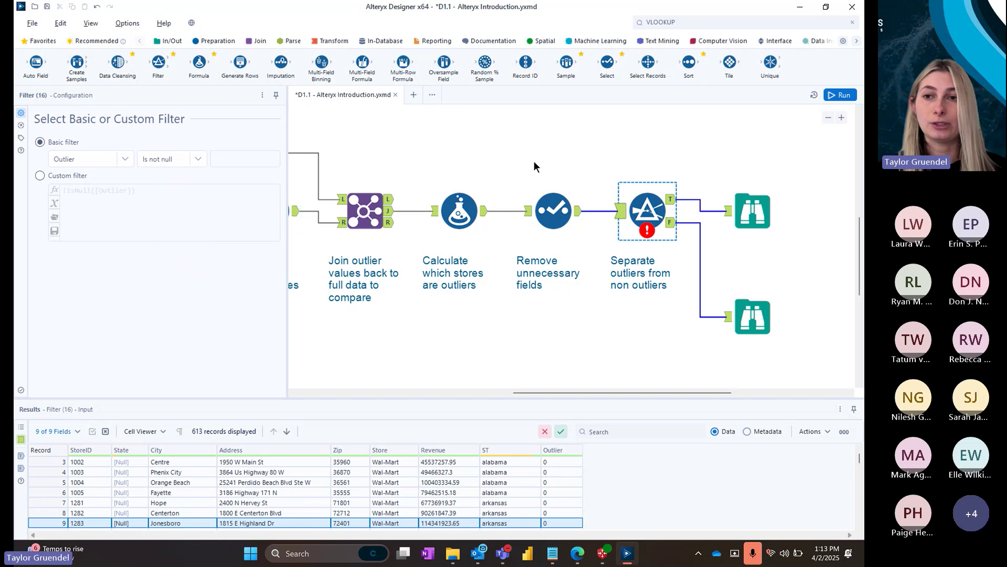
# - Run the D1.1 workflow, dismiss the completion message, and view the Filter tool's true and false outputs
pyautogui.click(844, 97)
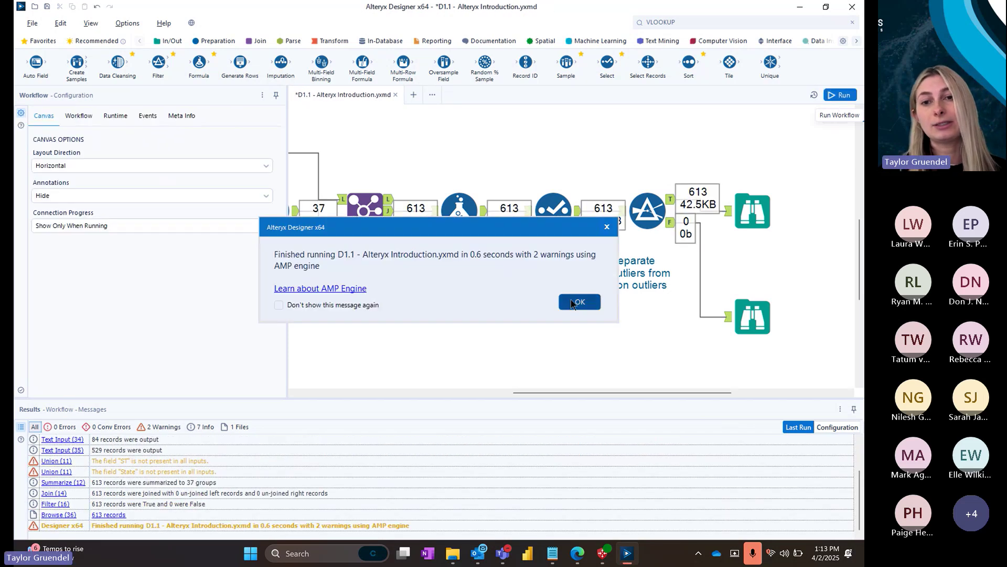
pyautogui.click(572, 304)
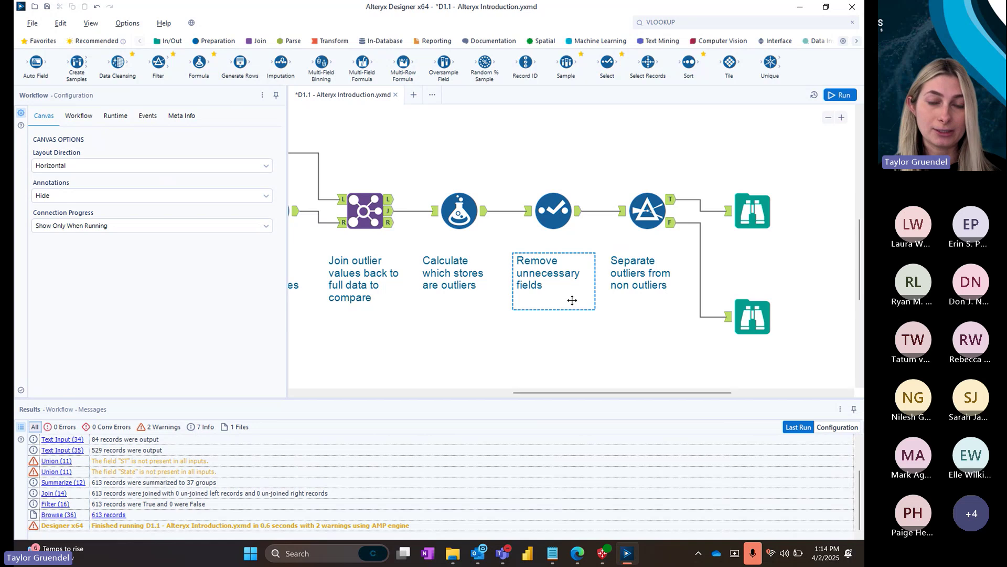
pyautogui.click(671, 200)
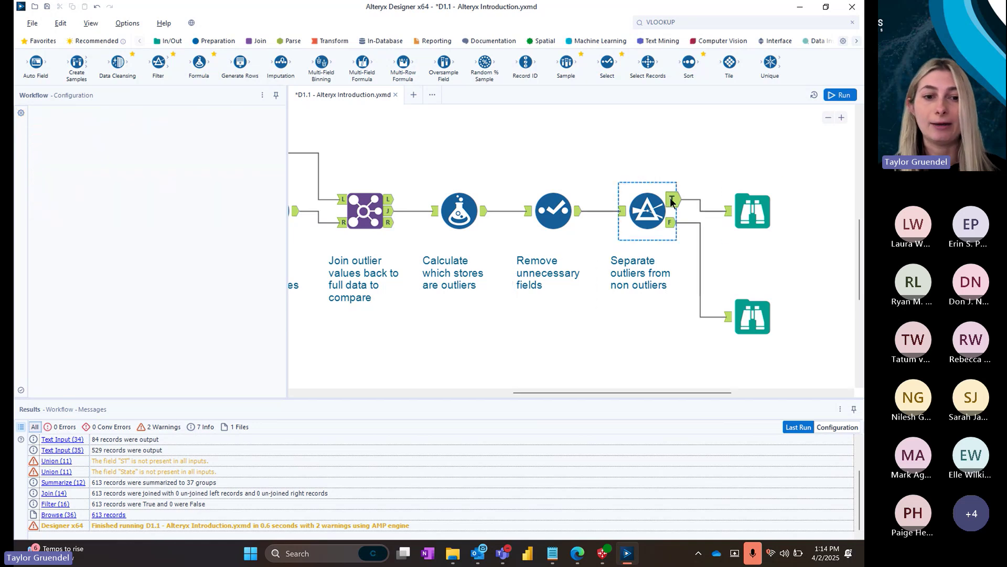
pyautogui.click(671, 223)
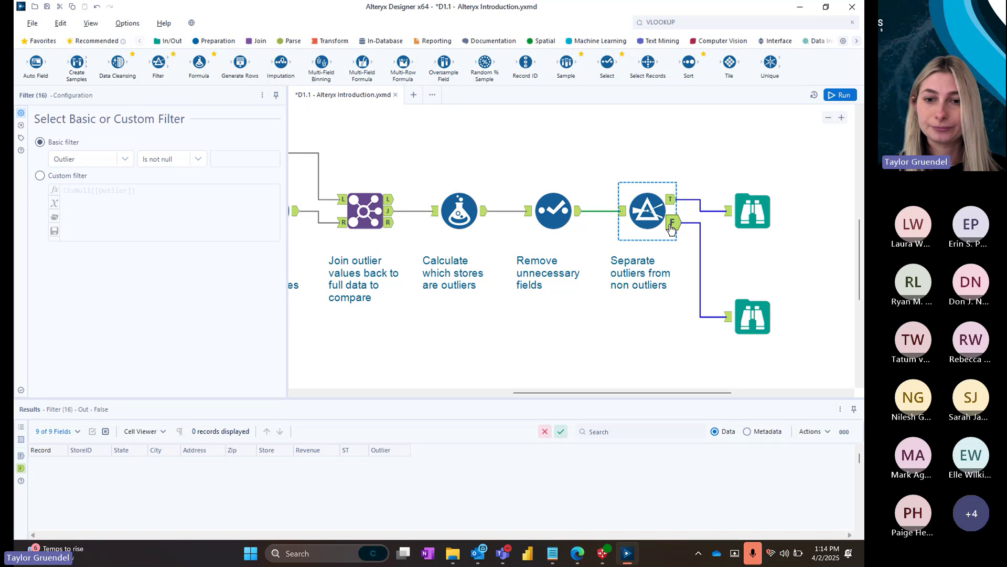
pyautogui.click(826, 118)
pyautogui.click(827, 118)
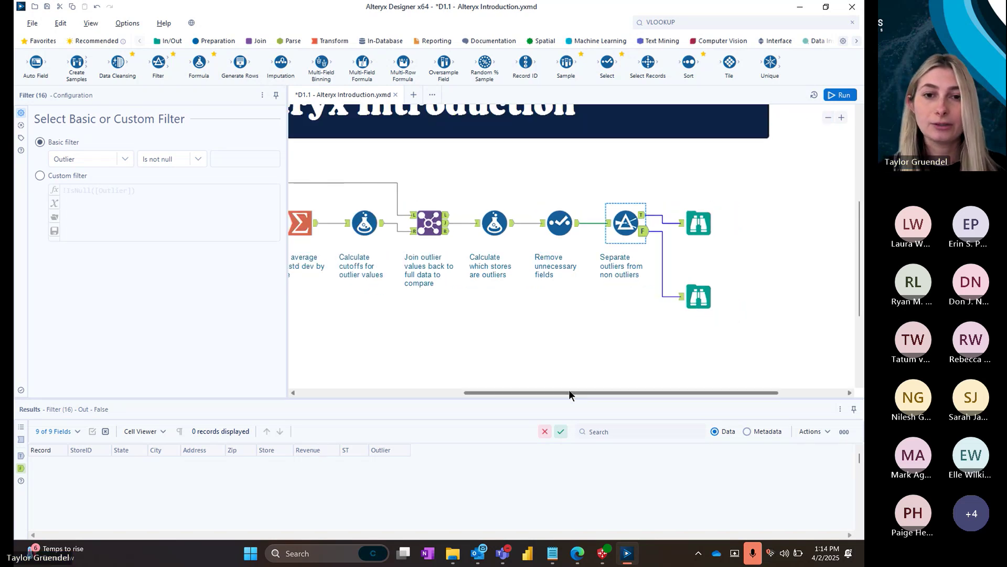
pyautogui.moveTo(568, 391); pyautogui.dragTo(434, 391)
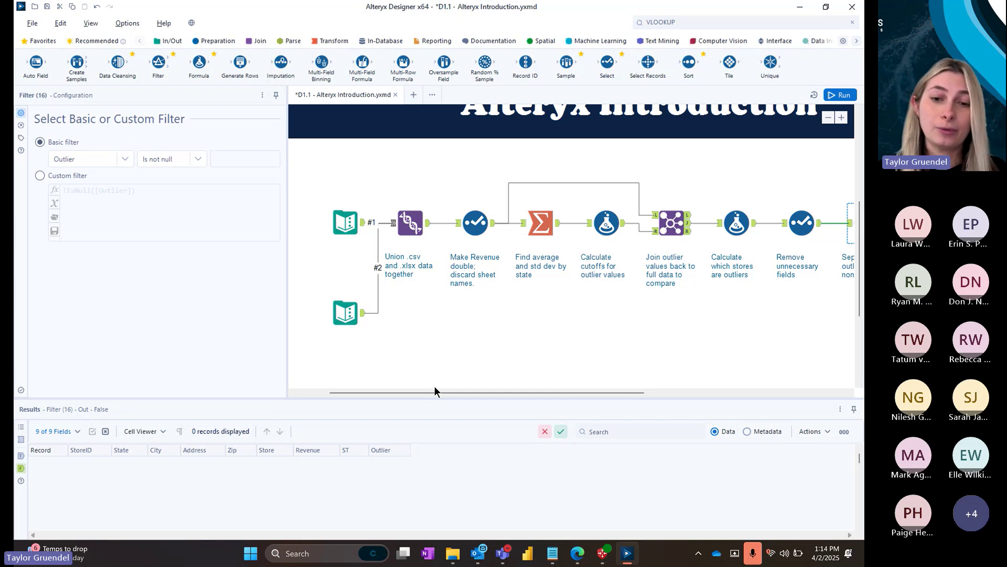
# - Switch to File Explorer and open the D1.2 - Reading Data - Template workflow from the _Training Workflows folder
pyautogui.moveTo(453, 557)
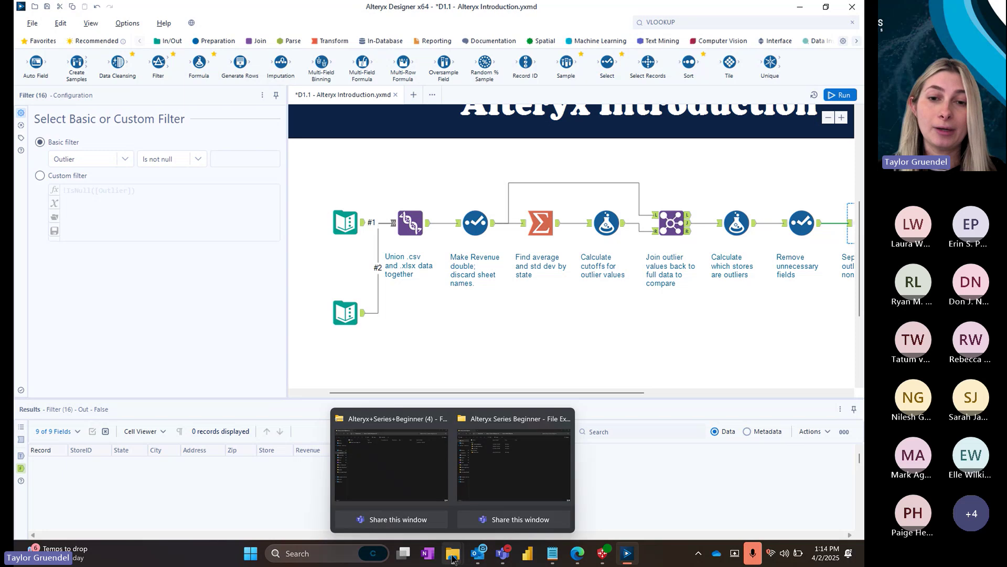
pyautogui.click(495, 489)
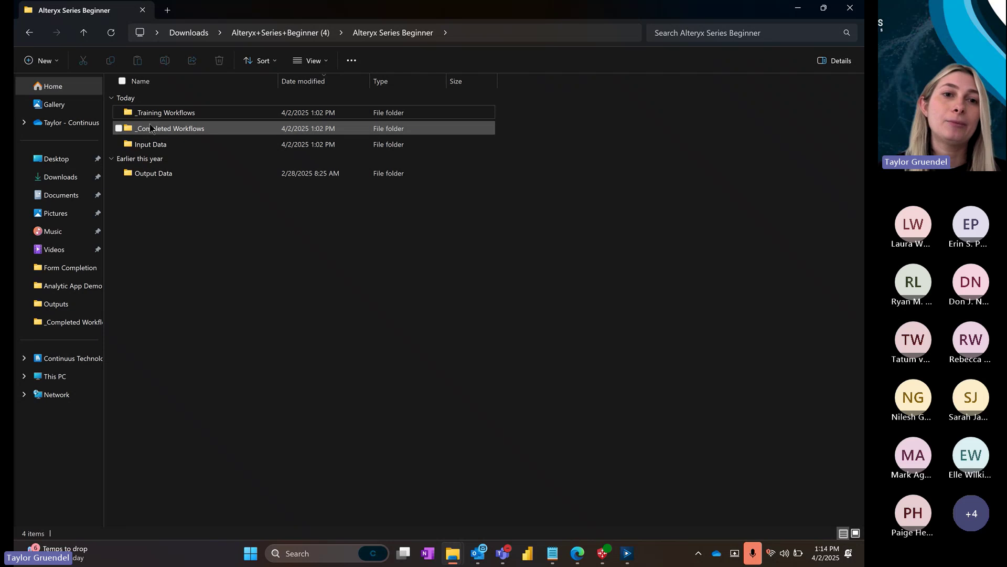
pyautogui.doubleClick(219, 115)
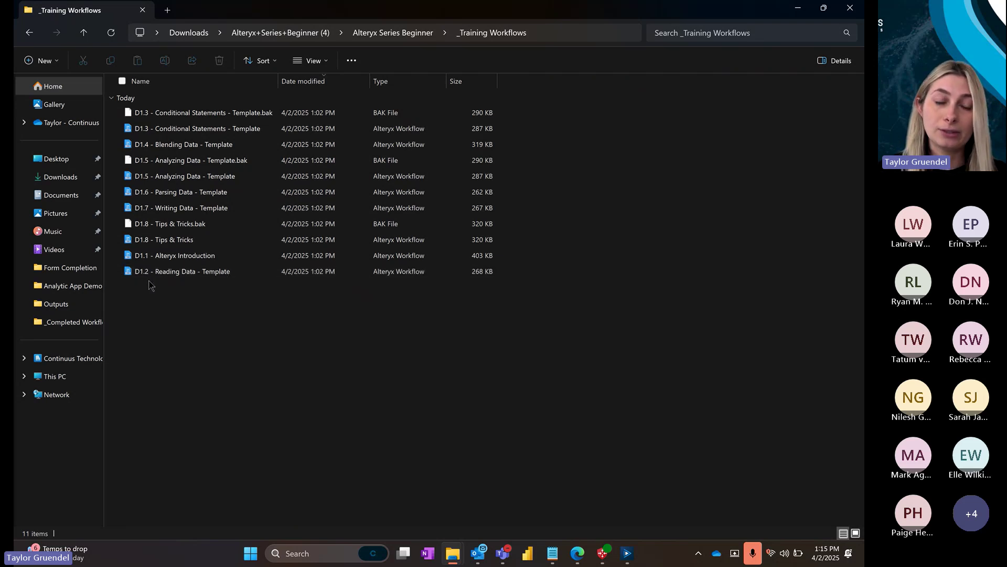
pyautogui.click(224, 278)
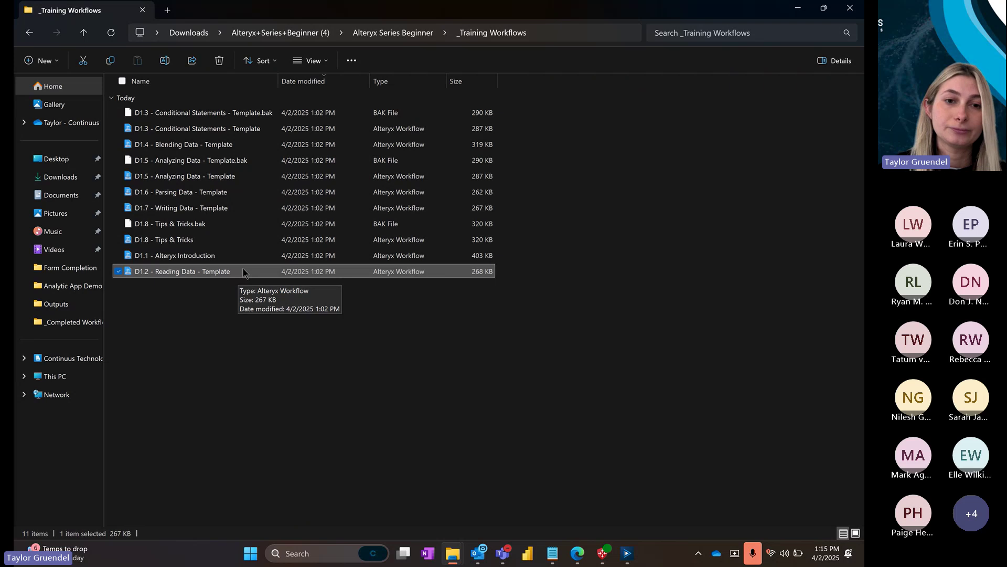
pyautogui.doubleClick(247, 272)
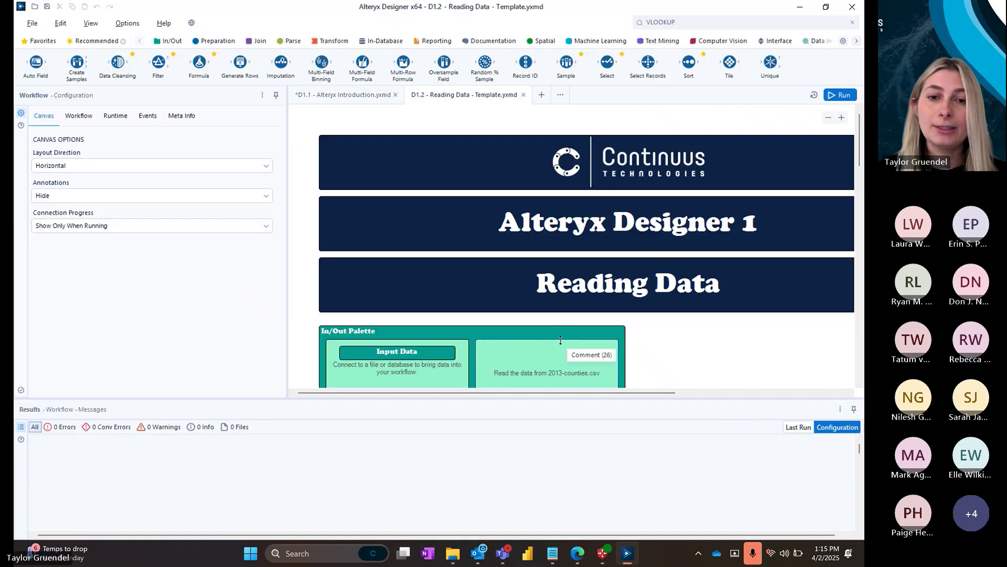
pyautogui.scroll(-1, 695, 328)
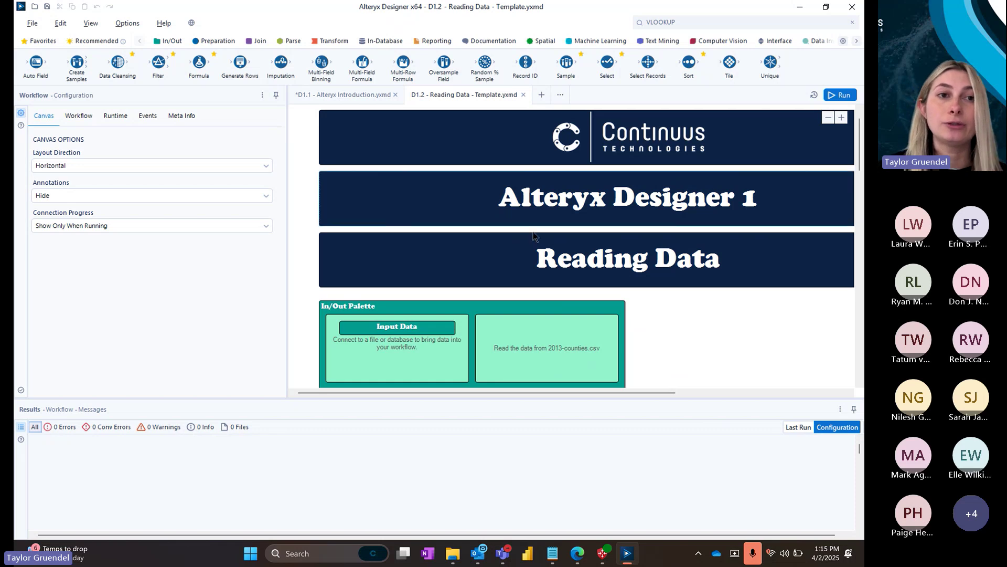
# - Browse from within Designer to Alteryx+Series+Beginner (4), Alteryx Series Beginner, _Training Workflows and open D1.2 - Reading Data - Template
pyautogui.click(29, 26)
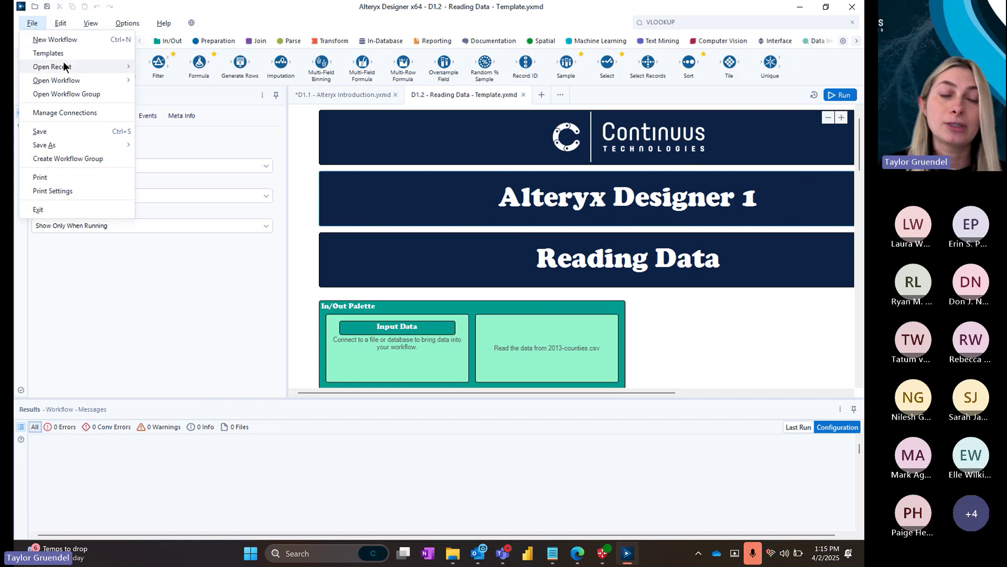
pyautogui.moveTo(64, 66)
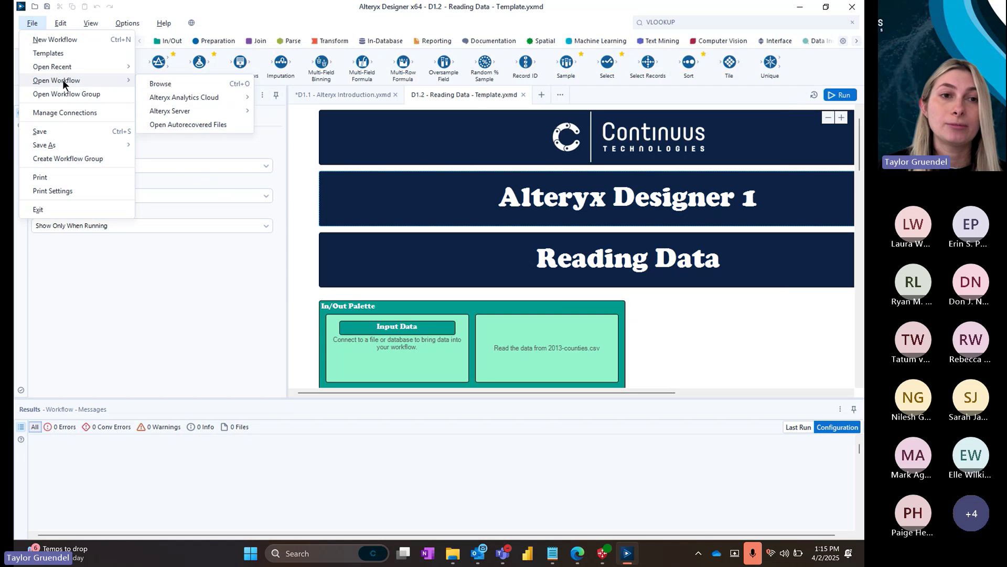
pyautogui.click(166, 83)
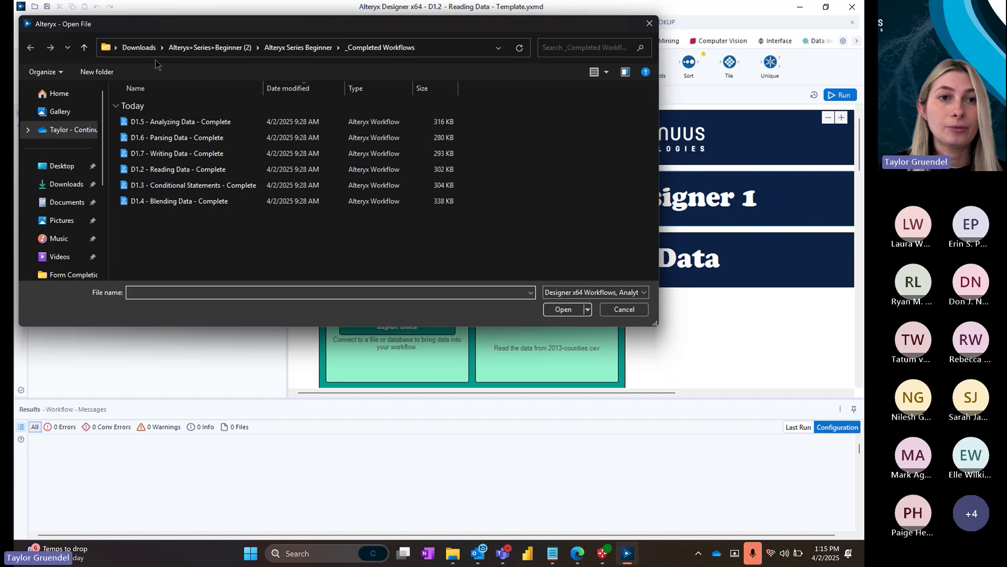
pyautogui.click(140, 48)
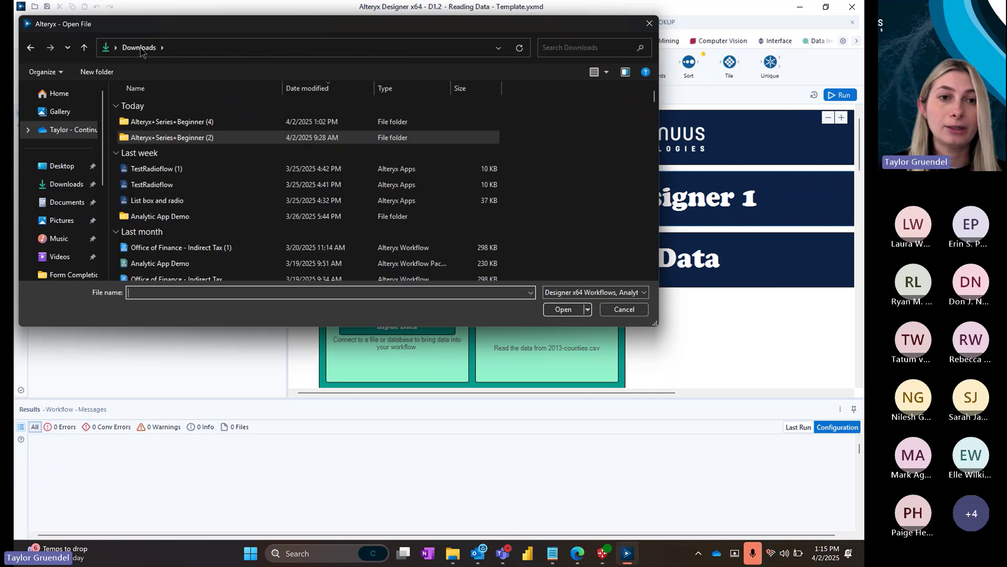
pyautogui.click(179, 122)
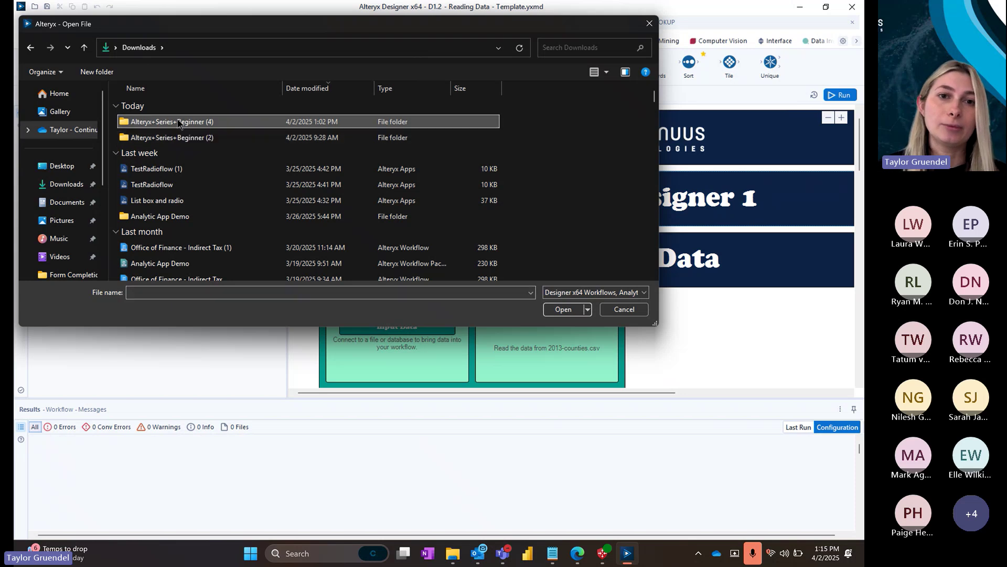
pyautogui.doubleClick(178, 123)
pyautogui.doubleClick(179, 123)
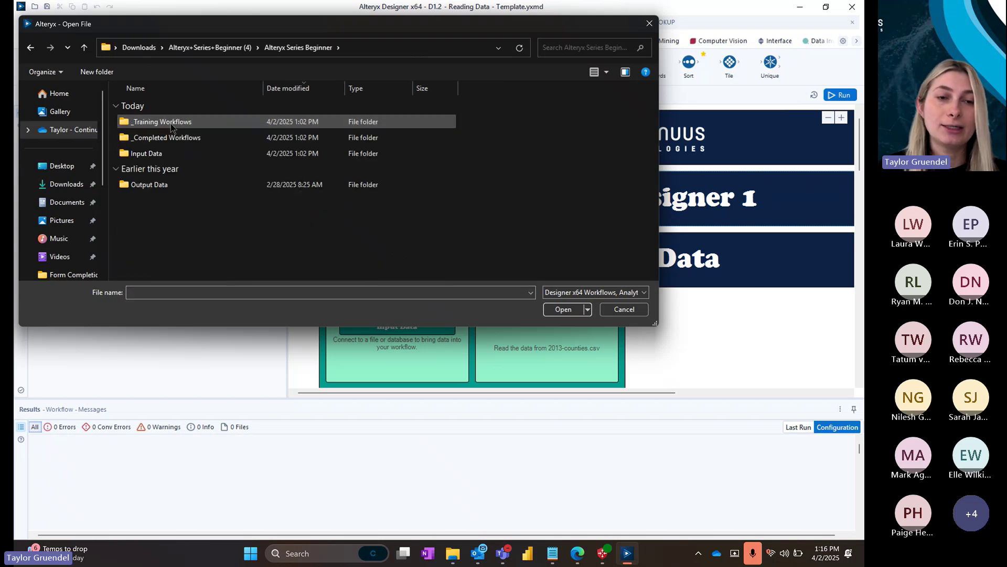
pyautogui.doubleClick(177, 124)
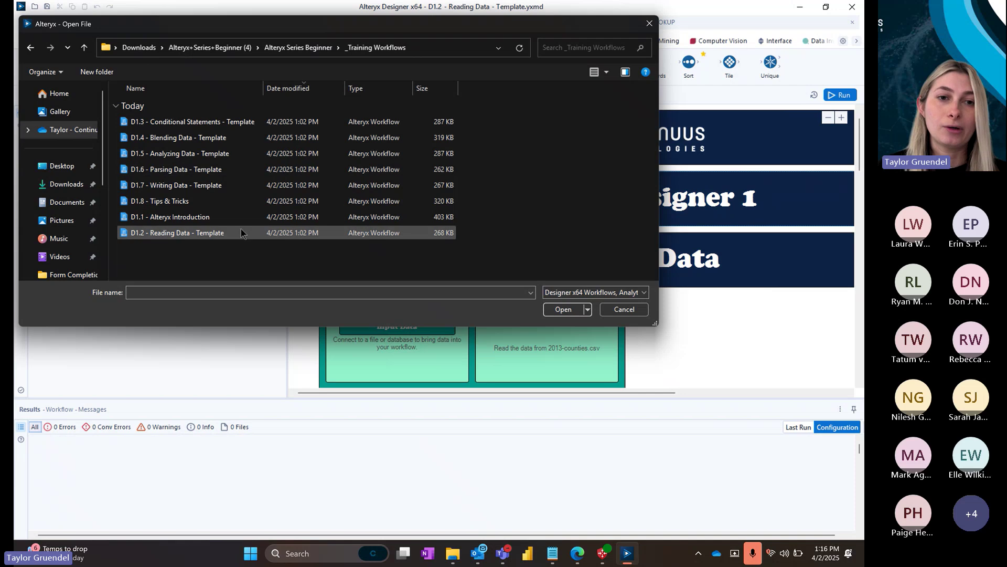
pyautogui.click(209, 235)
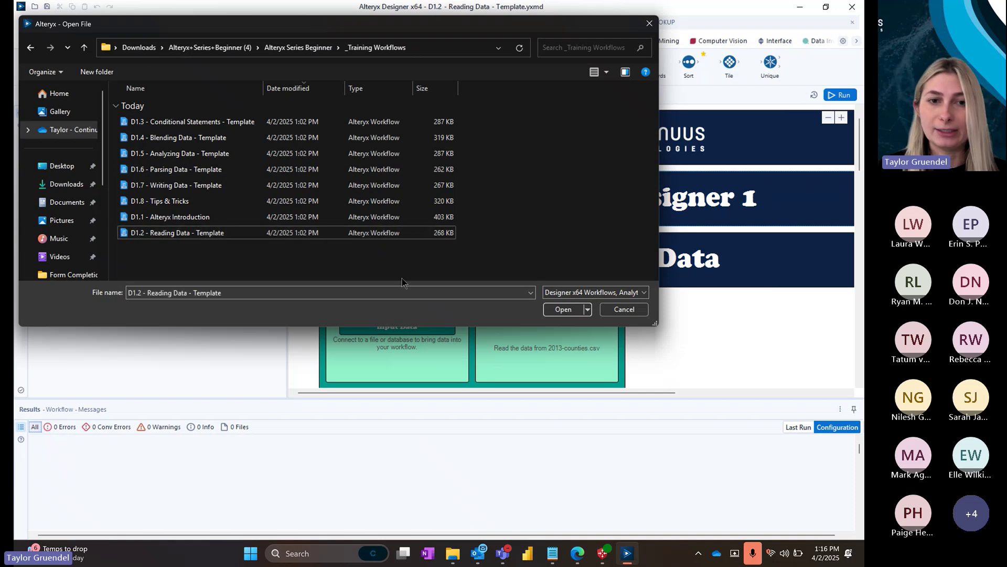
pyautogui.click(579, 310)
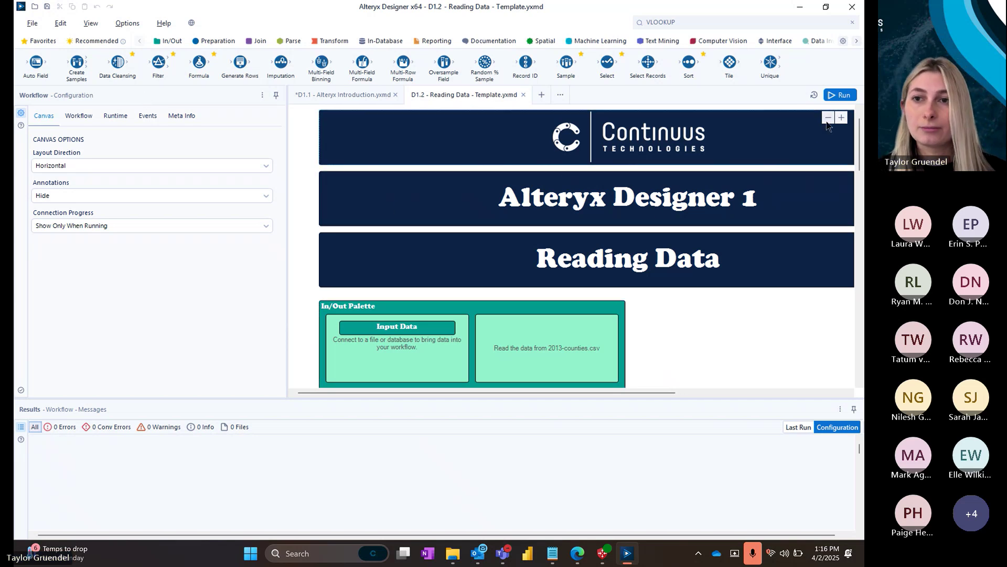
# - Examine the In/Out Palette exercises for the Input Data tool in the Reading Data template
pyautogui.moveTo(859, 131); pyautogui.dragTo(859, 135)
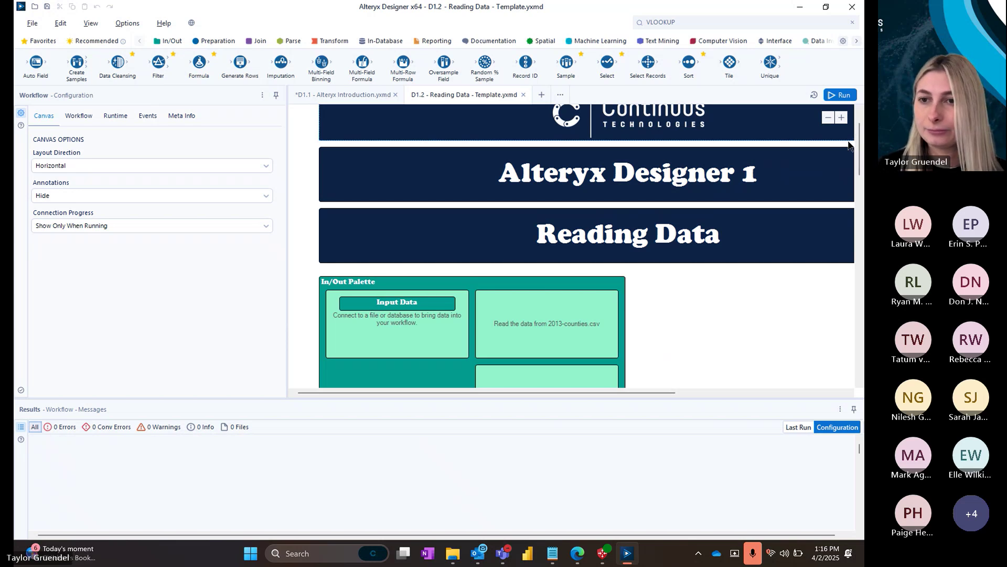
pyautogui.scroll(-3, 855, 142)
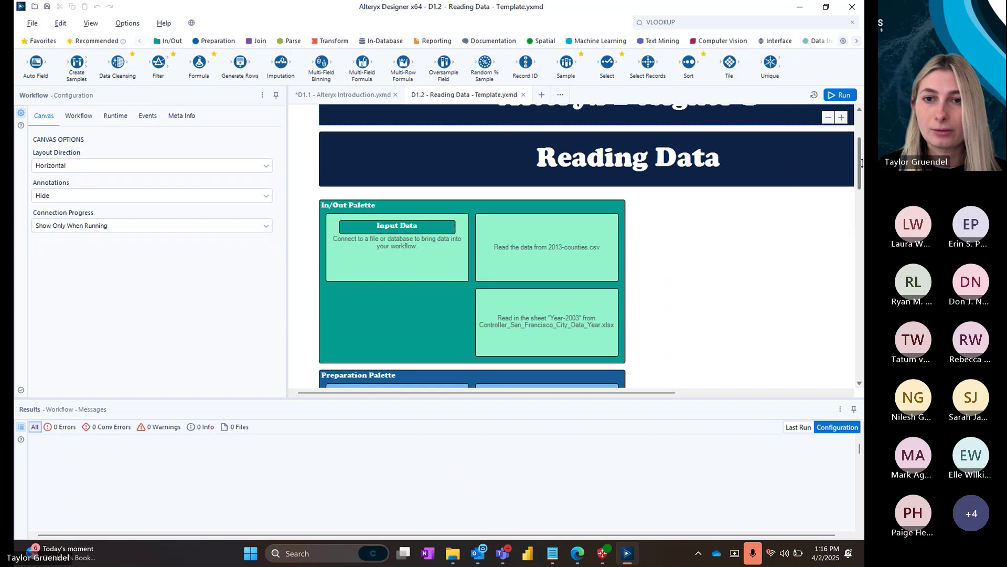
pyautogui.click(842, 119)
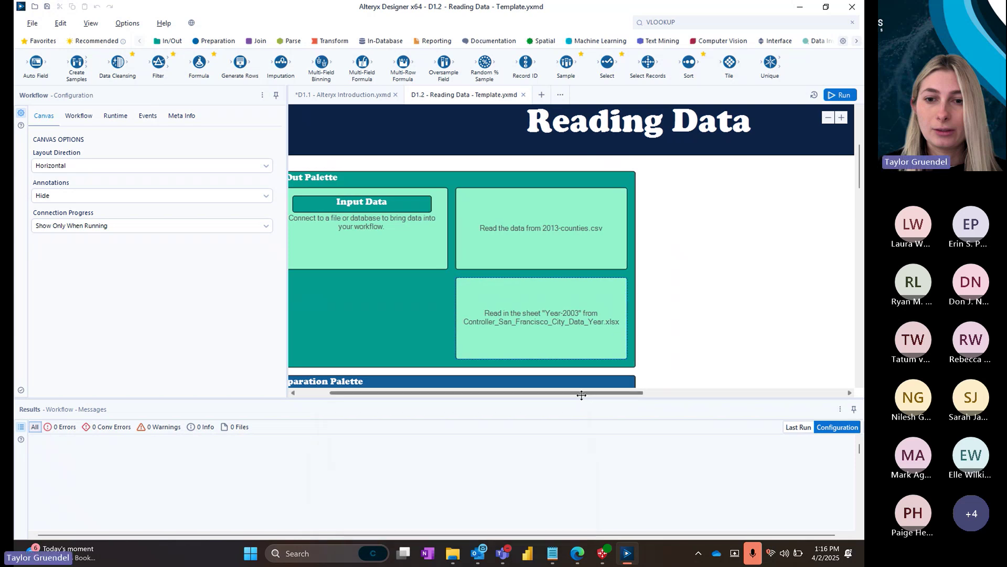
pyautogui.moveTo(582, 396); pyautogui.dragTo(561, 395)
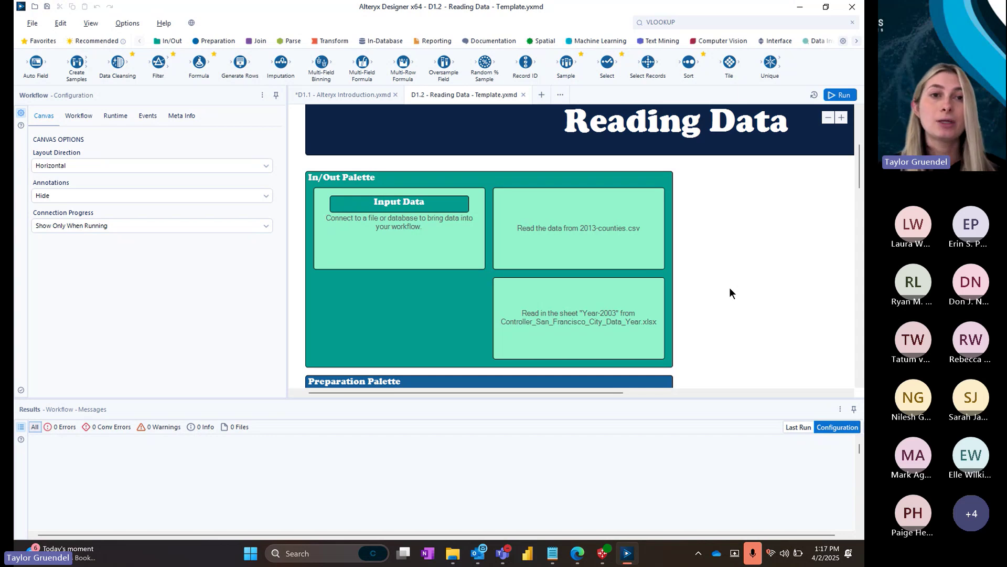
# - Place an Input Data tool from the In/Out palette on the canvas beside the 2013-counties.csv exercise
pyautogui.click(171, 41)
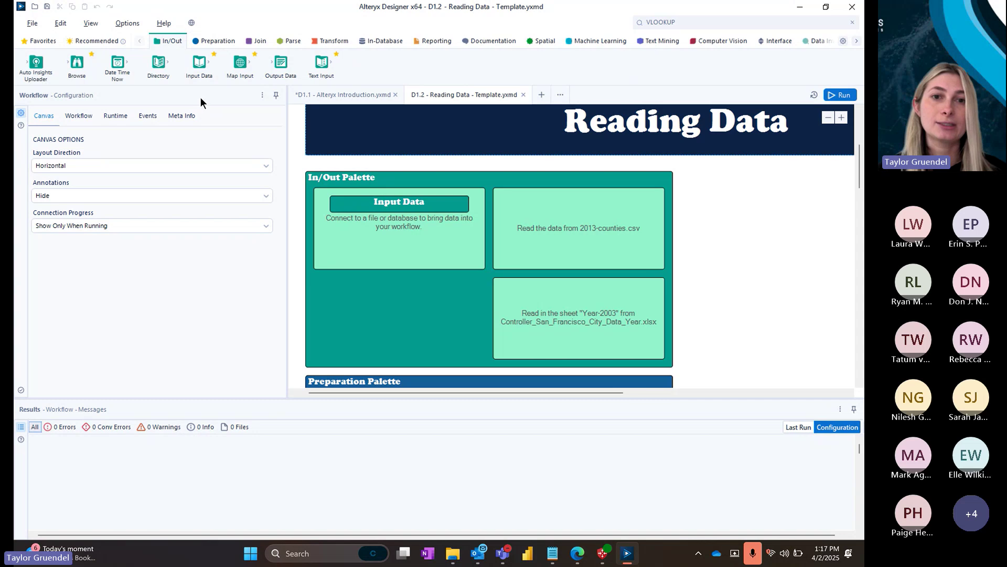
pyautogui.click(40, 43)
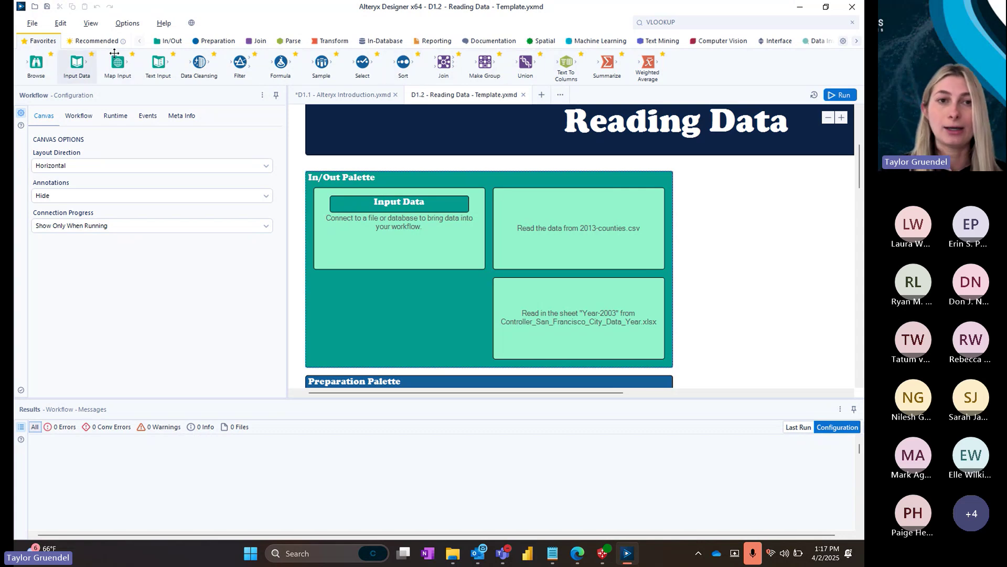
pyautogui.click(173, 42)
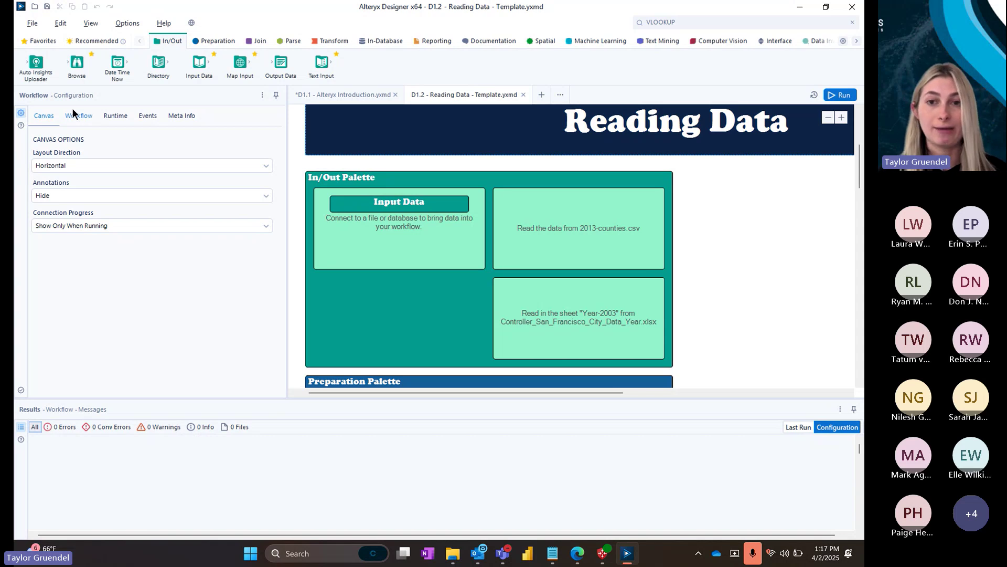
pyautogui.moveTo(191, 66); pyautogui.dragTo(736, 225)
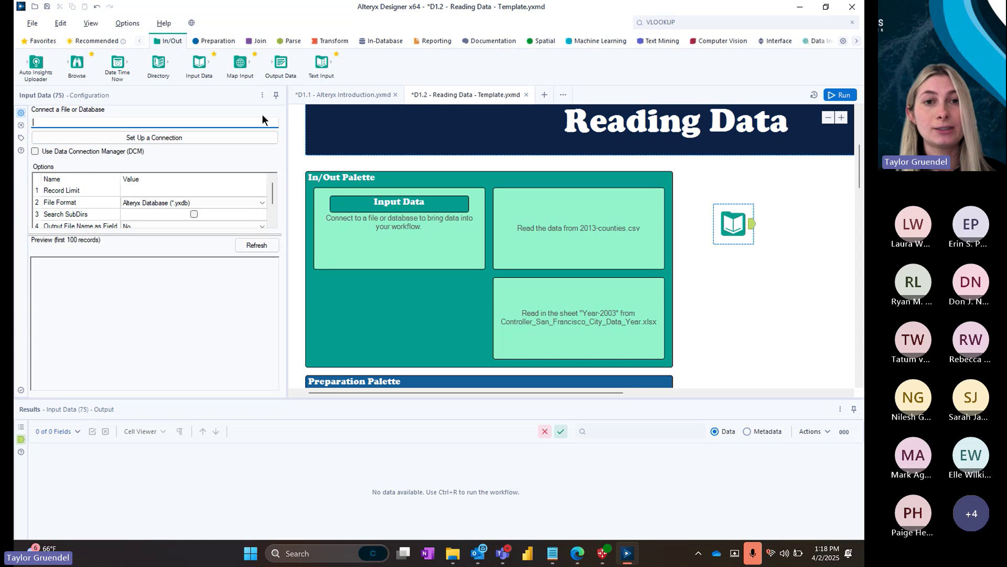
# - Set up a file connection for the Input Data tool and open the data file selection
pyautogui.click(236, 138)
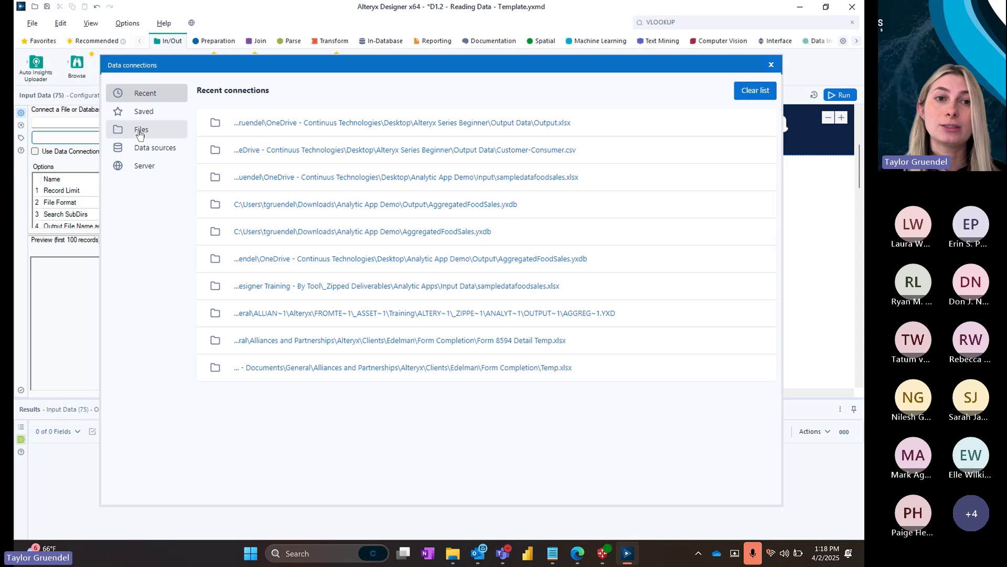
pyautogui.click(140, 135)
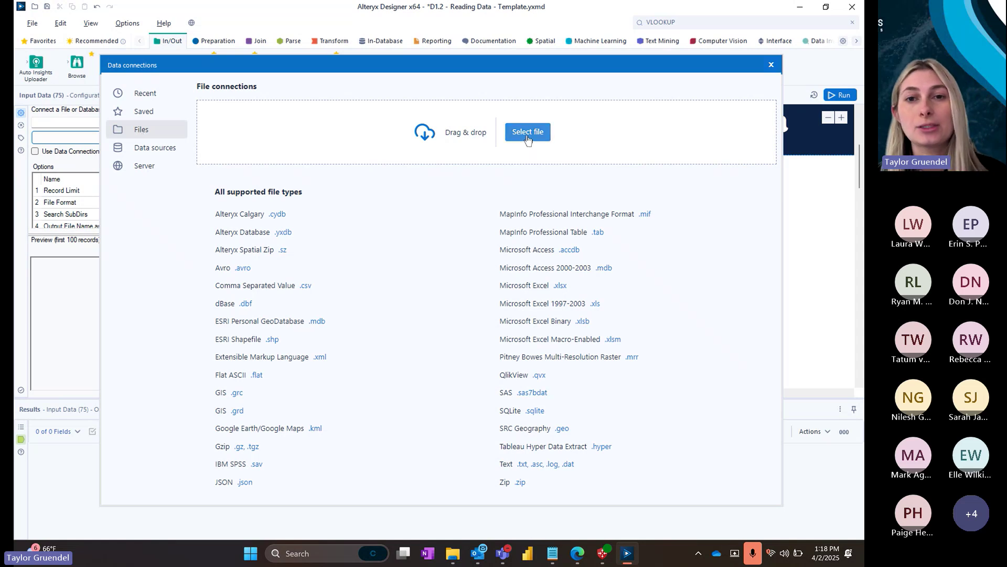
pyautogui.click(527, 134)
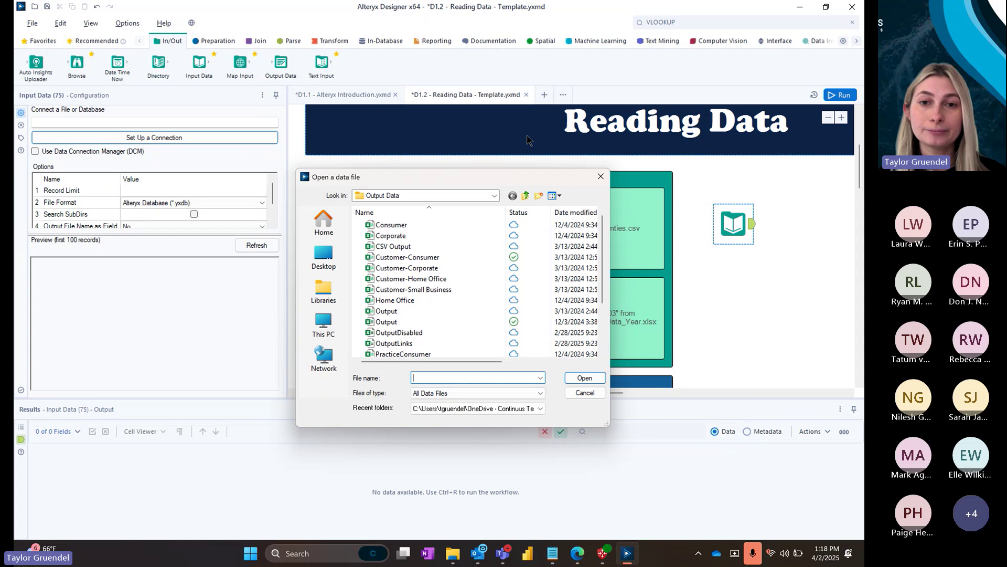
pyautogui.click(494, 195)
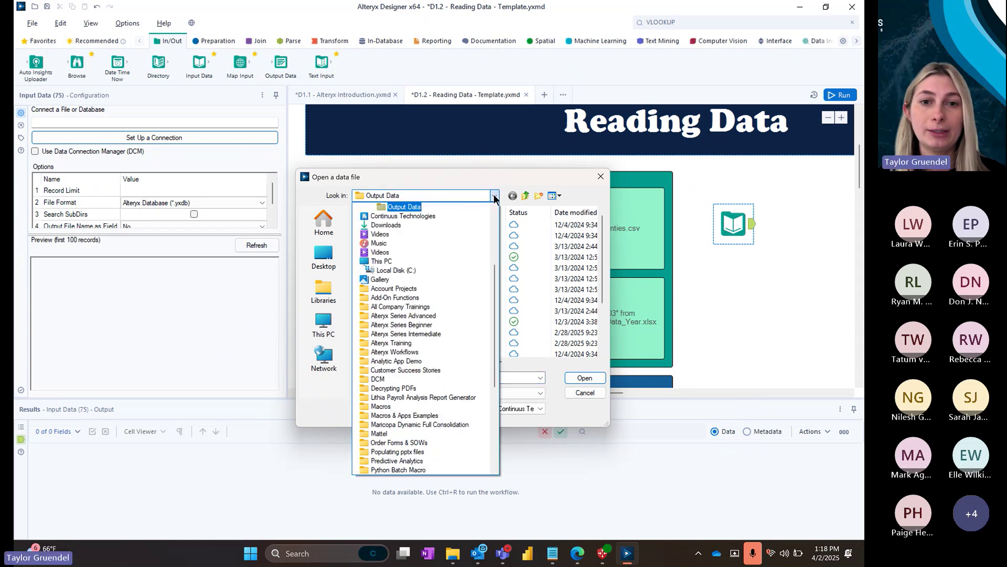
pyautogui.moveTo(496, 241); pyautogui.dragTo(498, 237)
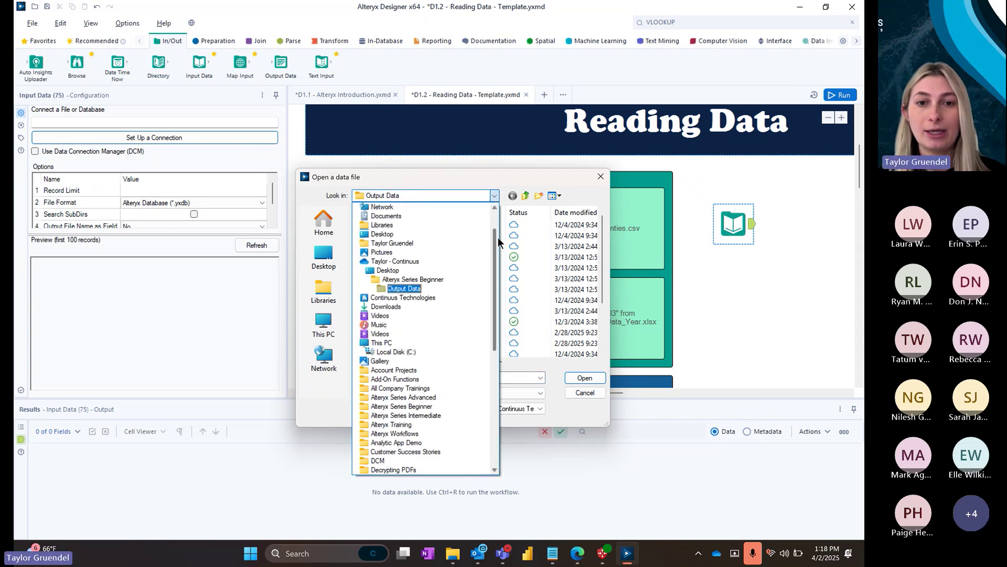
pyautogui.click(439, 279)
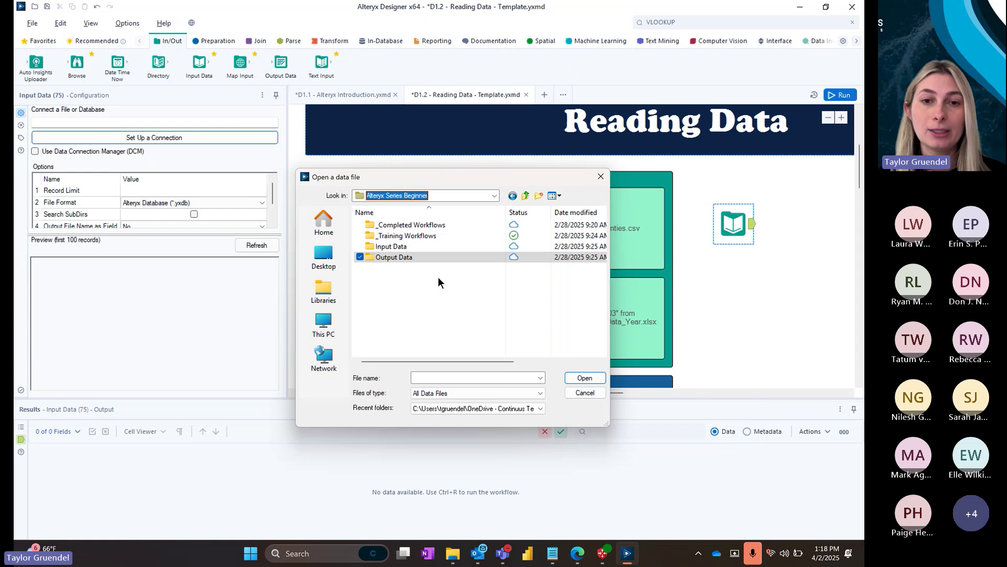
# - Browse from Downloads through Alteryx+Series+Beginner (4) and Alteryx Series Beginner to the Input Data folder
pyautogui.click(493, 196)
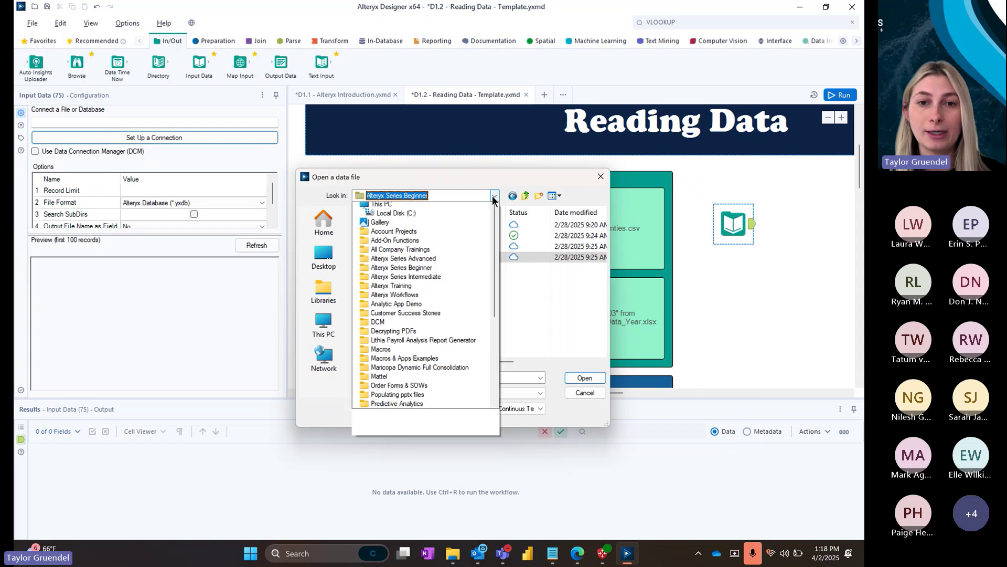
pyautogui.moveTo(496, 281); pyautogui.dragTo(499, 251)
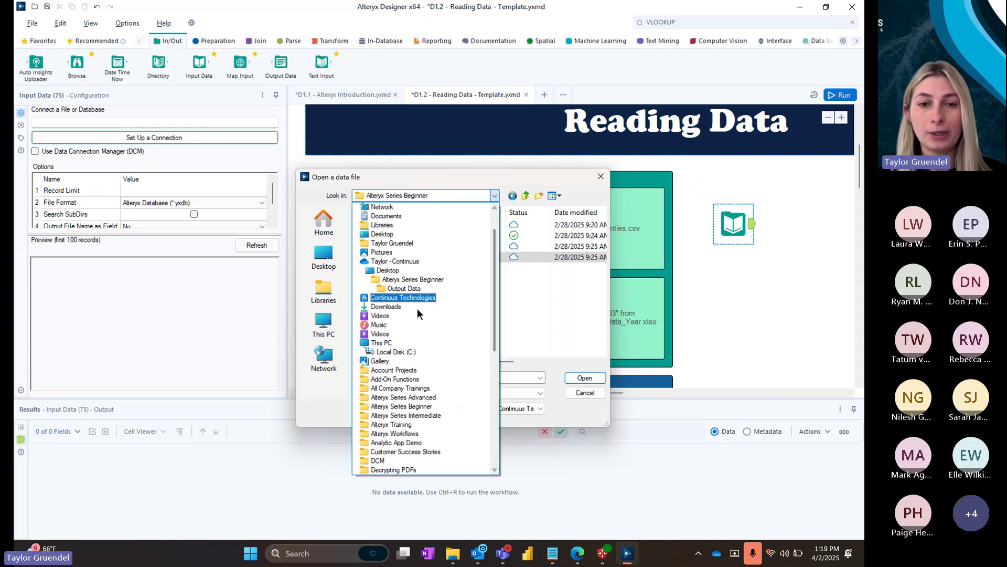
pyautogui.click(384, 307)
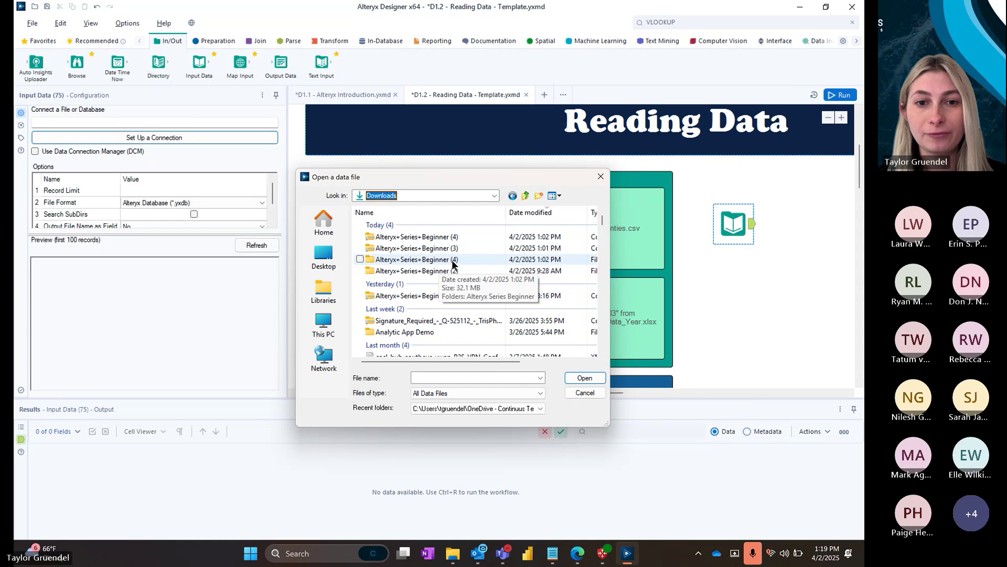
pyautogui.doubleClick(373, 249)
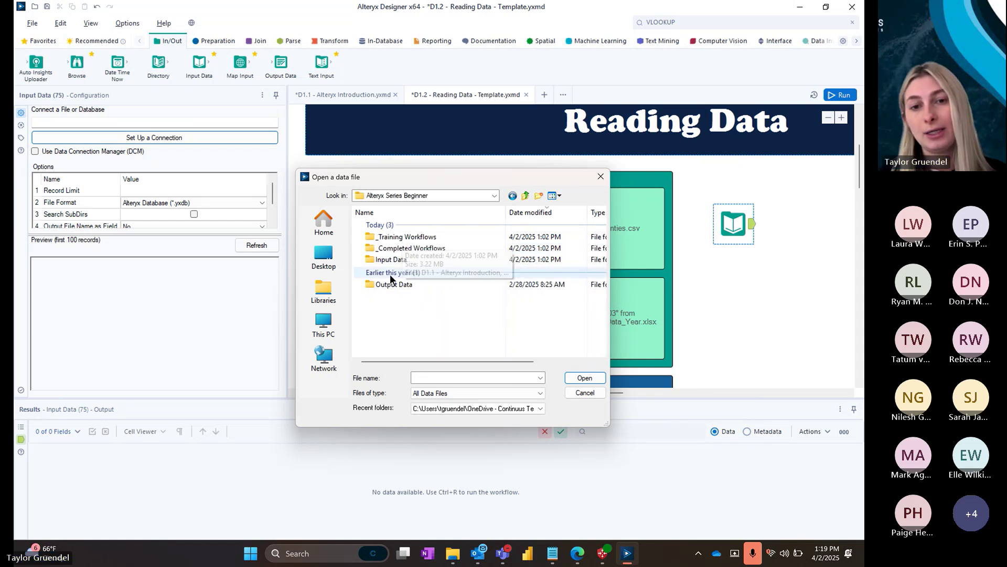
pyautogui.doubleClick(391, 260)
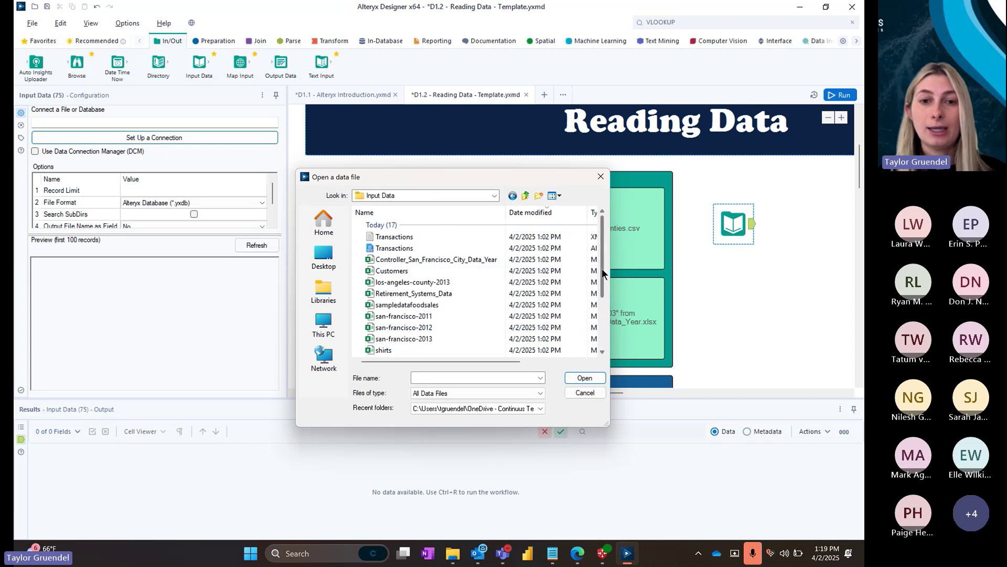
# - Try limiting the listed files in the Input Data folder to the Microsoft Excel (*.xlsx) type
pyautogui.moveTo(602, 268); pyautogui.dragTo(598, 322)
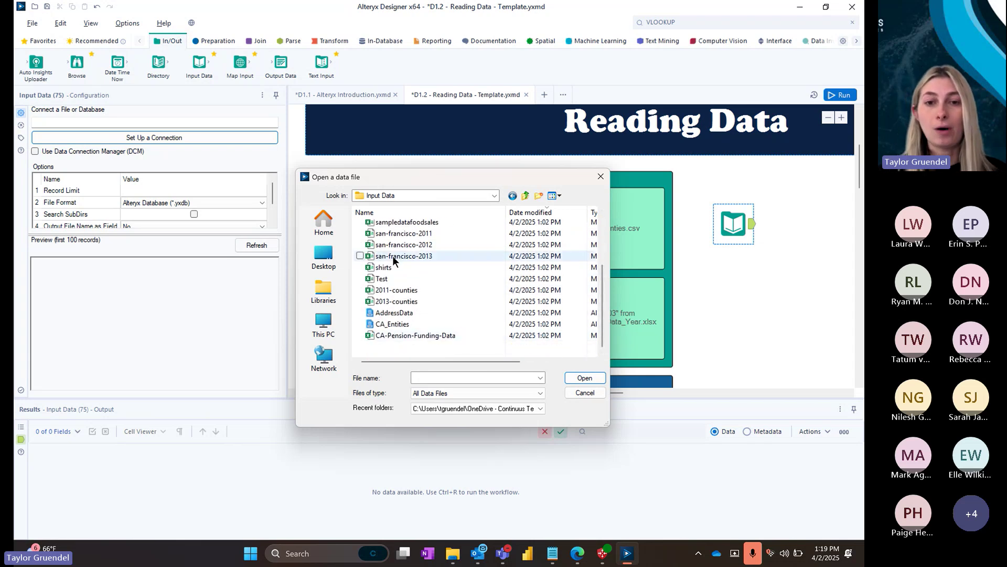
pyautogui.click(423, 395)
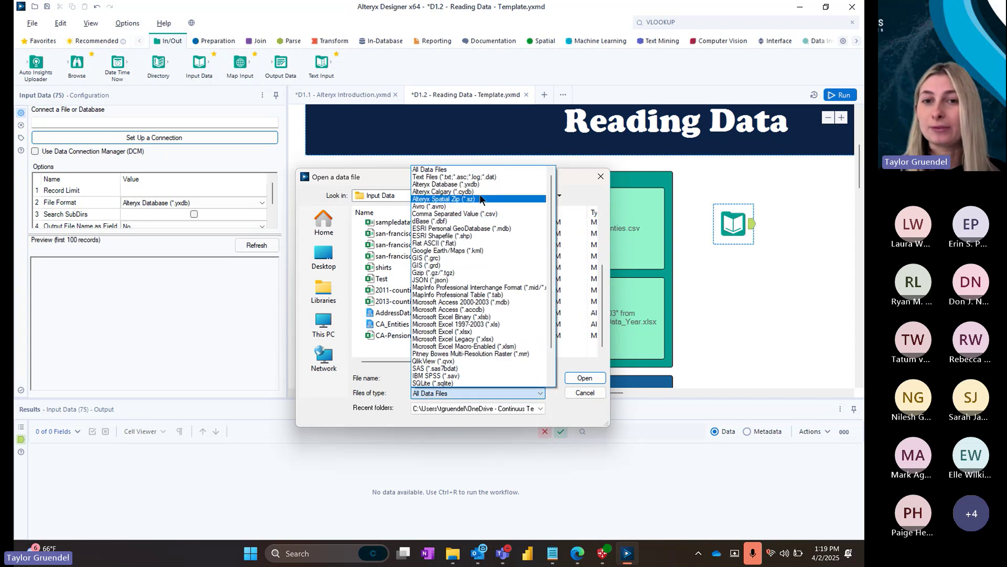
pyautogui.click(478, 332)
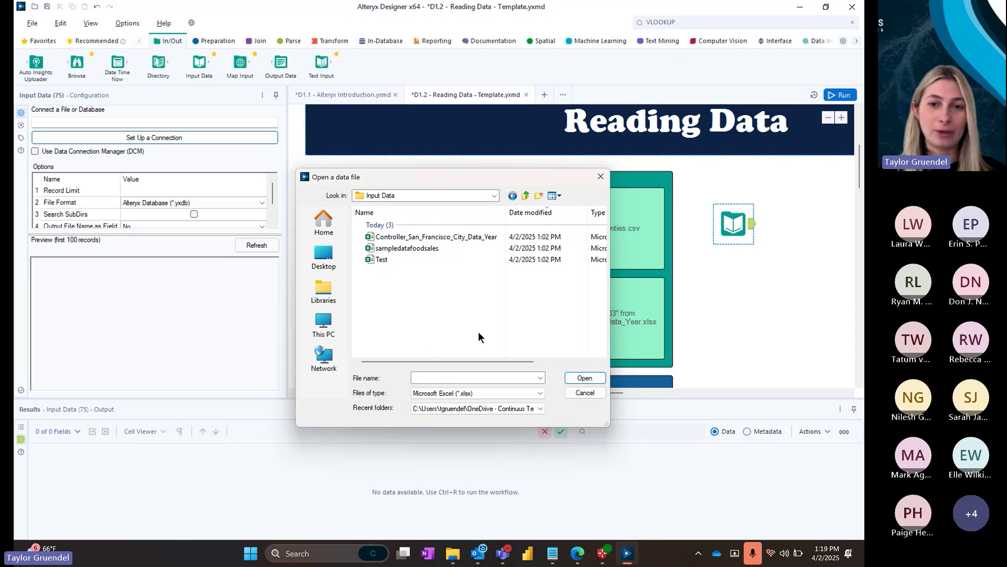
# - Set the file type filter to All Files (*.*) and open the 2013-counties CSV file
pyautogui.click(472, 391)
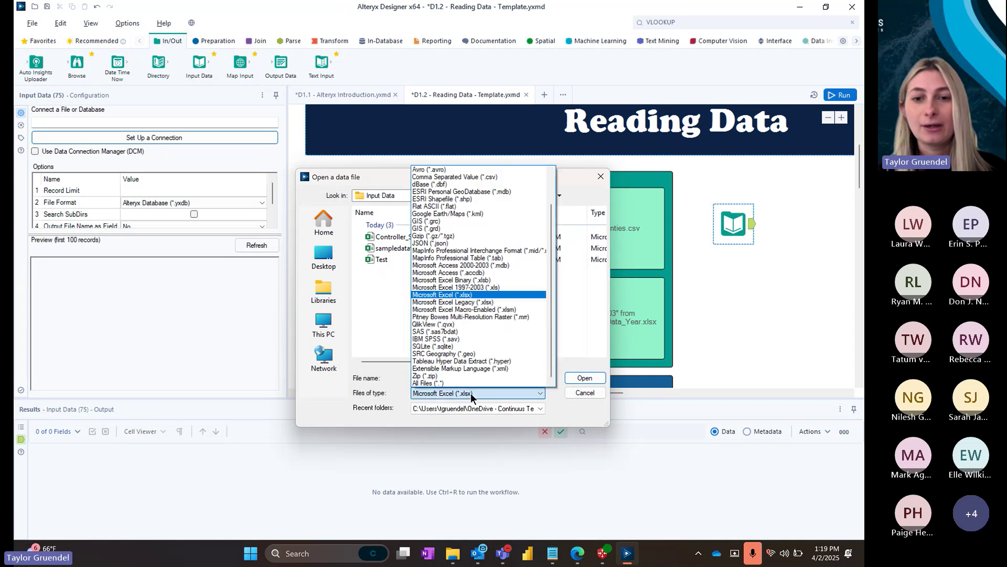
pyautogui.click(427, 383)
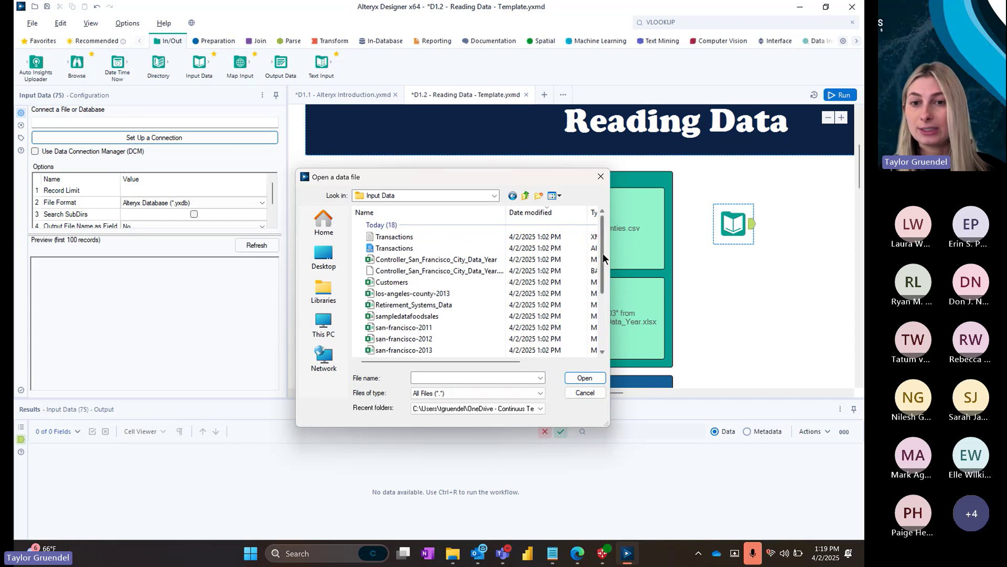
pyautogui.moveTo(603, 254); pyautogui.dragTo(602, 310)
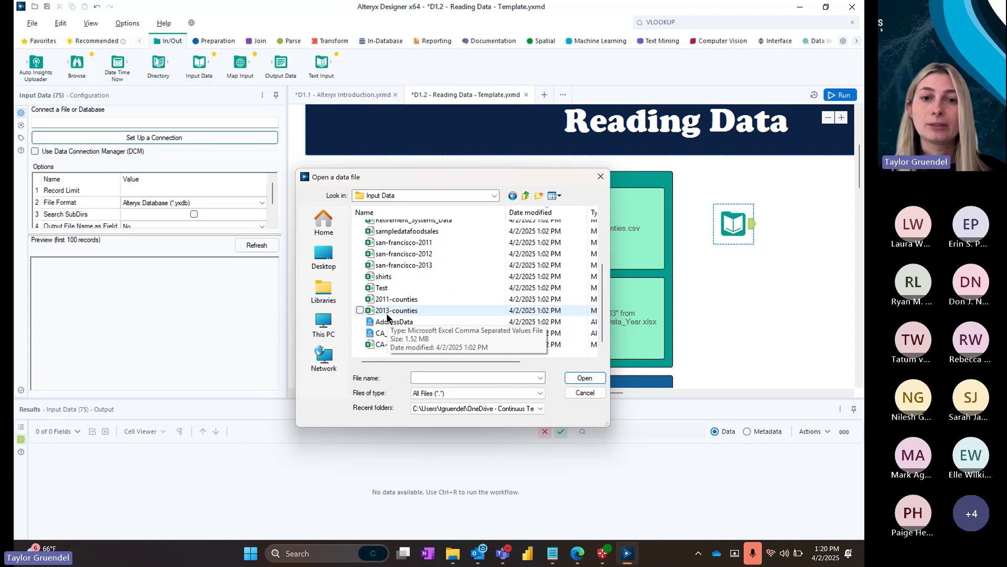
pyautogui.doubleClick(387, 314)
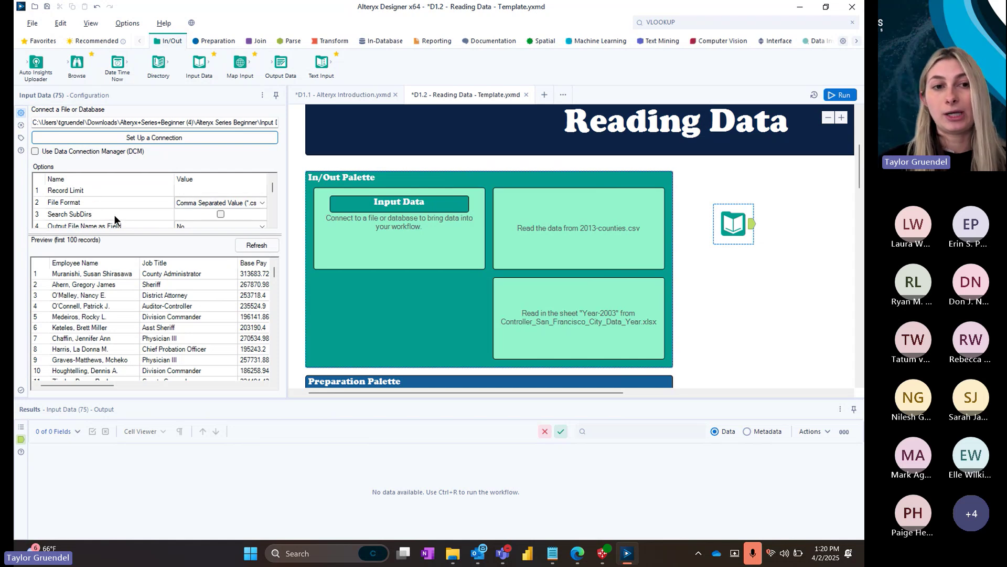
# - Try a Record Limit of 10 on the Input Data tool and clear the value again
pyautogui.click(214, 190)
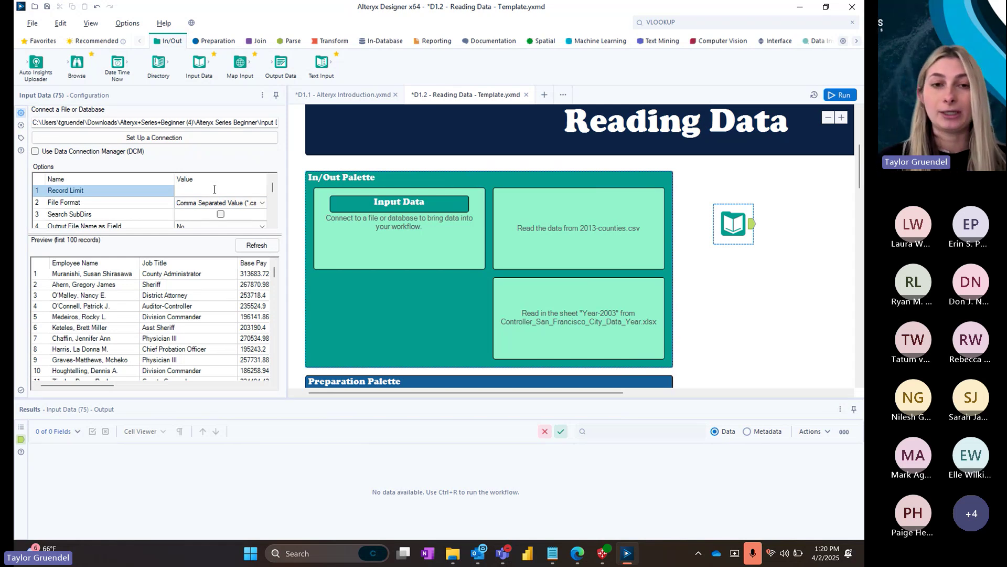
pyautogui.write('10')
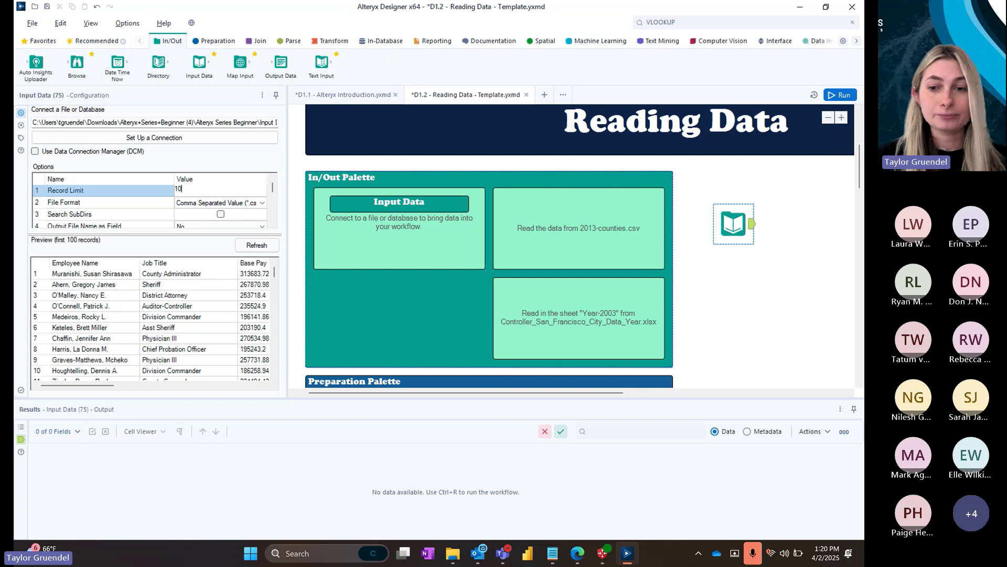
pyautogui.press('BackSpace')
pyautogui.press('BackSpace')
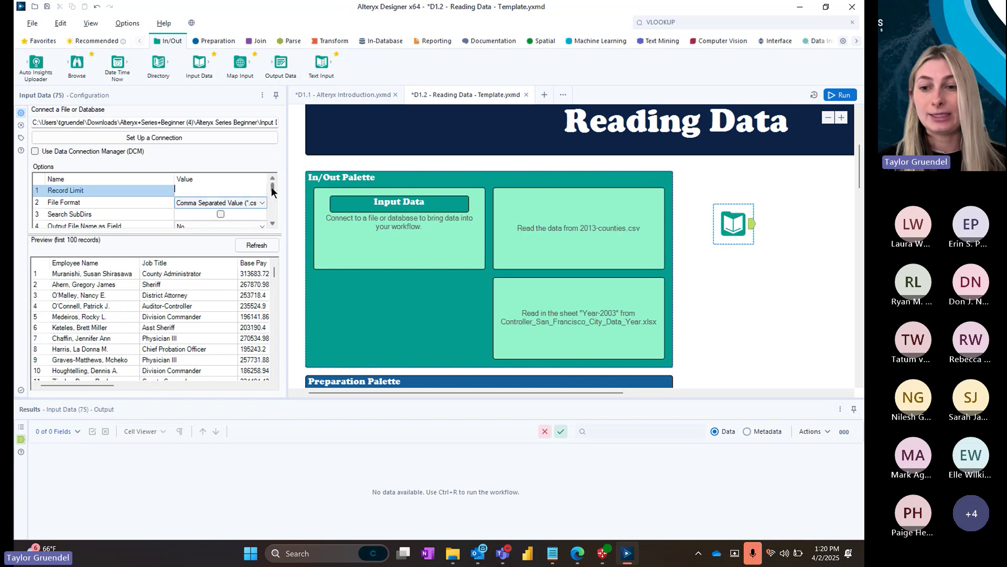
# - Review the choices for Output File Name as Field and keep it set to No
pyautogui.moveTo(272, 190); pyautogui.dragTo(268, 196)
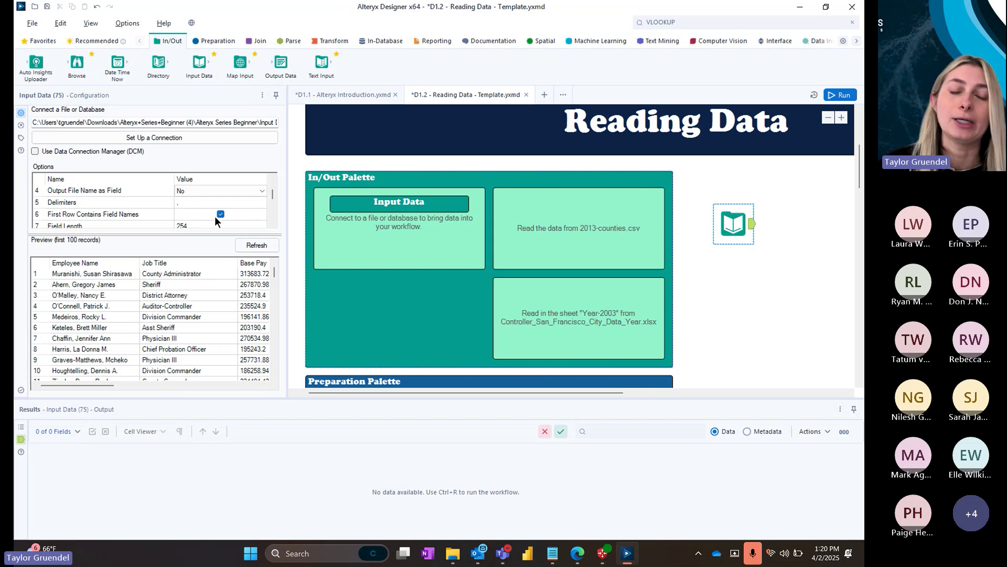
pyautogui.click(200, 190)
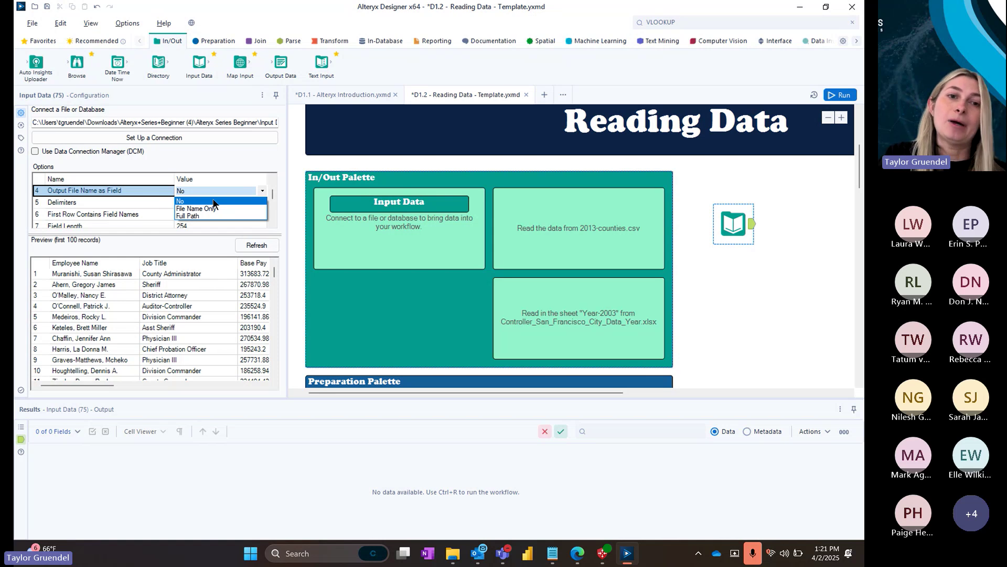
pyautogui.click(213, 202)
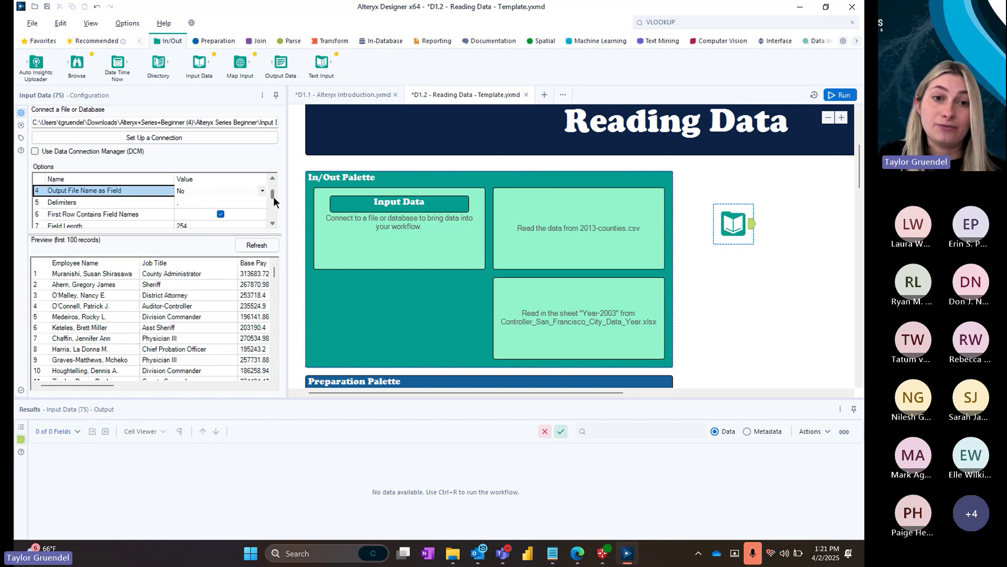
# - Set Start Data Import on Line to 5 and refresh the record preview
pyautogui.scroll(-1, 273, 196)
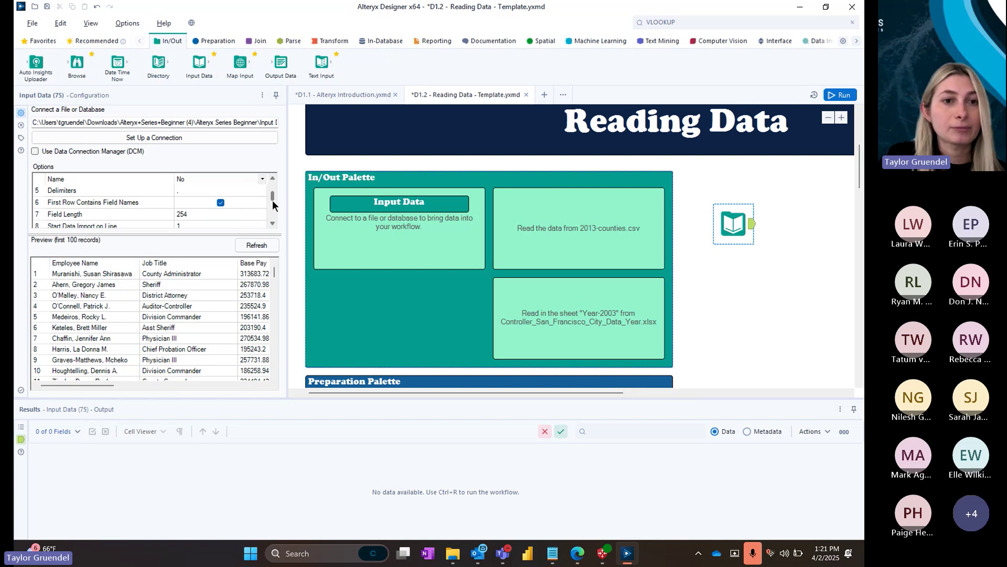
pyautogui.scroll(-1, 273, 200)
pyautogui.moveTo(275, 203)
pyautogui.mouseDown()
pyautogui.moveTo(271, 212)
pyautogui.moveTo(271, 204)
pyautogui.mouseUp()
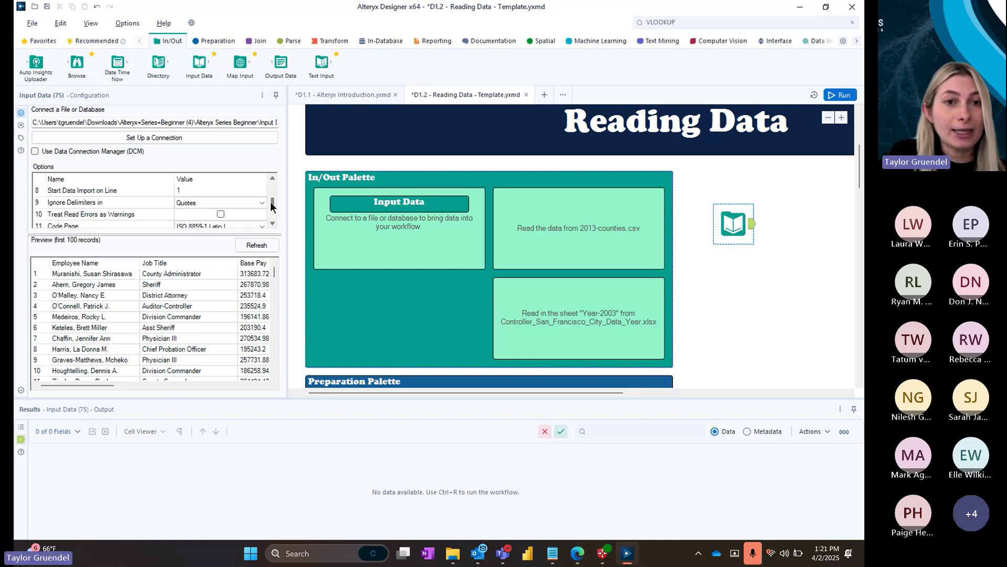
pyautogui.click(191, 190)
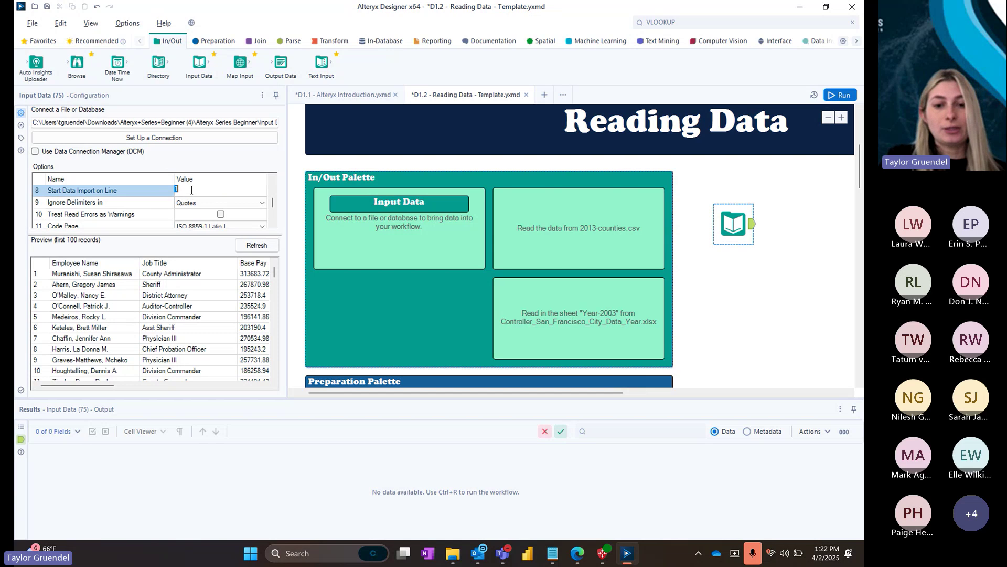
pyautogui.press('BackSpace')
pyautogui.write('5')
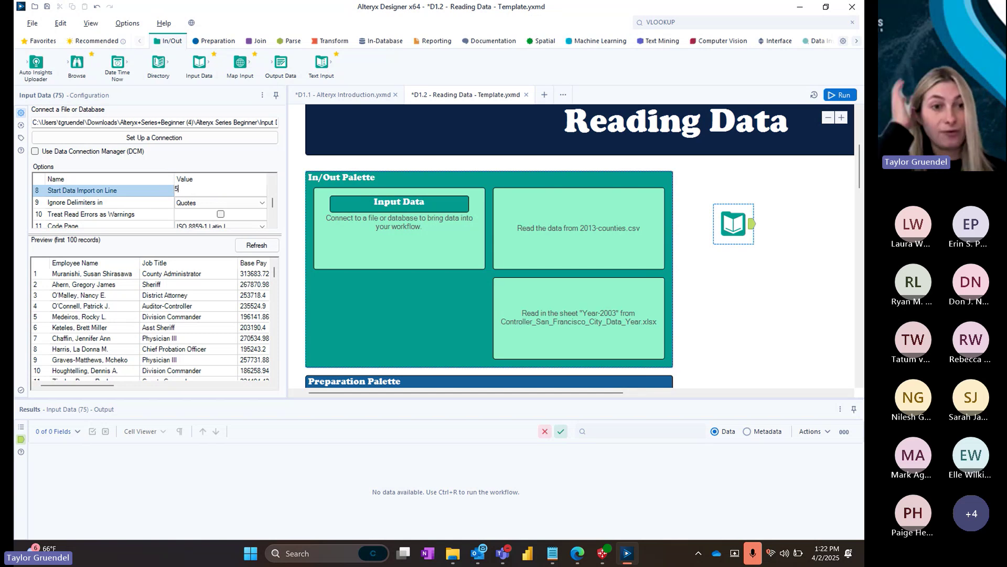
pyautogui.click(247, 245)
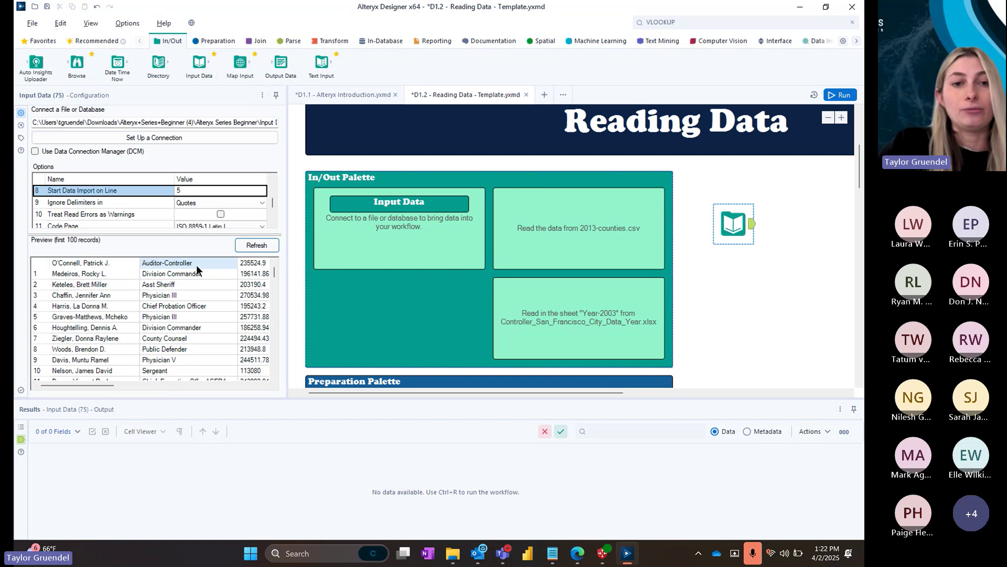
# - Restore Start Data Import on Line to 1
pyautogui.click(184, 190)
pyautogui.press('BackSpace')
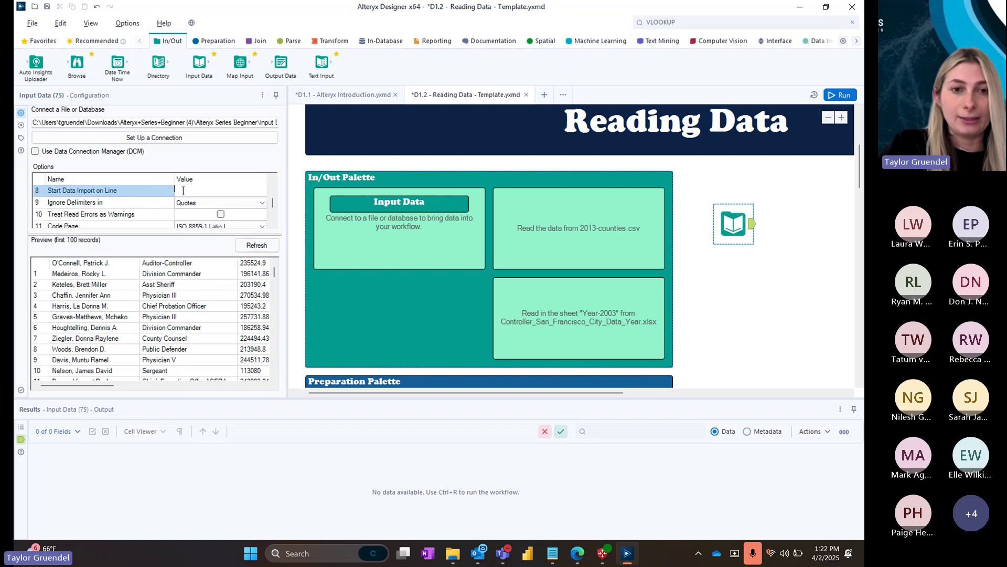
pyautogui.write('1')
pyautogui.click(239, 316)
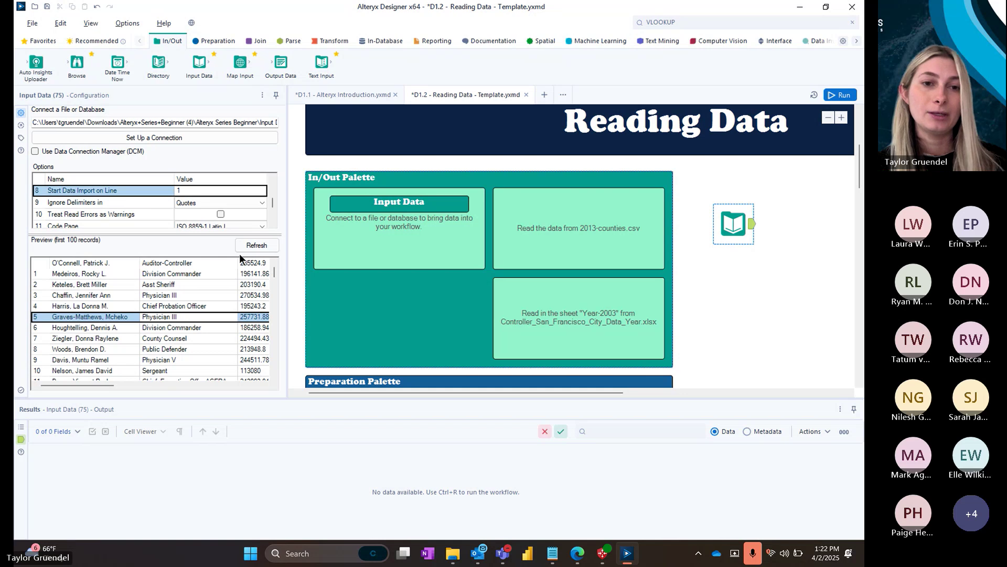
# - Refresh the record preview of the 2013-counties.csv input and run the workflow
pyautogui.click(244, 248)
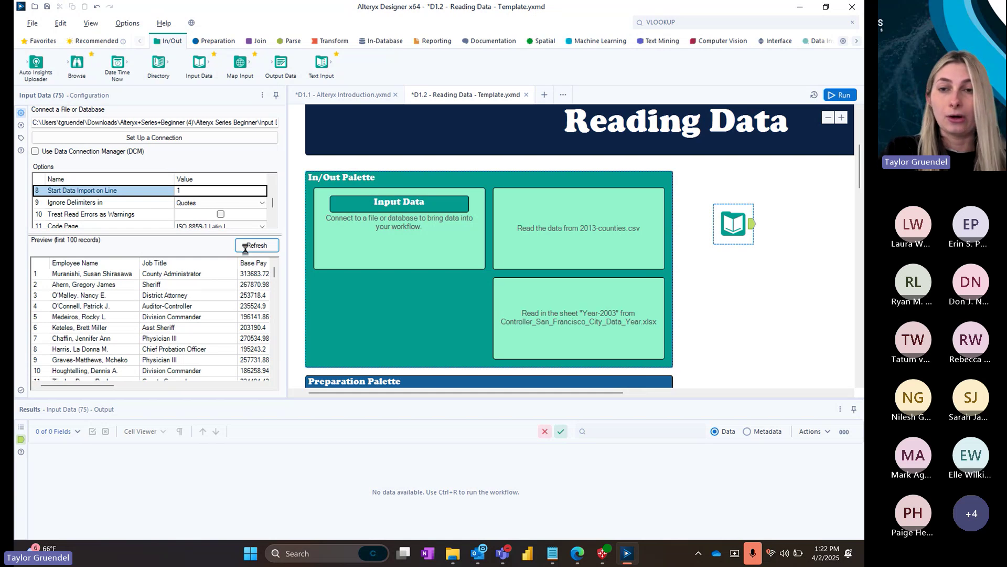
pyautogui.hotkey('ctrl', 'r')
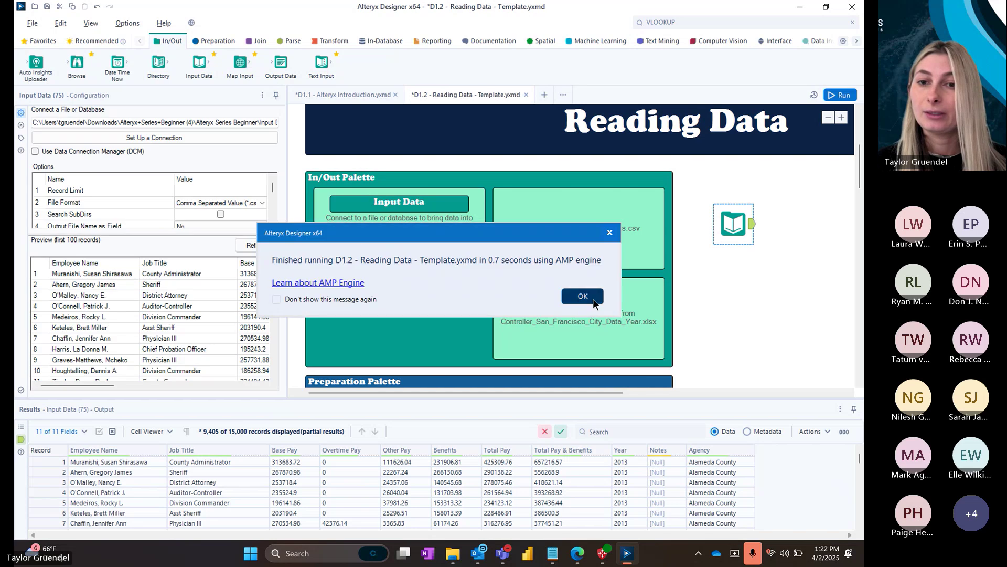
pyautogui.click(580, 292)
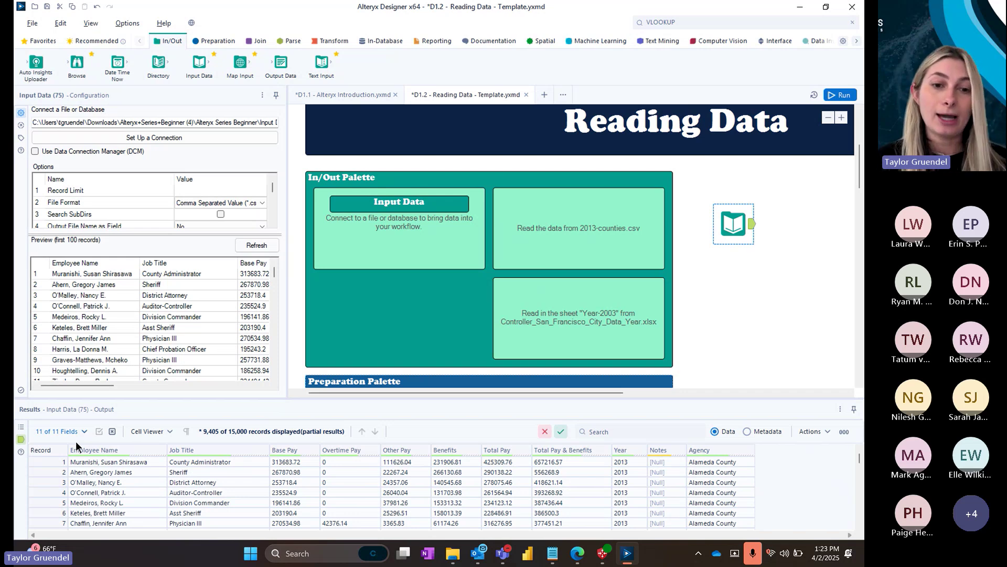
pyautogui.moveTo(249, 437)
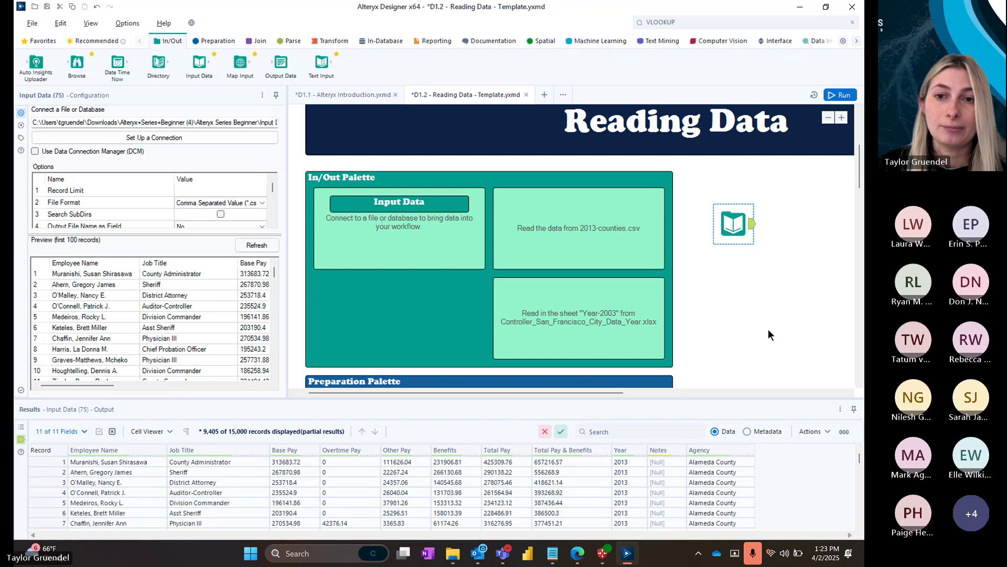
# - Add a second Input Data tool beside the "Year-2003" instruction and choose the Excel file Controller_San_Francisco_City_Data_Year as its source
pyautogui.scroll(-2, 768, 329)
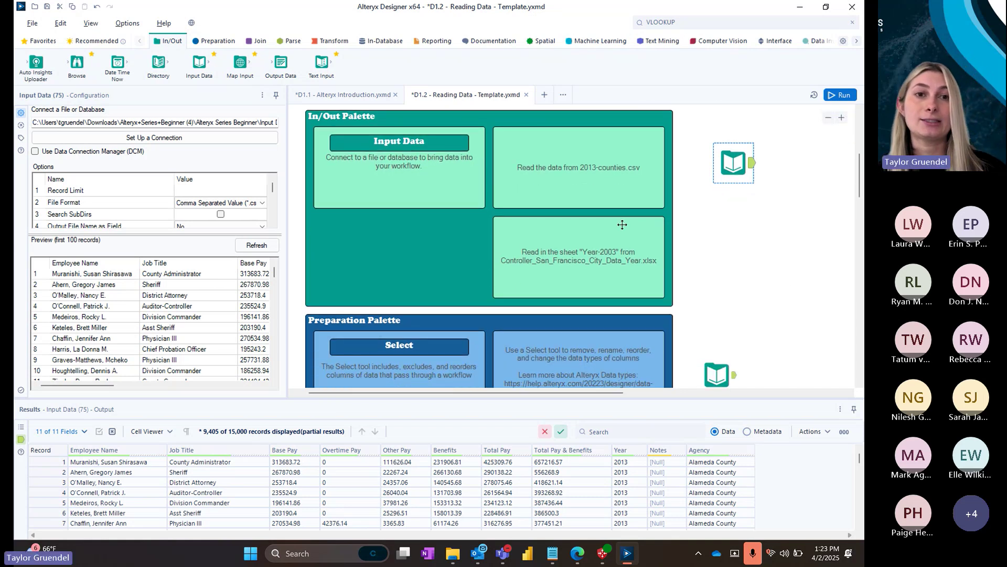
pyautogui.moveTo(200, 63); pyautogui.dragTo(733, 258)
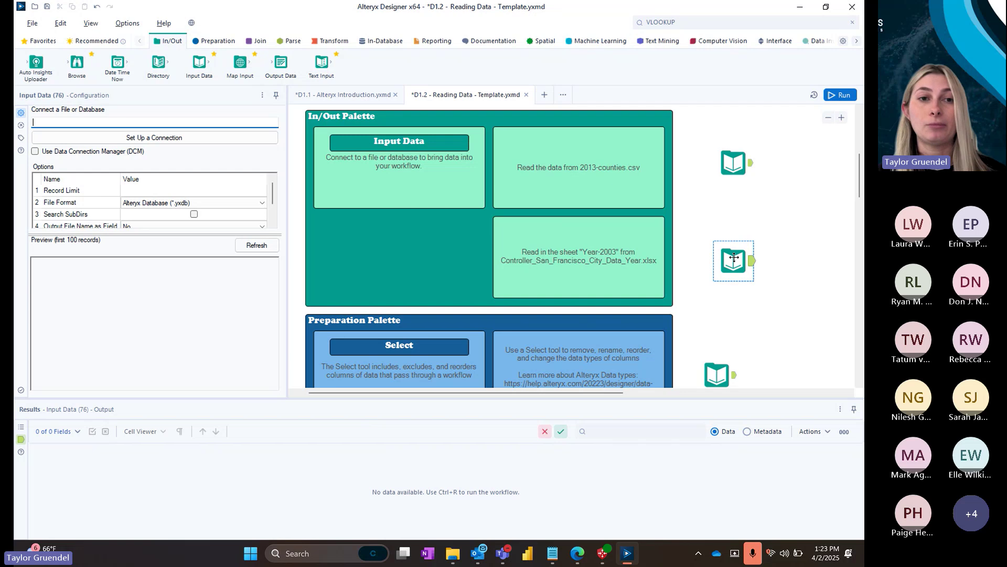
pyautogui.click(212, 138)
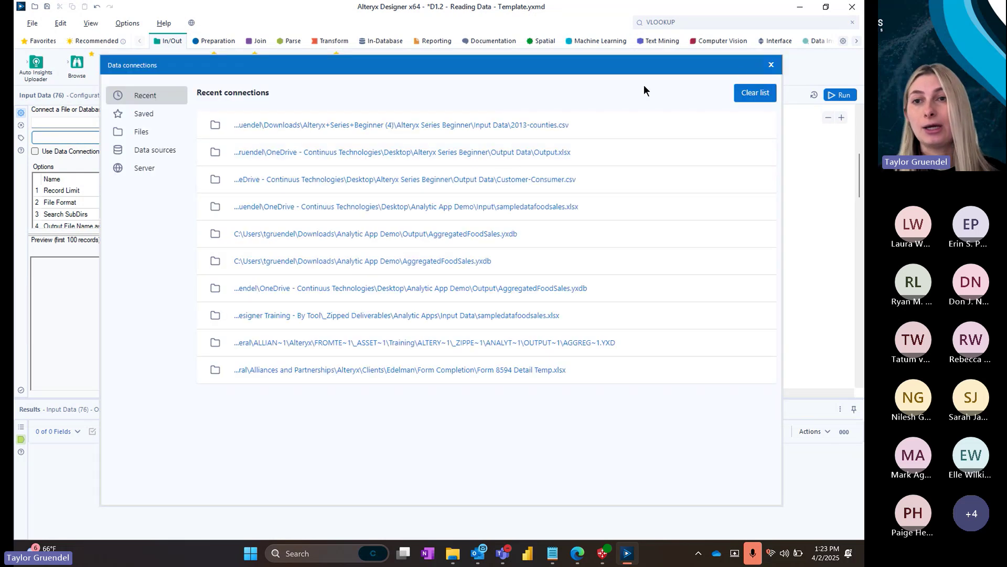
pyautogui.click(771, 65)
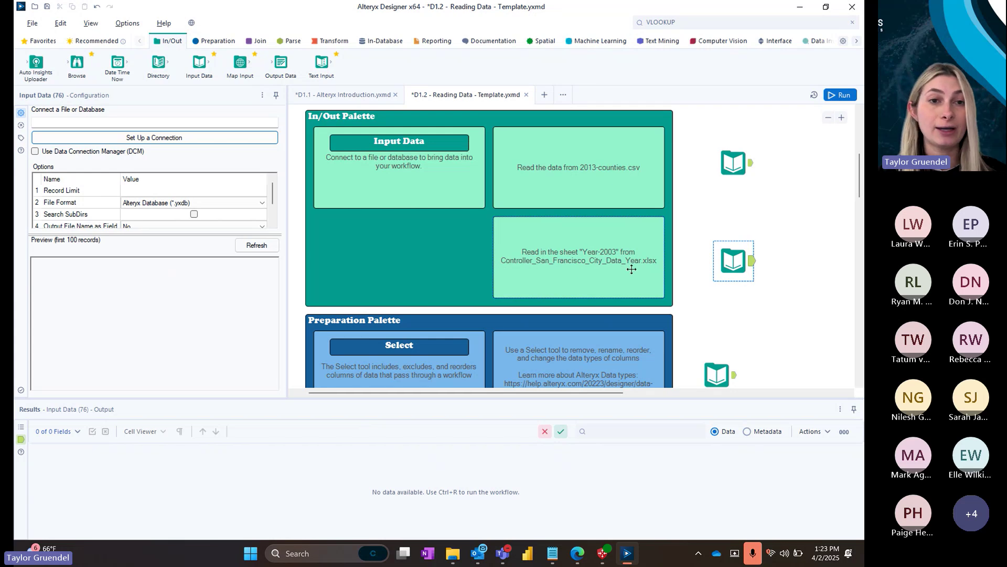
pyautogui.click(180, 140)
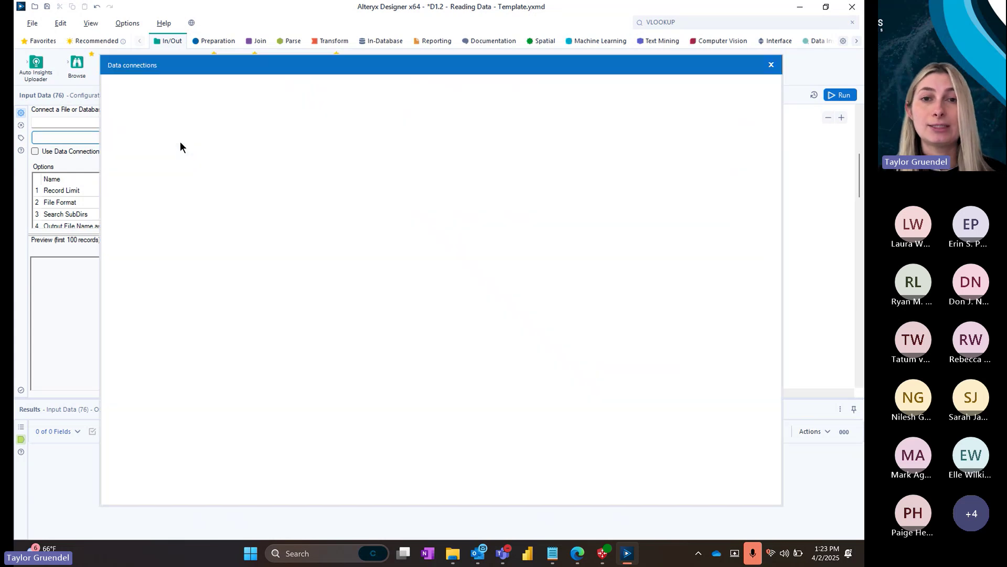
pyautogui.click(142, 135)
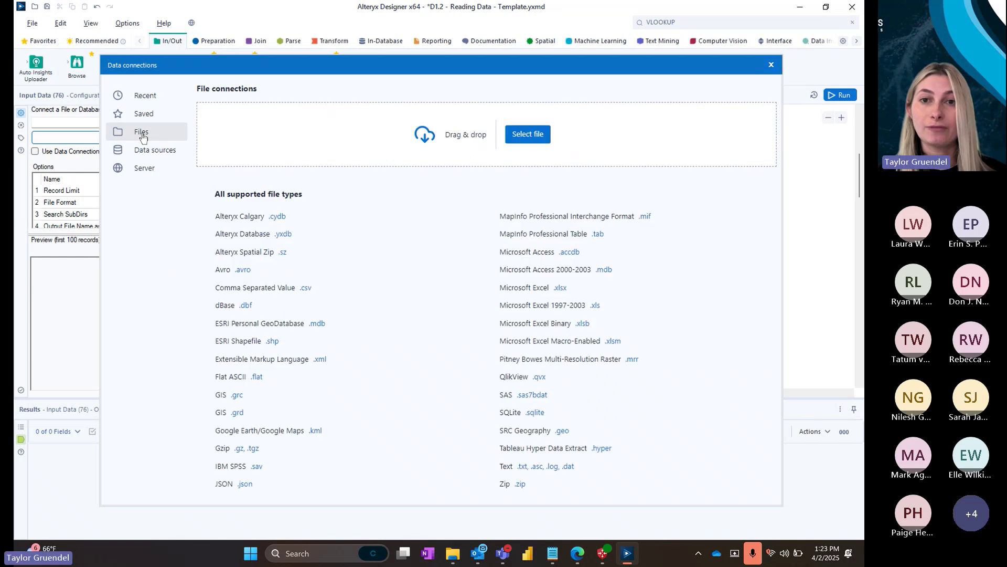
pyautogui.click(527, 135)
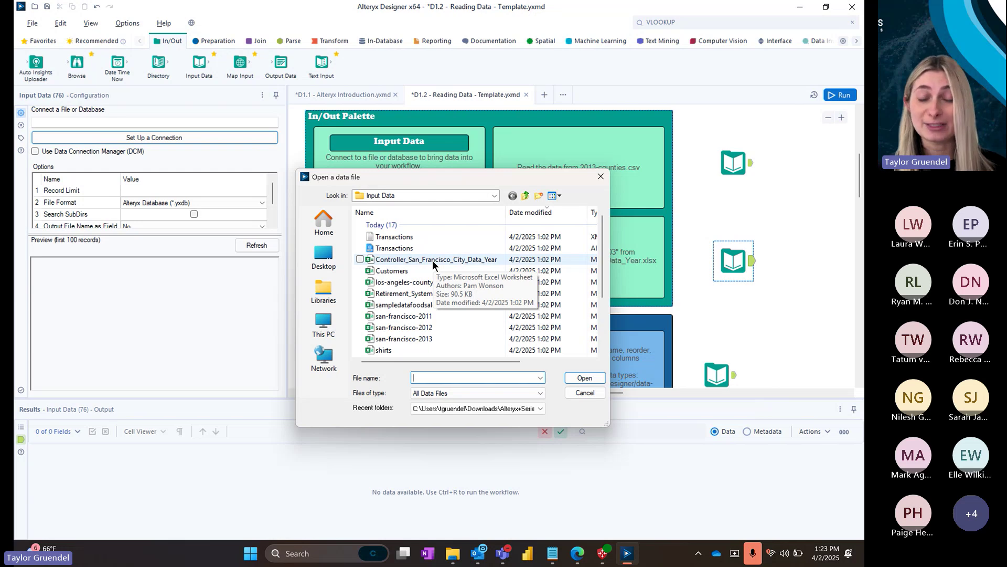
pyautogui.doubleClick(432, 260)
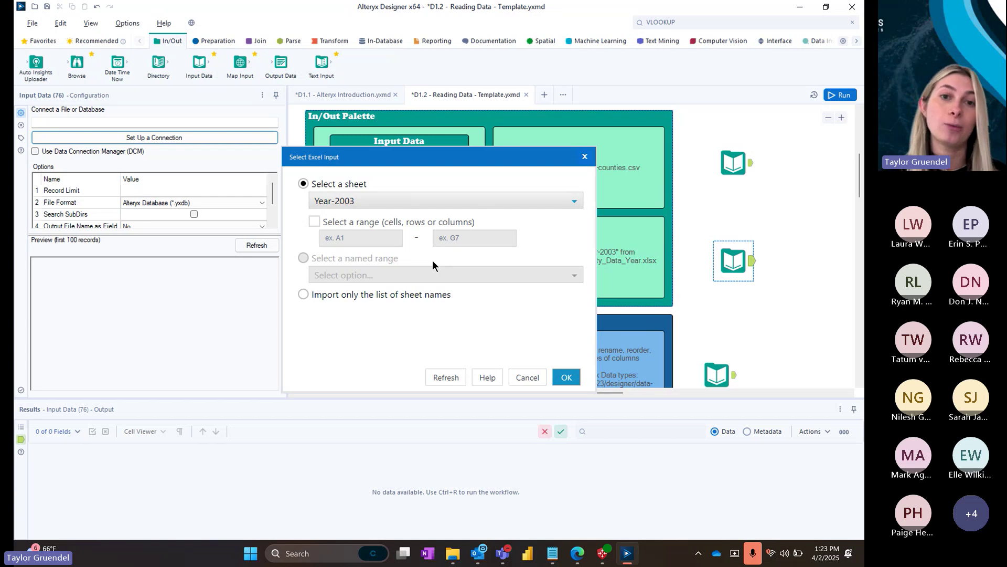
# - Review the workbook's available sheets and import the sheet Year-2003
pyautogui.click(545, 196)
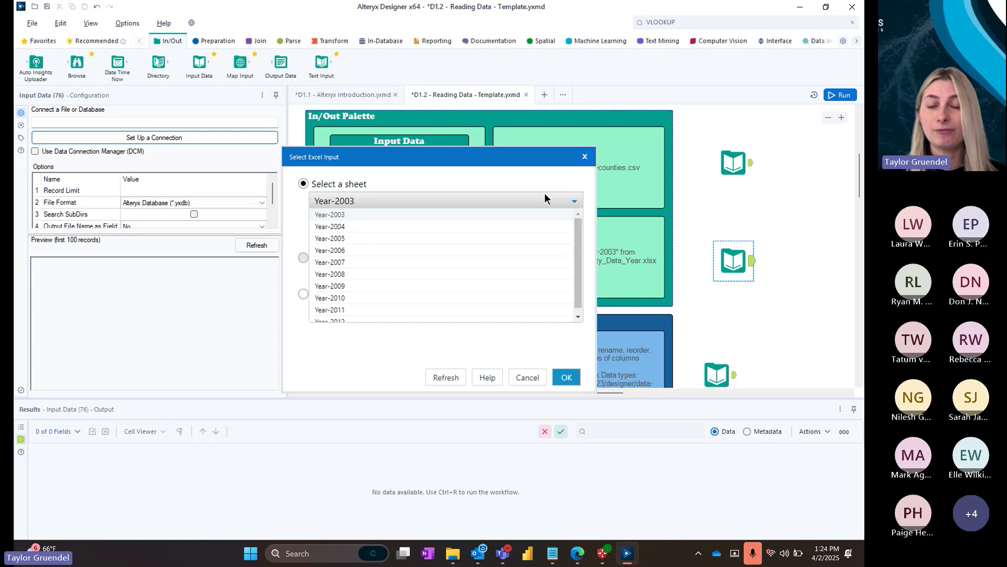
pyautogui.moveTo(576, 248); pyautogui.dragTo(578, 294)
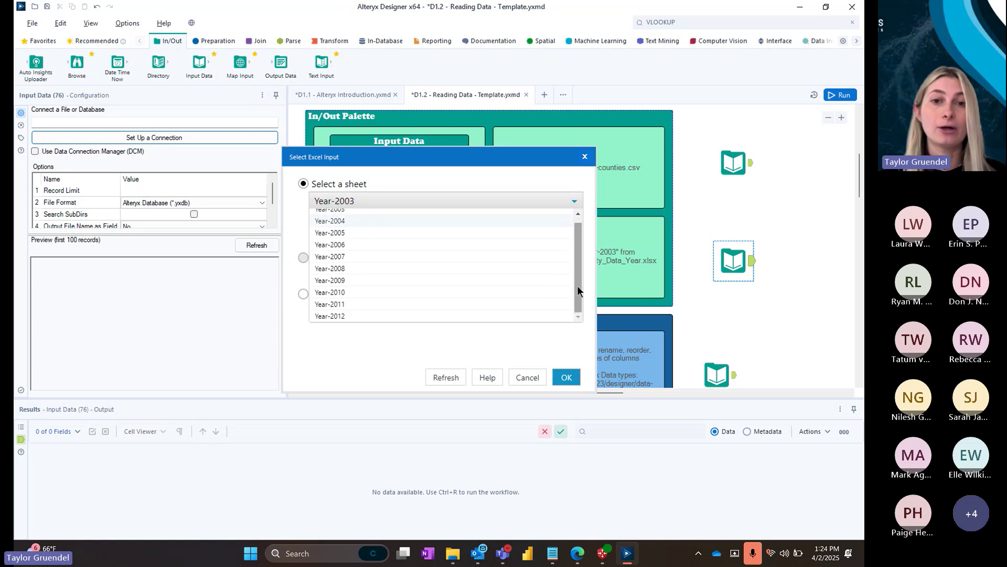
pyautogui.moveTo(577, 286); pyautogui.dragTo(573, 222)
pyautogui.click(378, 216)
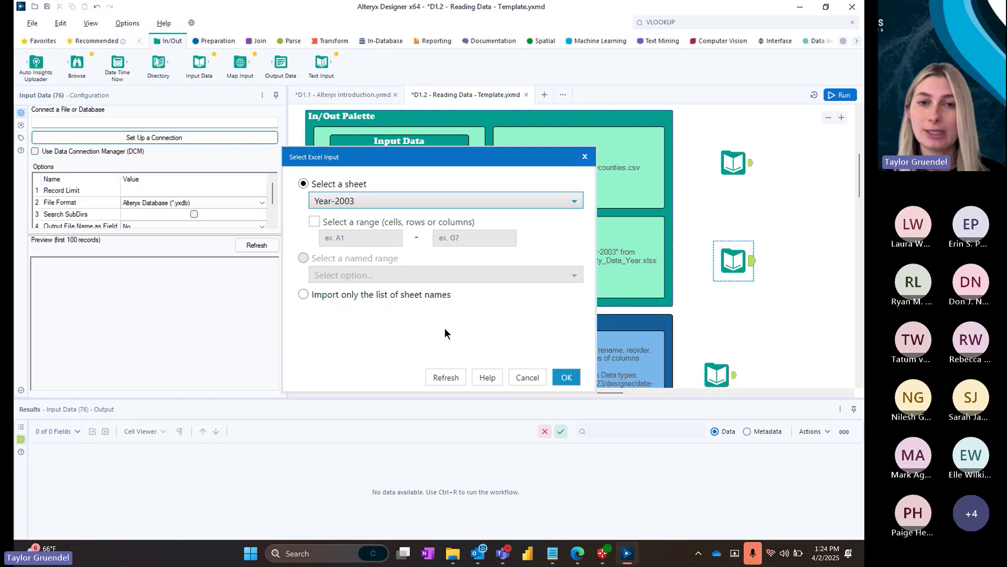
pyautogui.click(567, 377)
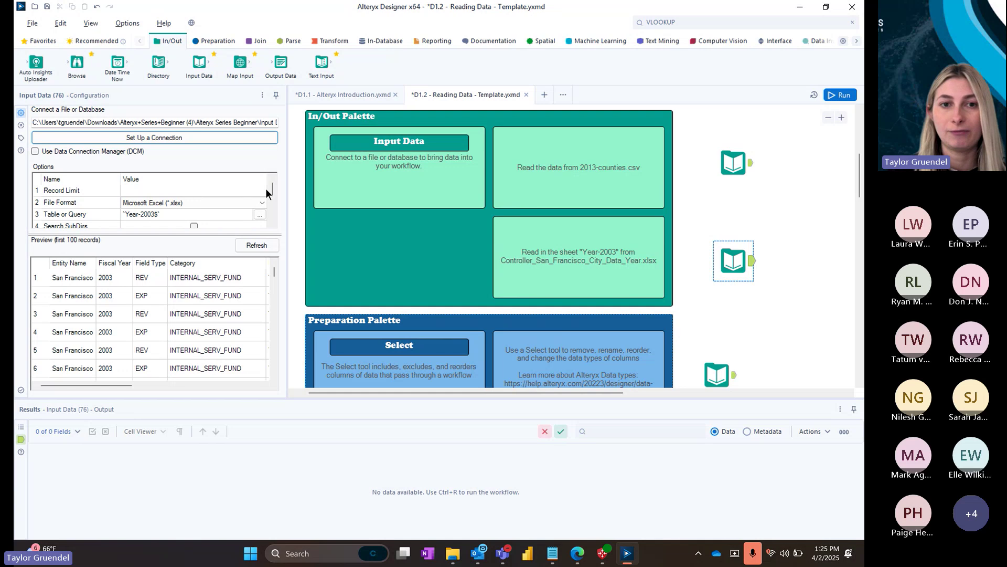
# - Review the remaining options of the Excel input and run the workflow
pyautogui.moveTo(273, 196); pyautogui.dragTo(271, 216)
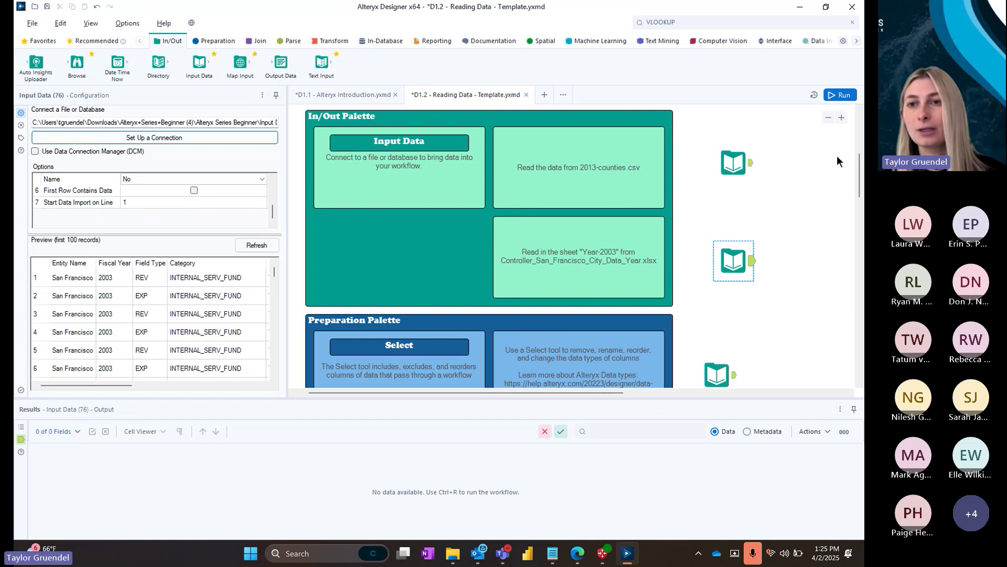
pyautogui.click(837, 96)
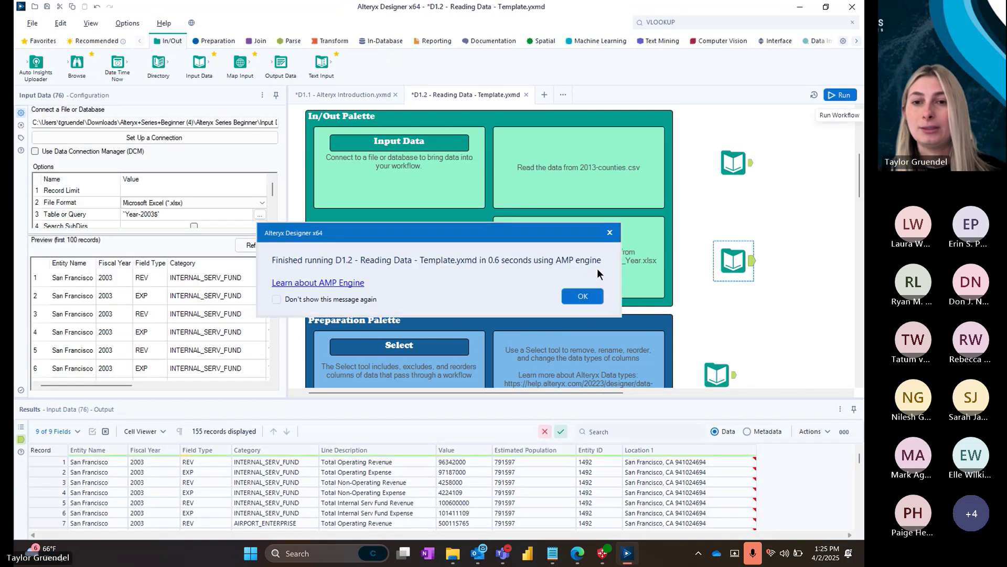
pyautogui.click(582, 298)
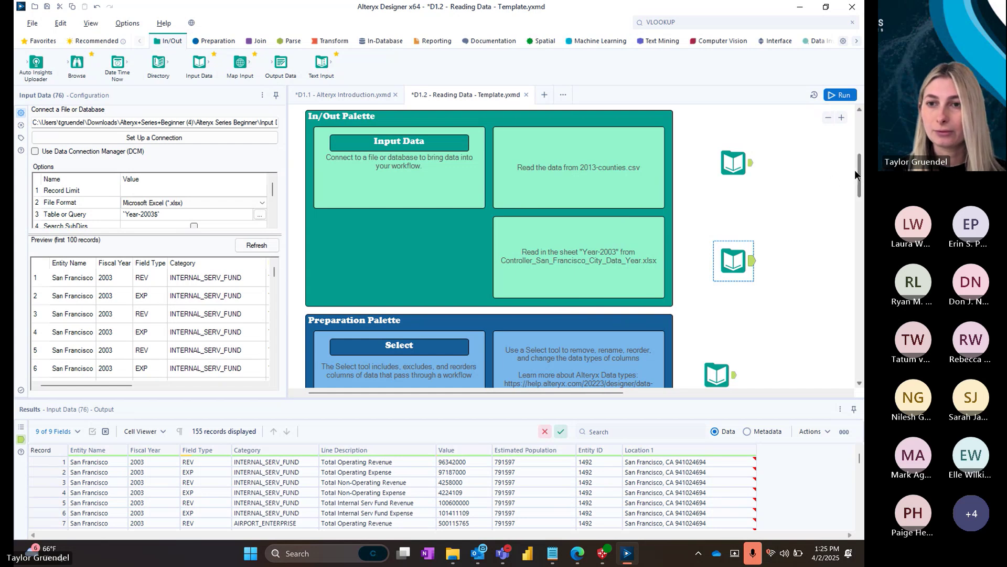
# - Add a Select tool connected to the san-francisco-2011.csv input in the Preparation Palette section and show its configuration
pyautogui.moveTo(855, 169); pyautogui.dragTo(854, 196)
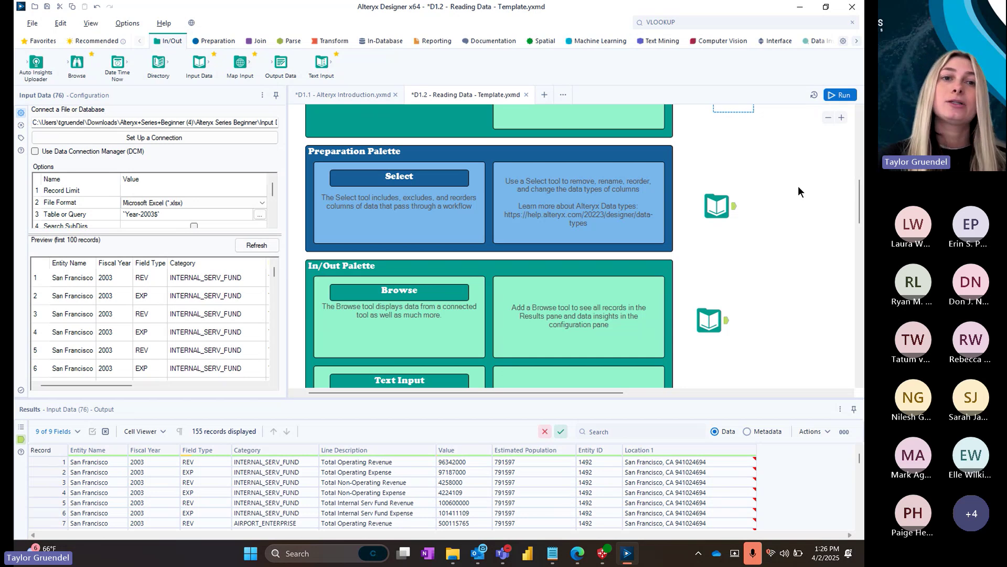
pyautogui.click(209, 41)
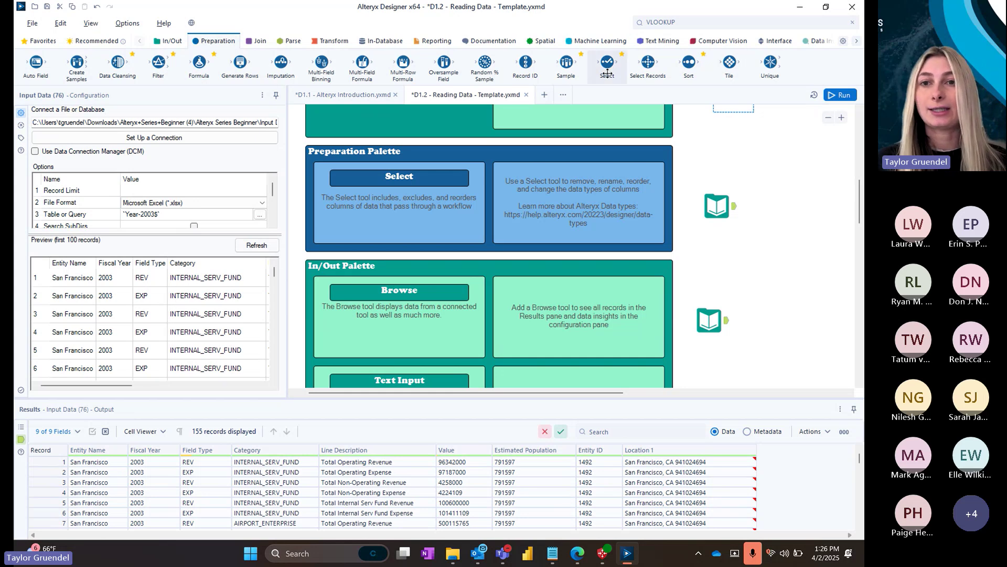
pyautogui.moveTo(607, 74); pyautogui.dragTo(790, 207)
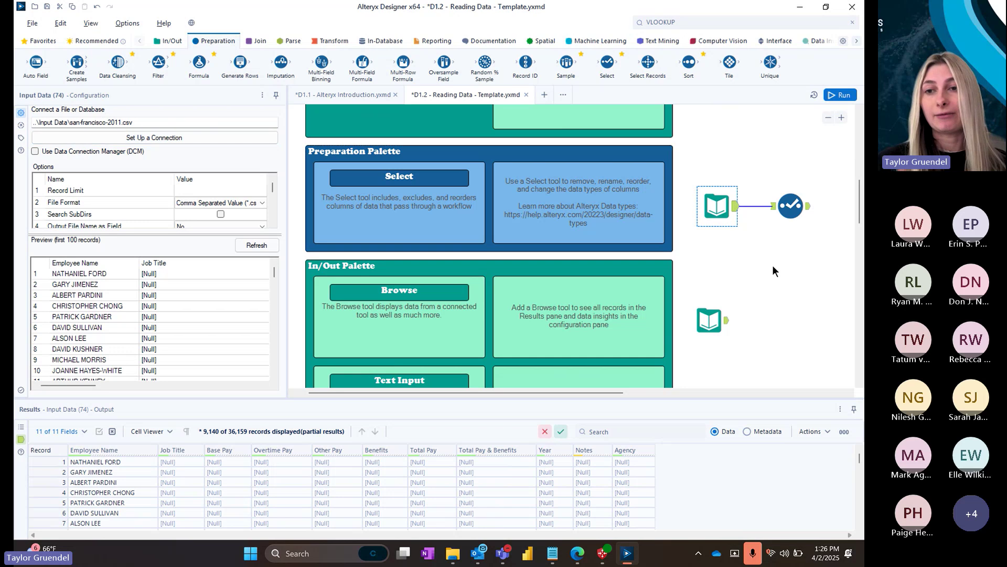
pyautogui.click(796, 215)
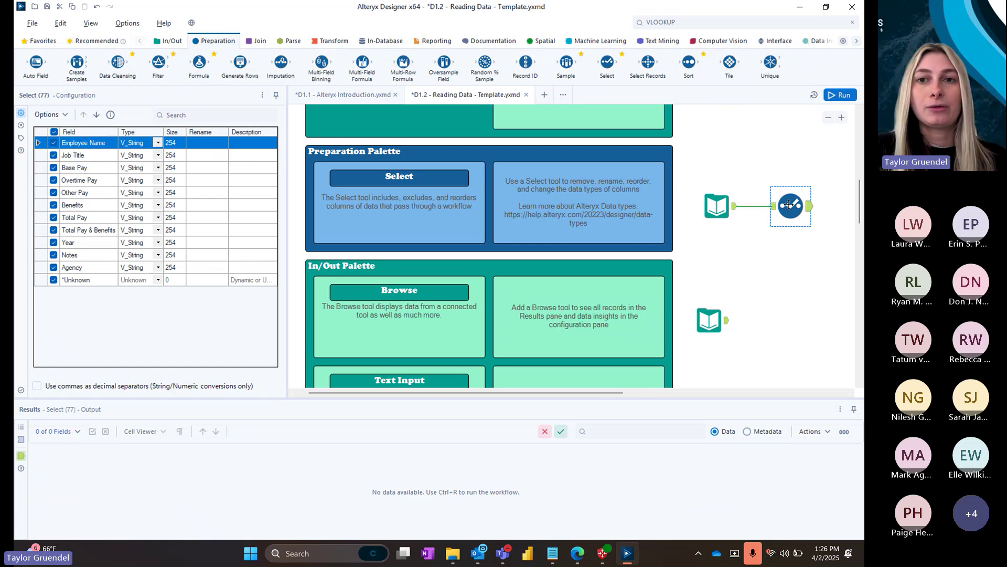
pyautogui.moveTo(607, 63)
pyautogui.mouseDown()
pyautogui.moveTo(786, 198)
pyautogui.moveTo(774, 156)
pyautogui.moveTo(676, 108)
pyautogui.moveTo(822, 165)
pyautogui.moveTo(847, 252)
pyautogui.moveTo(822, 288)
pyautogui.moveTo(834, 265)
pyautogui.moveTo(822, 269)
pyautogui.moveTo(675, 111)
pyautogui.moveTo(608, 67)
pyautogui.mouseUp()
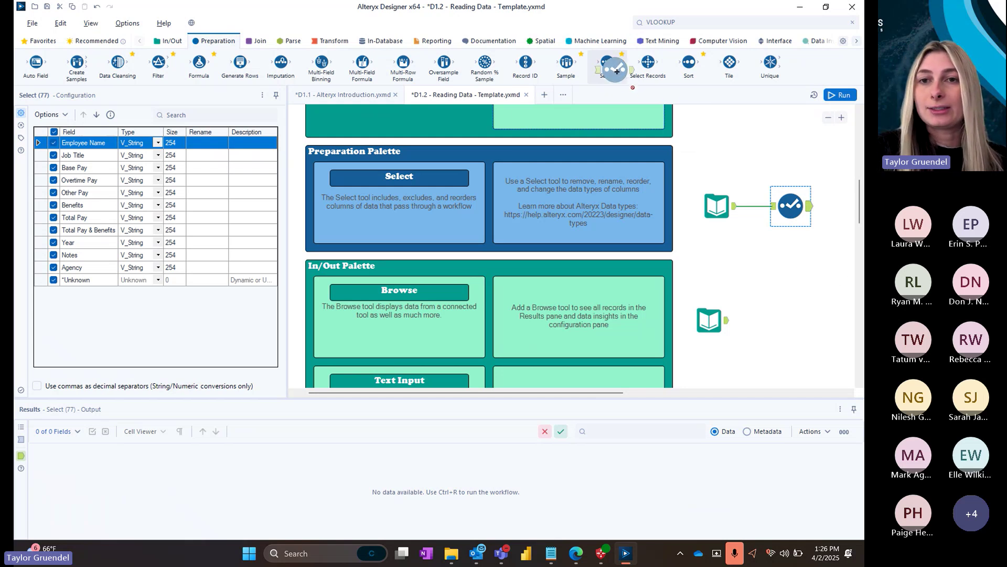
# - Delete the connection between the san-francisco-2011.csv input and the Select tool, and reconnect the two tools
pyautogui.click(753, 205)
pyautogui.hotkey('ctrl', 'r')
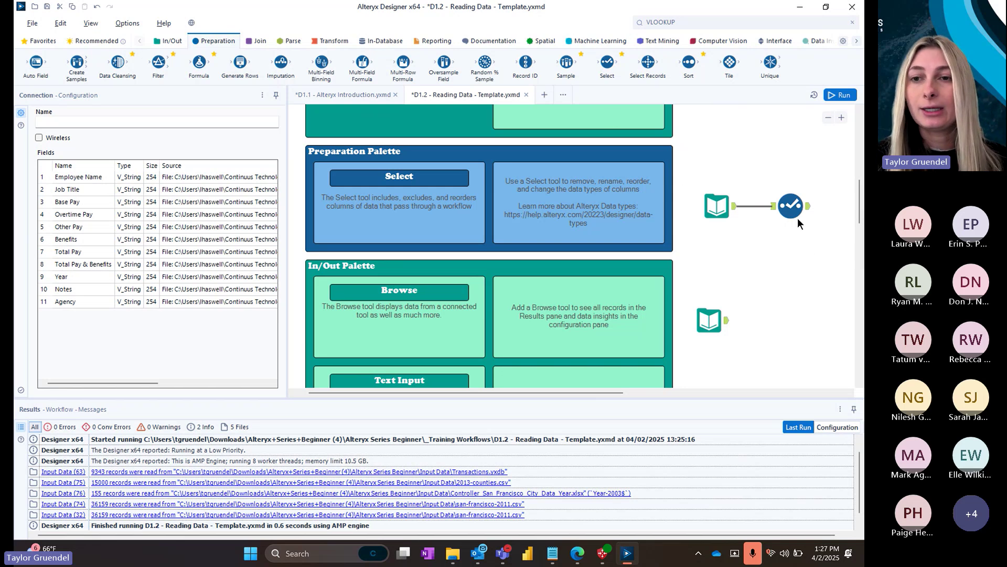
pyautogui.click(735, 206)
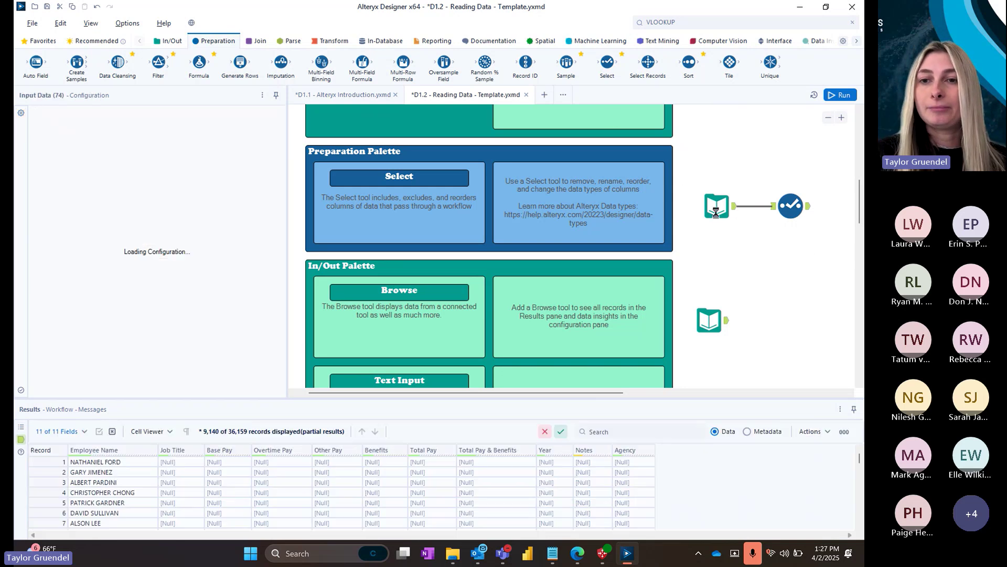
pyautogui.click(750, 206)
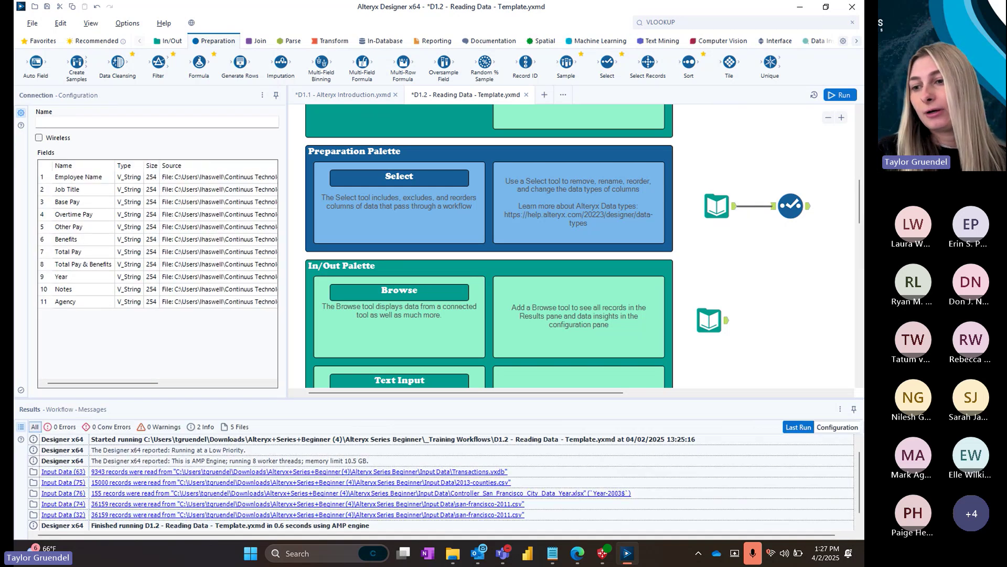
pyautogui.press('Delete')
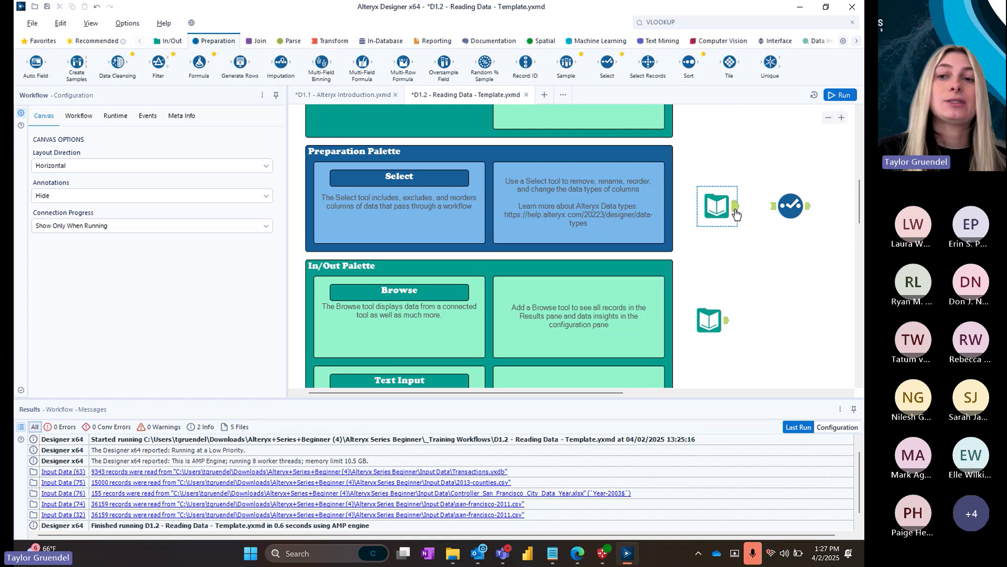
pyautogui.moveTo(736, 213); pyautogui.dragTo(772, 207)
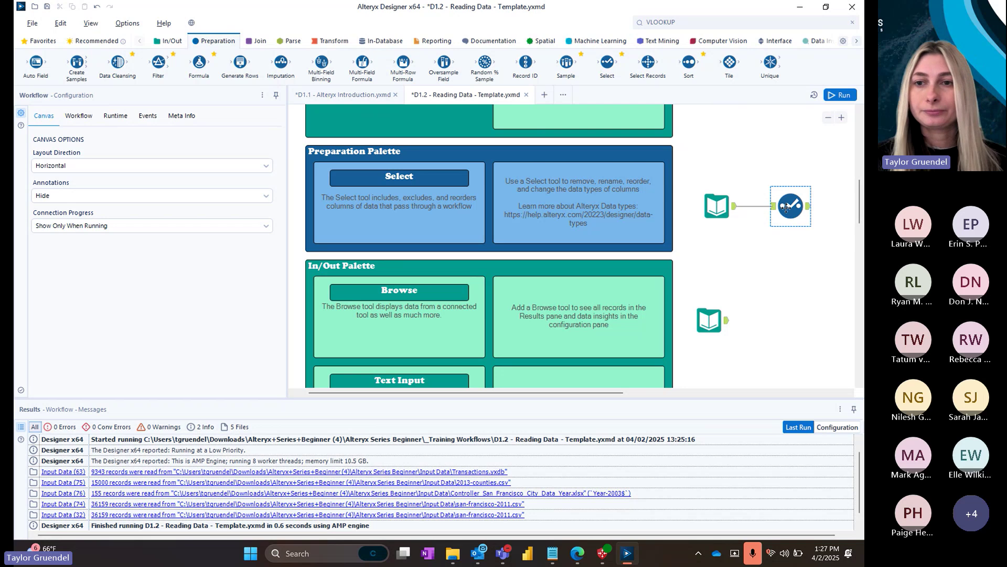
pyautogui.click(790, 209)
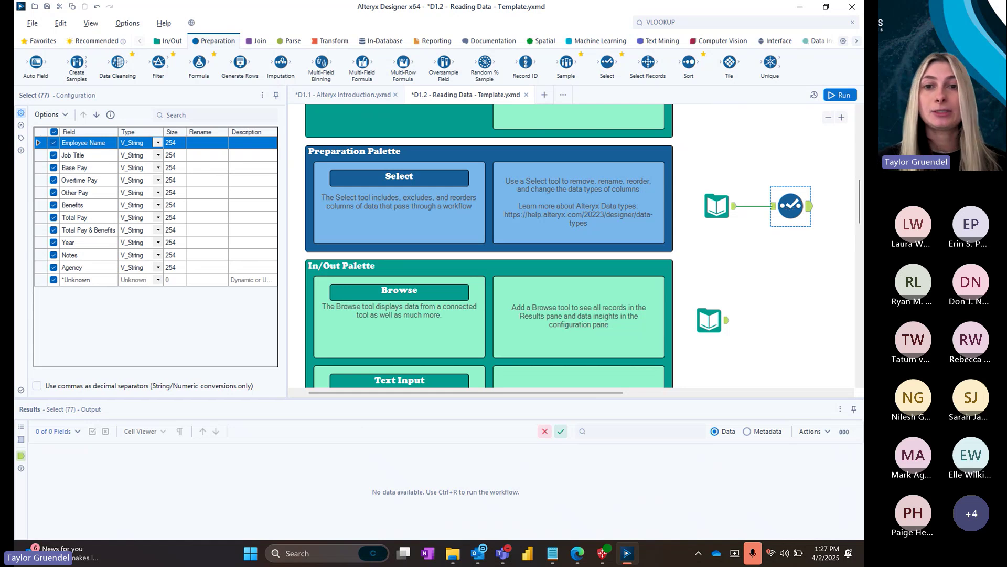
# - Examine the Select exercise comment and highlight its Alteryx data types help URL
pyautogui.click(612, 231)
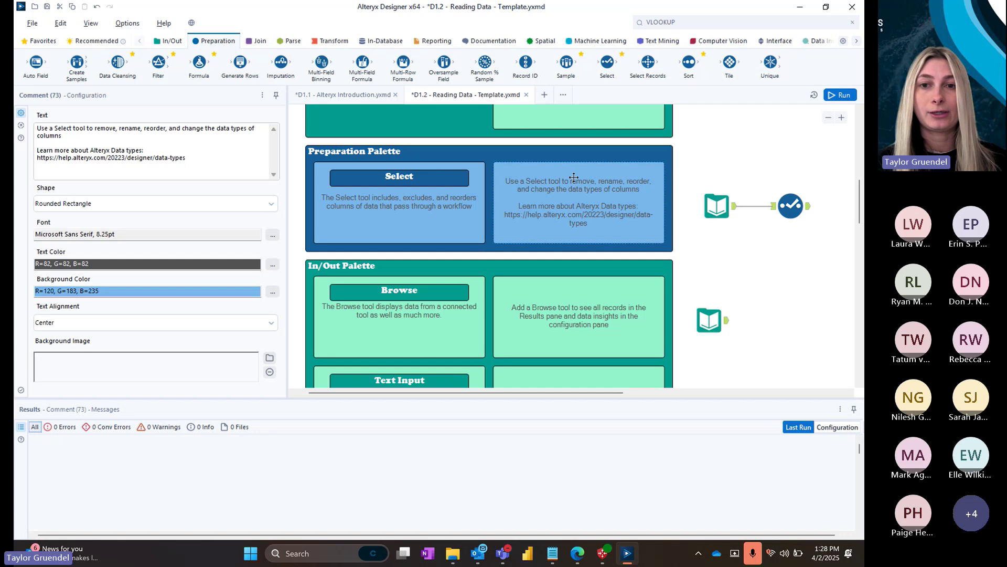
pyautogui.click(176, 167)
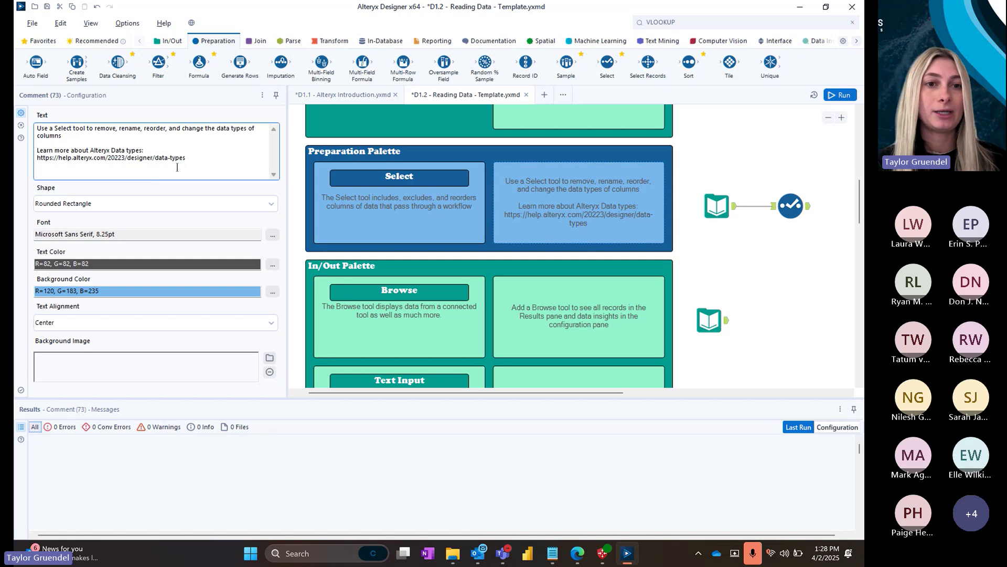
pyautogui.moveTo(190, 160); pyautogui.dragTo(42, 158)
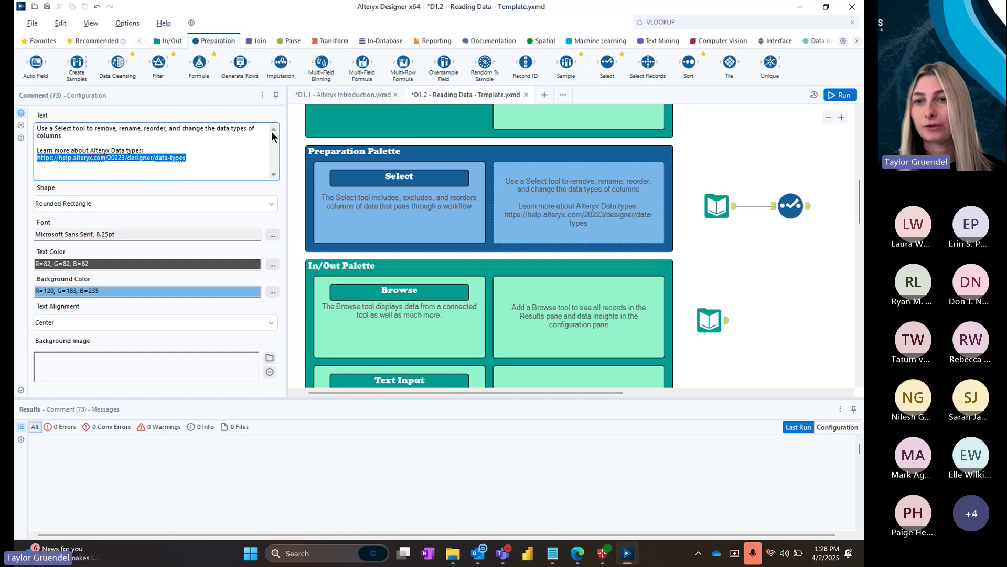
# - In the Select tool, rename the Employee Name field to Name and the Job Title field to Job
pyautogui.click(792, 206)
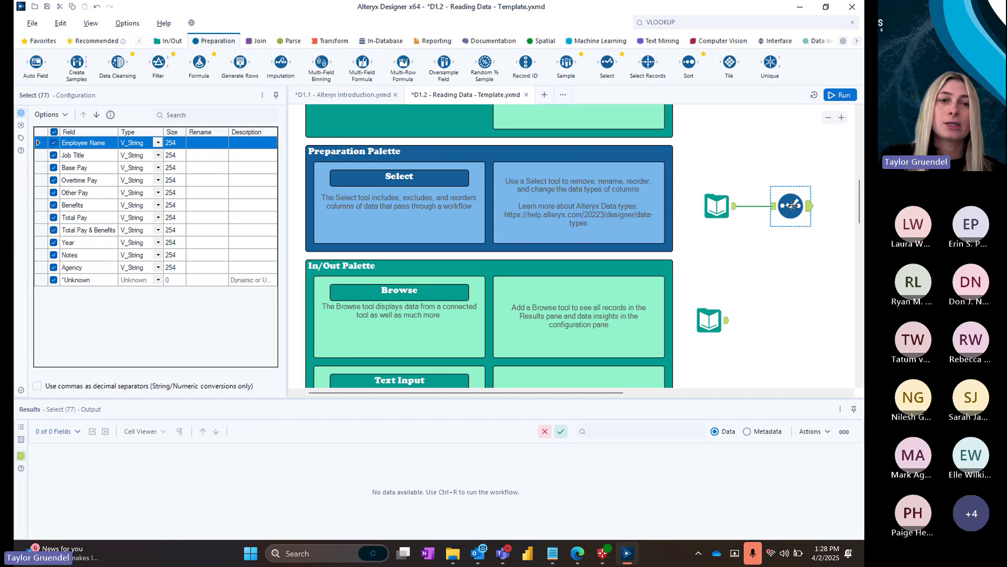
pyautogui.click(197, 146)
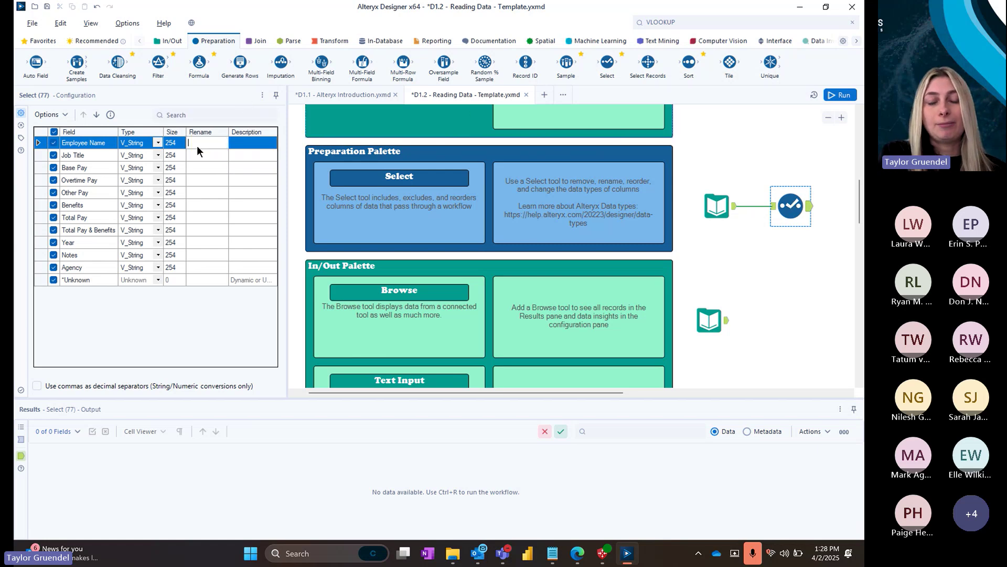
pyautogui.write('N')
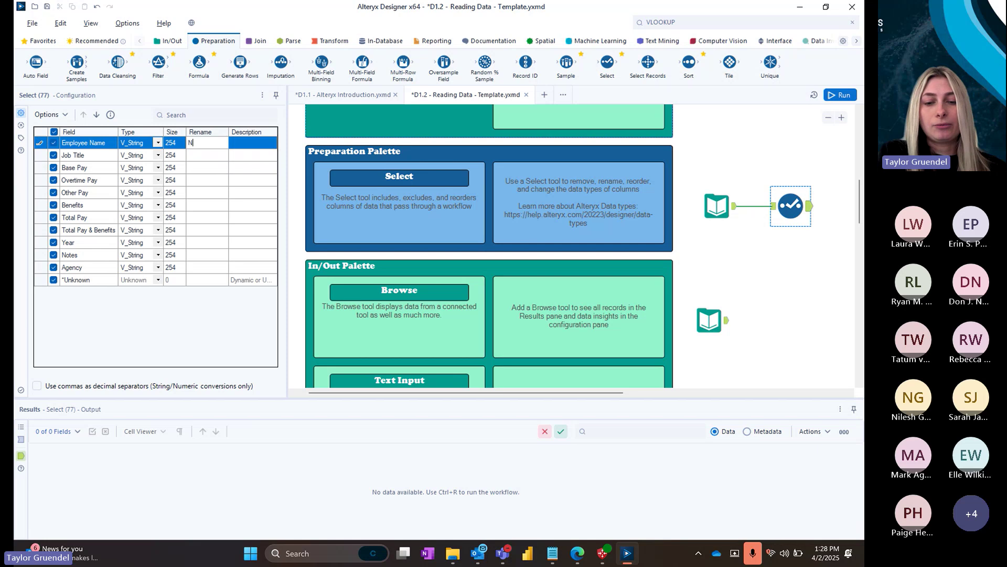
pyautogui.write('ame')
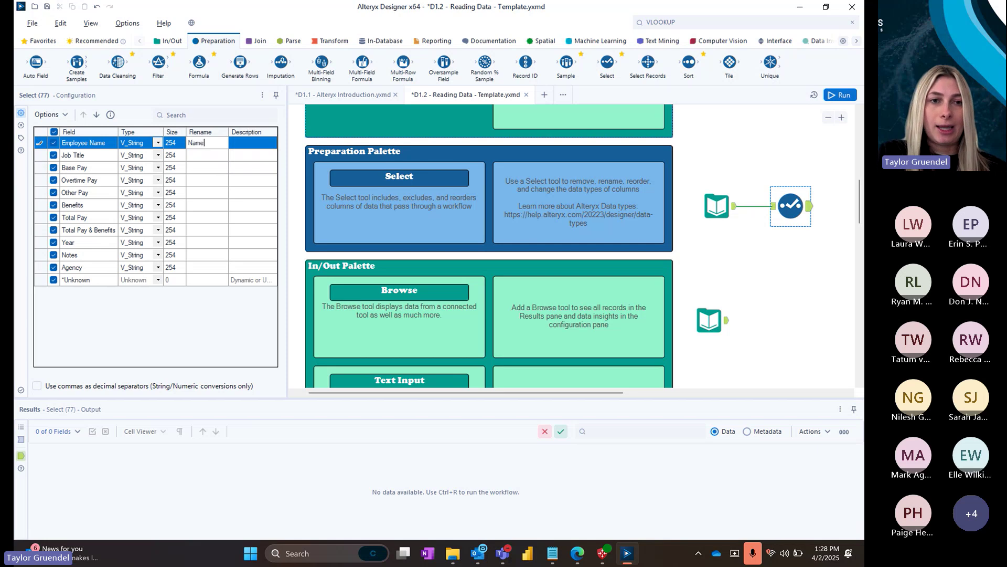
pyautogui.click(211, 155)
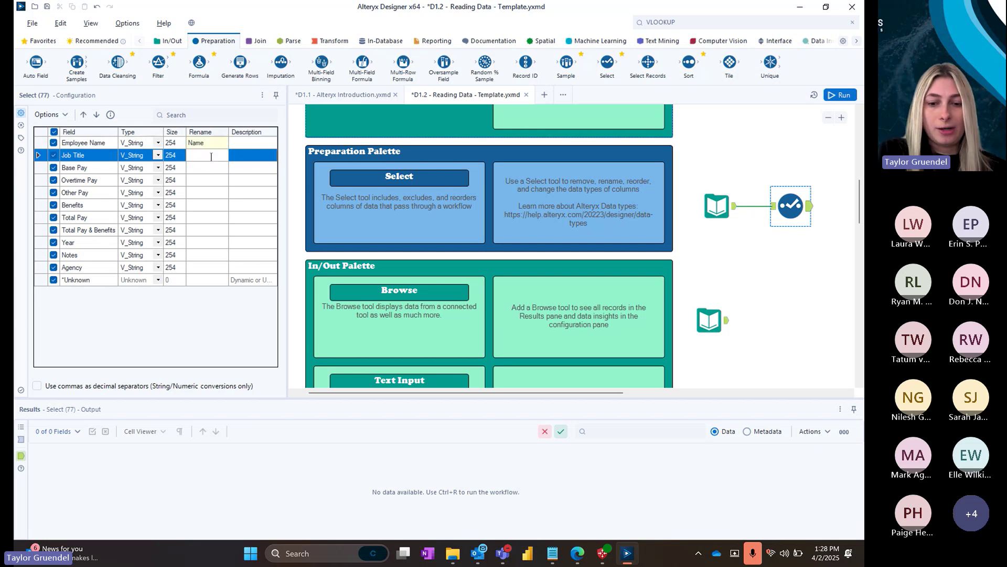
pyautogui.write('Job')
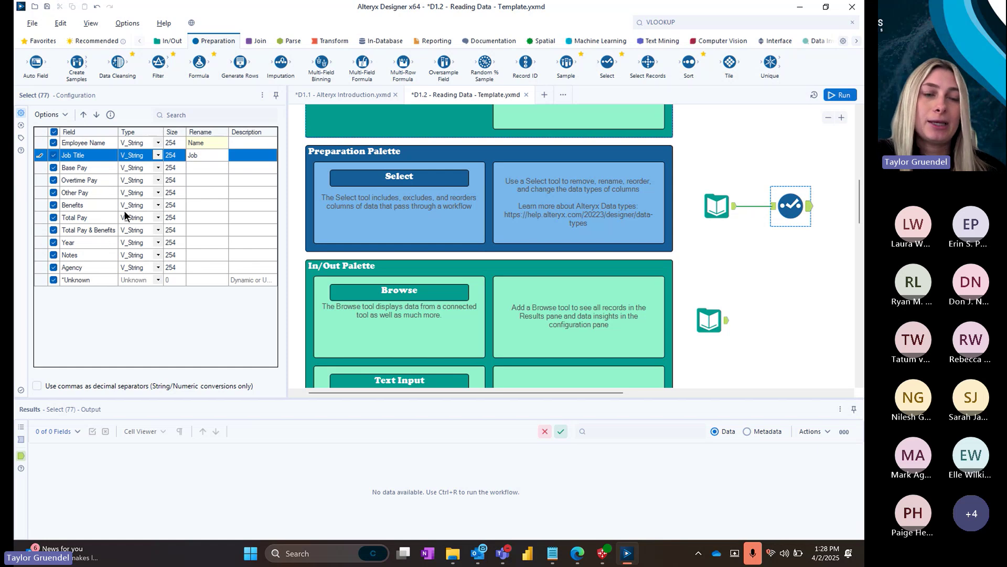
# - Change the data type of the Base Pay field to Double
pyautogui.click(156, 167)
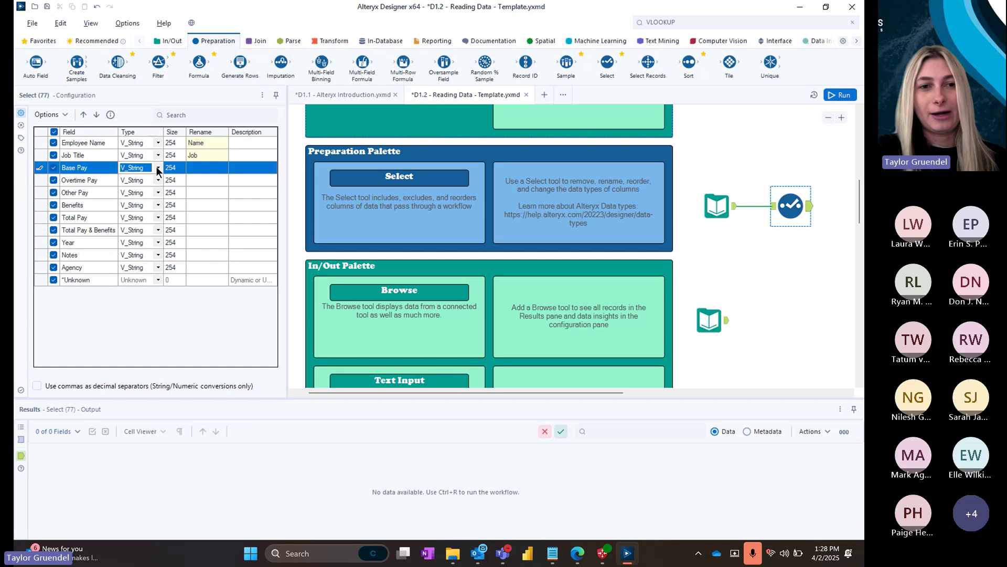
pyautogui.click(157, 168)
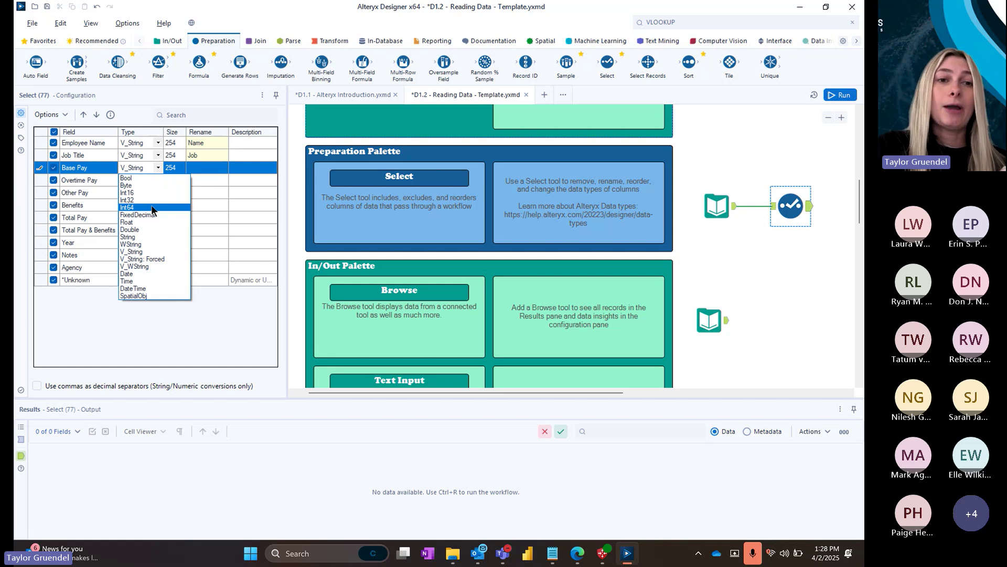
pyautogui.click(147, 229)
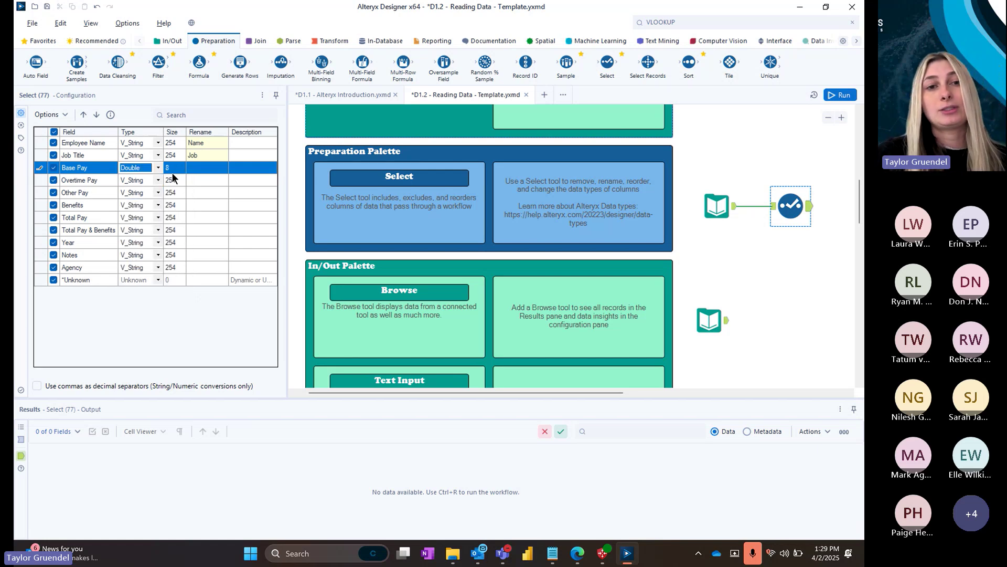
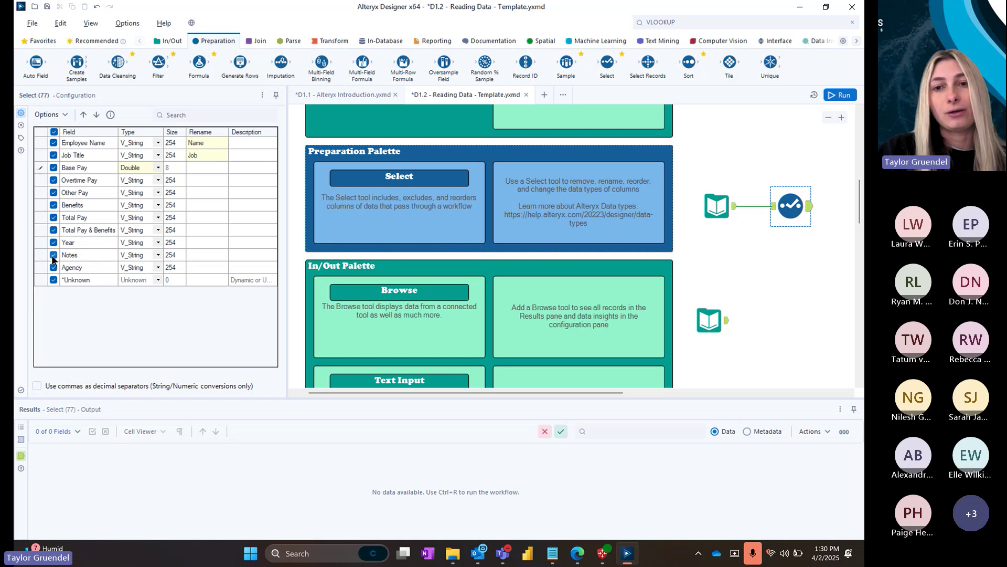
# - Check the Notes values in the Select tool's input data, and exclude the Year, Notes and Agency fields
pyautogui.click(775, 210)
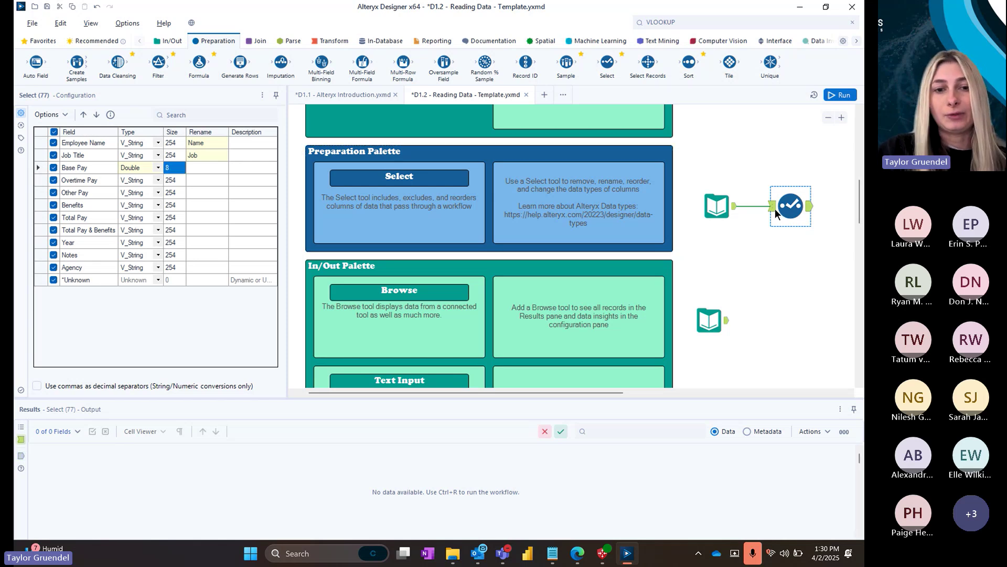
pyautogui.moveTo(585, 472); pyautogui.dragTo(773, 505)
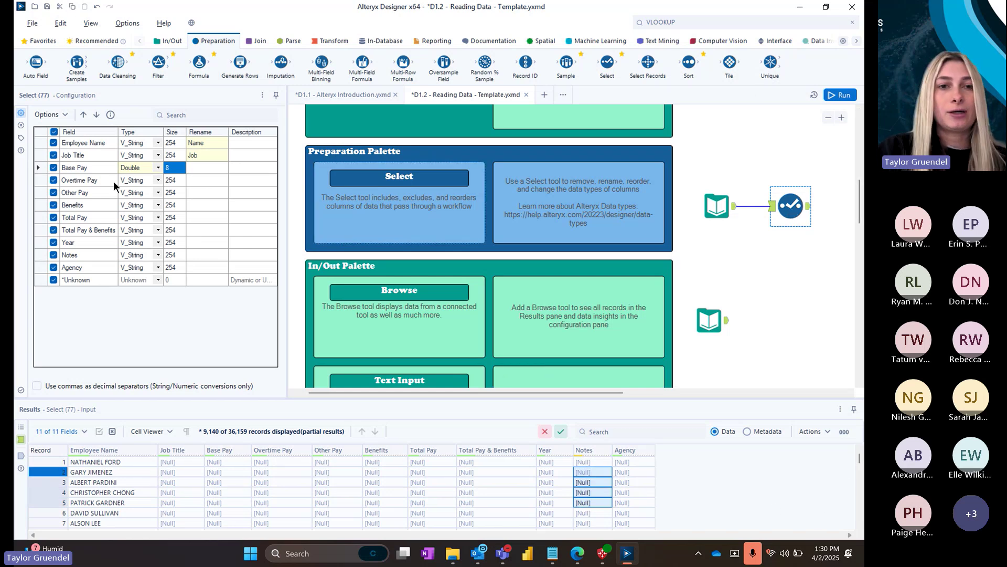
pyautogui.click(53, 242)
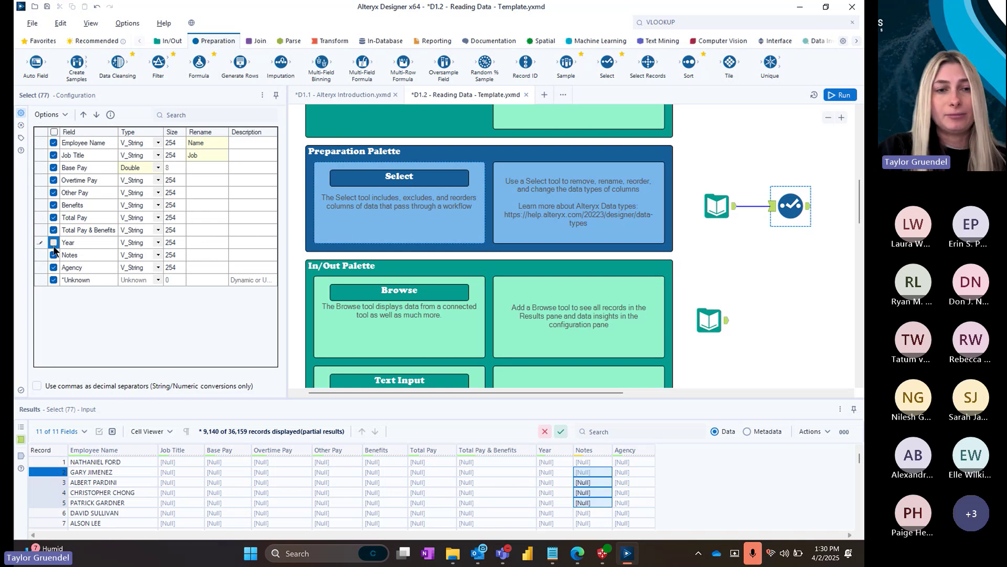
pyautogui.click(54, 255)
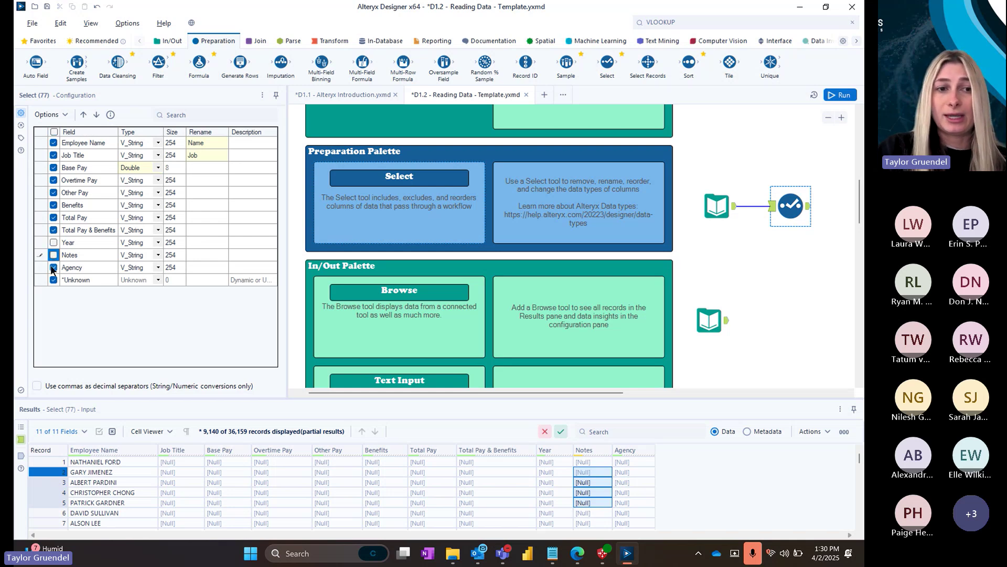
pyautogui.click(53, 267)
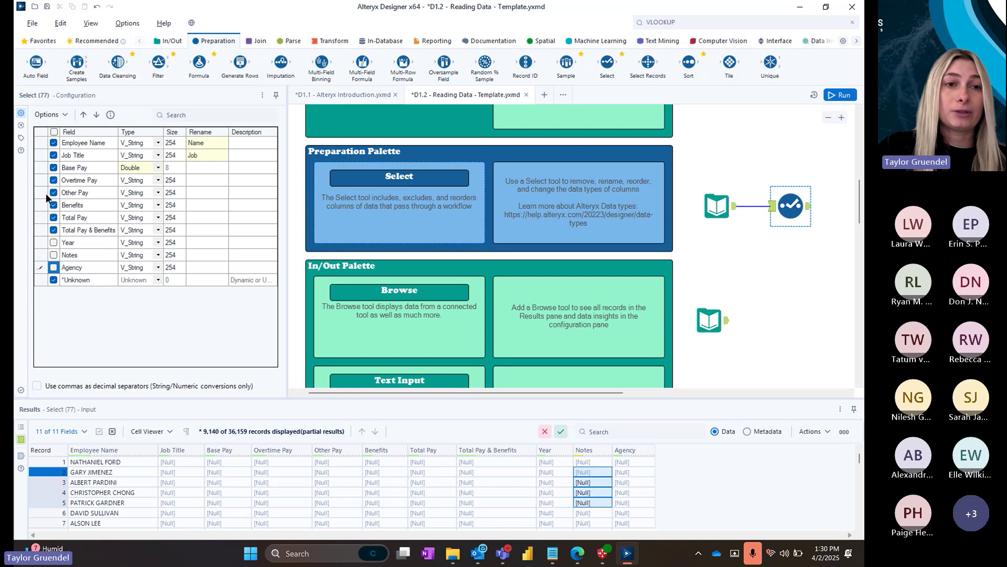
# - Move the Job Title field above Employee Name and run the workflow
pyautogui.click(35, 155)
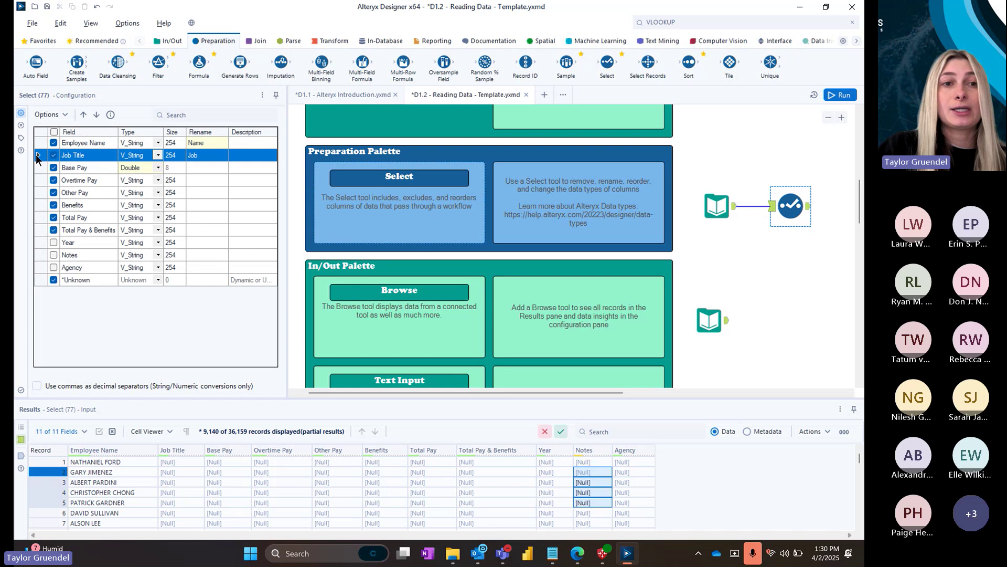
pyautogui.click(83, 115)
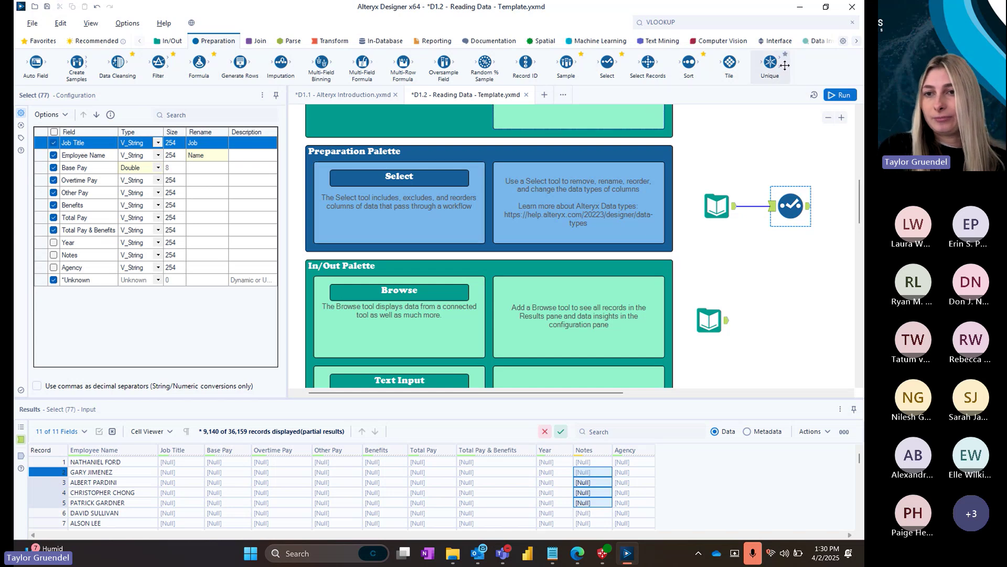
pyautogui.click(840, 95)
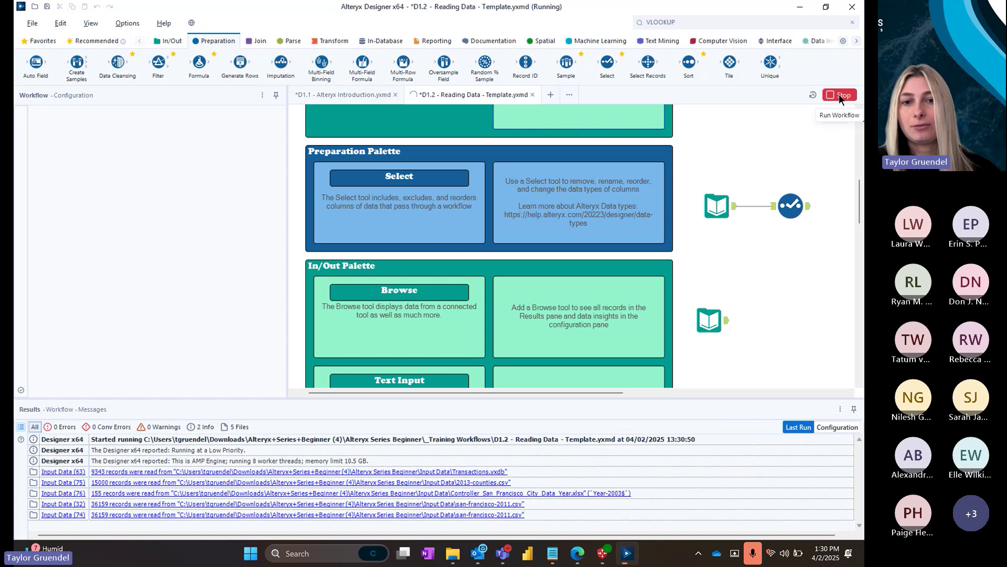
# - Compare the Select tool's incoming data with its output, checking the renamed, reordered and excluded fields
pyautogui.click(583, 296)
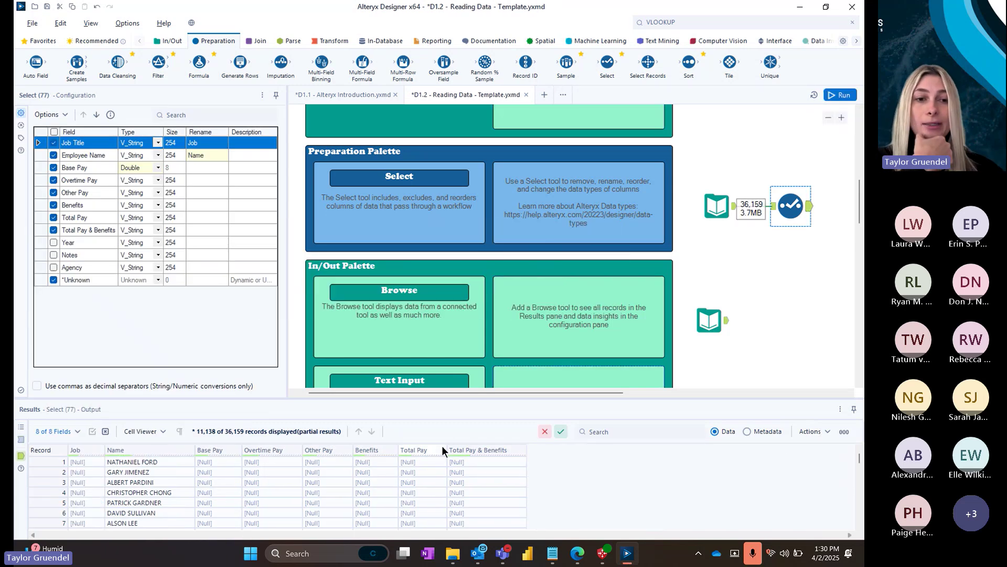
pyautogui.click(771, 207)
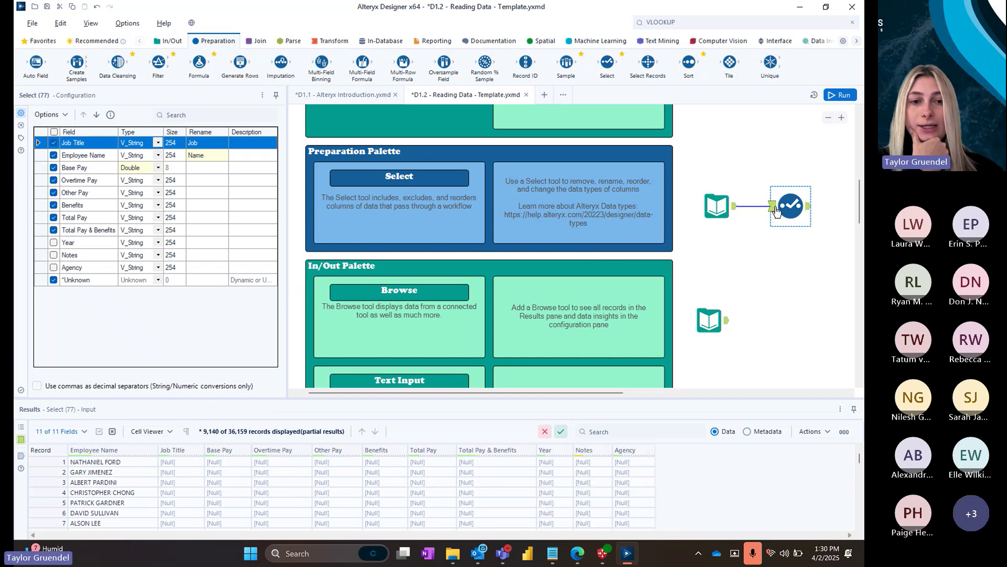
pyautogui.click(809, 210)
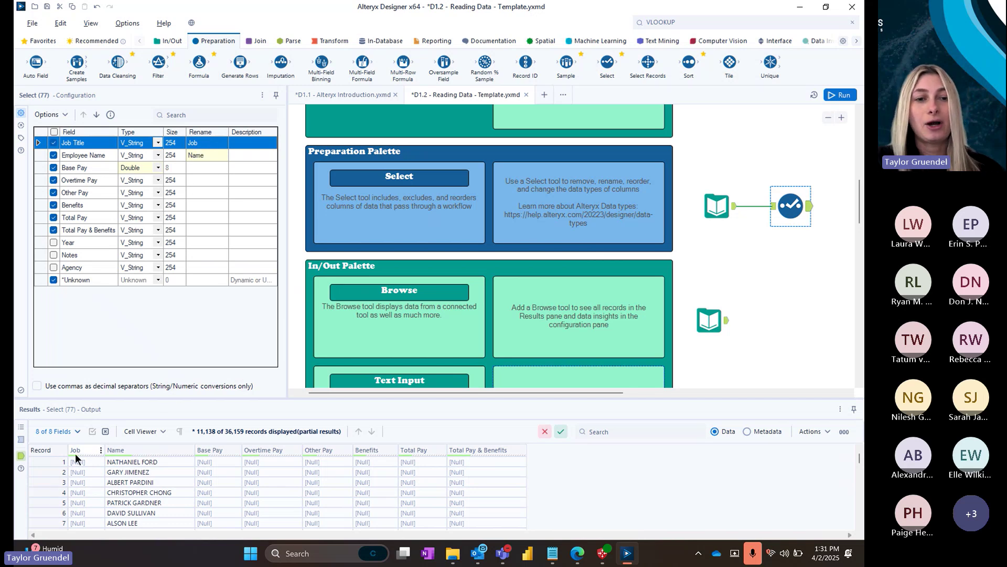
pyautogui.moveTo(77, 457)
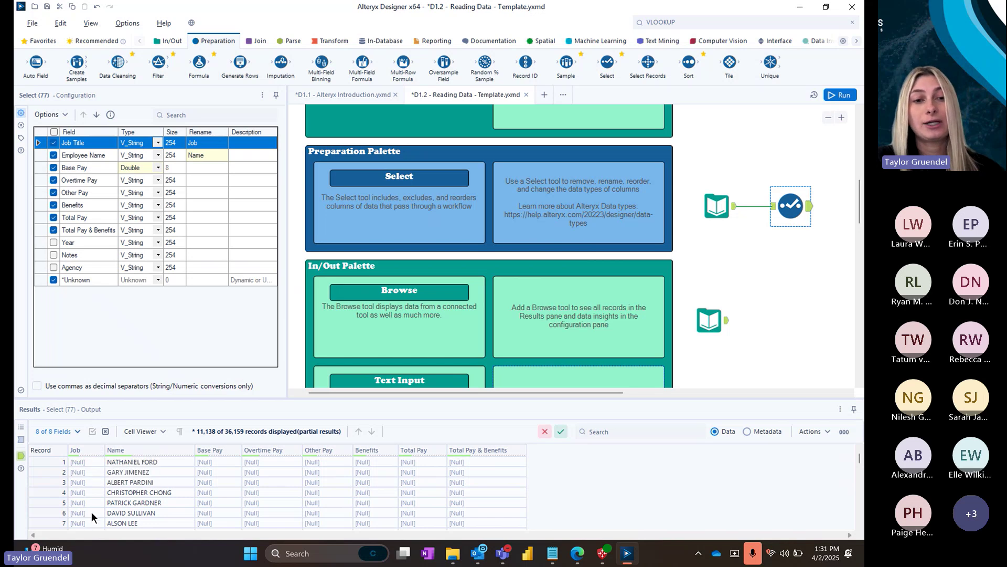
pyautogui.moveTo(141, 453)
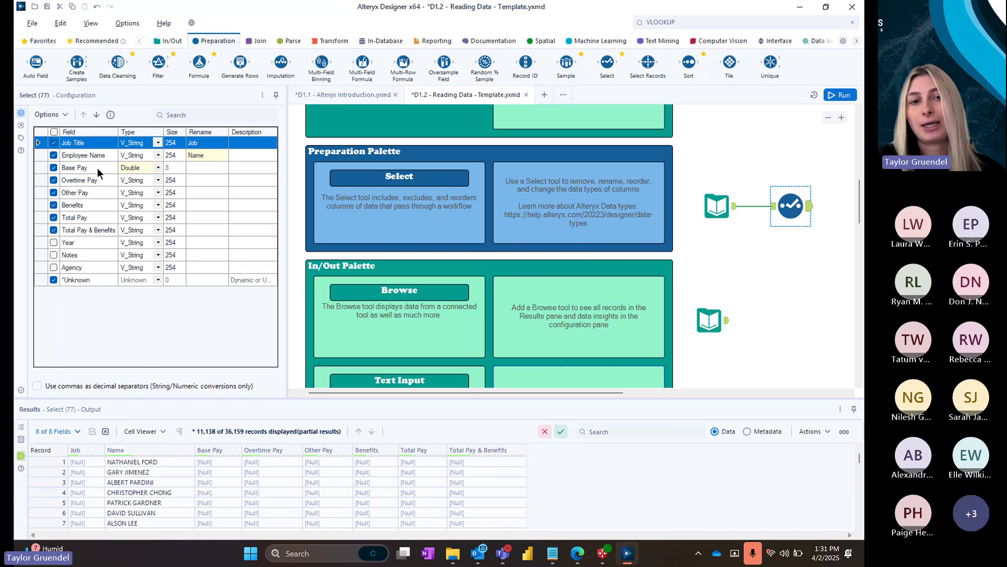
# - Show the metadata of the Select output and check the data type of Base Pay
pyautogui.click(748, 431)
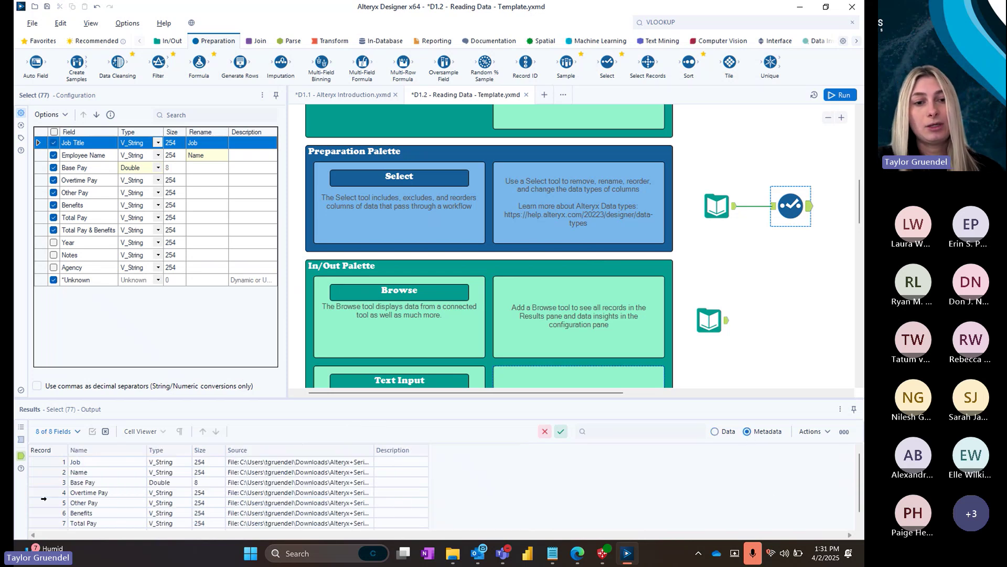
pyautogui.click(52, 483)
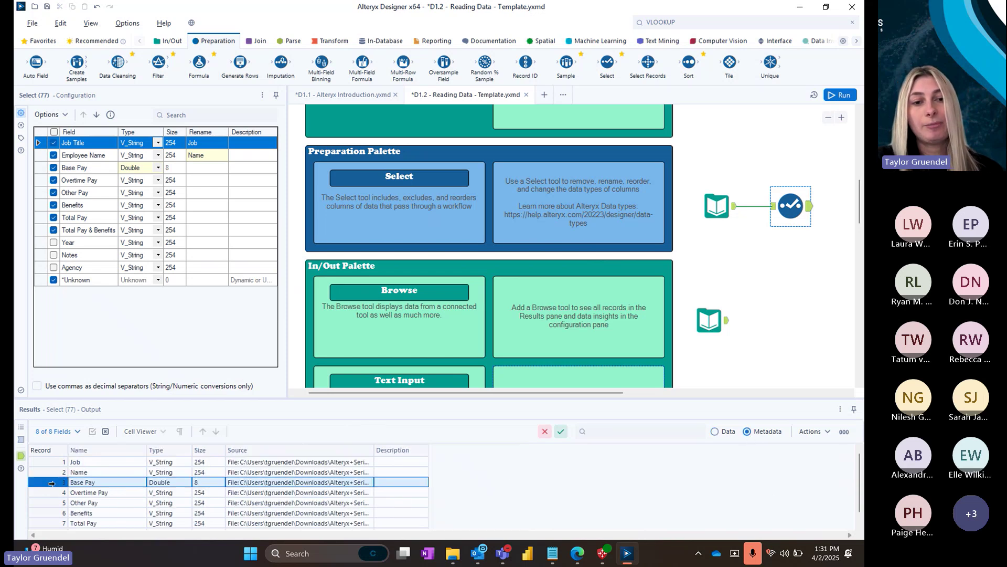
pyautogui.click(158, 482)
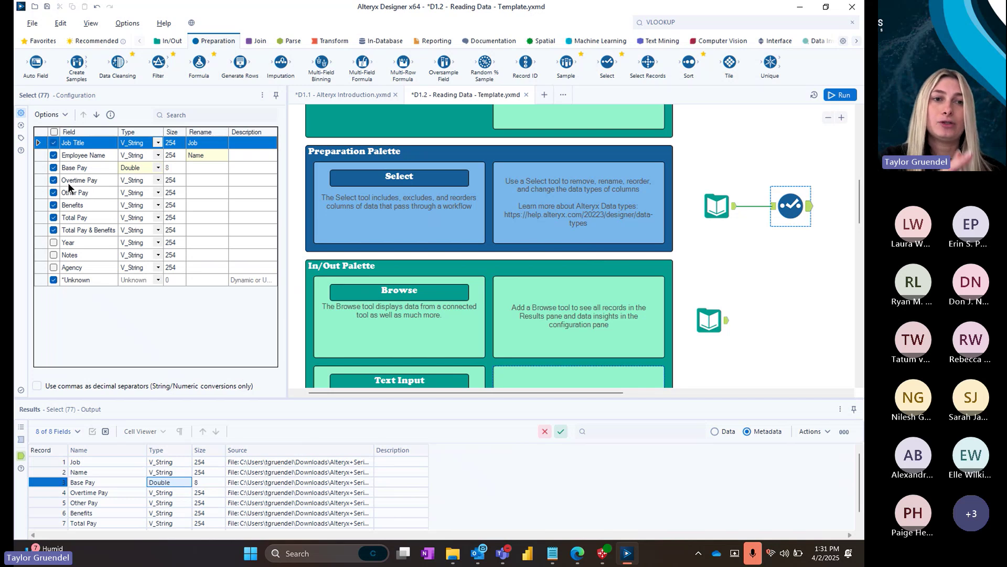
# - Highlight the fields from Base Pay through Total Pay, and view the data type options for Overtime Pay without changing it
pyautogui.moveTo(42, 169); pyautogui.dragTo(41, 216)
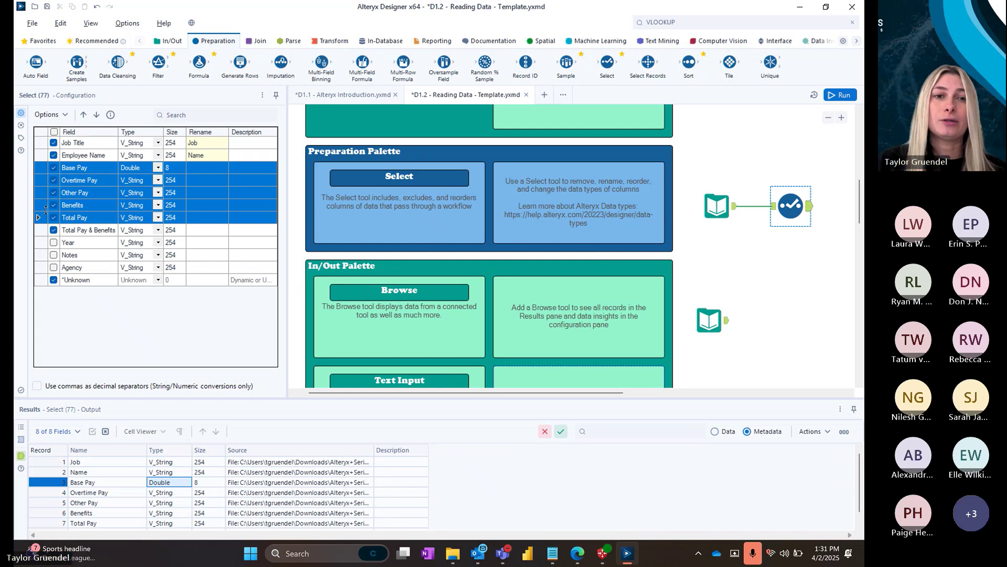
pyautogui.click(149, 181)
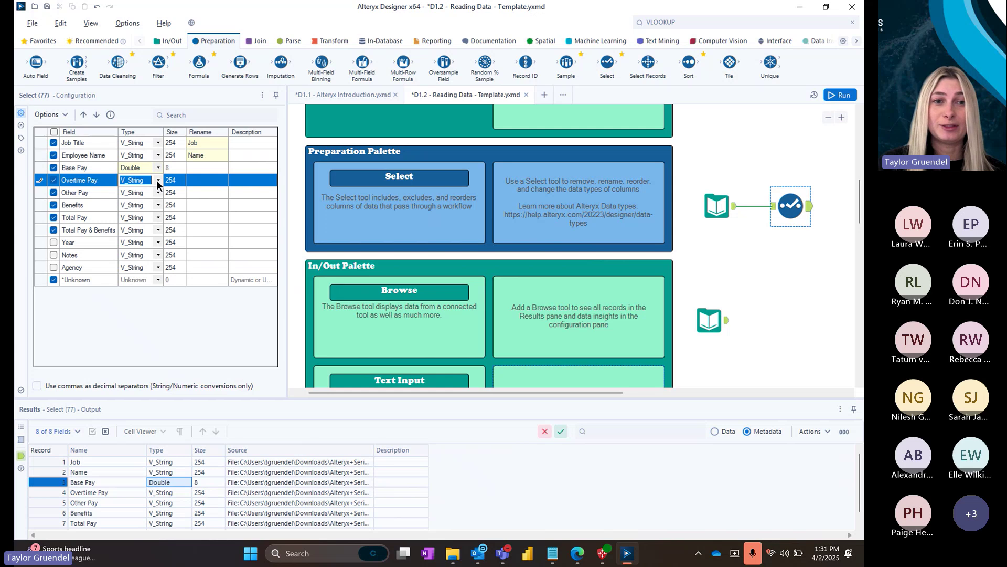
pyautogui.click(157, 181)
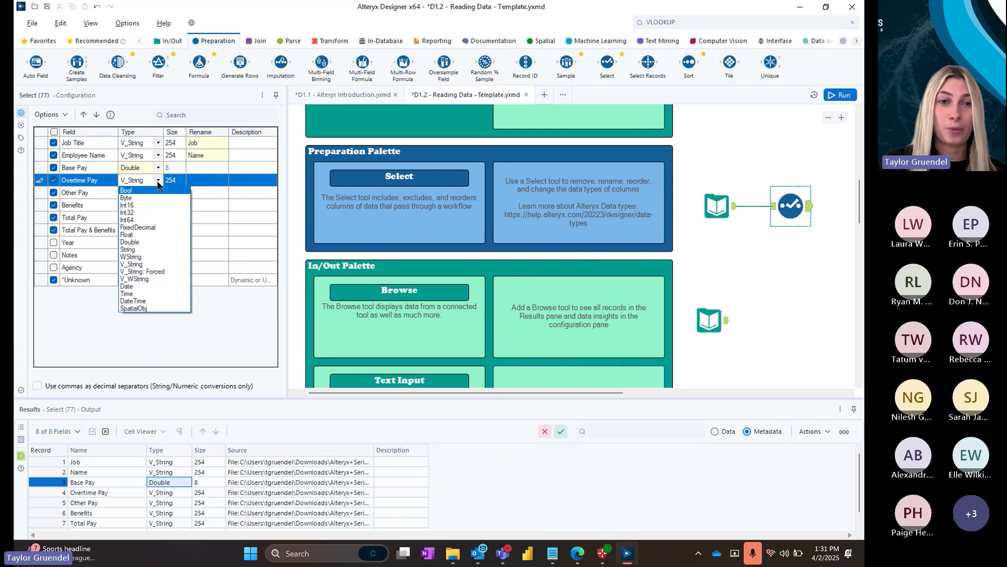
pyautogui.click(158, 181)
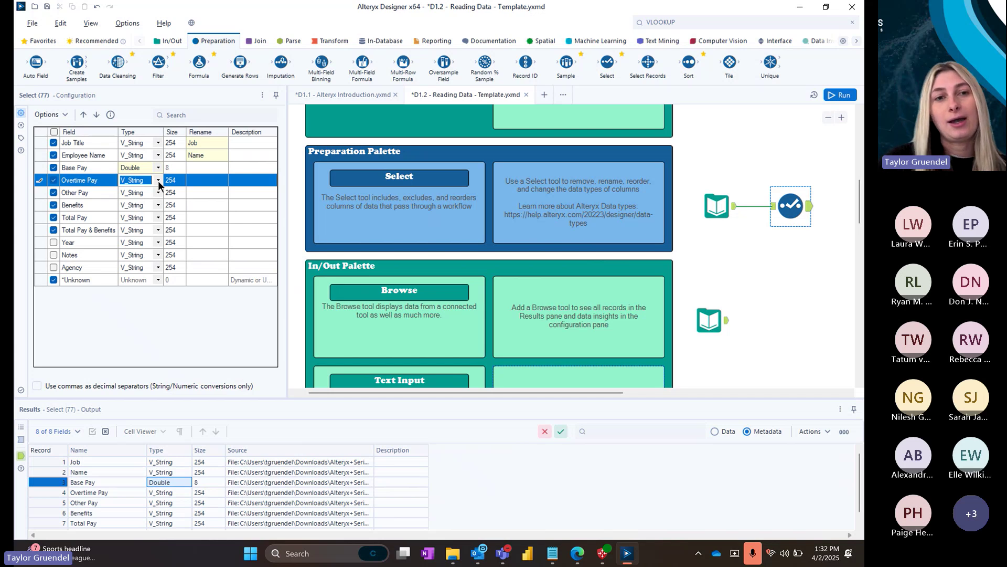
# - Search the Select tool's field list for "Job Ti" and clear the search
pyautogui.click(201, 116)
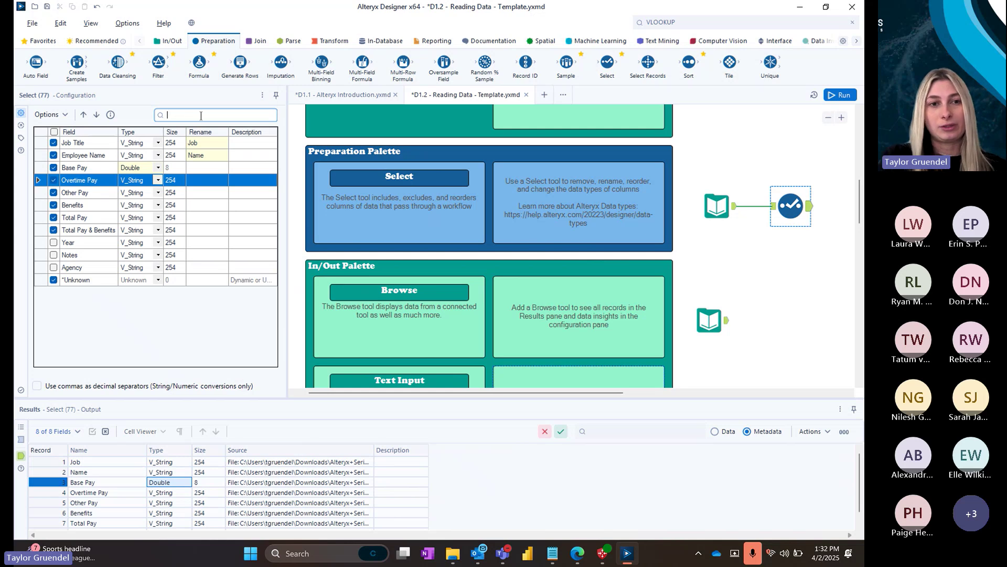
pyautogui.write('Job Ti')
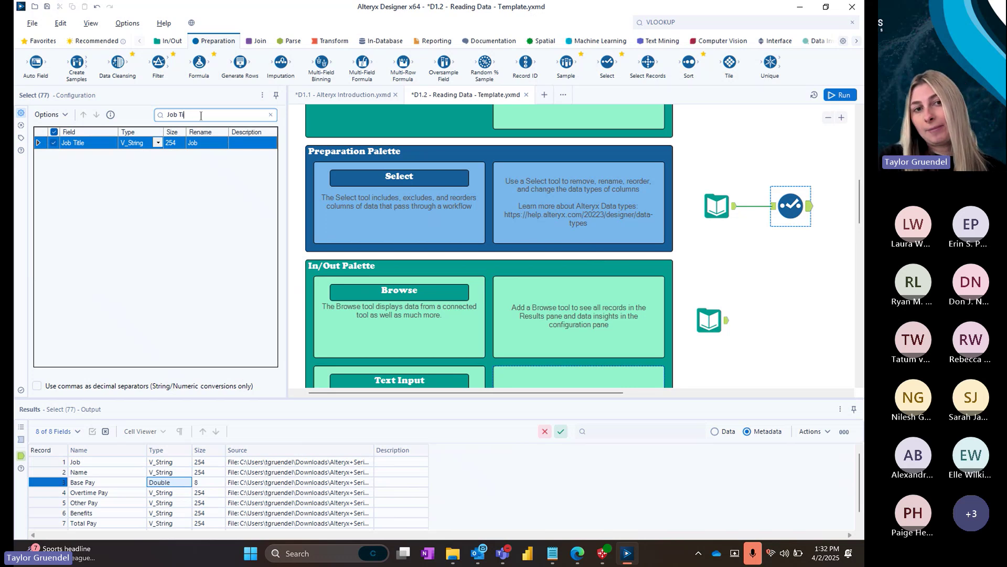
pyautogui.press('BackSpace')
pyautogui.press('BackSpace')
pyautogui.press('BackSpace')
pyautogui.press('BackSpace')
pyautogui.press('BackSpace')
pyautogui.press('BackSpace')
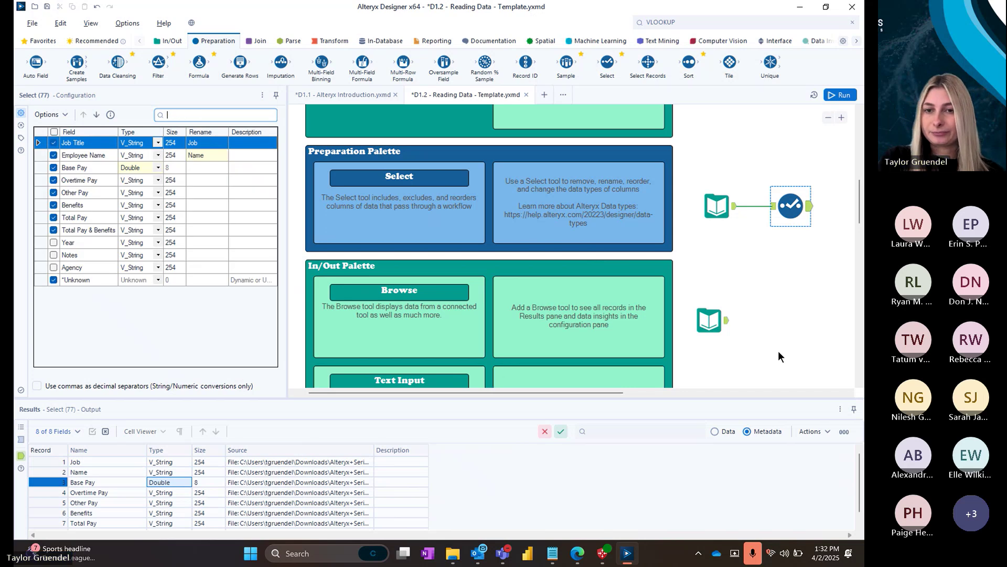
# - Run the workflow again with the configured Select tool
pyautogui.hotkey('ctrl', 'r')
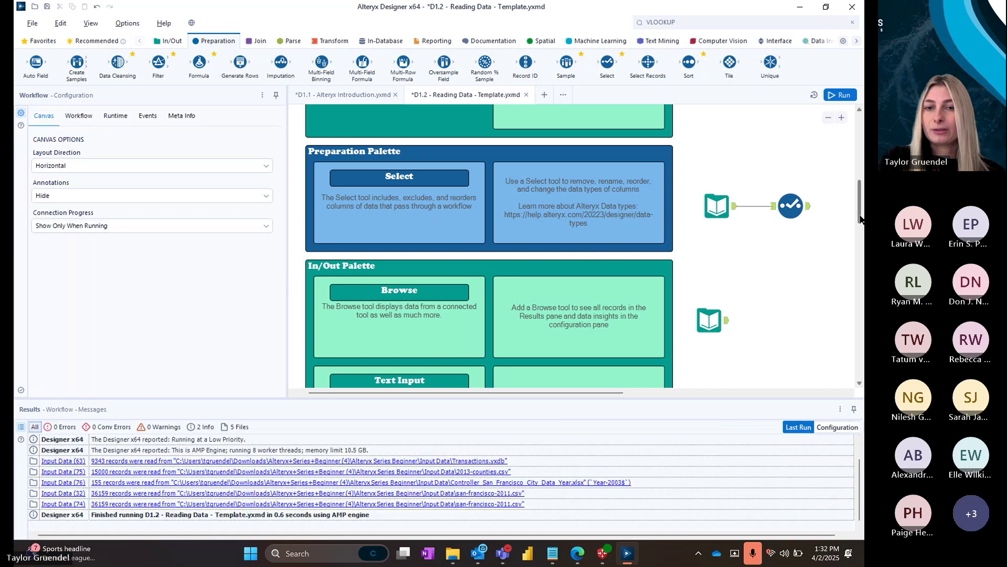
pyautogui.moveTo(860, 216)
pyautogui.mouseDown()
pyautogui.moveTo(859, 234)
pyautogui.moveTo(859, 226)
pyautogui.mouseUp()
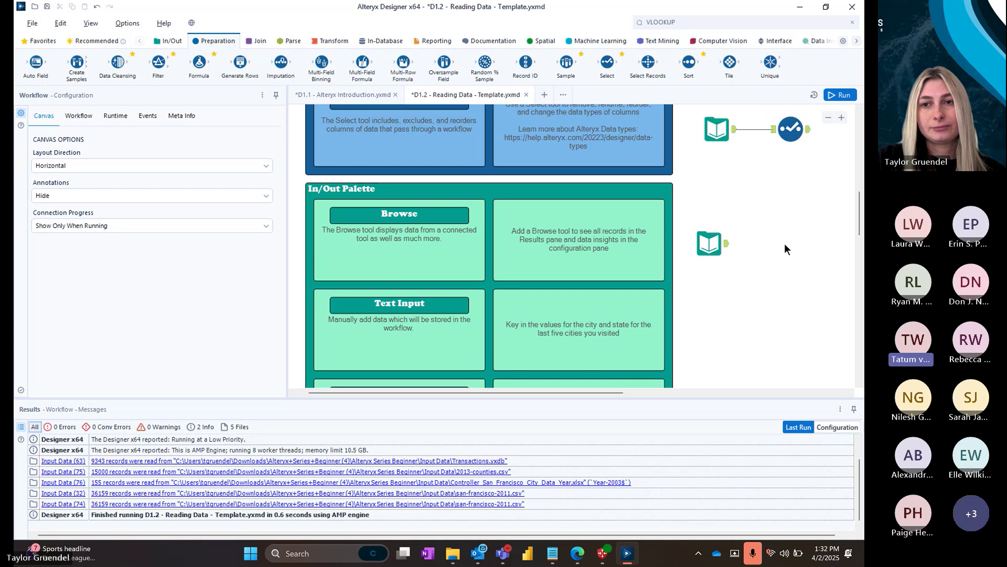
# - Select the Select tool on the canvas and show its output as data records instead of metadata
pyautogui.click(806, 144)
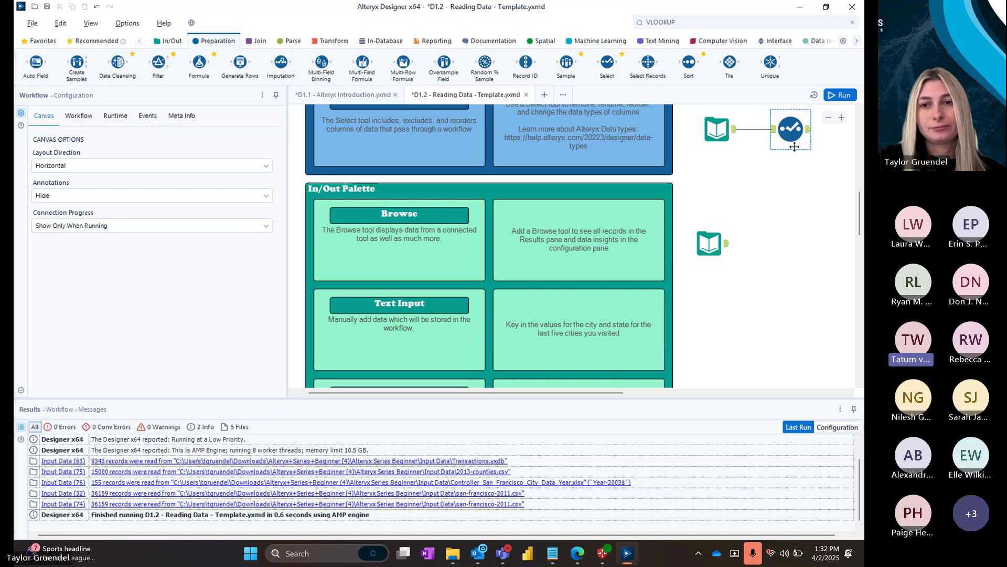
pyautogui.click(722, 215)
pyautogui.click(719, 239)
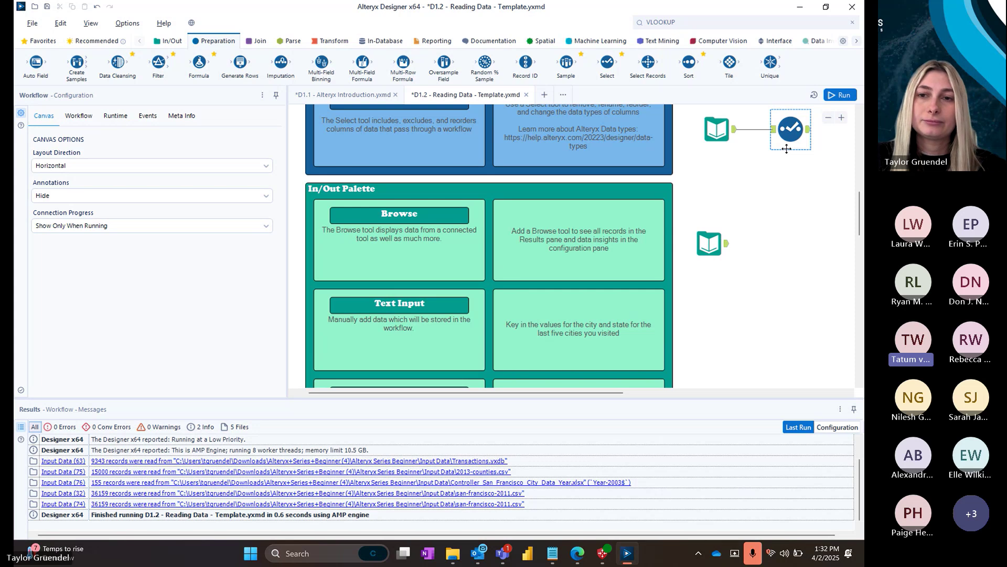
pyautogui.click(787, 149)
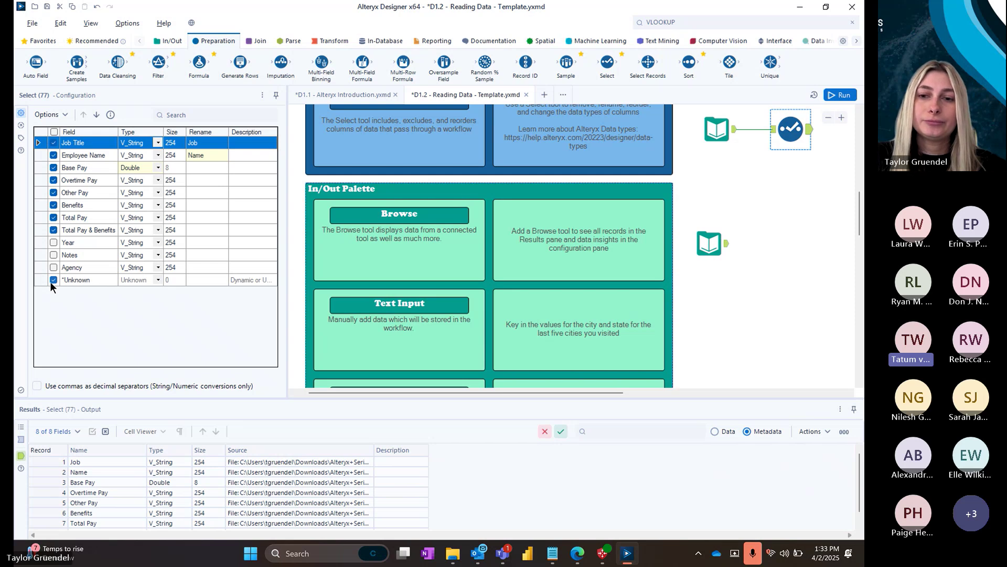
pyautogui.click(715, 431)
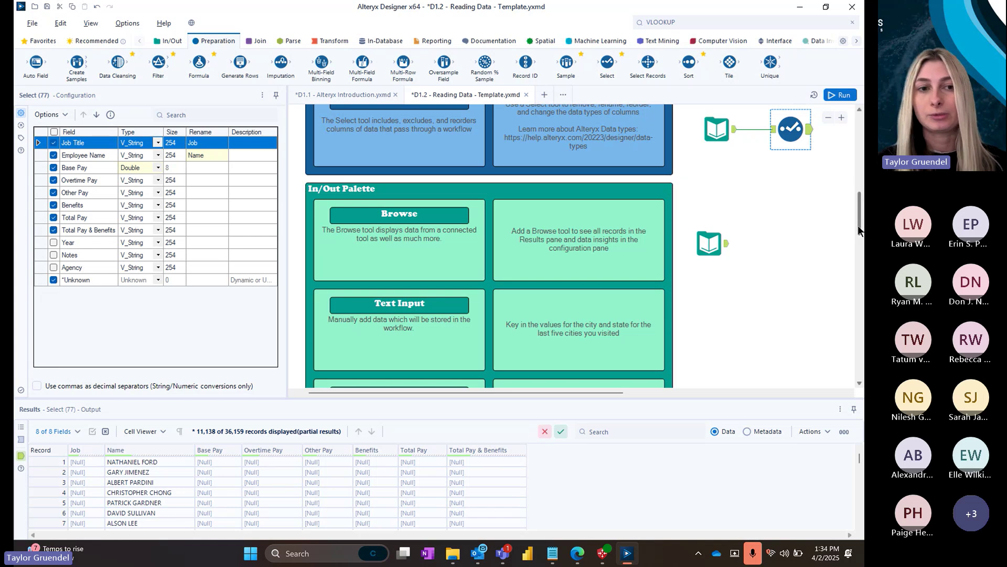
# - Add a Browse tool after the san-francisco-2011.csv input in the Browse exercise and run the workflow
pyautogui.scroll(-1, 858, 225)
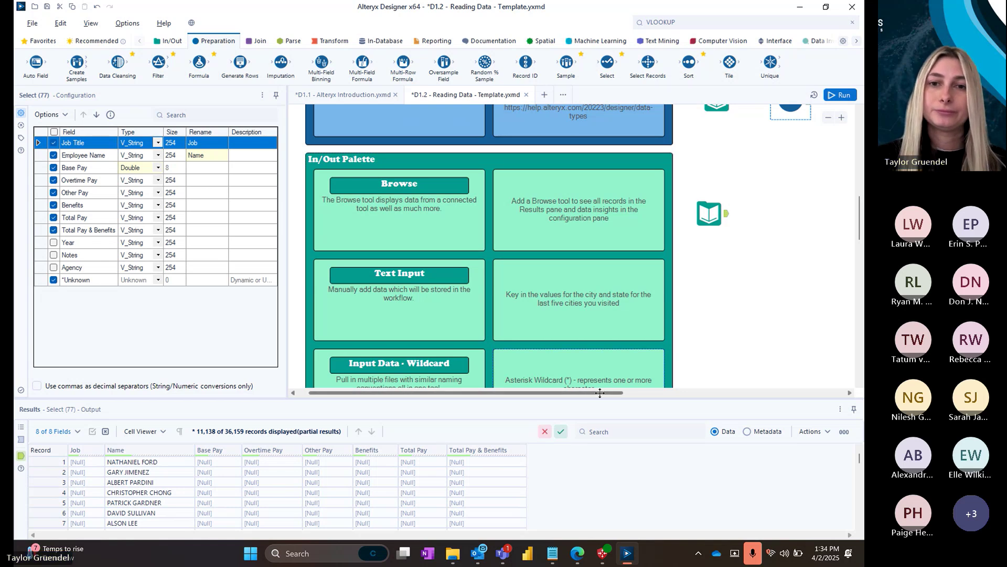
pyautogui.moveTo(600, 393); pyautogui.dragTo(611, 393)
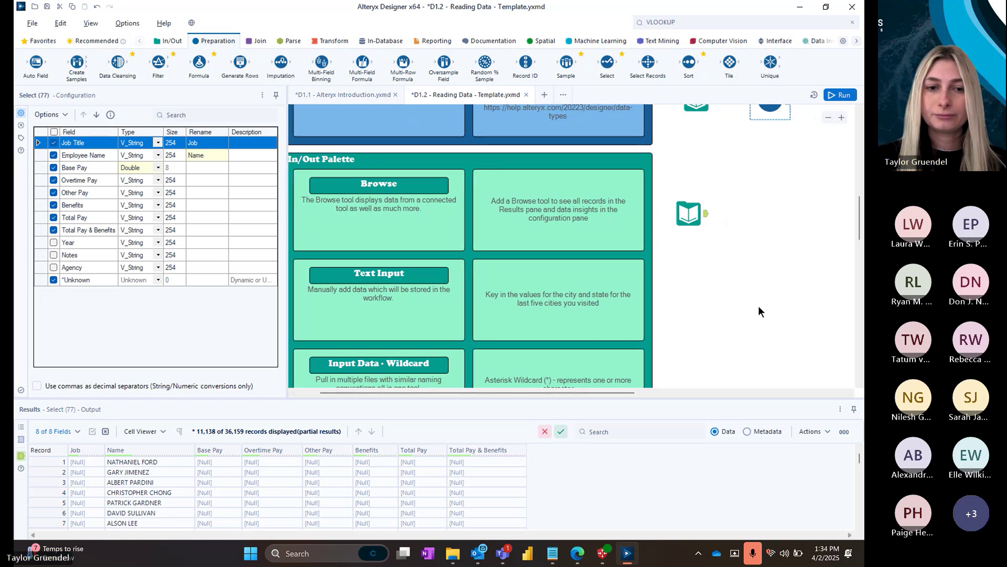
pyautogui.click(701, 216)
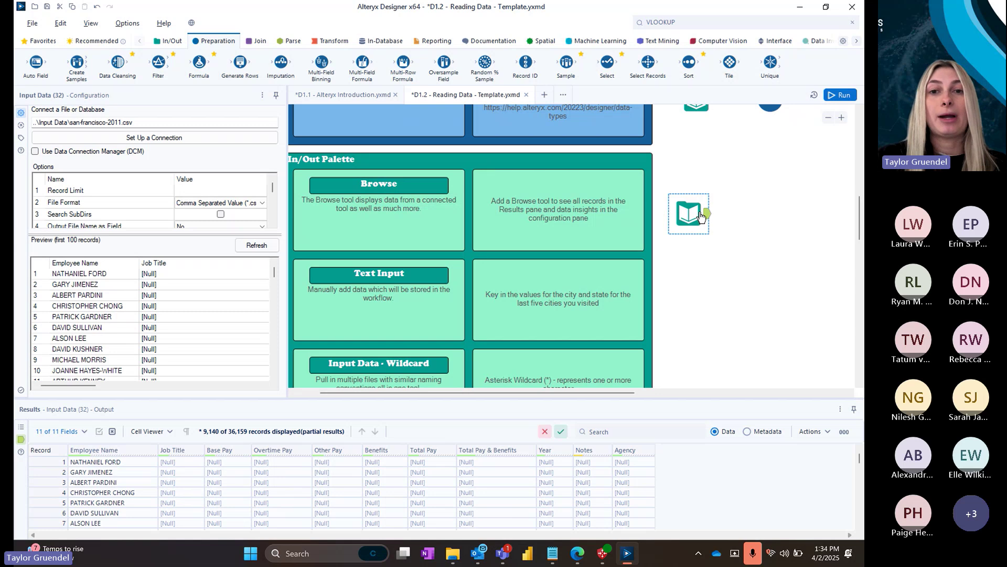
pyautogui.click(168, 41)
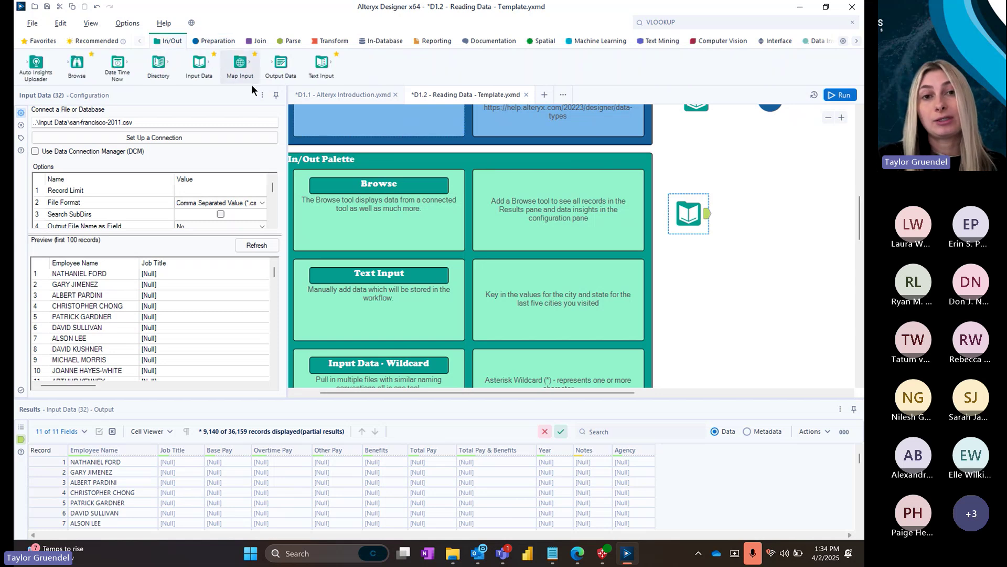
pyautogui.moveTo(76, 63); pyautogui.dragTo(782, 211)
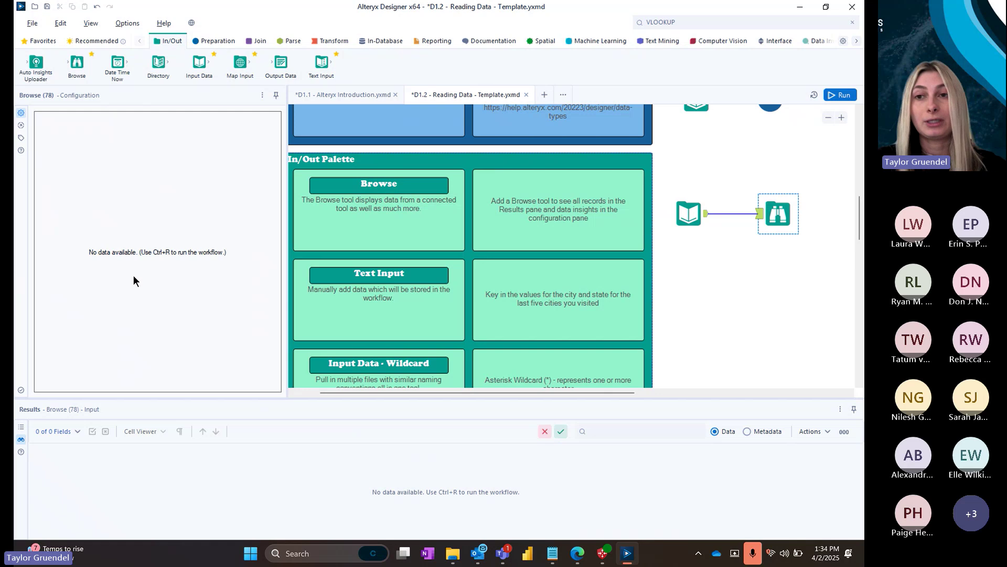
pyautogui.click(841, 95)
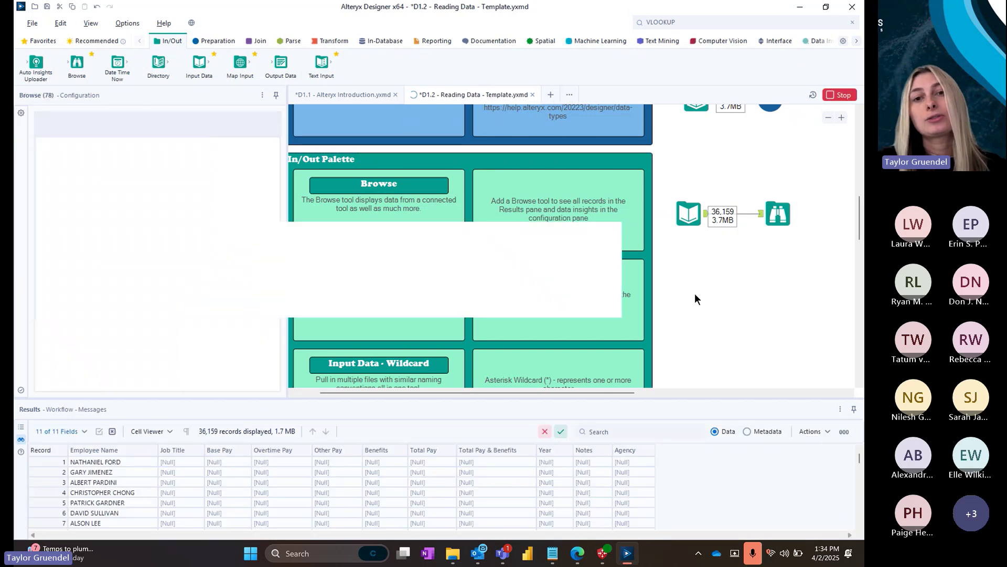
pyautogui.click(583, 297)
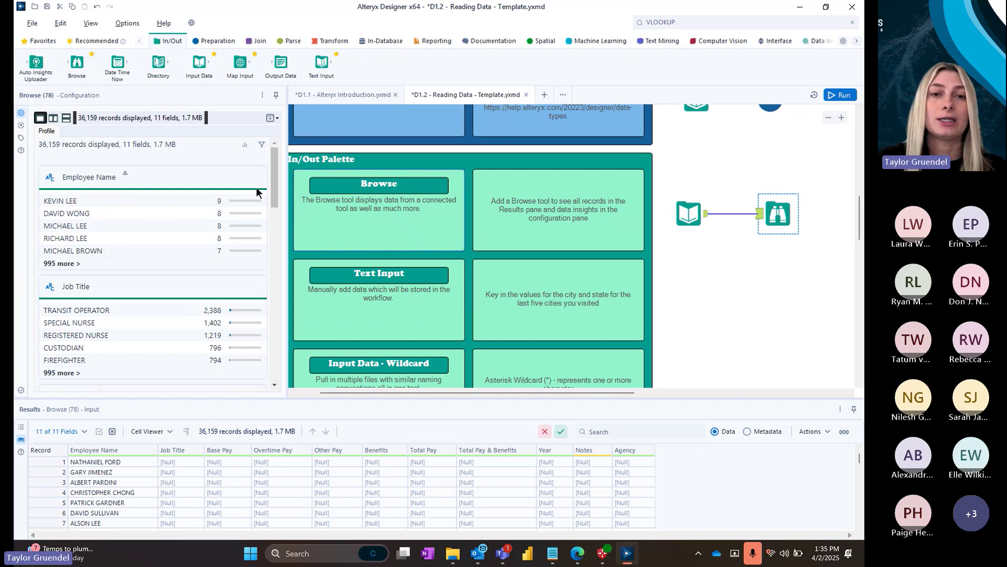
# - Examine the field profiles in the Browse tool, including the detailed profile of Total Pay & Benefits
pyautogui.click(279, 190)
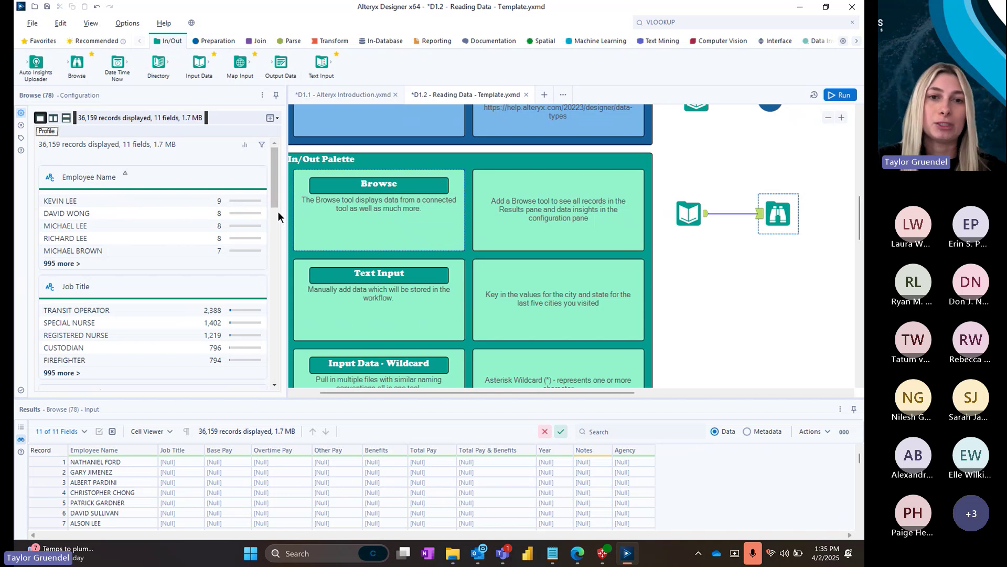
pyautogui.moveTo(273, 199); pyautogui.dragTo(247, 335)
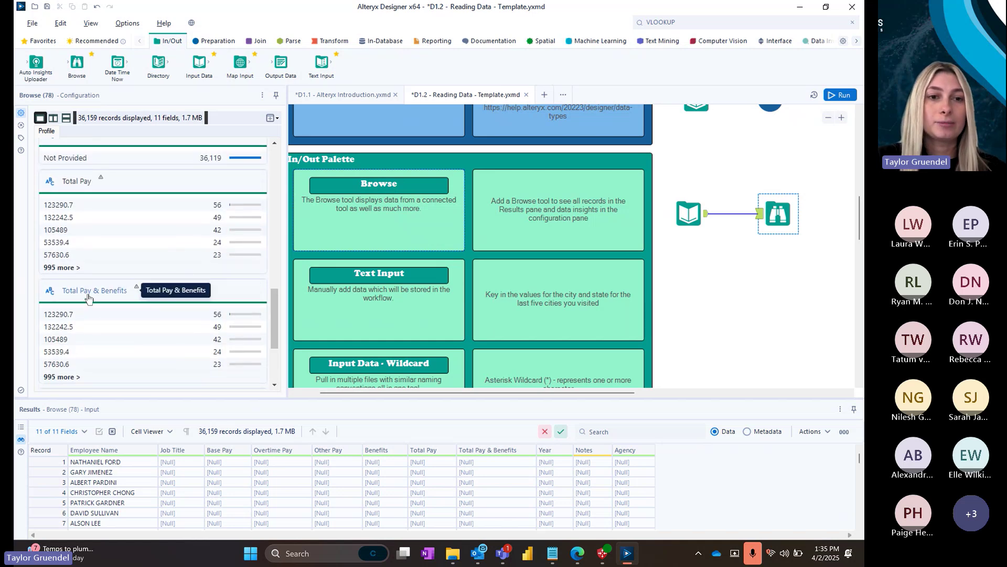
pyautogui.click(88, 296)
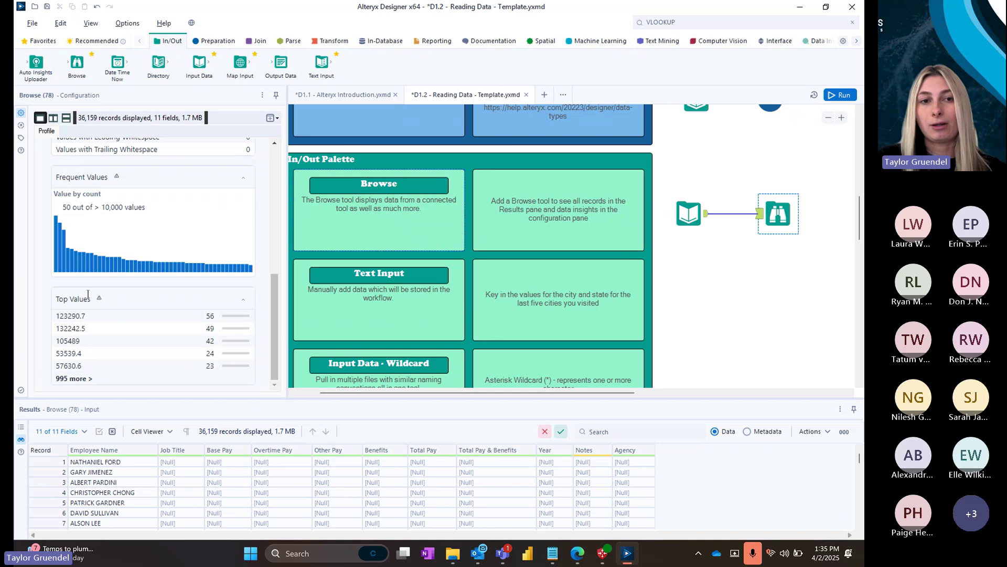
pyautogui.moveTo(269, 277); pyautogui.dragTo(256, 178)
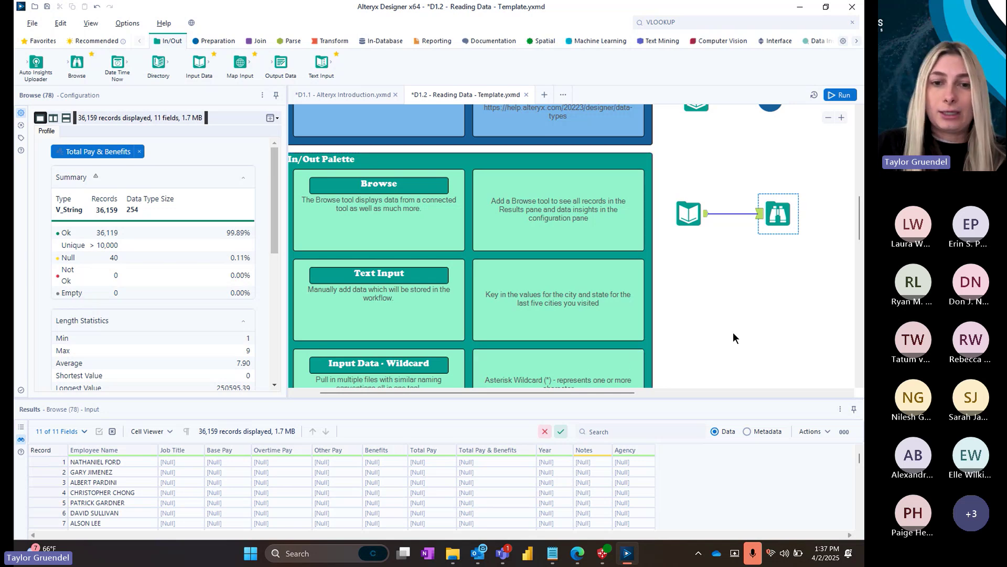
# - Compare the records displayed in the Input Data tool's output with those displayed by the Browse tool
pyautogui.scroll(-2, 734, 338)
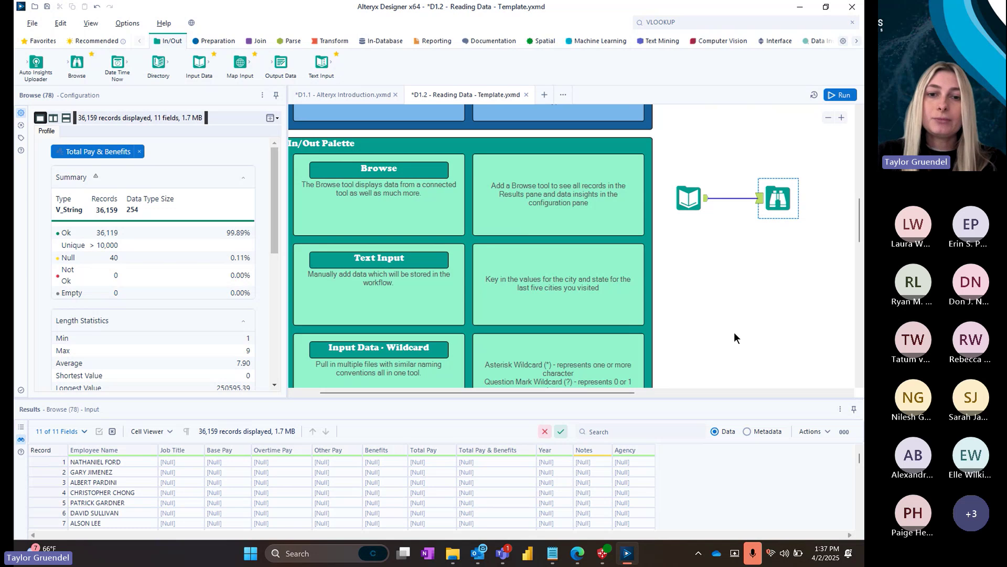
pyautogui.click(433, 40)
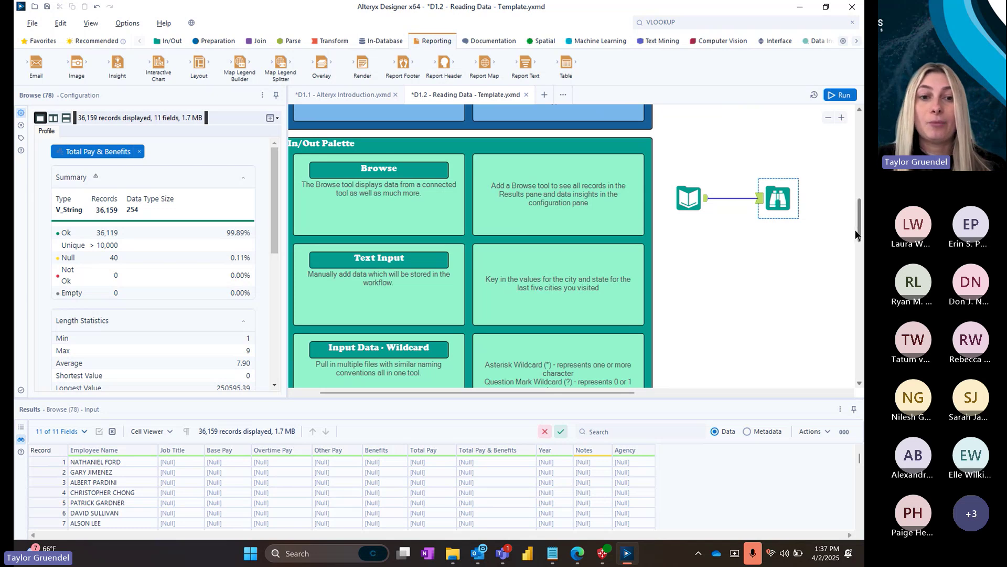
pyautogui.click(706, 198)
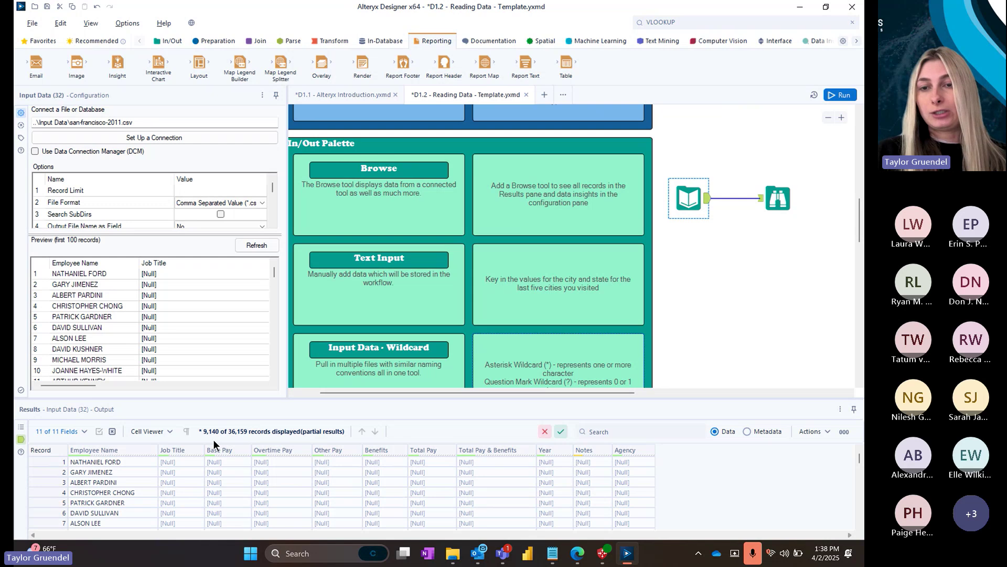
pyautogui.click(778, 202)
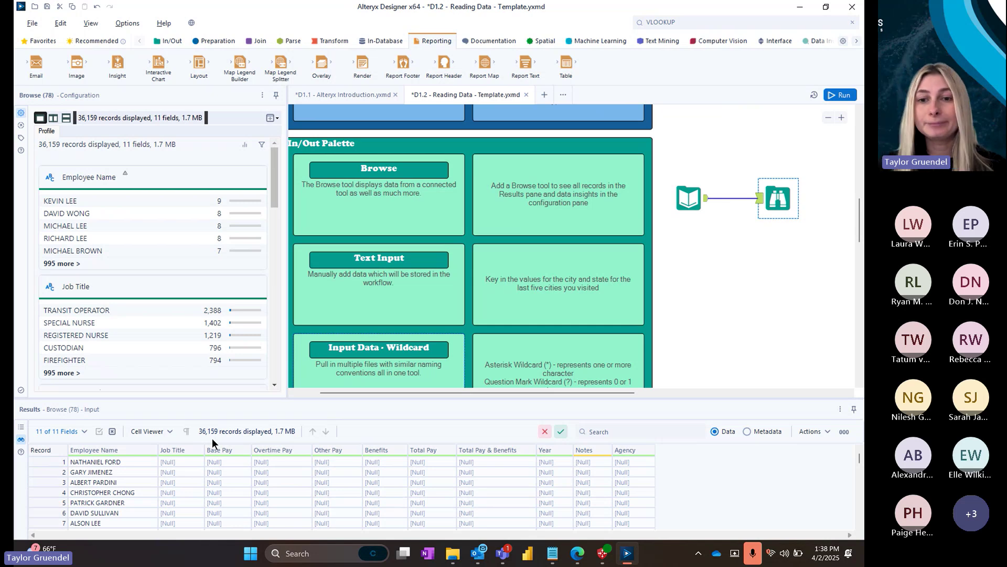
pyautogui.click(632, 432)
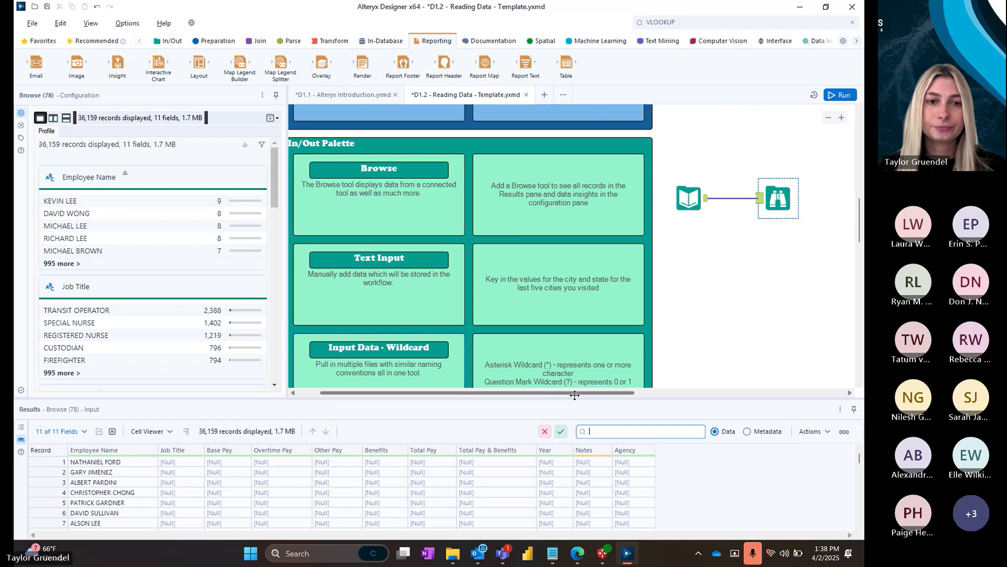
# - Add a Text Input tool beside the Text Input exercise and create its first field and row
pyautogui.scroll(-2, 745, 331)
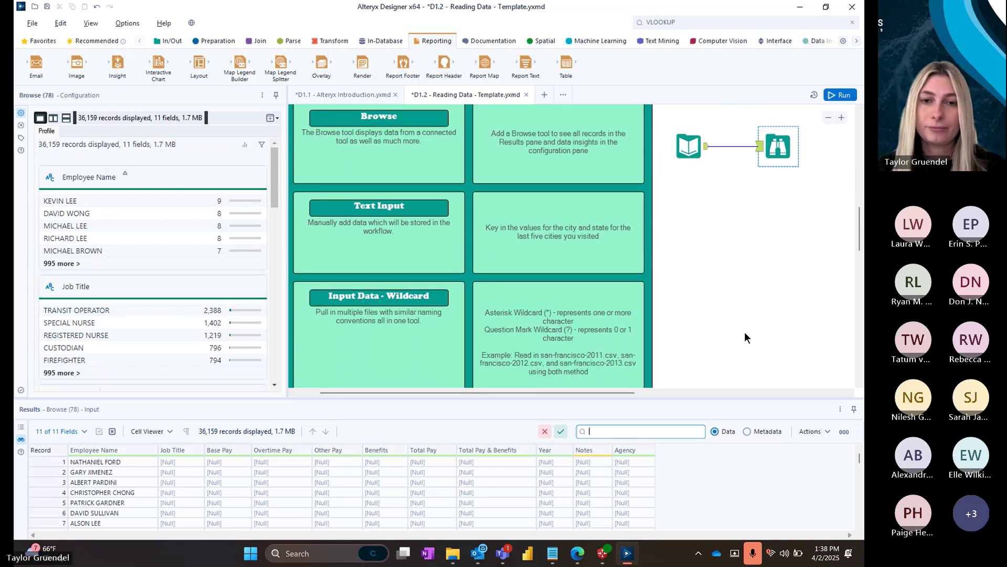
pyautogui.scroll(-3, 745, 332)
pyautogui.scroll(1, 747, 333)
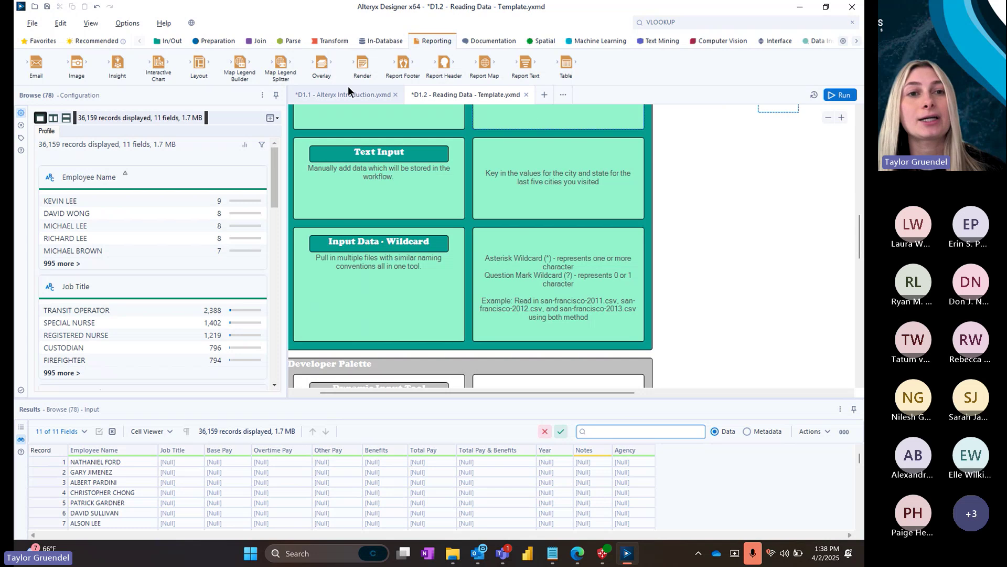
pyautogui.click(178, 41)
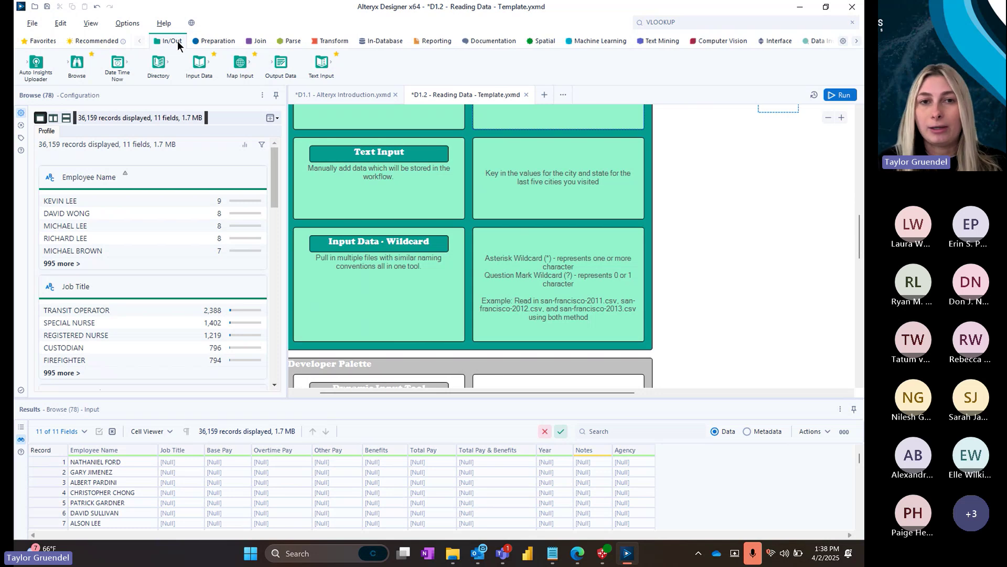
pyautogui.moveTo(322, 62); pyautogui.dragTo(716, 182)
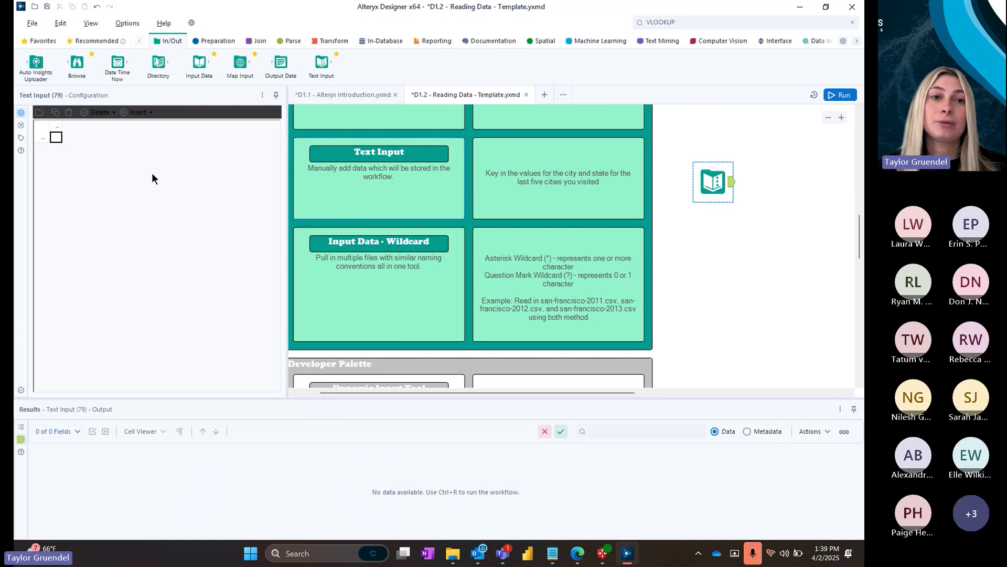
pyautogui.doubleClick(57, 138)
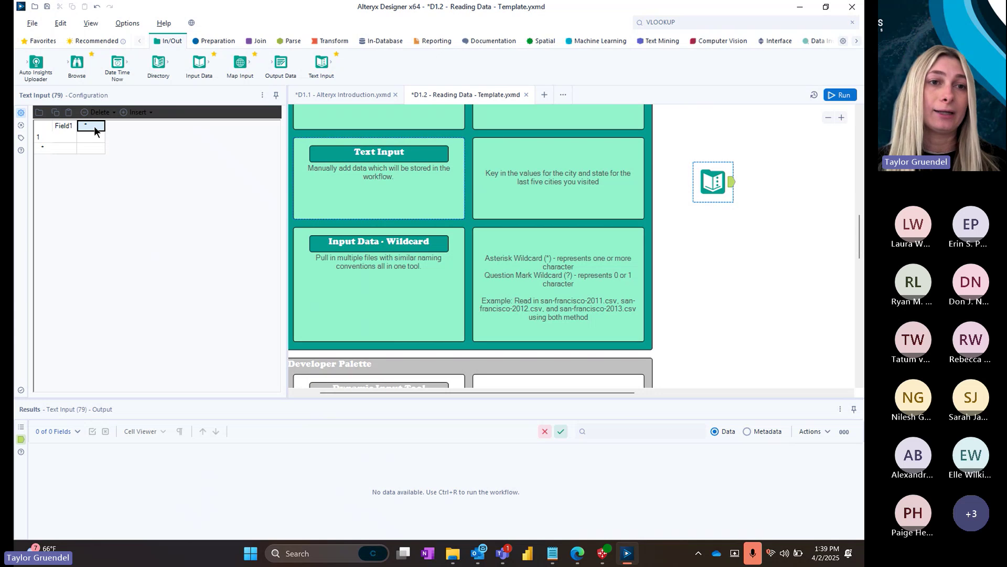
# - View the import sources offered by the Text Input tool, then select the empty cell in row 1 of Field1
pyautogui.click(39, 113)
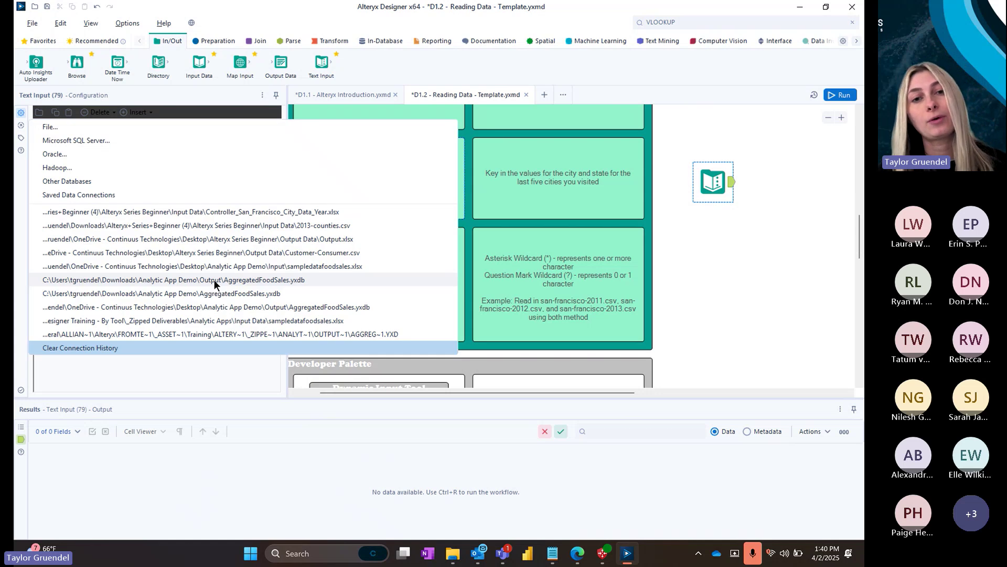
pyautogui.click(221, 366)
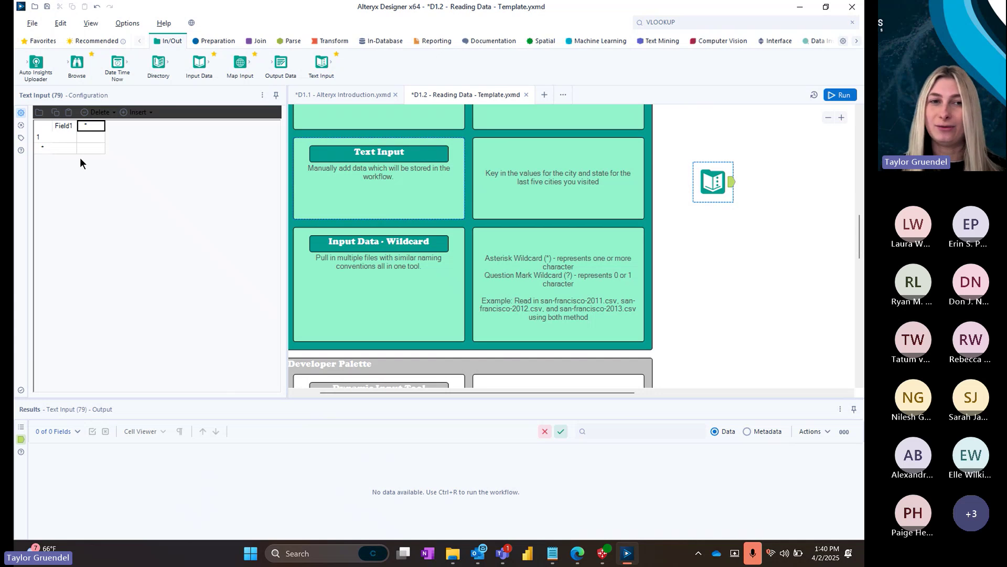
pyautogui.click(69, 138)
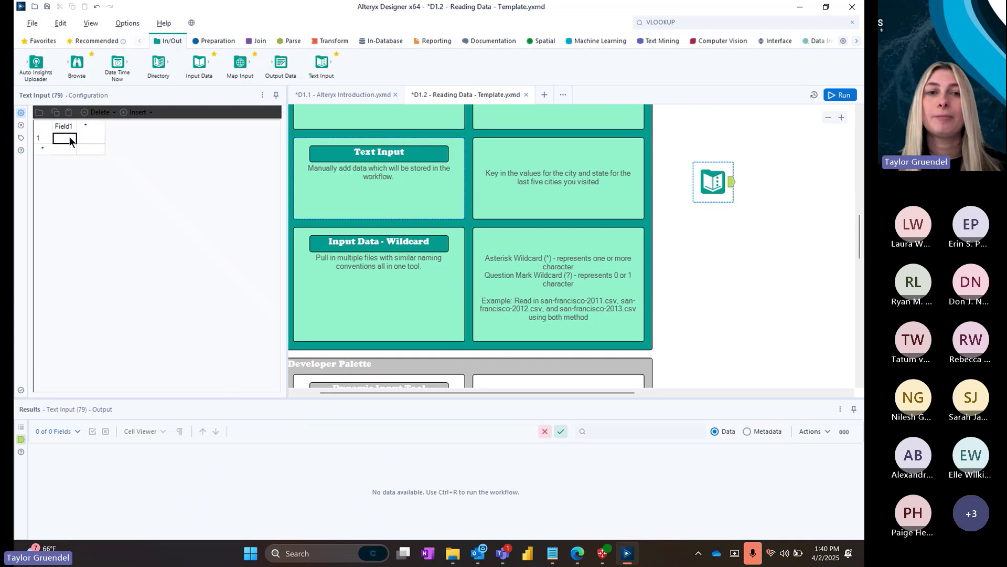
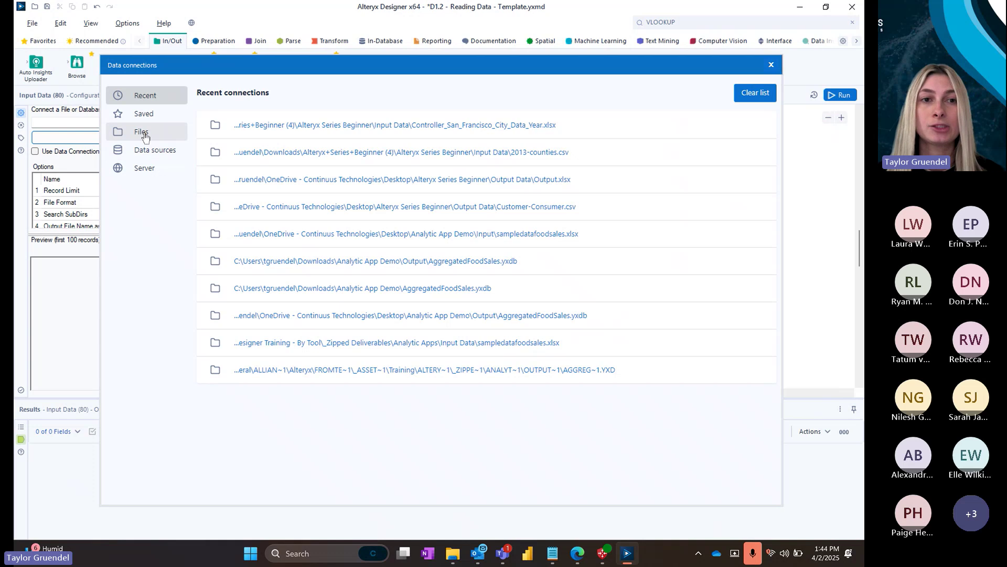
# - Connect the Input Data tool in the wildcard exercise to the san-francisco-2011 CSV file from the Input Data folder
pyautogui.click(141, 132)
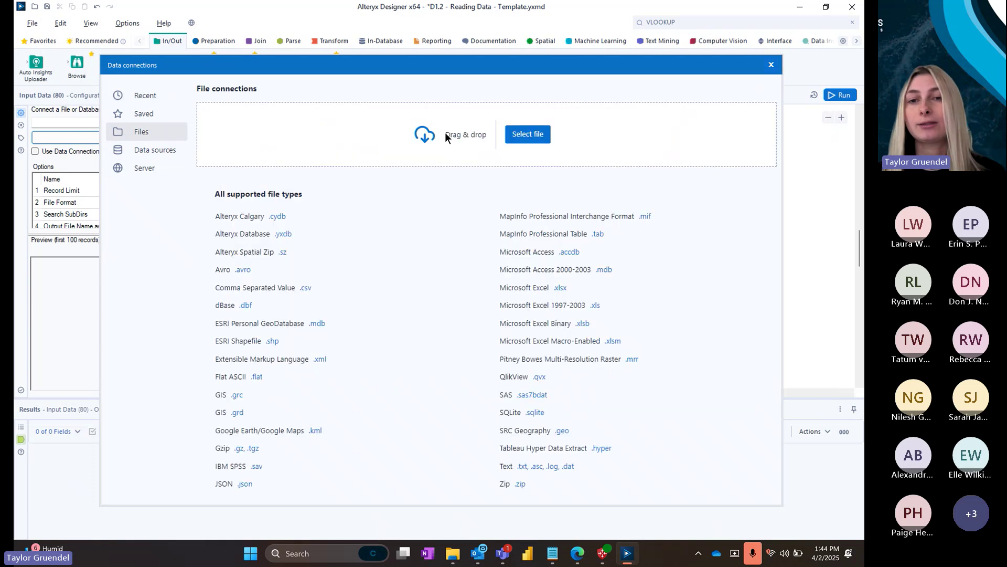
pyautogui.click(538, 135)
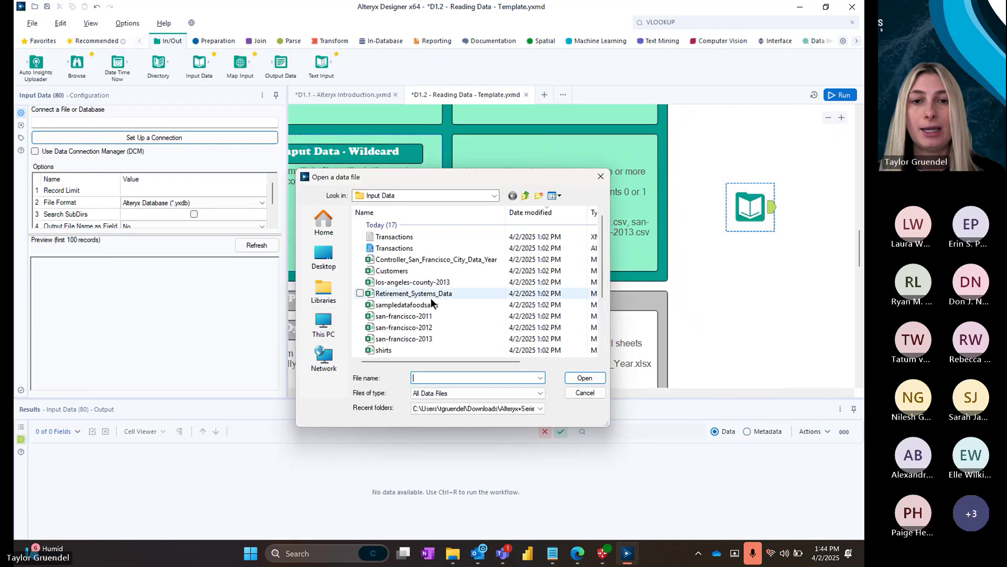
pyautogui.scroll(-1, 604, 278)
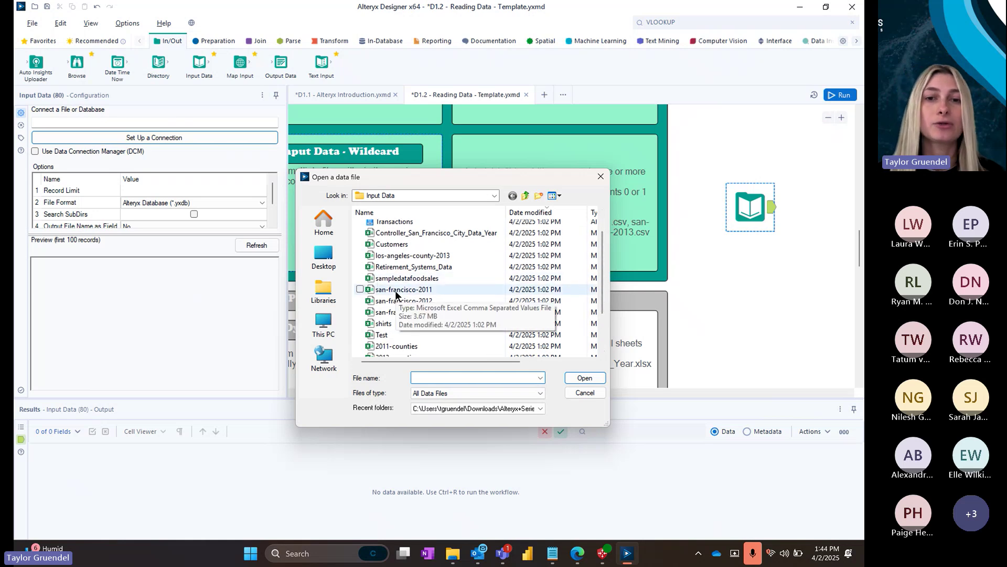
pyautogui.doubleClick(395, 290)
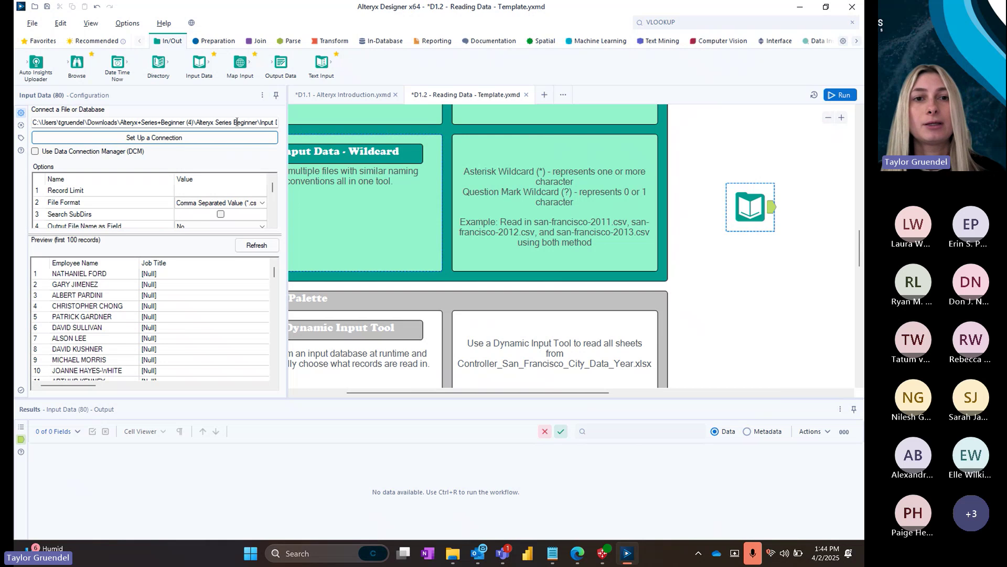
# - Replace the year in the Input Data tool's file path with an asterisk wildcard, so the file name reads san-francisco-*.csv
pyautogui.moveTo(236, 122); pyautogui.dragTo(278, 122)
pyautogui.click(57, 126)
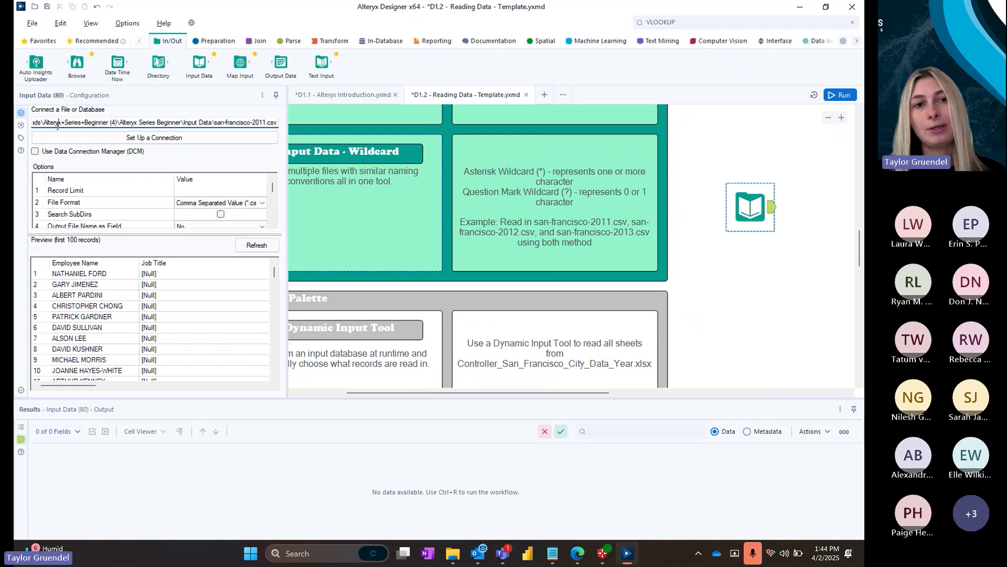
pyautogui.moveTo(201, 122); pyautogui.dragTo(275, 123)
pyautogui.click(57, 125)
pyautogui.click(158, 123)
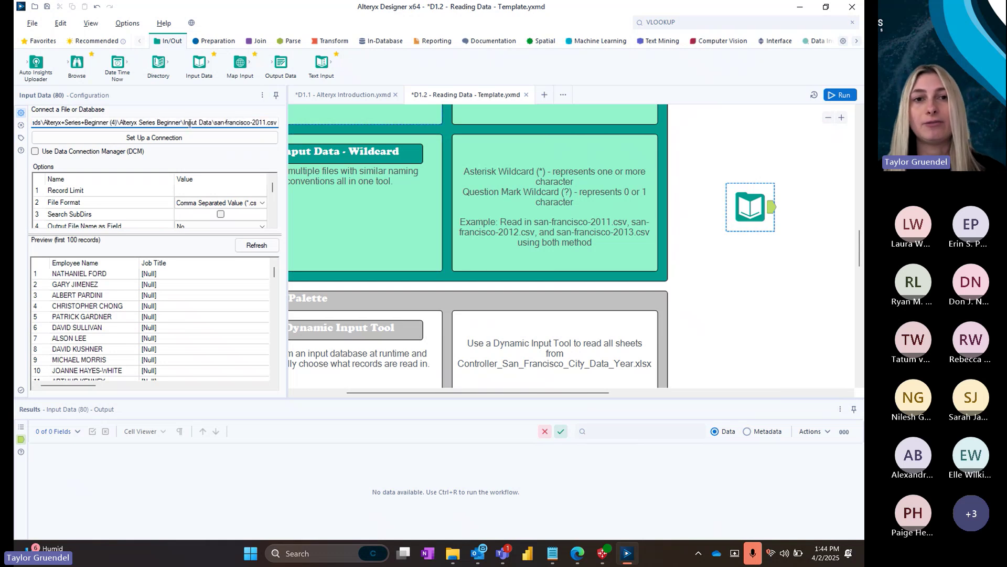
pyautogui.moveTo(214, 123); pyautogui.dragTo(281, 126)
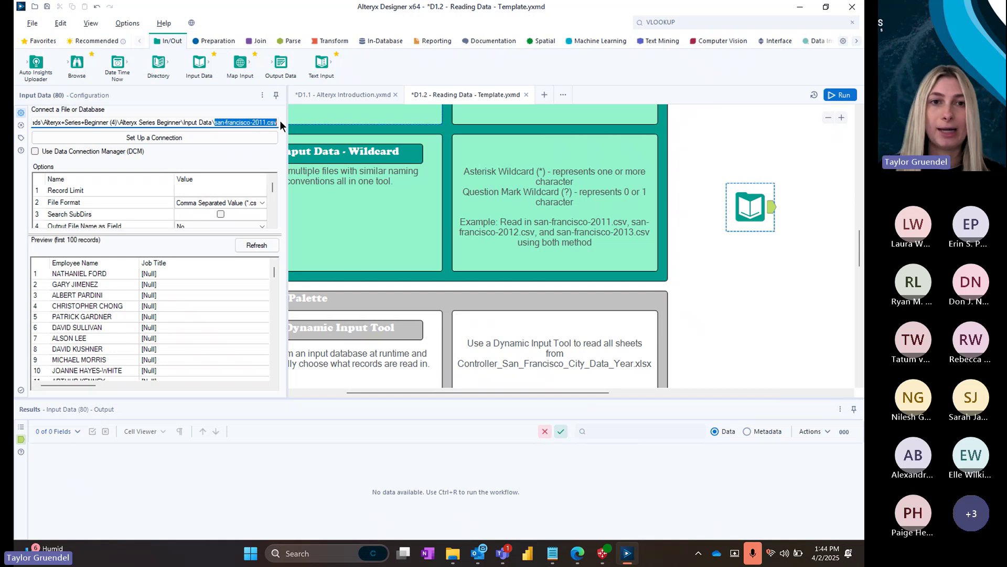
pyautogui.click(247, 122)
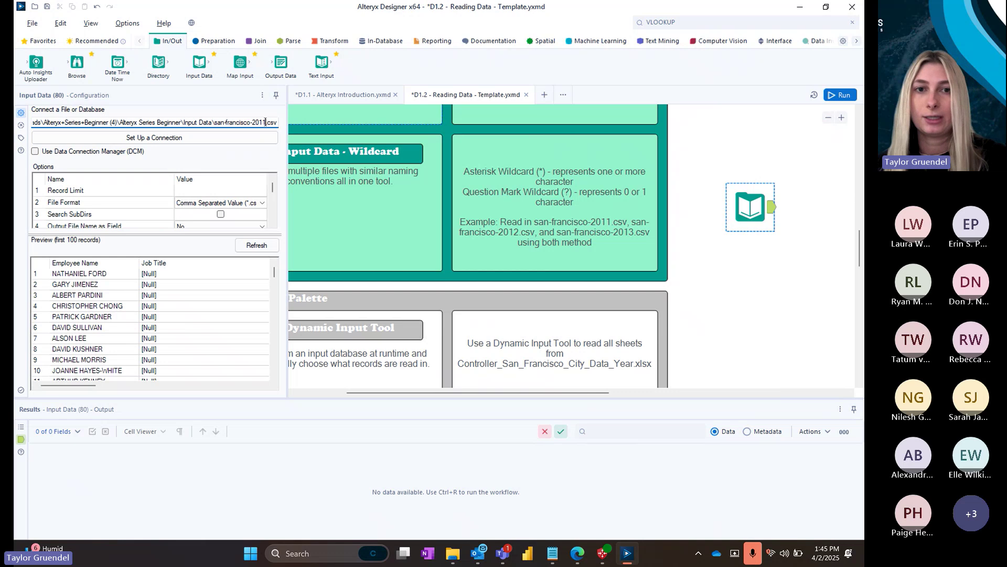
pyautogui.press('BackSpace')
pyautogui.press('BackSpace')
pyautogui.press('BackSpace')
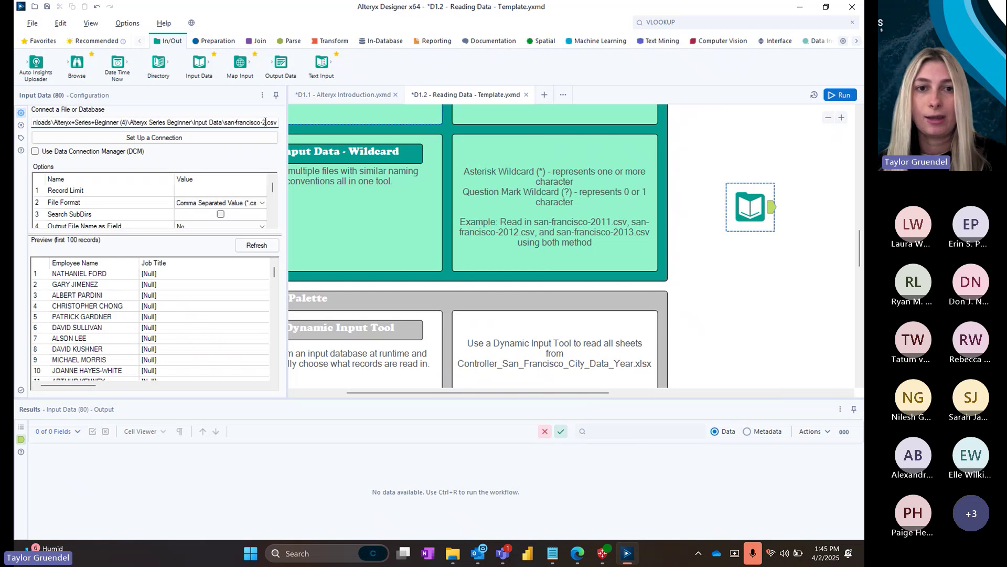
pyautogui.press('BackSpace')
pyautogui.press('BackSpace')
pyautogui.write('-')
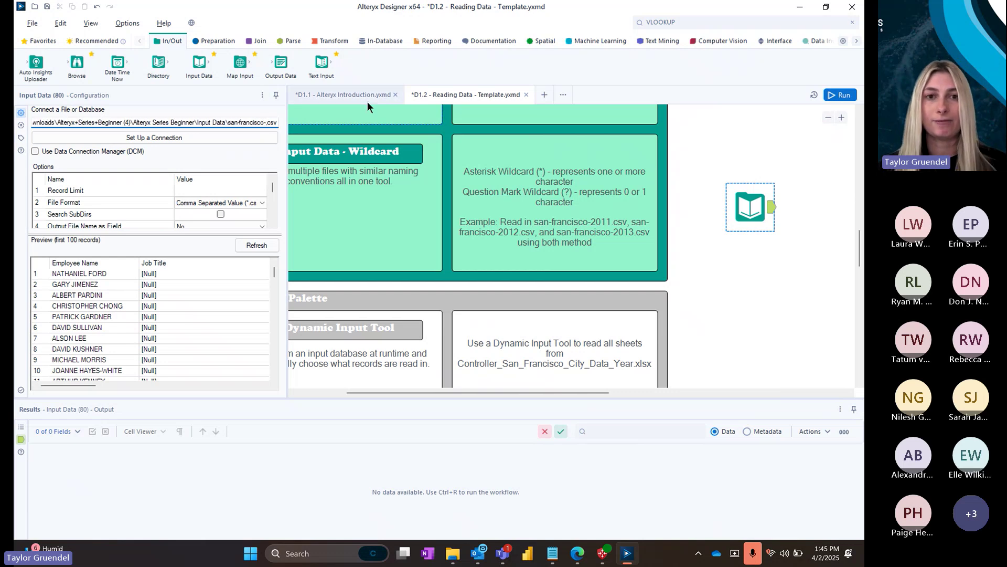
pyautogui.write('*')
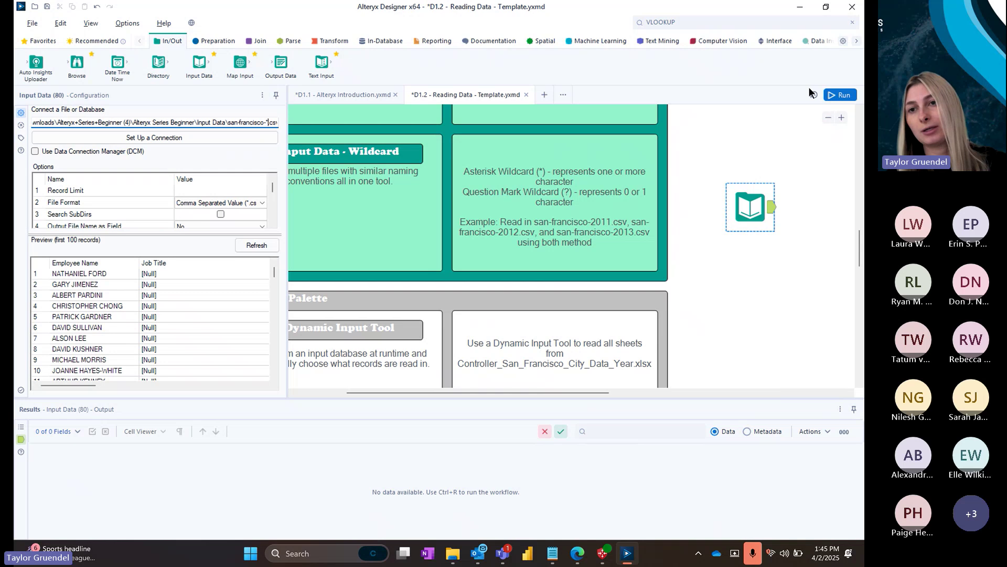
# - Run the workflow and view the messages and output records of the wildcard Input Data tool
pyautogui.click(832, 96)
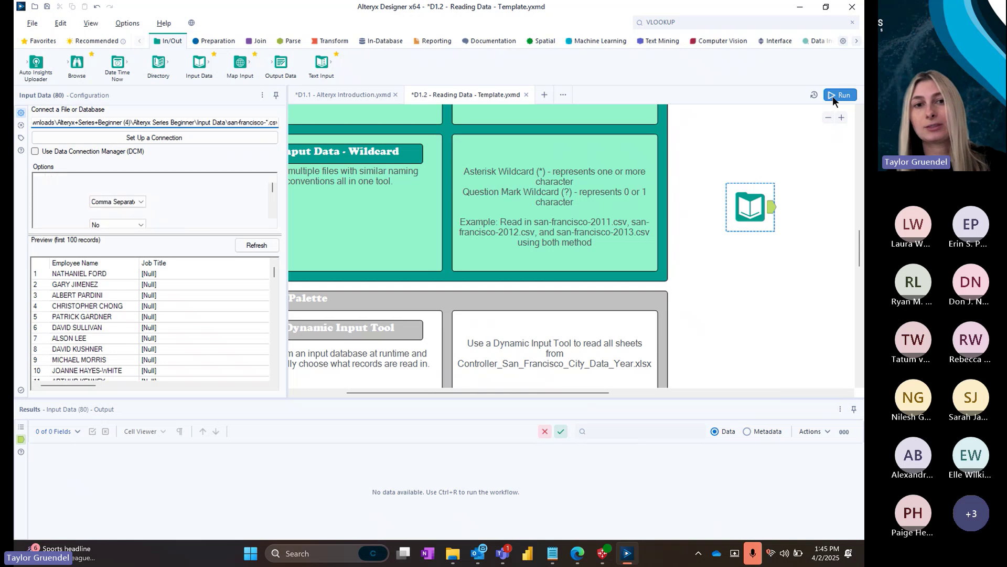
pyautogui.click(704, 216)
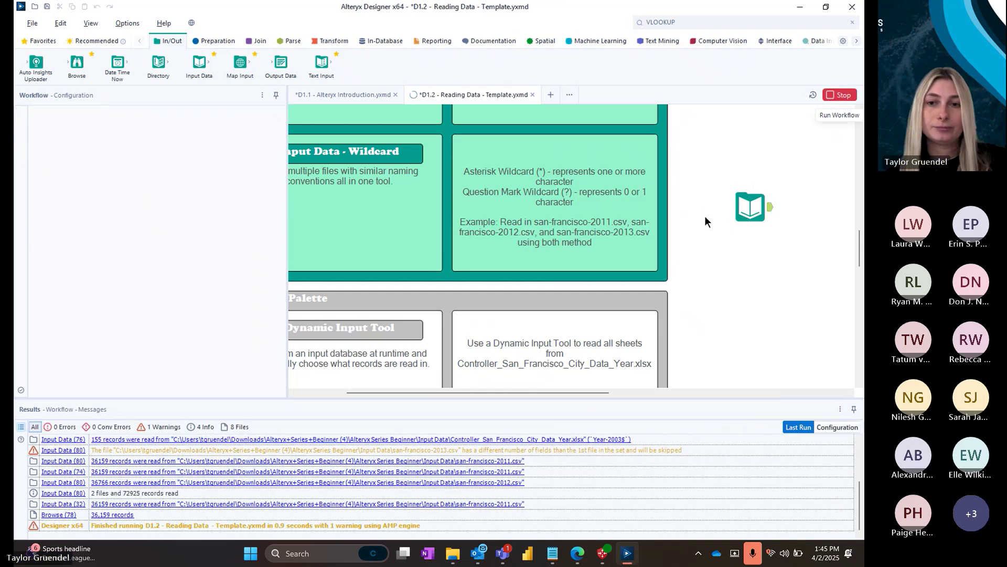
pyautogui.click(578, 302)
pyautogui.click(764, 218)
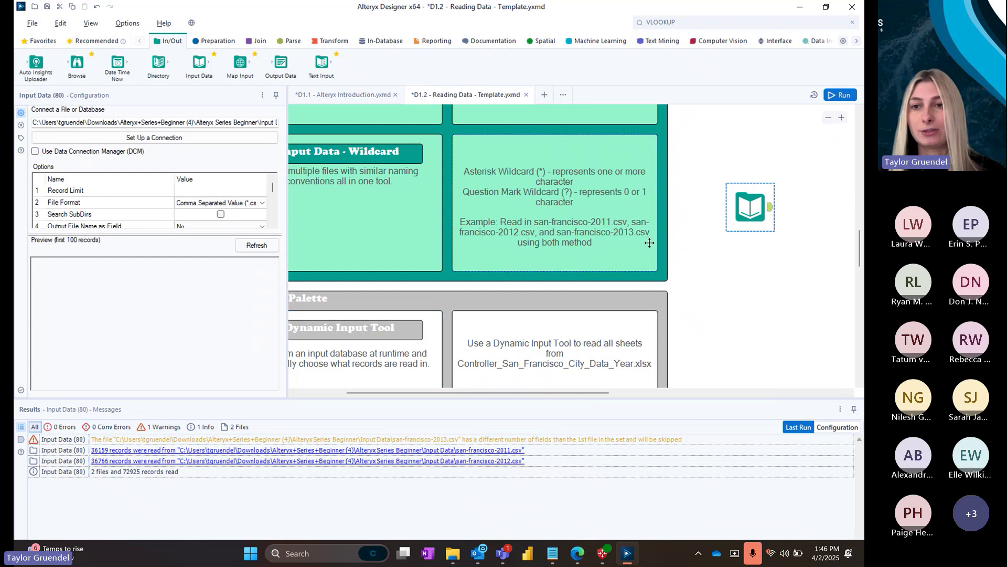
pyautogui.click(769, 209)
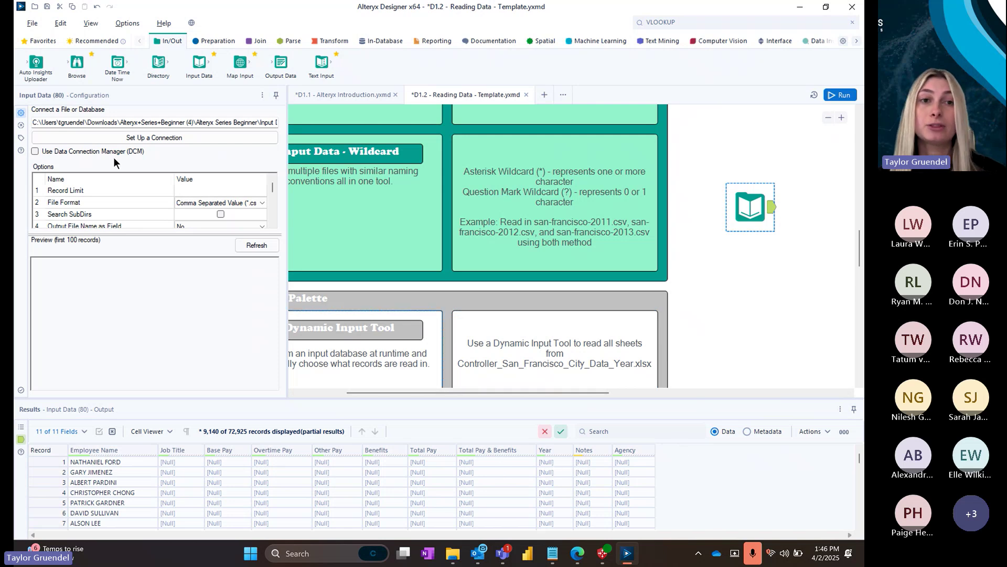
# - Attach a Browse tool to the wildcard Input Data tool, rerun the workflow, and examine the field profiles through Year and Agency
pyautogui.moveTo(77, 63); pyautogui.dragTo(829, 209)
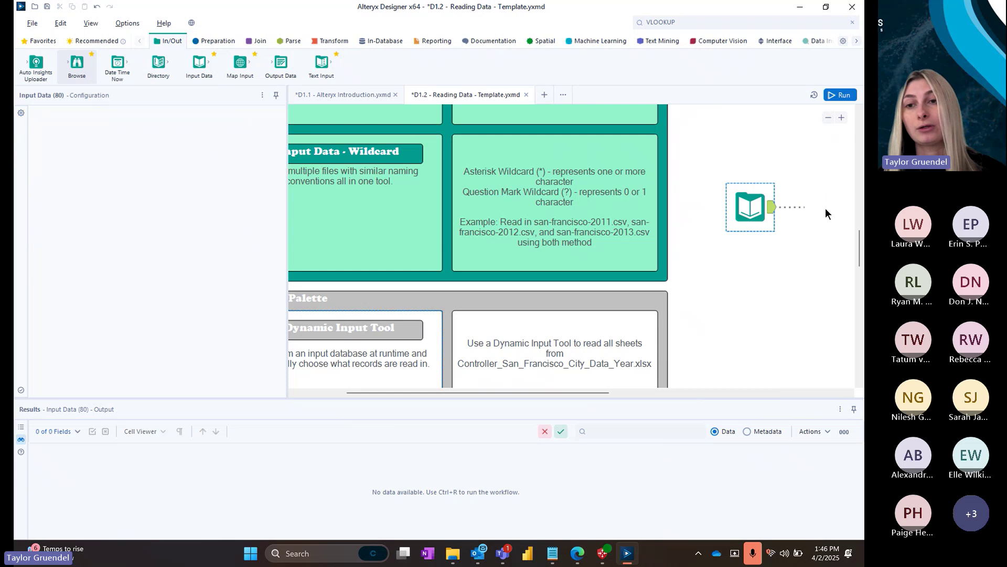
pyautogui.click(846, 94)
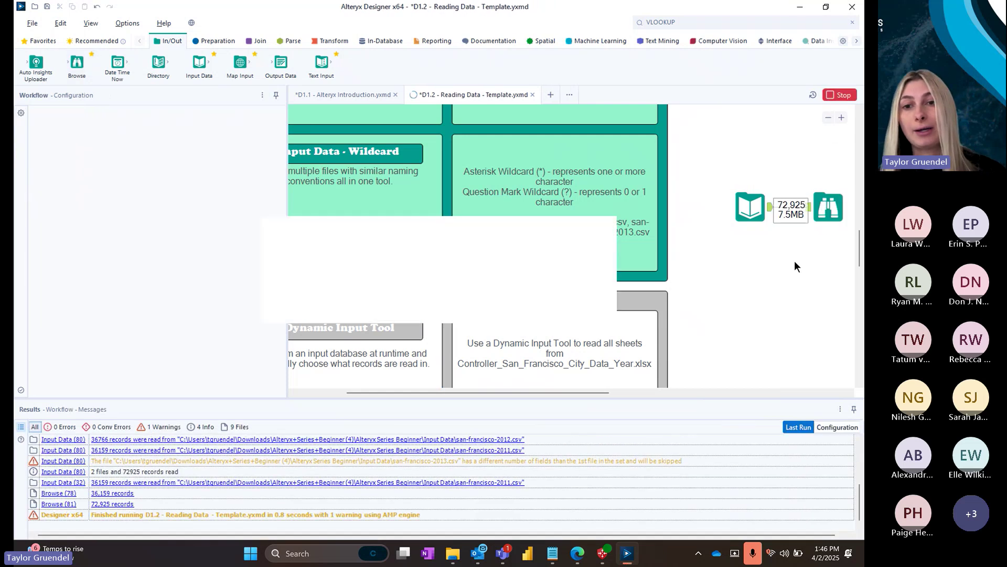
pyautogui.click(577, 304)
pyautogui.click(809, 202)
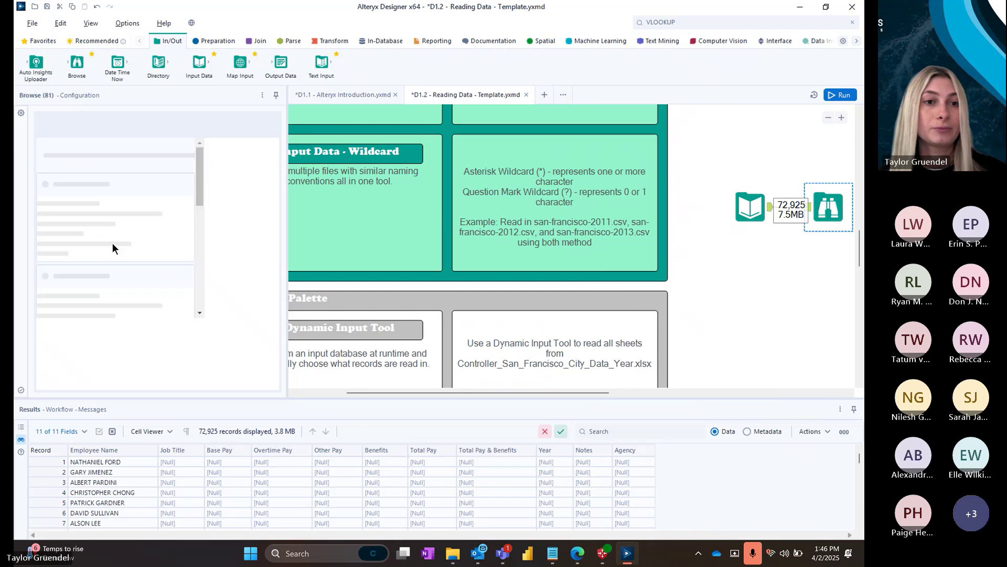
pyautogui.moveTo(277, 188); pyautogui.dragTo(247, 357)
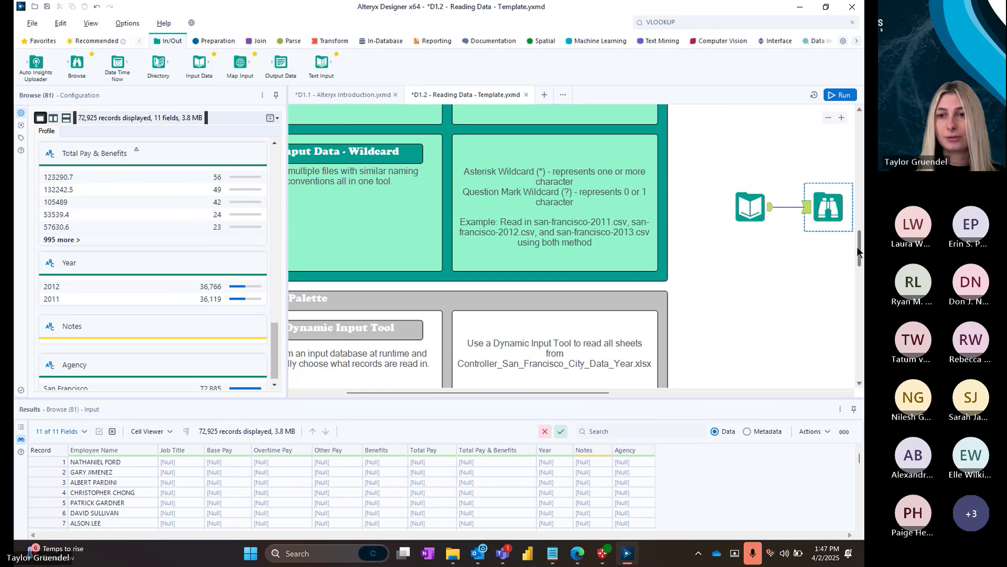
# - Add an Input Data tool beside the Dynamic Input Tool exercise in the Developer Palette section
pyautogui.moveTo(858, 248); pyautogui.dragTo(853, 261)
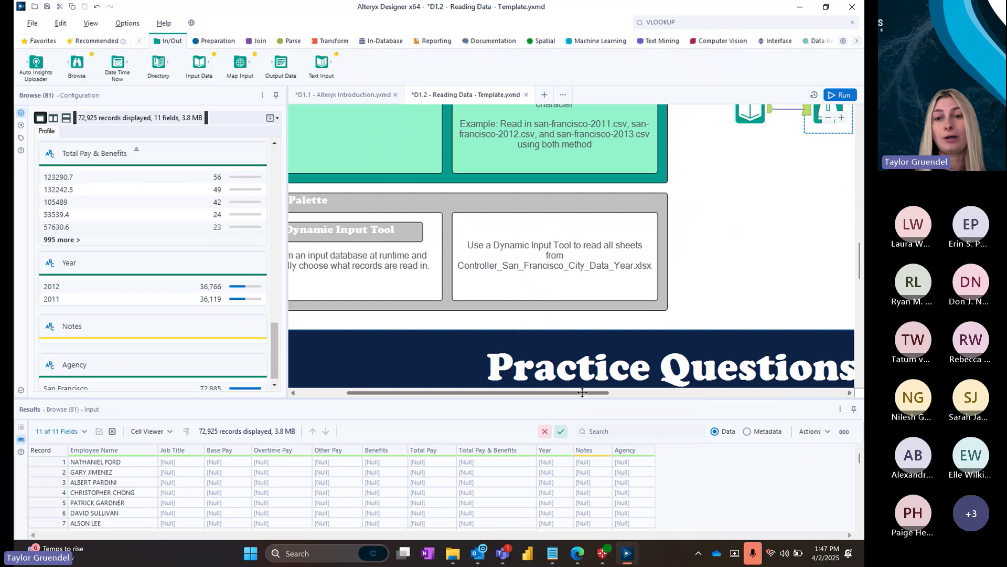
pyautogui.moveTo(583, 392); pyautogui.dragTo(578, 393)
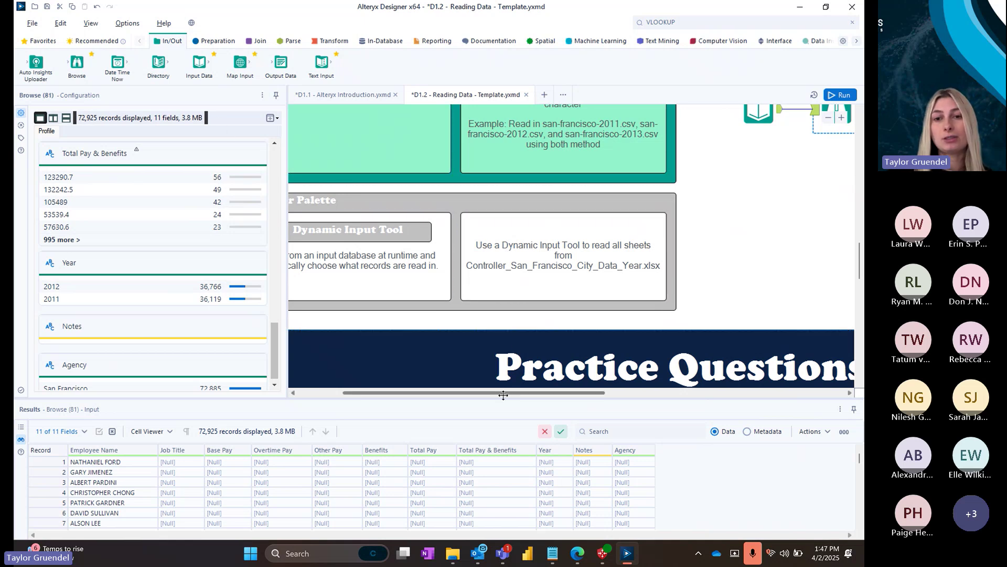
pyautogui.hscroll(-2, 546, 315)
pyautogui.click(577, 285)
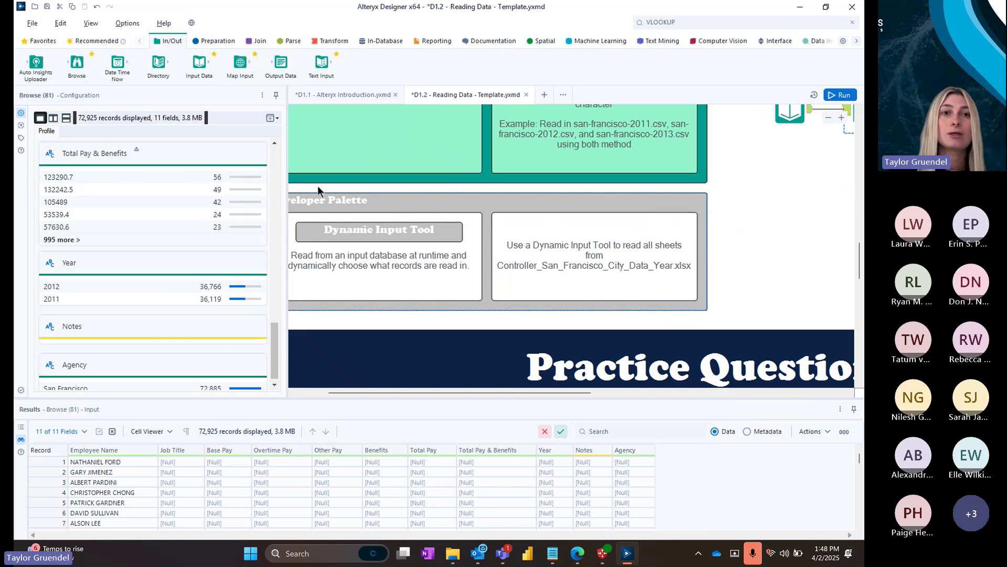
pyautogui.moveTo(198, 66); pyautogui.dragTo(787, 247)
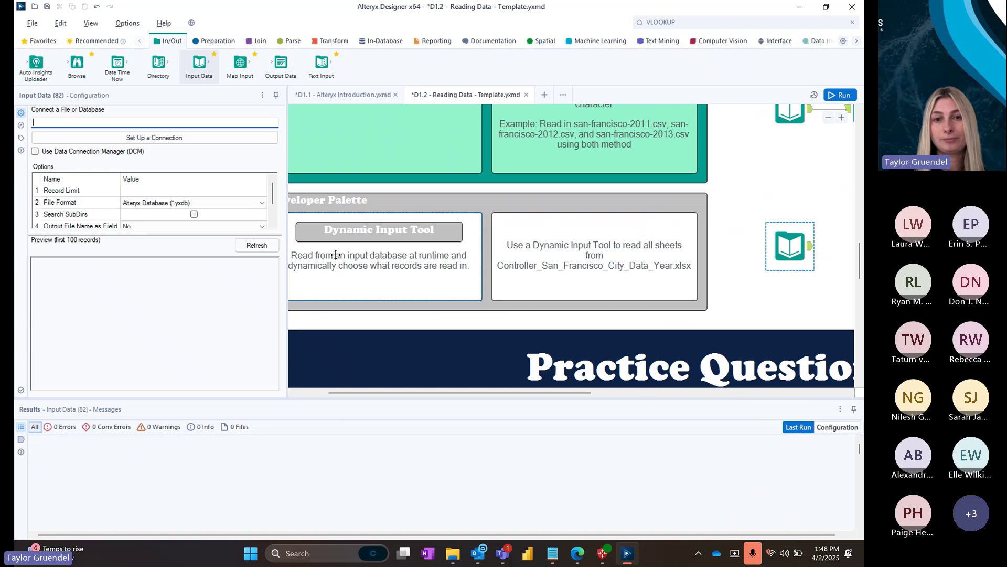
# - Connect the new Input Data tool to Controller_San_Francisco_City_Data_Year.xlsx, importing only the list of sheet names
pyautogui.click(162, 138)
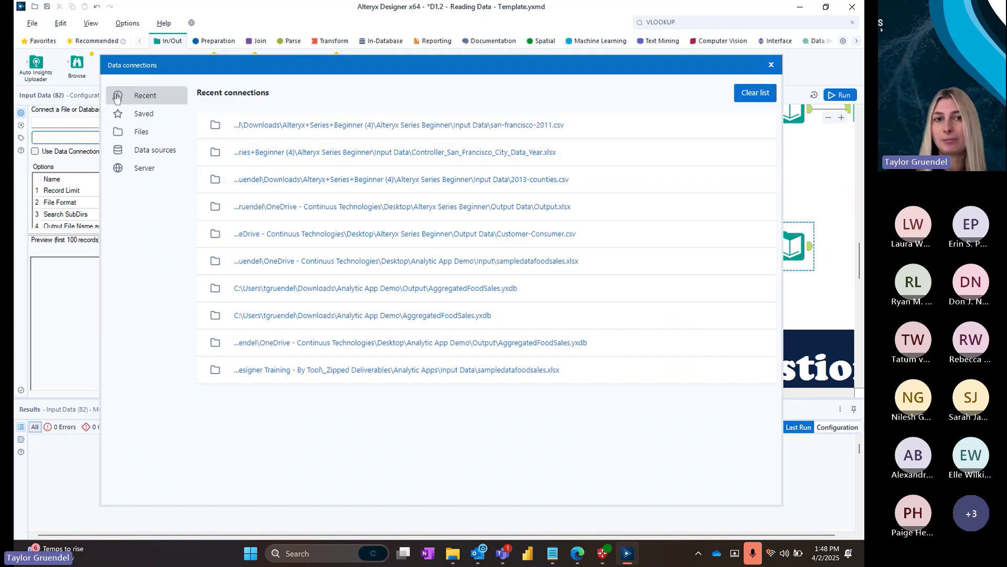
pyautogui.click(148, 135)
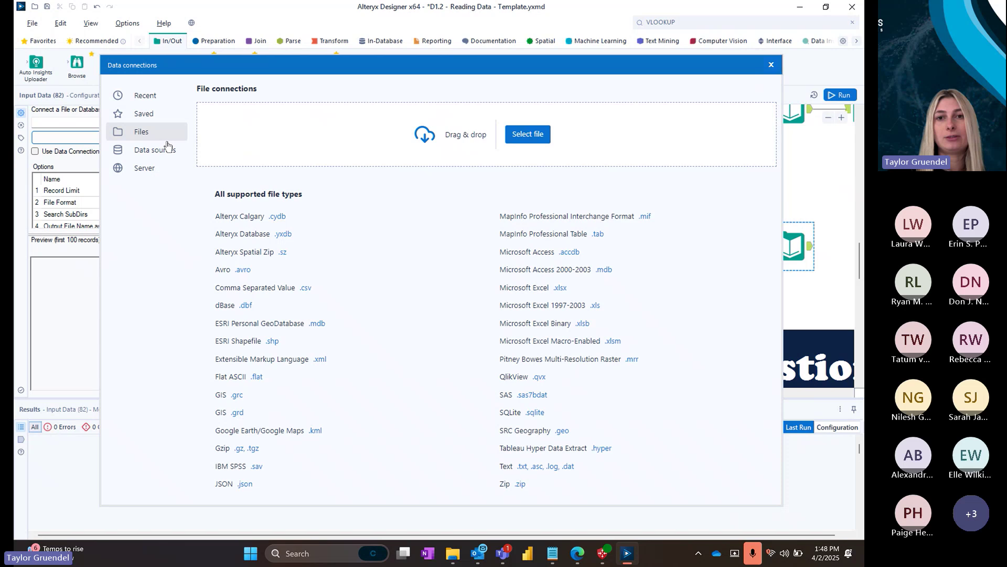
pyautogui.click(528, 136)
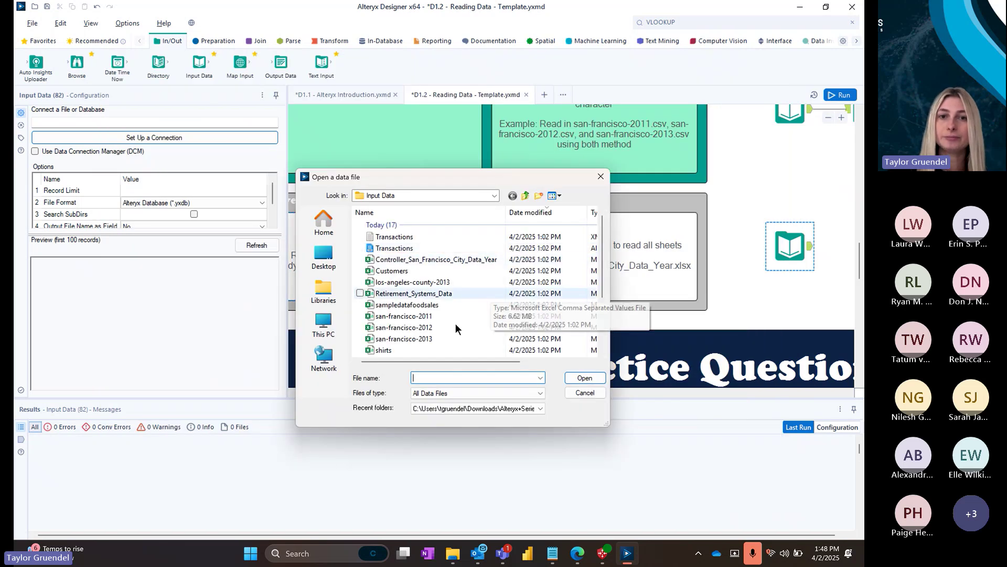
pyautogui.doubleClick(443, 264)
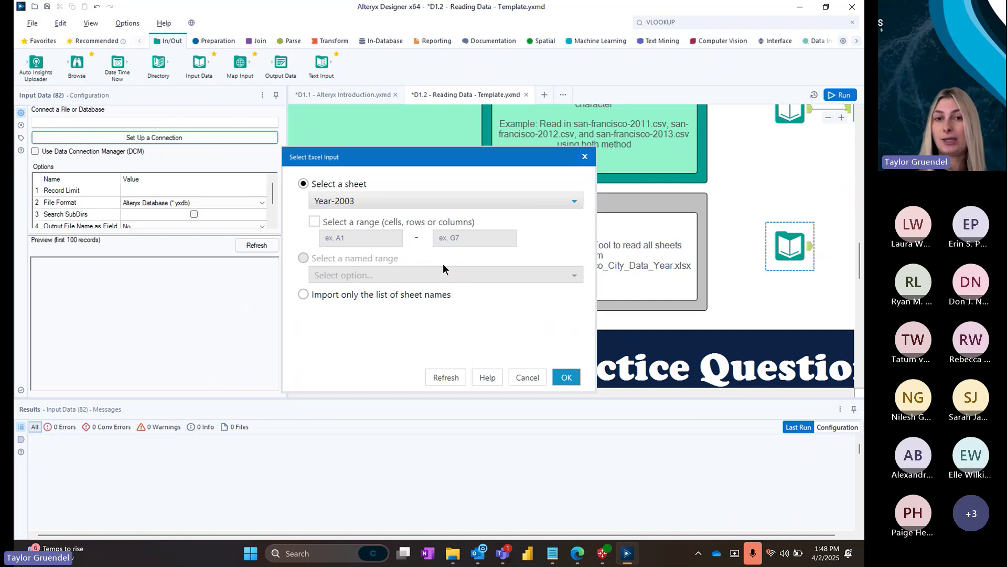
pyautogui.click(365, 295)
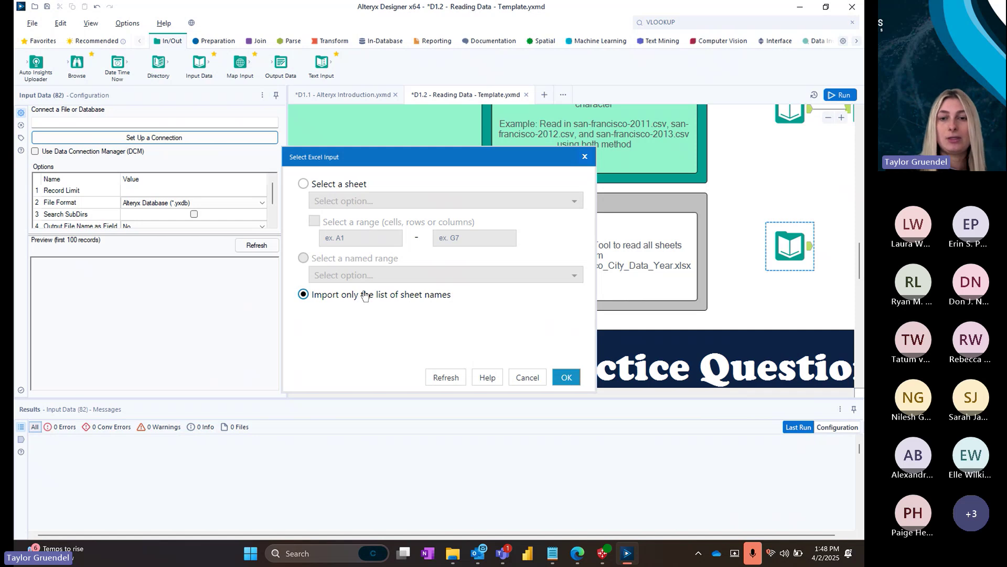
pyautogui.click(567, 379)
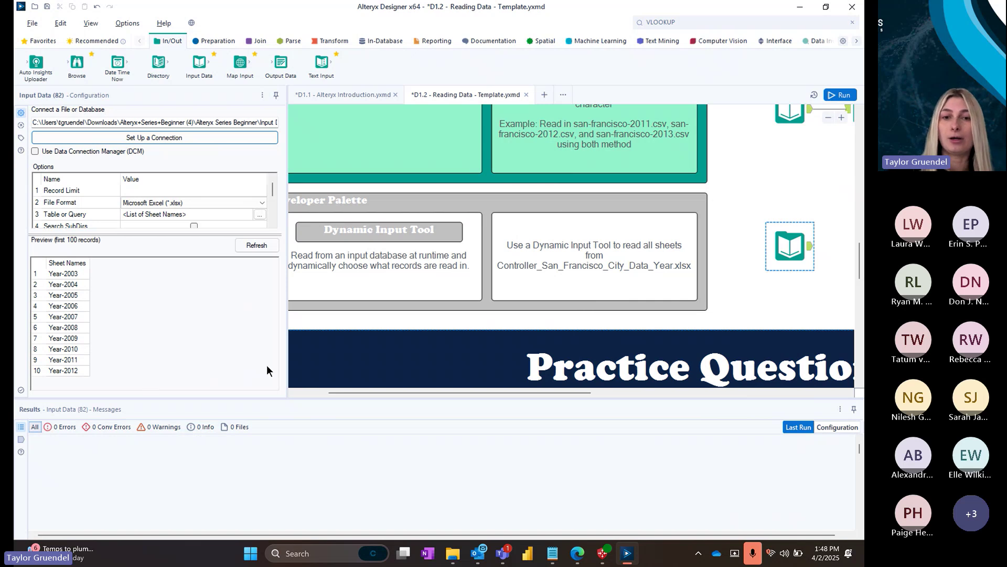
# - Run the workflow and view the sheet names output by the Input Data tool in the Dynamic Input exercise
pyautogui.moveTo(460, 393); pyautogui.dragTo(571, 393)
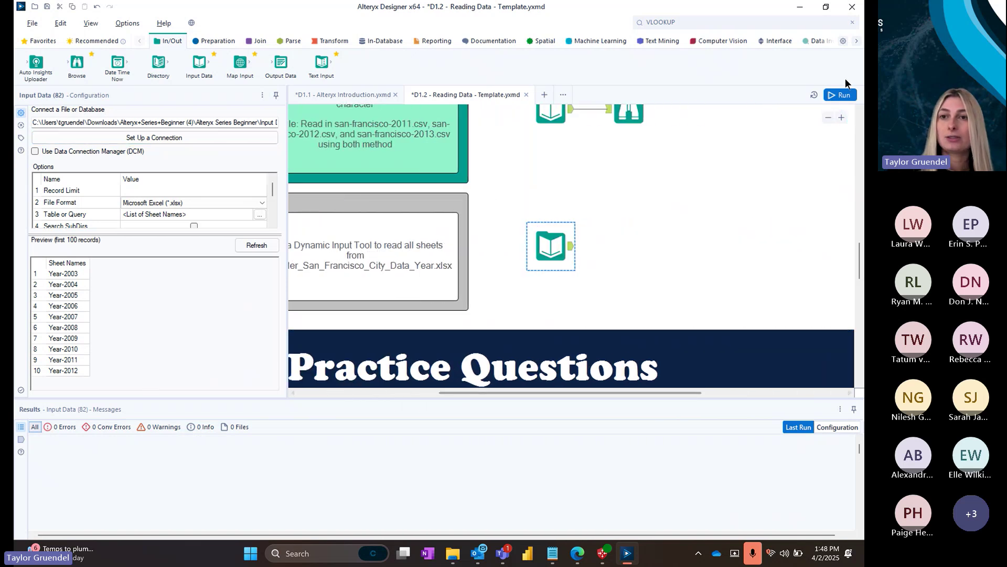
pyautogui.click(842, 94)
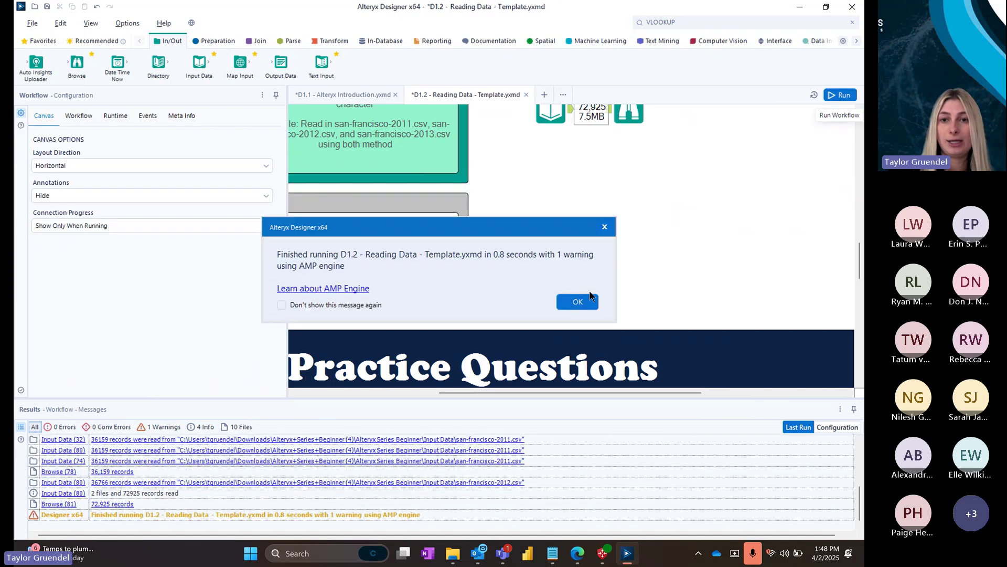
pyautogui.click(588, 300)
pyautogui.click(569, 255)
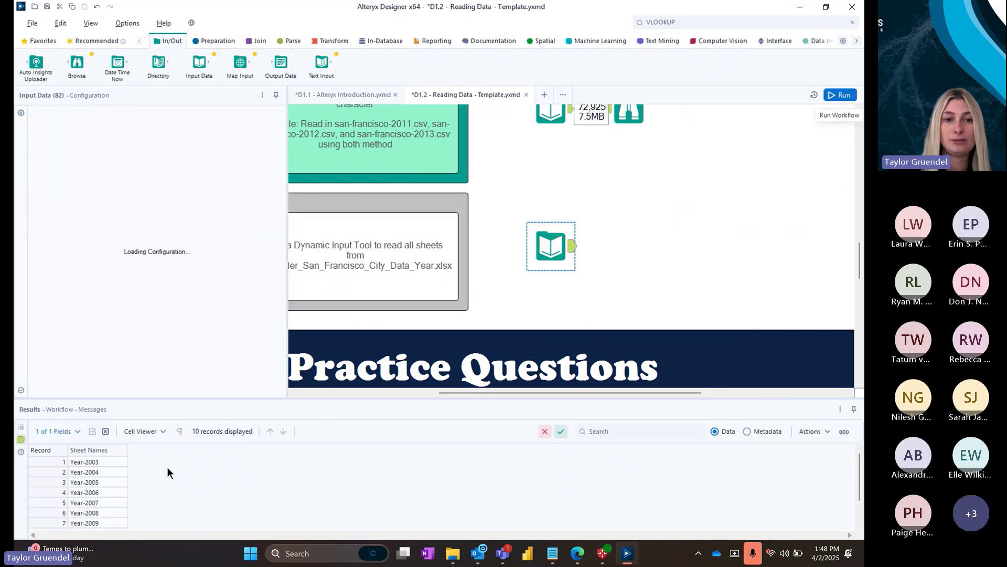
pyautogui.scroll(-1, 124, 475)
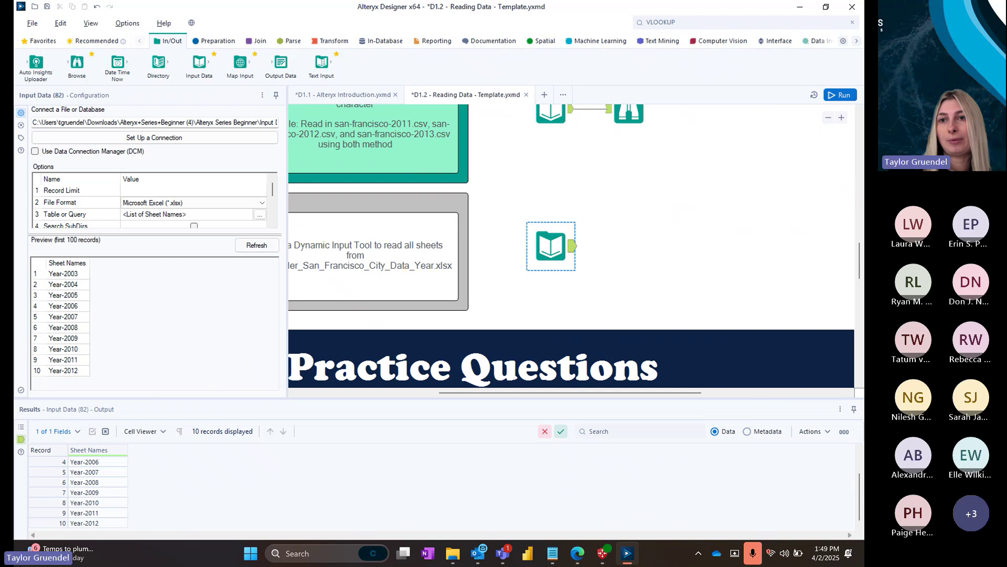
# - Search the tools for "dyna" and add a Dynamic Input tool connected to the output of the sheet-names Input Data tool
pyautogui.click(856, 42)
pyautogui.click(857, 42)
pyautogui.click(857, 42)
pyautogui.click(856, 42)
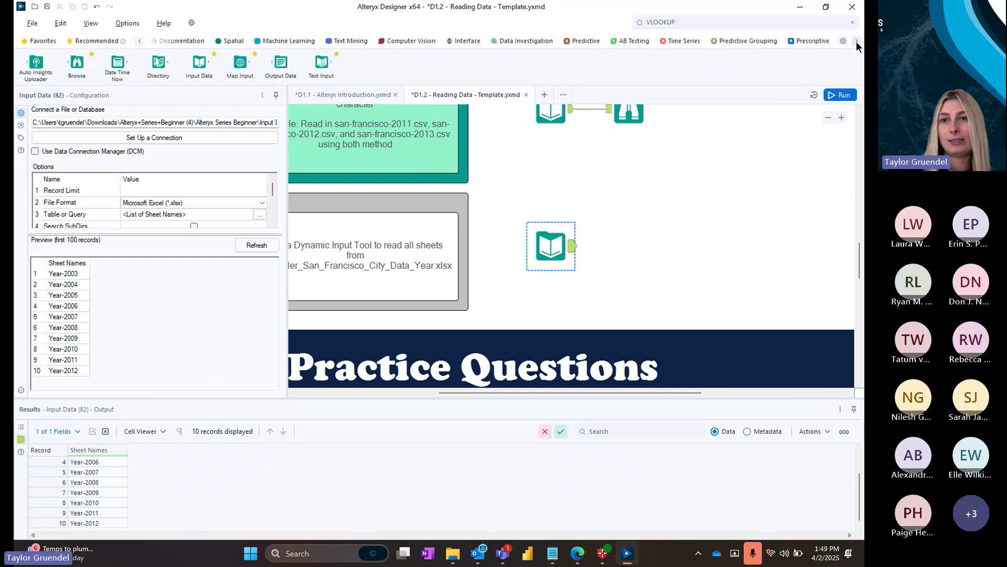
pyautogui.click(856, 42)
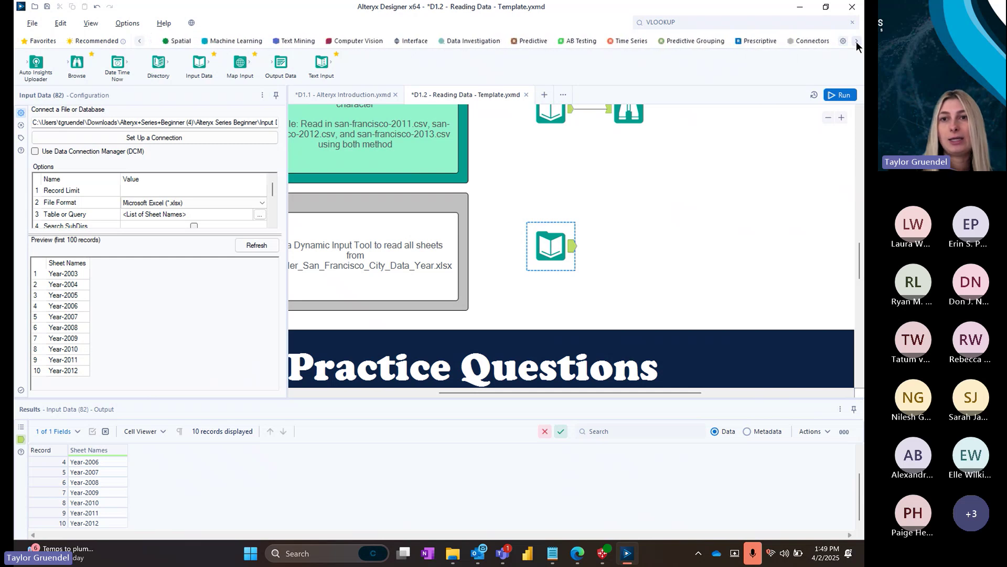
pyautogui.click(717, 21)
pyautogui.press('BackSpace')
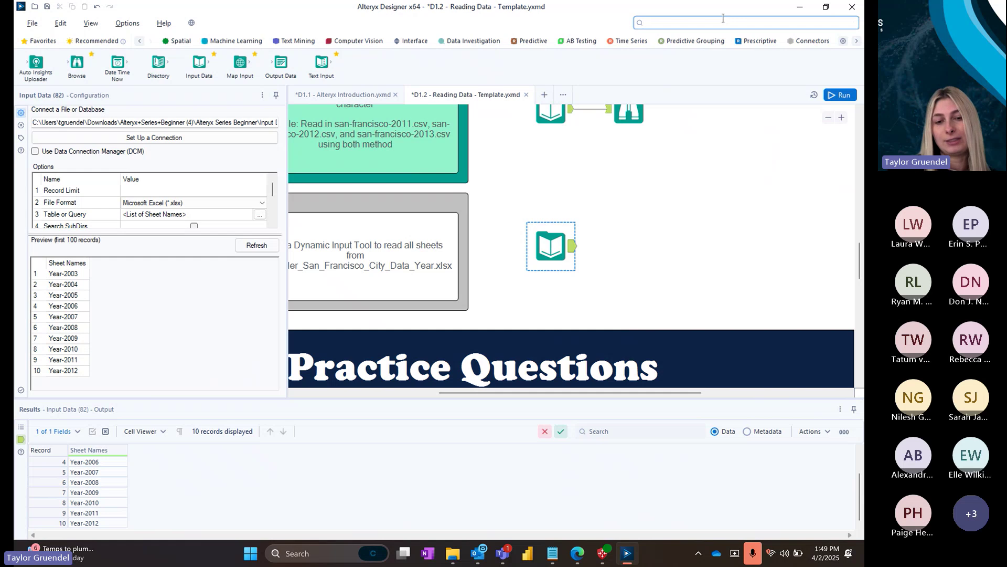
pyautogui.write('dyna')
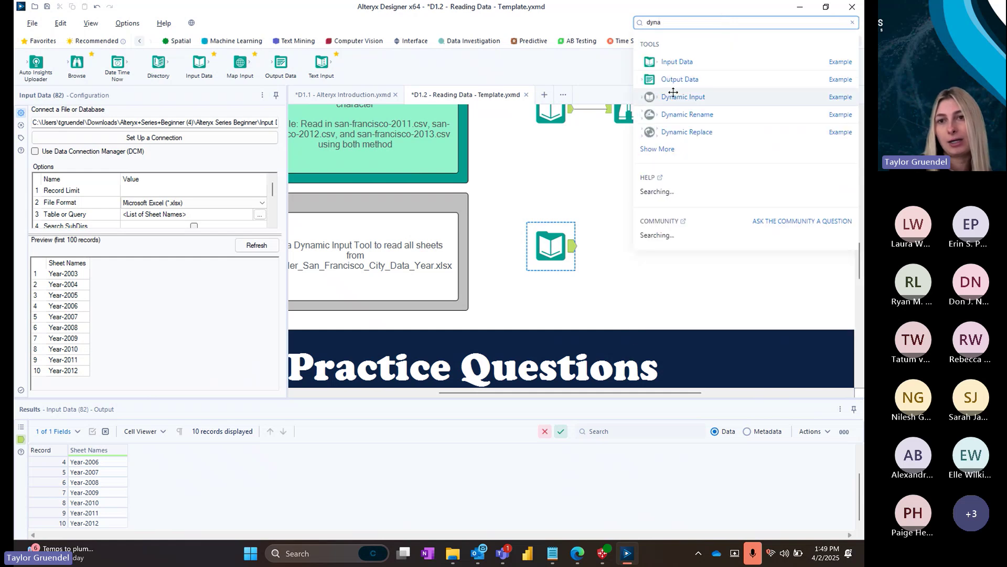
pyautogui.moveTo(673, 93); pyautogui.dragTo(643, 242)
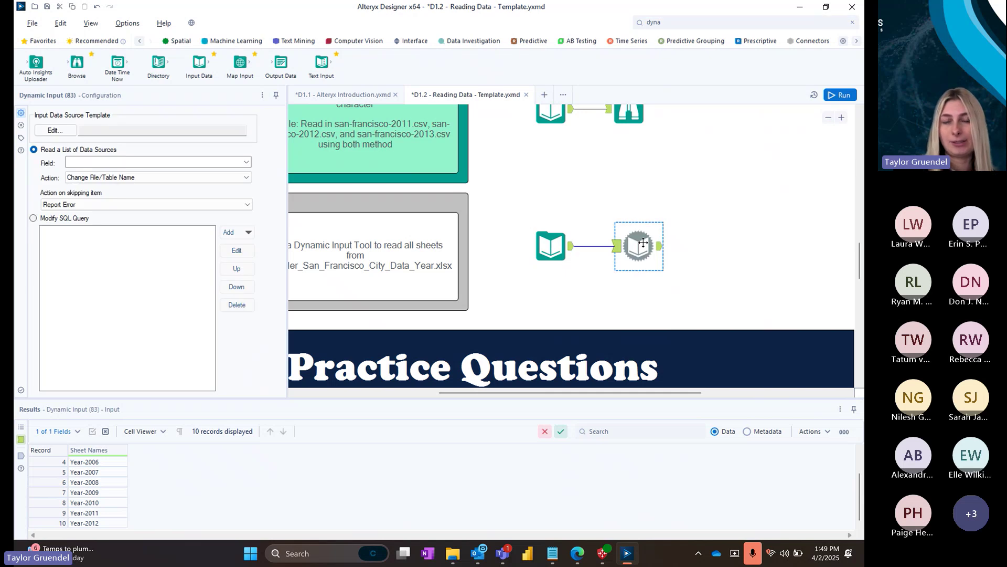
# - Look through the tool categories to locate the Developer category
pyautogui.click(855, 41)
pyautogui.click(855, 41)
pyautogui.click(855, 41)
pyautogui.click(855, 41)
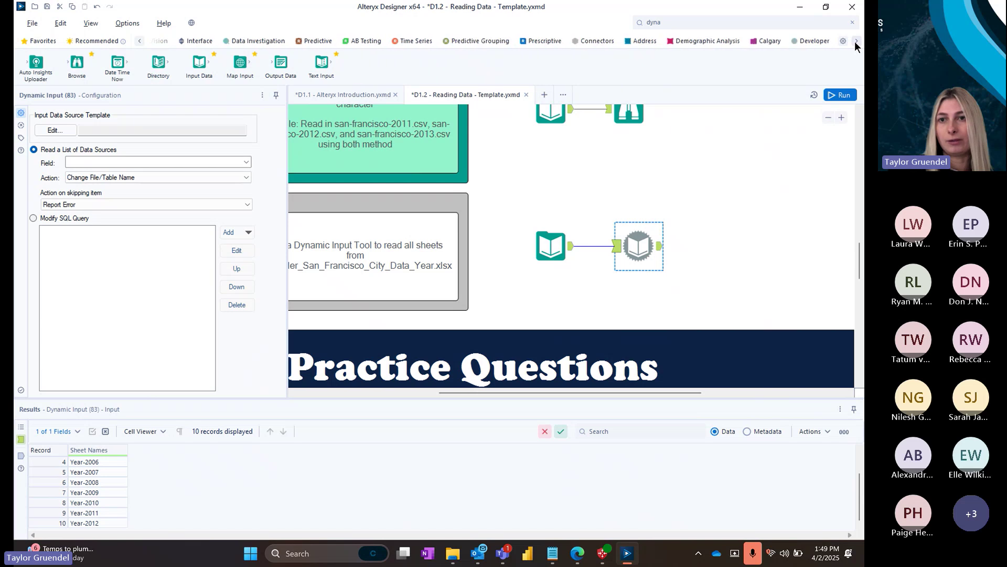
# - Show the tools in the Developer category
pyautogui.click(855, 41)
pyautogui.click(760, 43)
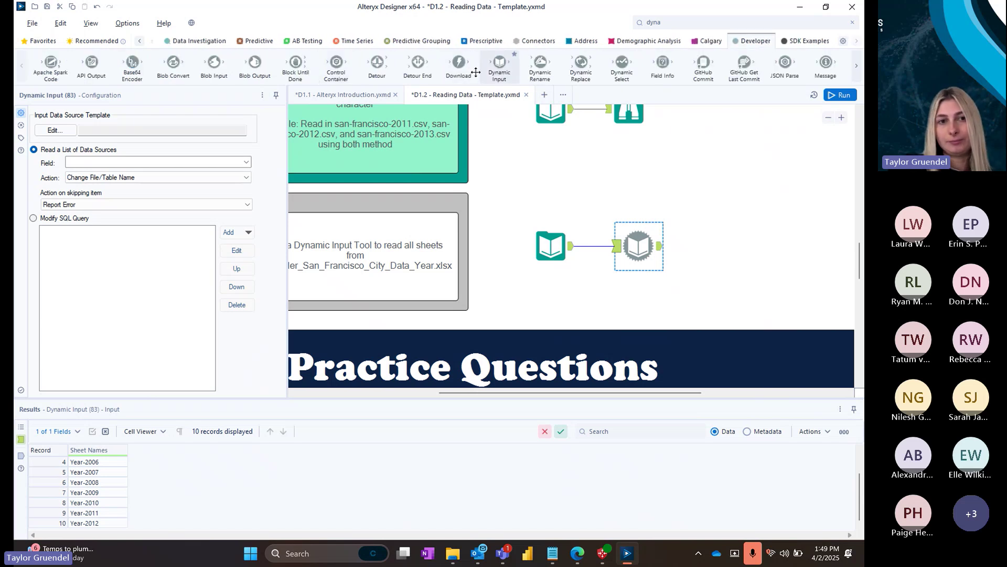
# - Set the Dynamic Input tool's data source template to Controller_San_Francisco_City_Data_Year.xlsx, importing only the list of sheet names
pyautogui.click(49, 130)
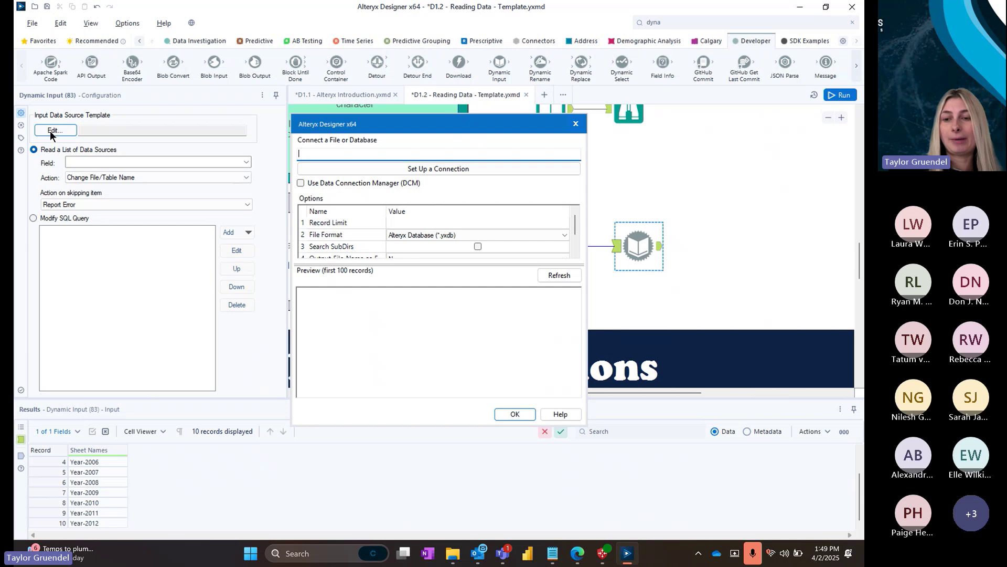
pyautogui.click(371, 169)
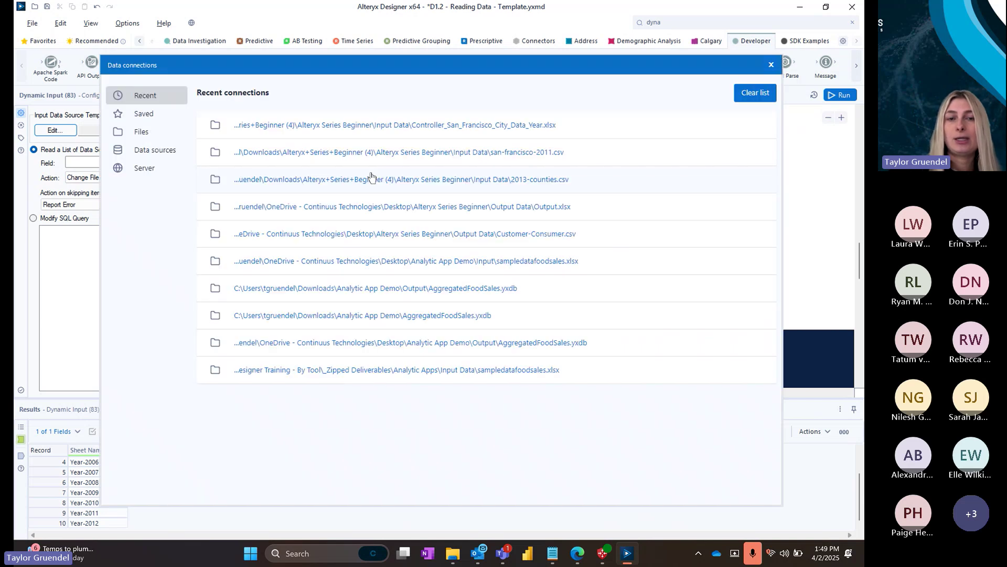
pyautogui.click(391, 127)
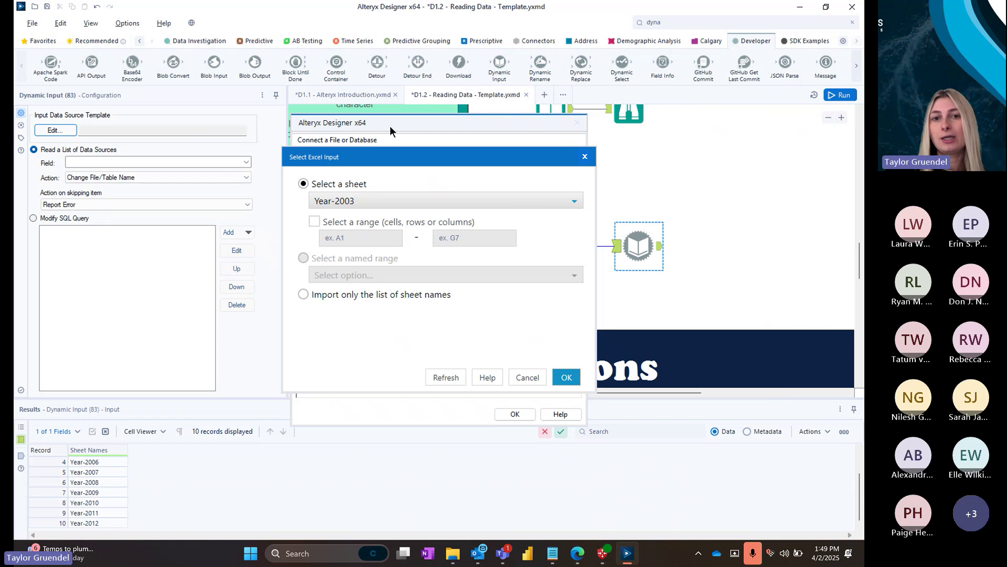
pyautogui.click(303, 294)
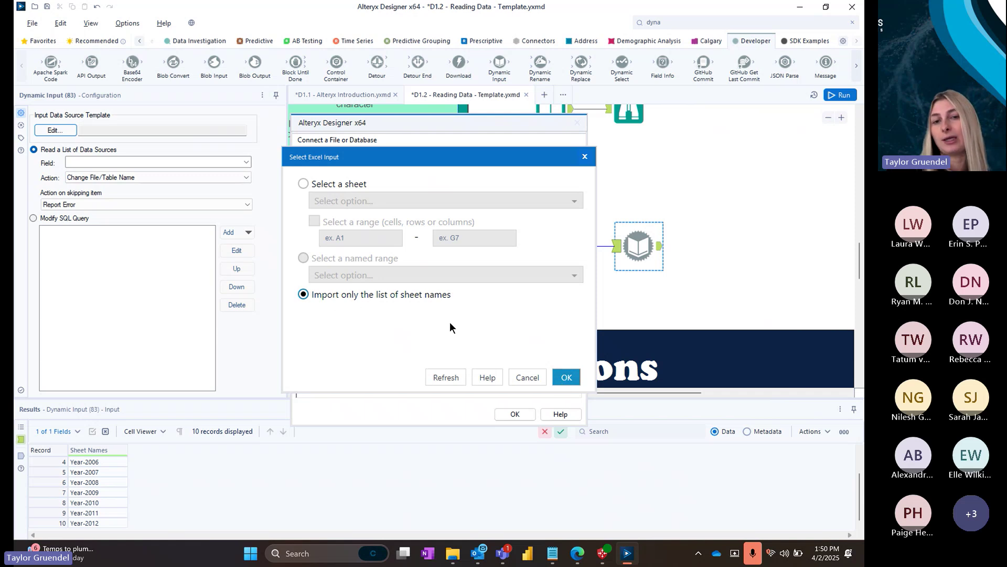
pyautogui.click(566, 377)
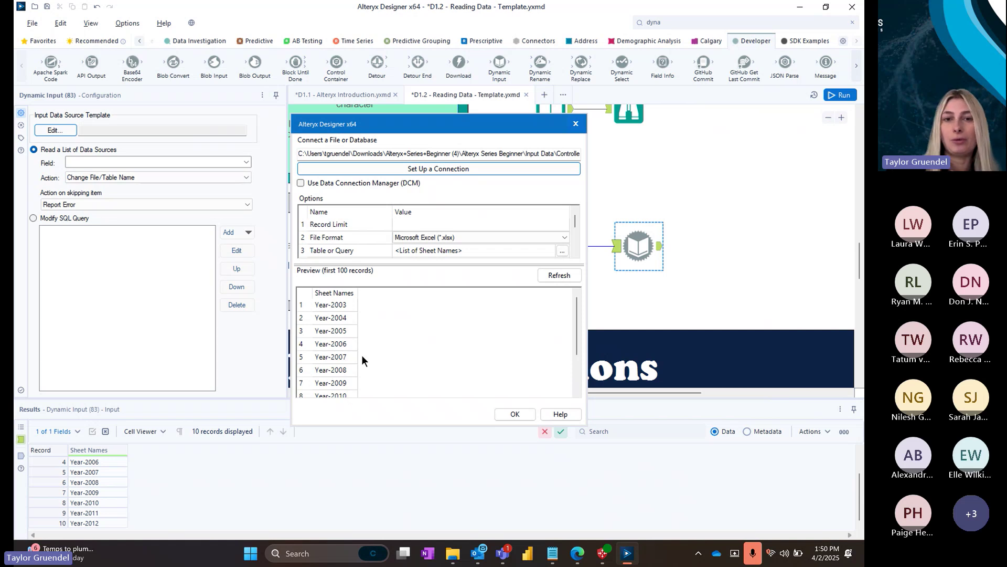
pyautogui.click(507, 414)
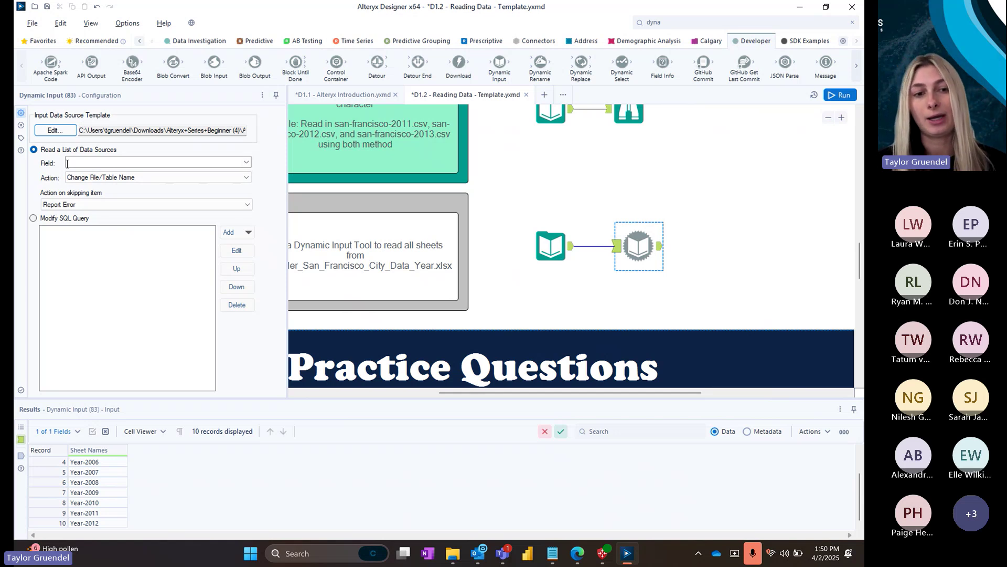
# - Set the Dynamic Input tool to read data sources from the Sheet Names field with the action Change File/Table Name
pyautogui.click(246, 162)
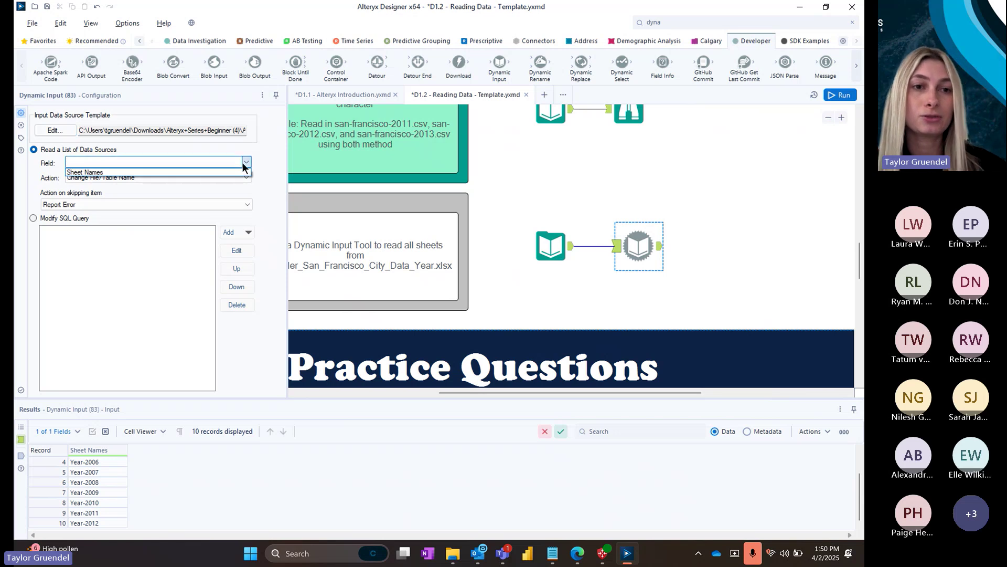
pyautogui.click(130, 172)
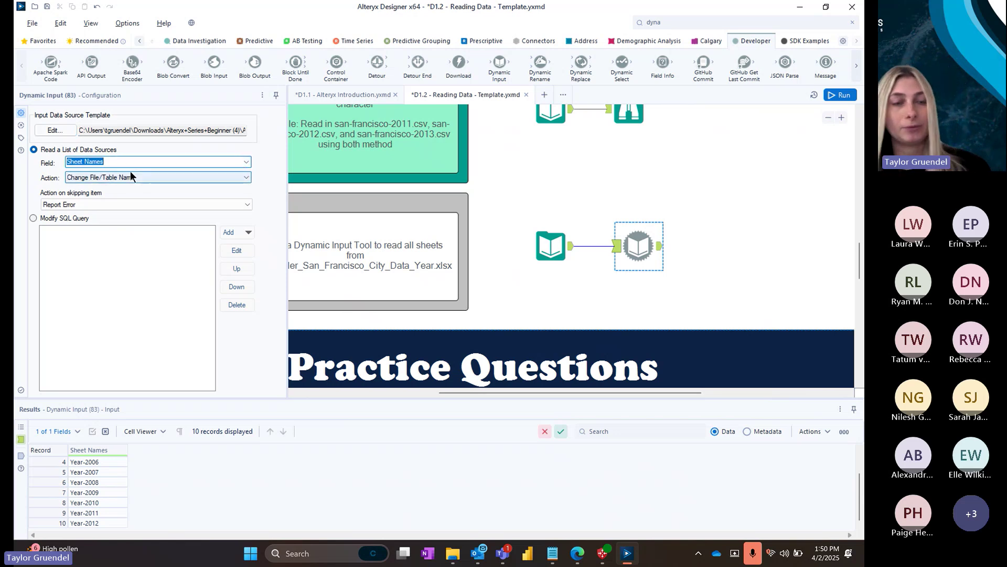
pyautogui.click(128, 181)
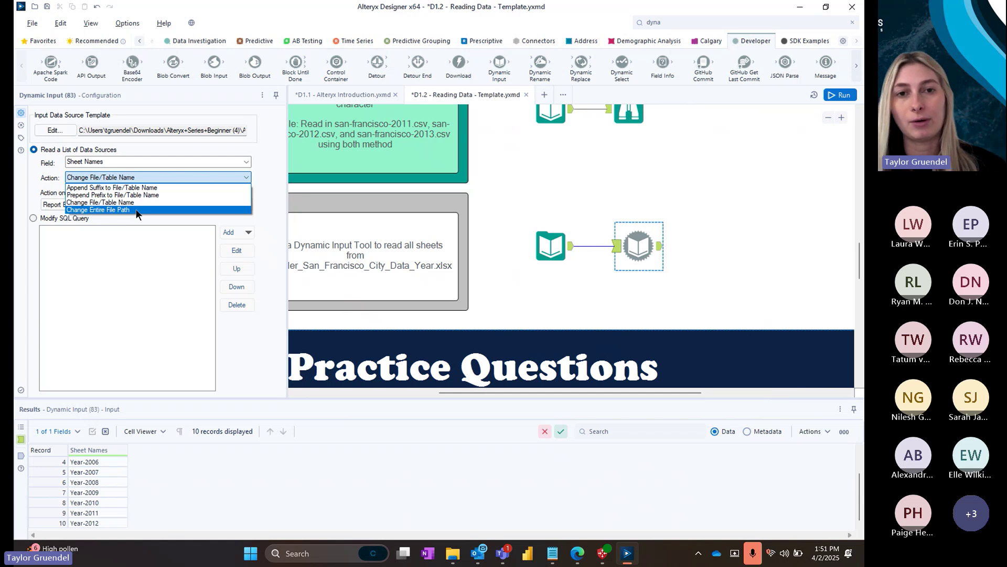
pyautogui.click(115, 202)
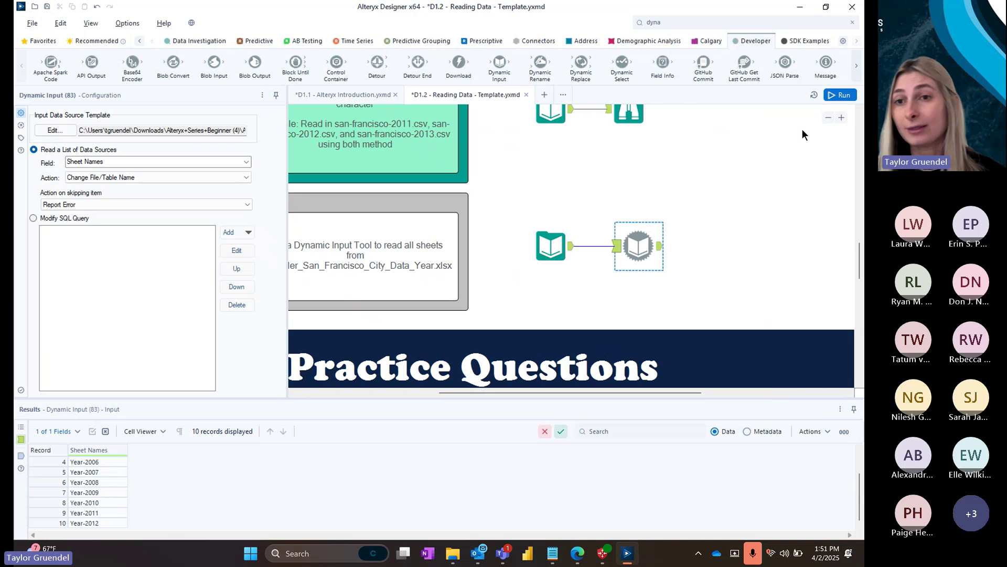
# - Run the workflow, look through the result messages and filter them to warnings only
pyautogui.click(840, 95)
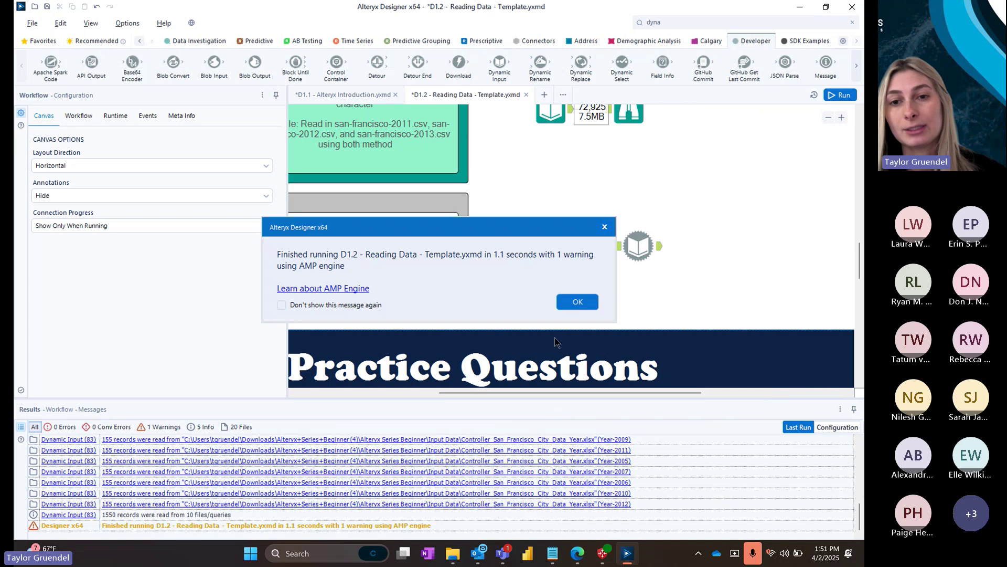
pyautogui.click(577, 303)
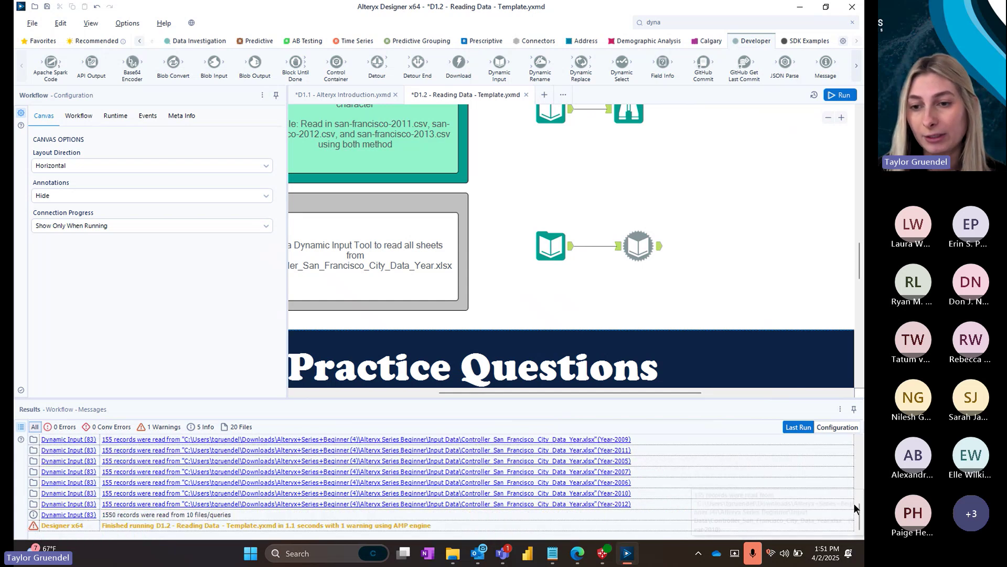
pyautogui.moveTo(857, 509); pyautogui.dragTo(863, 491)
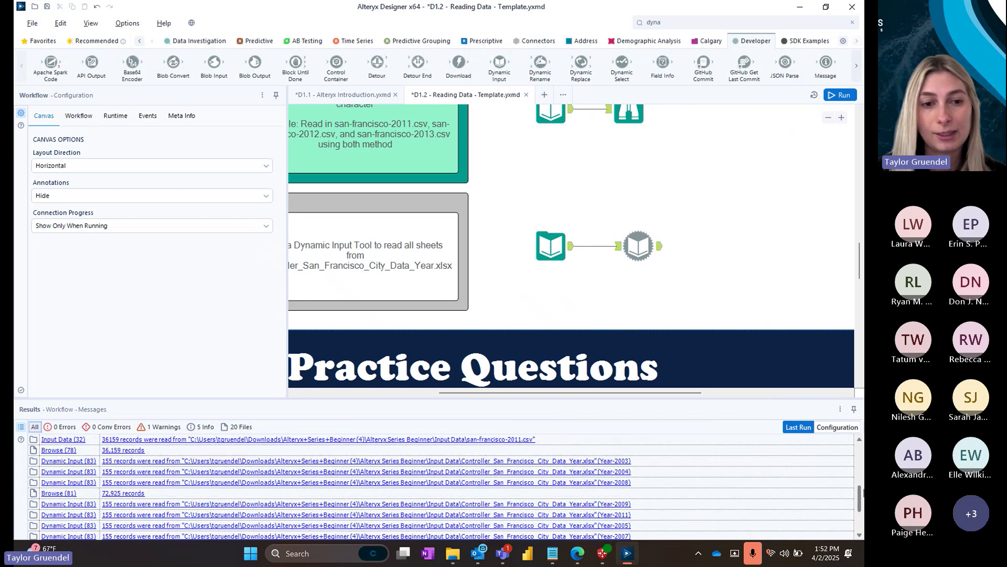
pyautogui.click(162, 428)
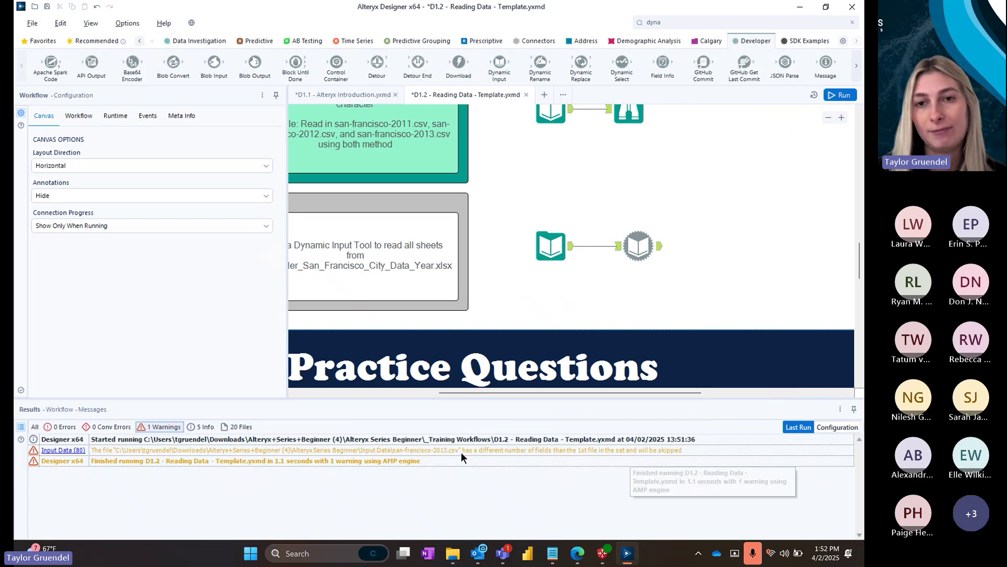
pyautogui.click(646, 120)
pyautogui.click(571, 126)
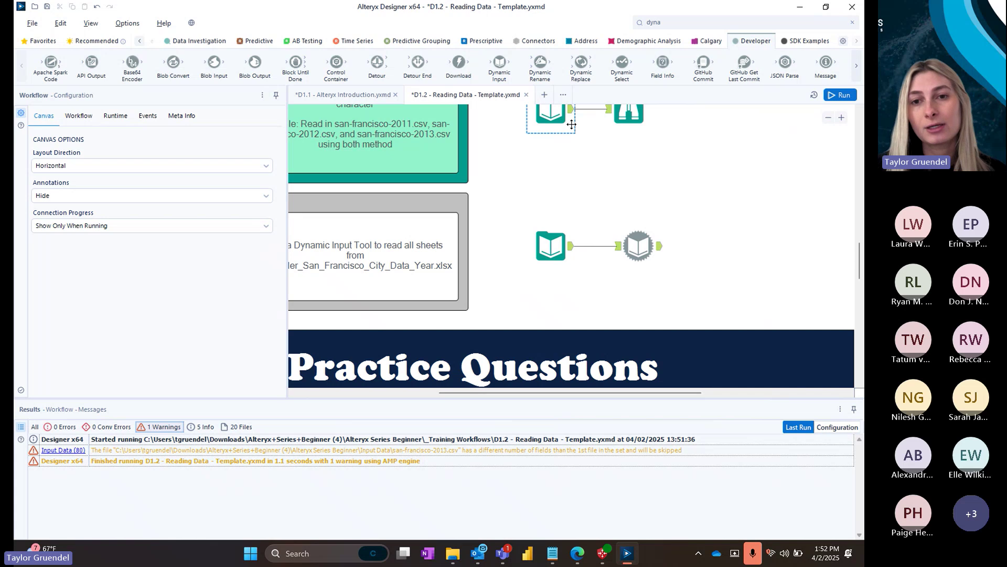
# - View the Dynamic Input tool's output data and browse down through its records
pyautogui.click(638, 245)
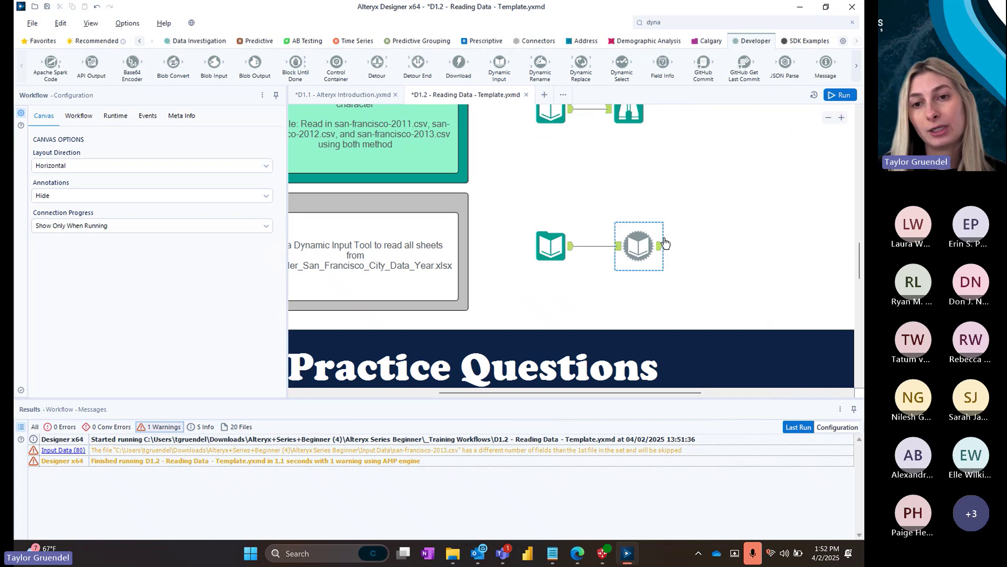
pyautogui.click(659, 246)
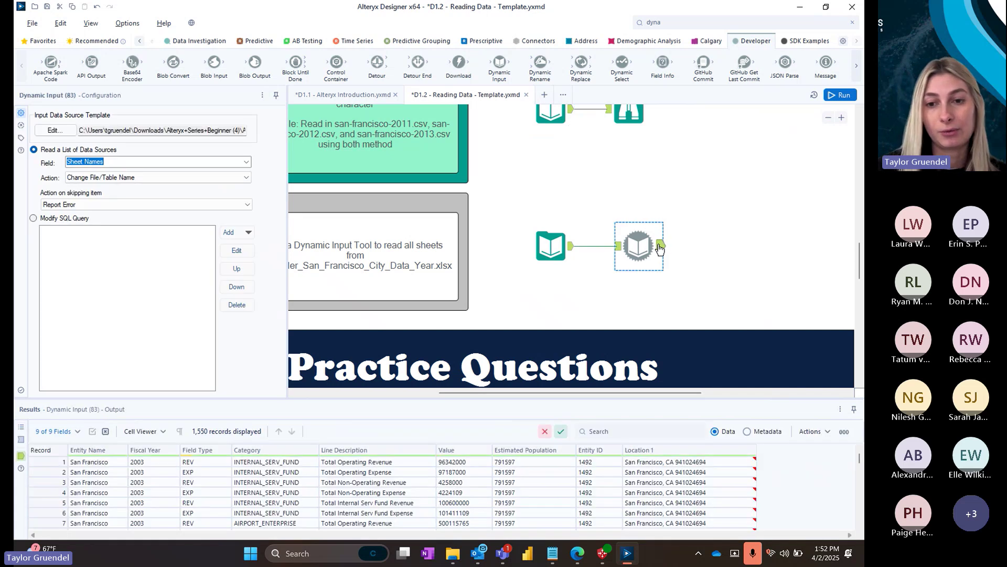
pyautogui.click(109, 473)
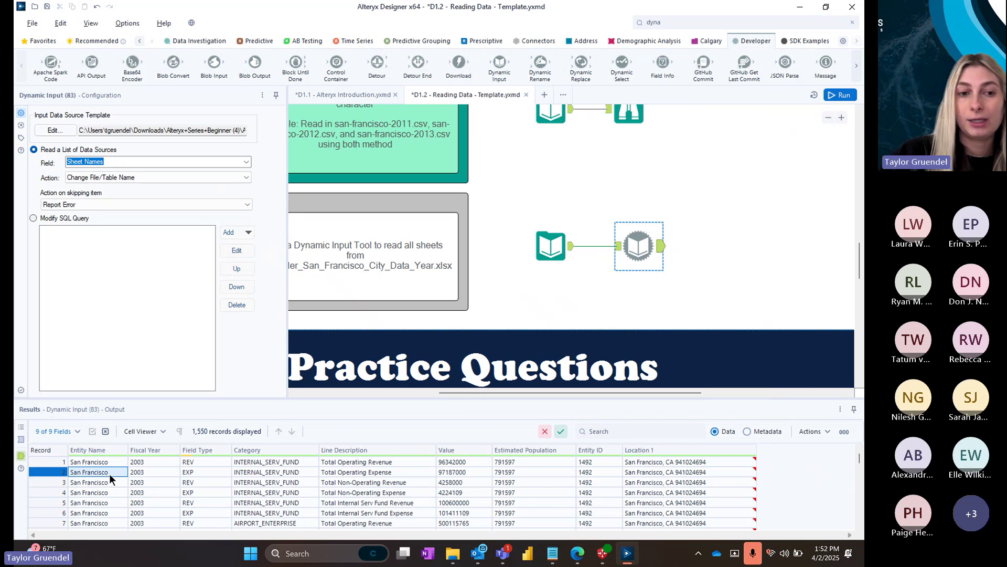
pyautogui.hotkey('shift', 'Down')
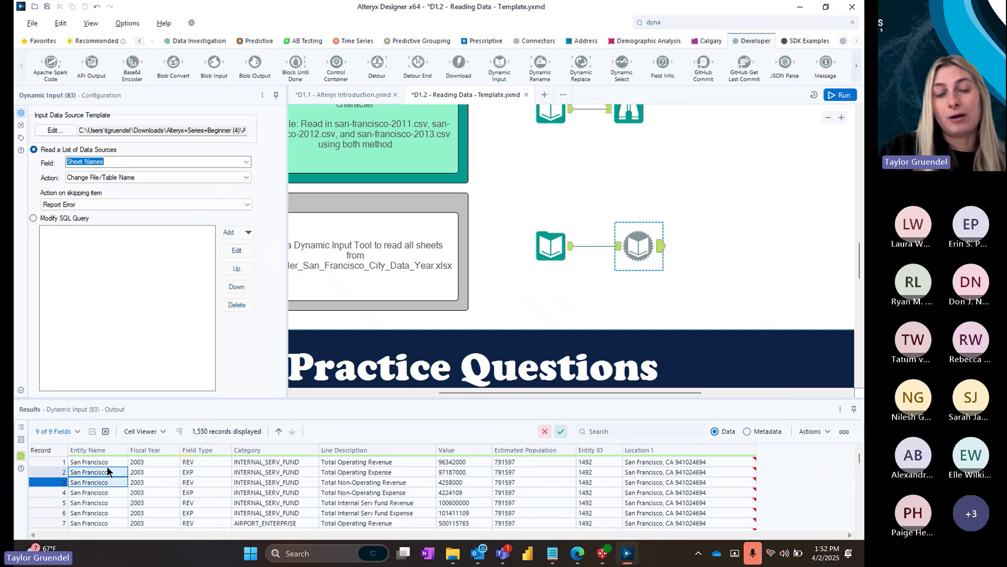
pyautogui.press('Down')
pyautogui.press('Down')
pyautogui.press('Down')
pyautogui.press('Down')
pyautogui.press('Down')
pyautogui.press('Down')
pyautogui.press('Down')
pyautogui.press('Down')
pyautogui.press('Down')
pyautogui.press('Down')
pyautogui.press('Down')
pyautogui.press('Down')
pyautogui.press('Down')
pyautogui.press('Down')
pyautogui.press('Down')
pyautogui.press('Down')
pyautogui.press('Down')
pyautogui.press('Down')
pyautogui.press('Down')
pyautogui.press('Down')
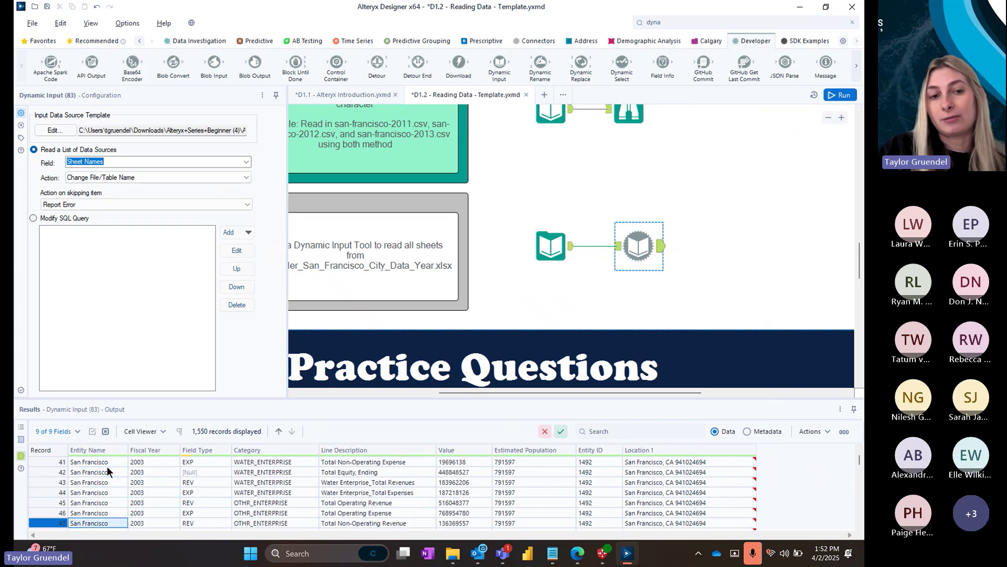
pyautogui.press('Down')
pyautogui.press('Down')
pyautogui.press('Down')
pyautogui.press('Down')
pyautogui.press('Down')
pyautogui.press('Down')
pyautogui.press('Down')
pyautogui.press('Down')
pyautogui.press('Down')
pyautogui.press('Down')
pyautogui.press('Down')
pyautogui.press('Down')
pyautogui.press('Down')
pyautogui.press('Down')
pyautogui.press('Down')
pyautogui.press('Down')
pyautogui.press('Down')
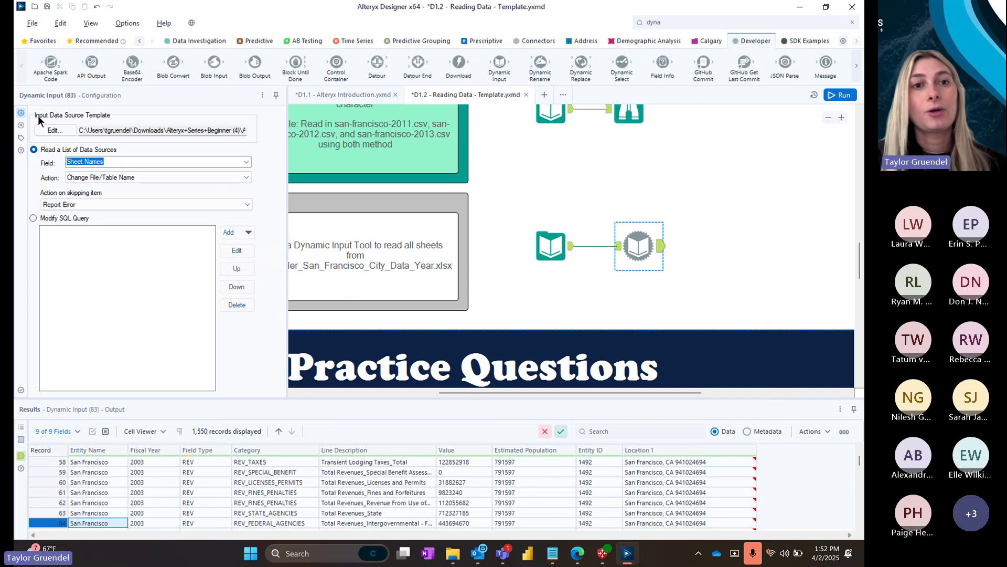
# - Show the Favorites tools and go back through the tool categories
pyautogui.click(36, 42)
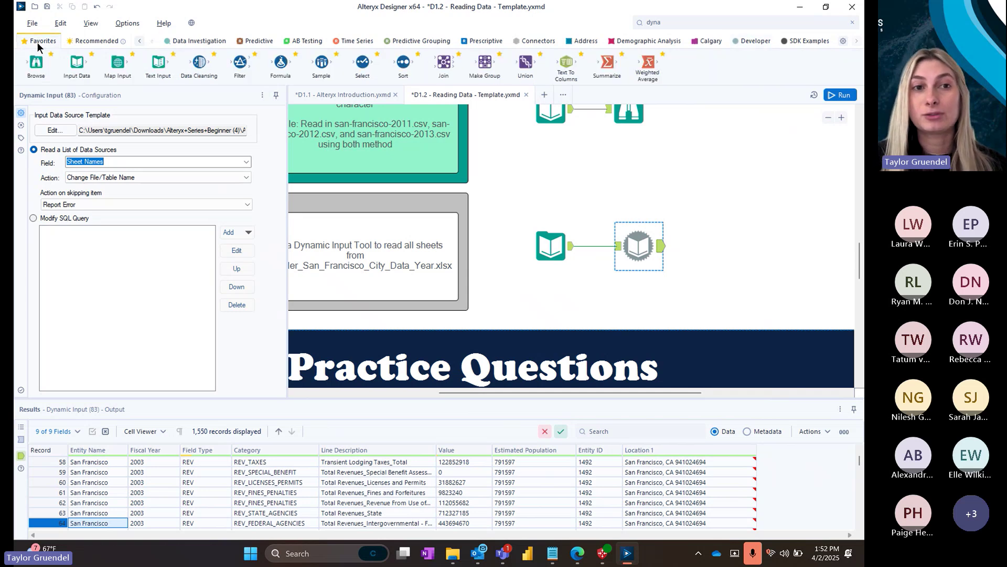
pyautogui.click(139, 42)
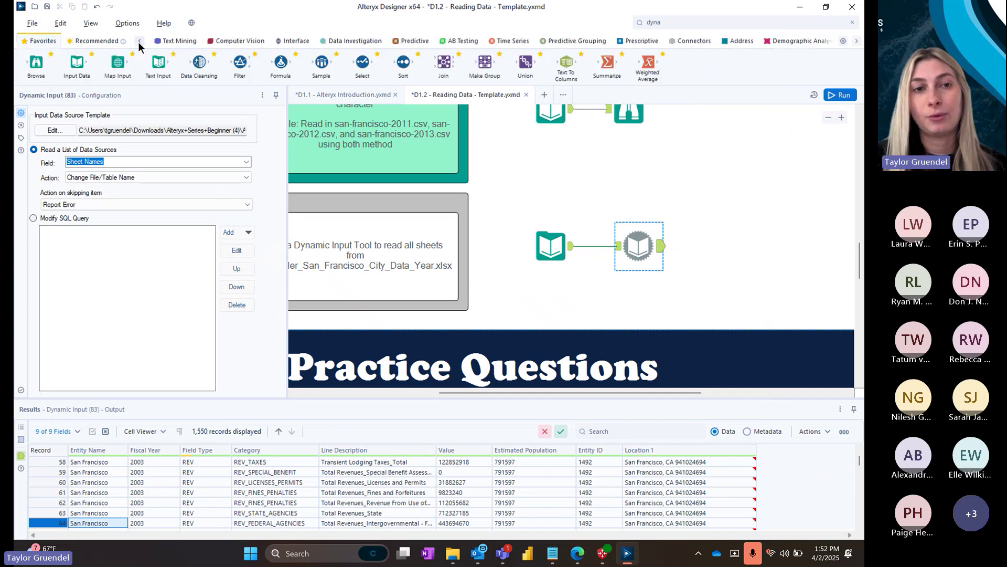
# - Attach a Browse tool to the Dynamic Input tool's output, run the workflow and dismiss the completion message
pyautogui.click(139, 42)
pyautogui.click(139, 42)
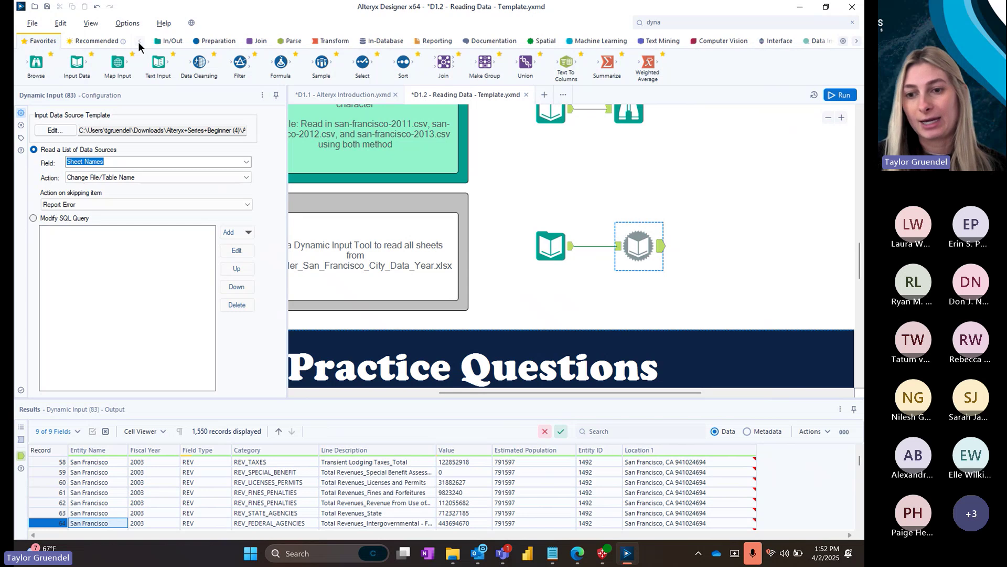
pyautogui.moveTo(36, 63); pyautogui.dragTo(716, 245)
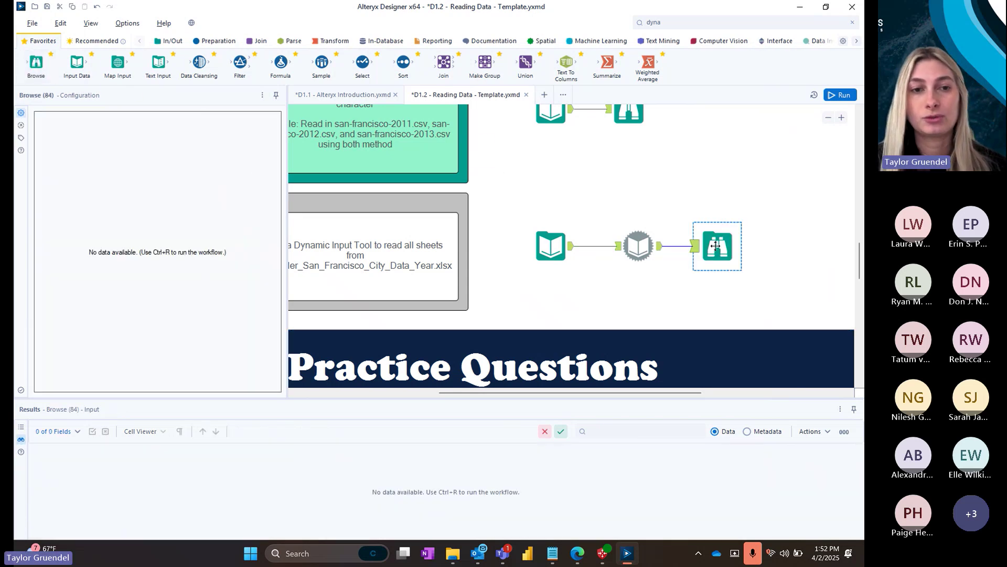
pyautogui.click(840, 95)
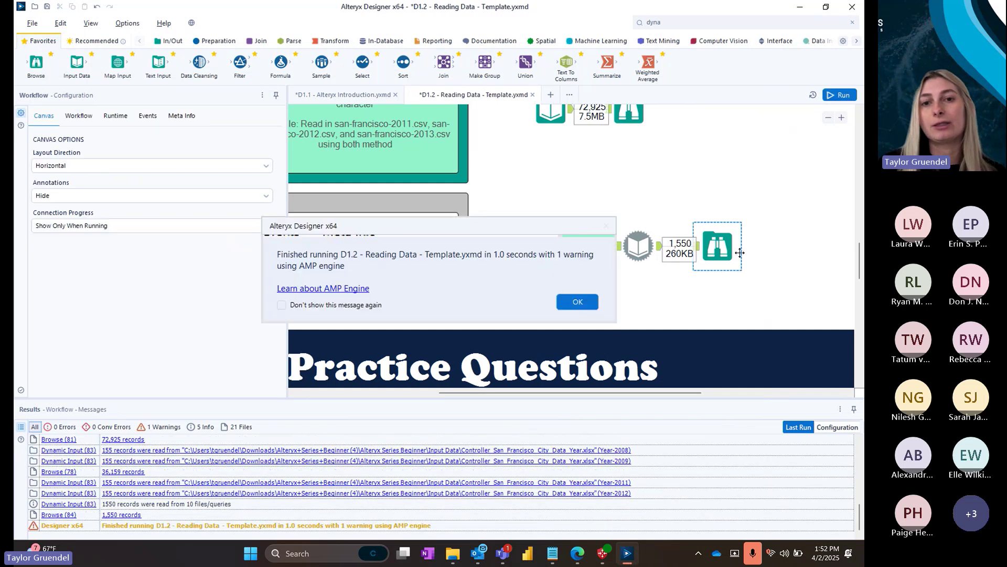
pyautogui.click(576, 301)
# - Examine the new Browse tool's data profile and expand the full list of distinct Fiscal Year values
pyautogui.click(729, 256)
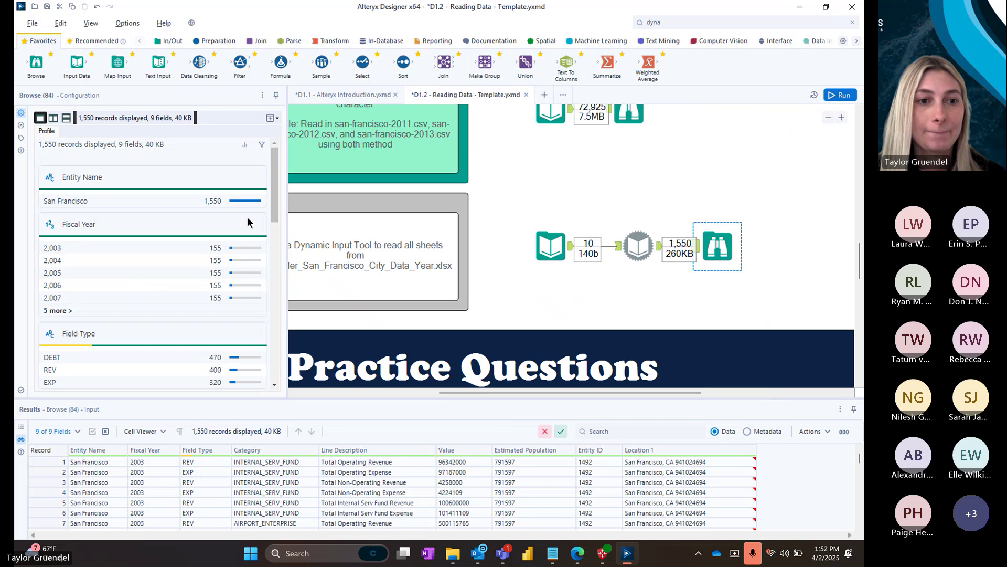
pyautogui.scroll(-2, 275, 200)
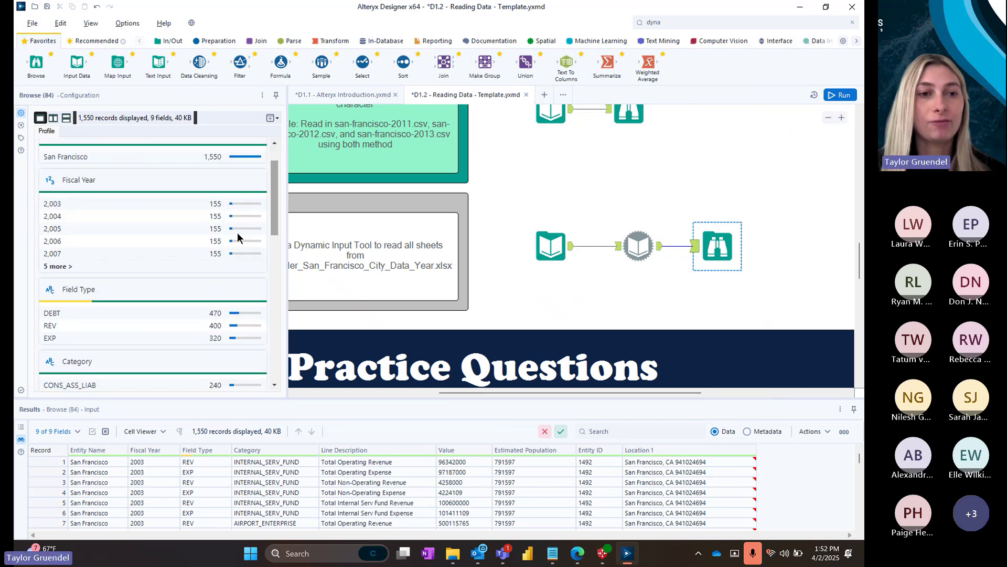
pyautogui.click(56, 267)
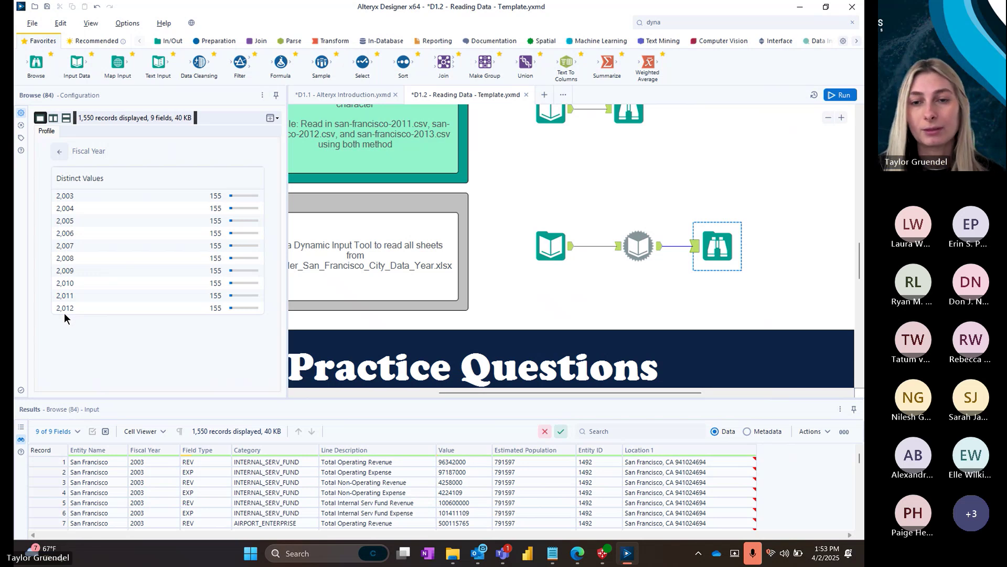
# - Save the changes to the D1.2 - Reading Data - Template workflow under its existing name
pyautogui.click(824, 121)
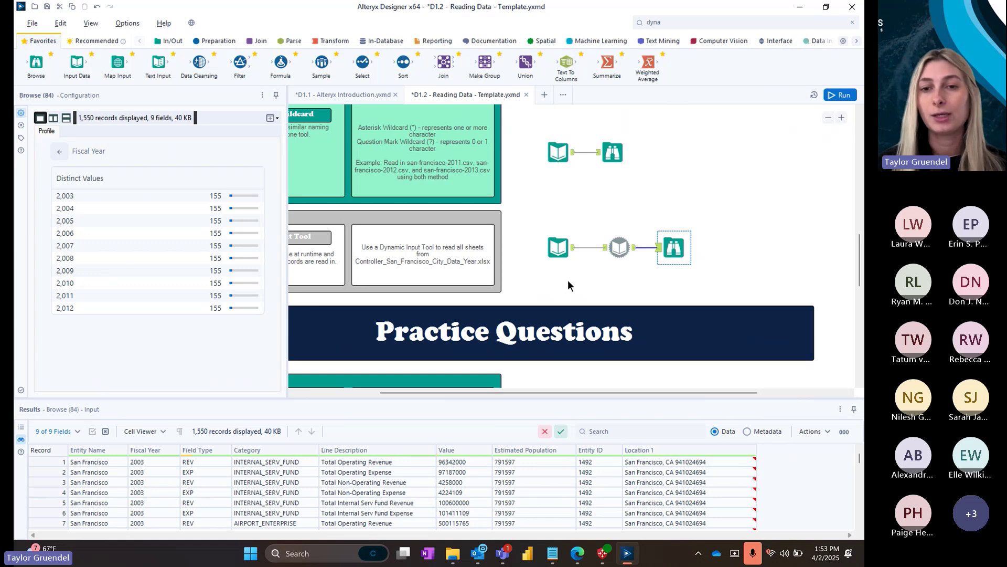
pyautogui.moveTo(860, 262); pyautogui.dragTo(855, 218)
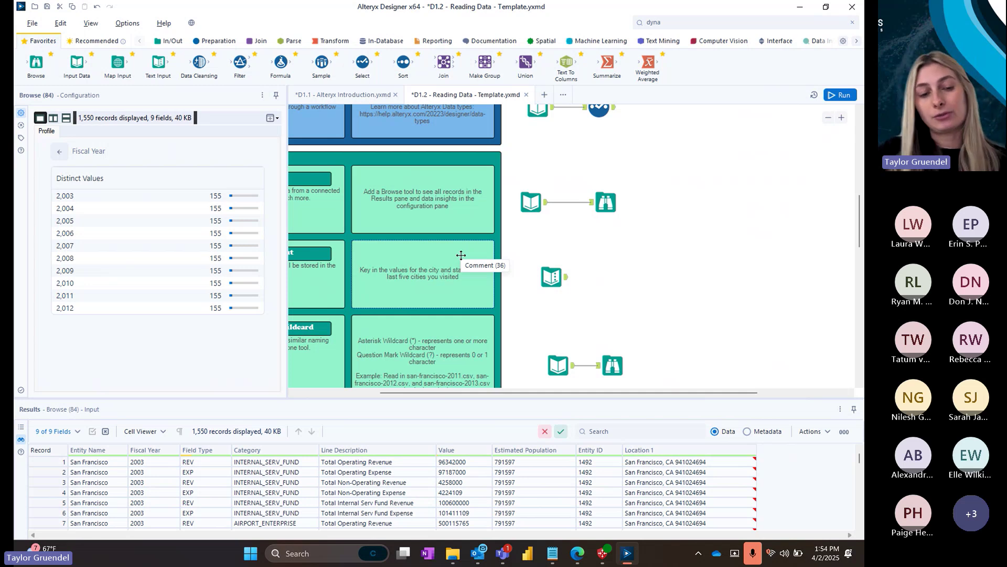
pyautogui.hotkey('ctrl', 's')
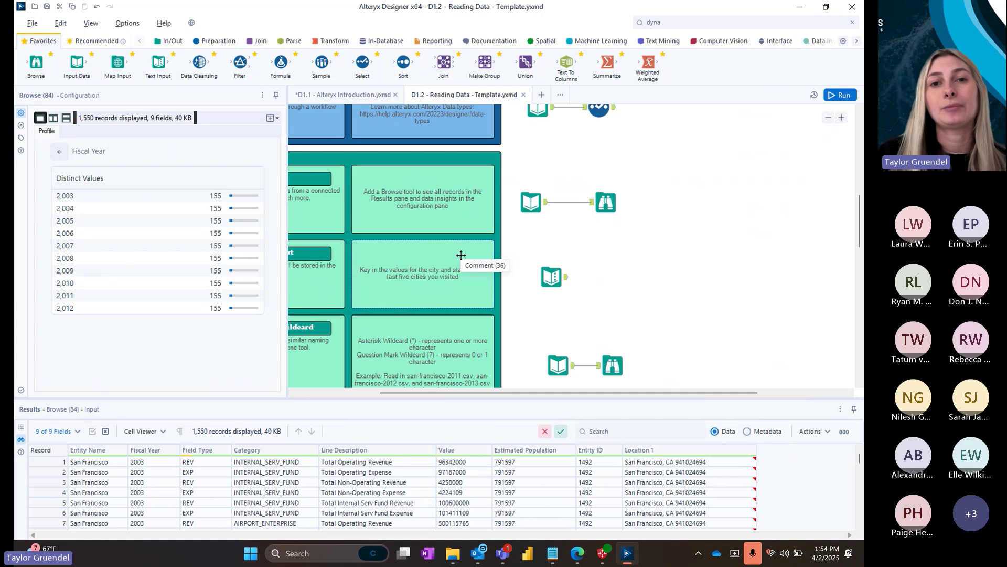
pyautogui.click(25, 23)
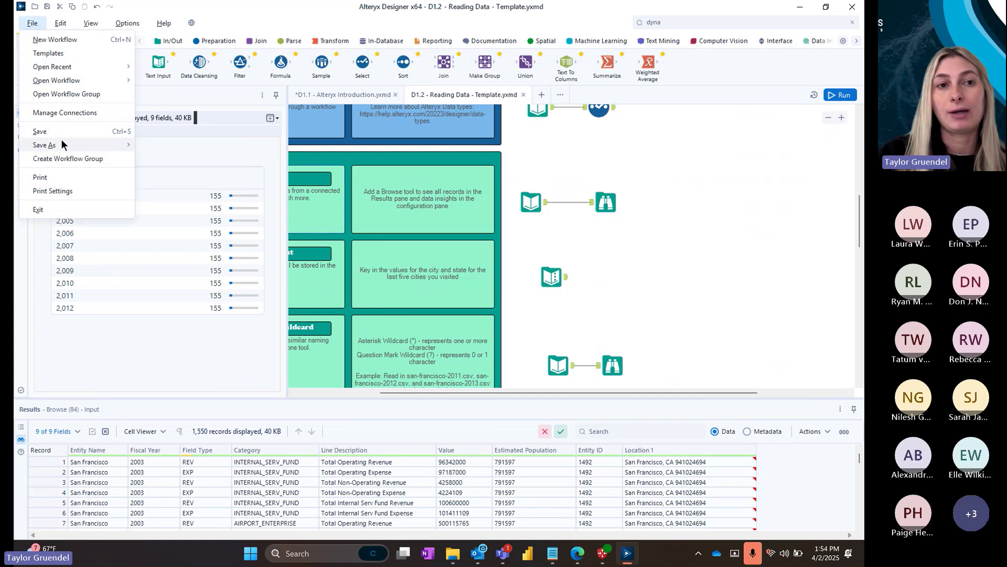
pyautogui.moveTo(62, 141)
pyautogui.click(174, 153)
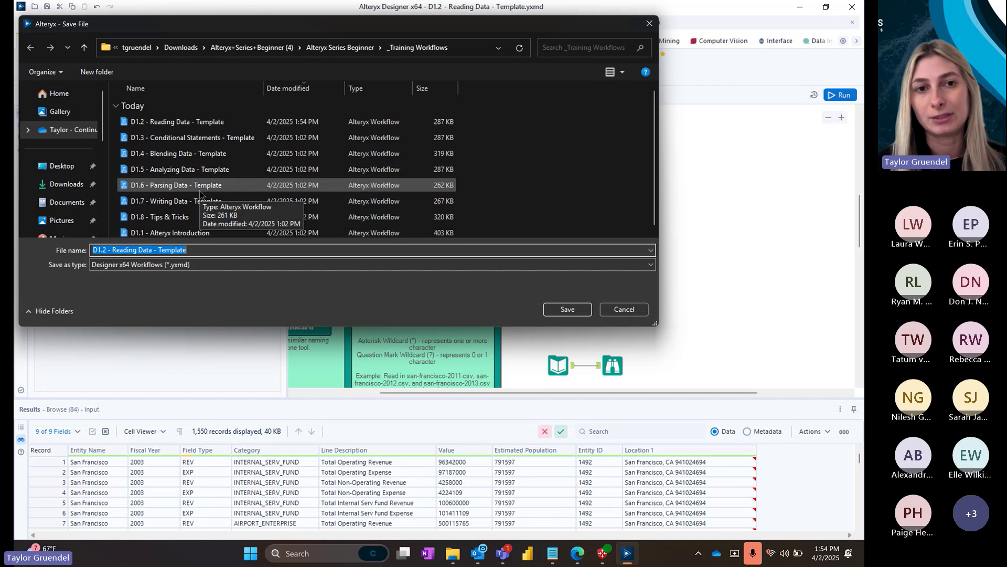
pyautogui.click(634, 312)
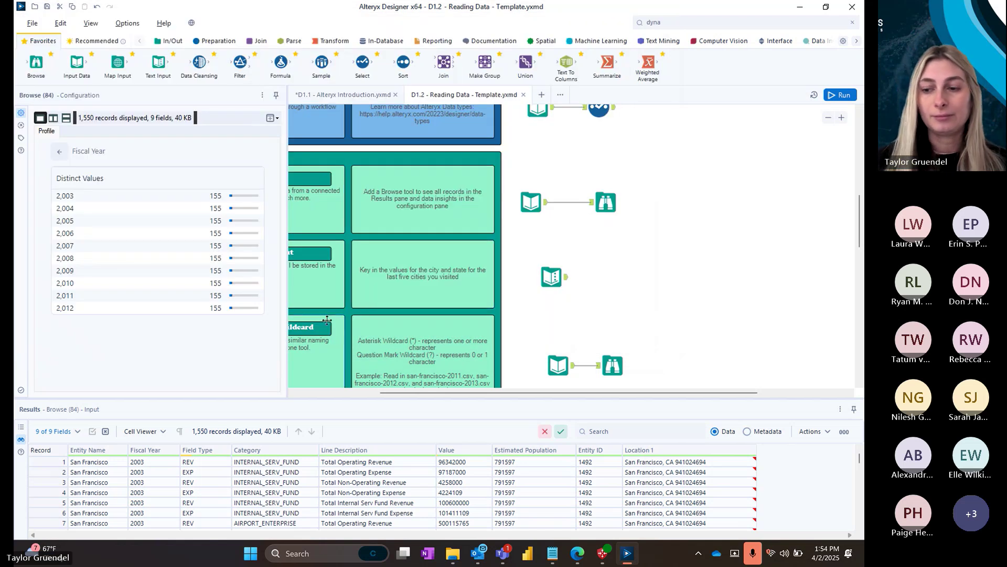
# - Open the workflow D1.3 - Conditional Statements - Template from the _Training Workflows folder
pyautogui.click(34, 28)
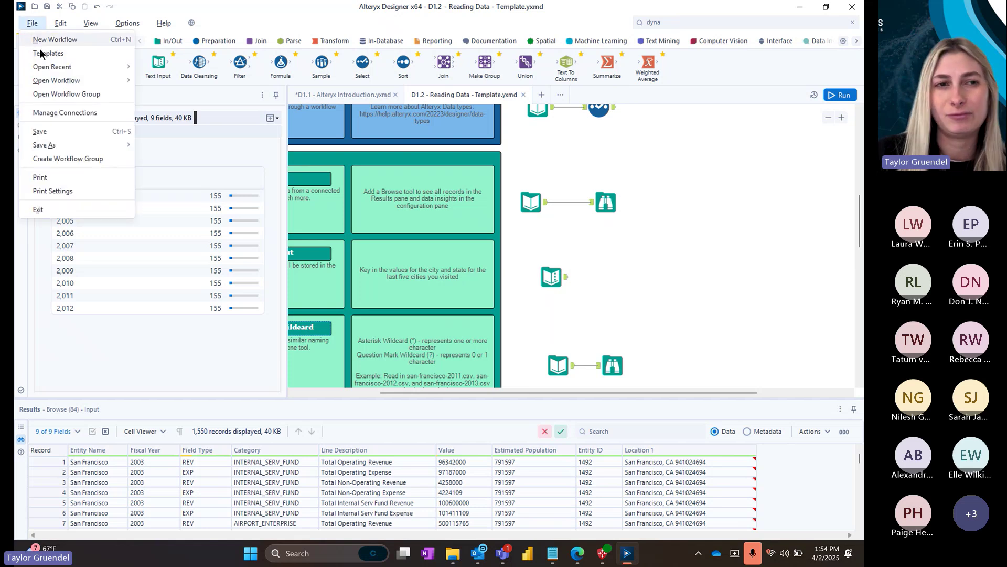
pyautogui.moveTo(60, 85)
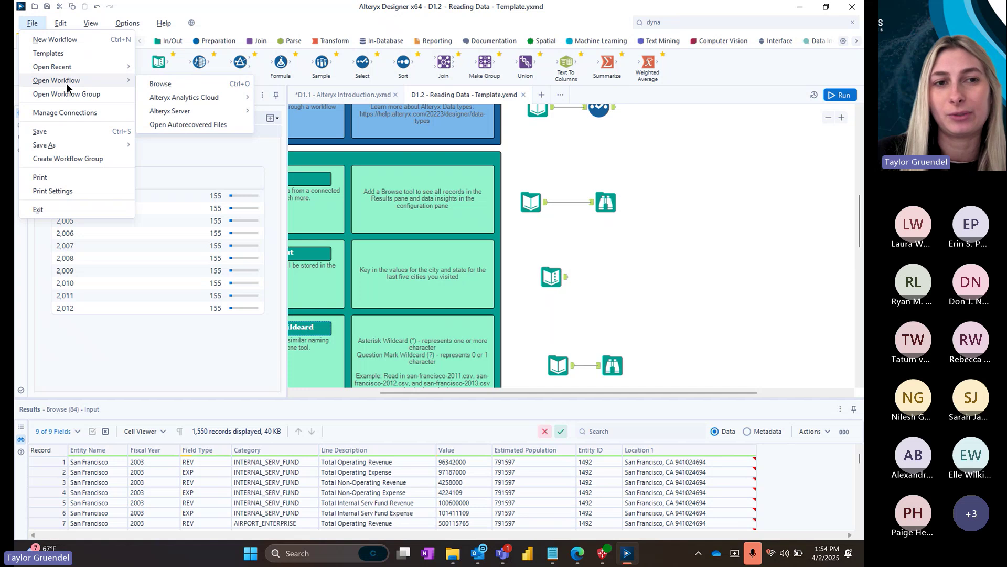
pyautogui.moveTo(90, 68)
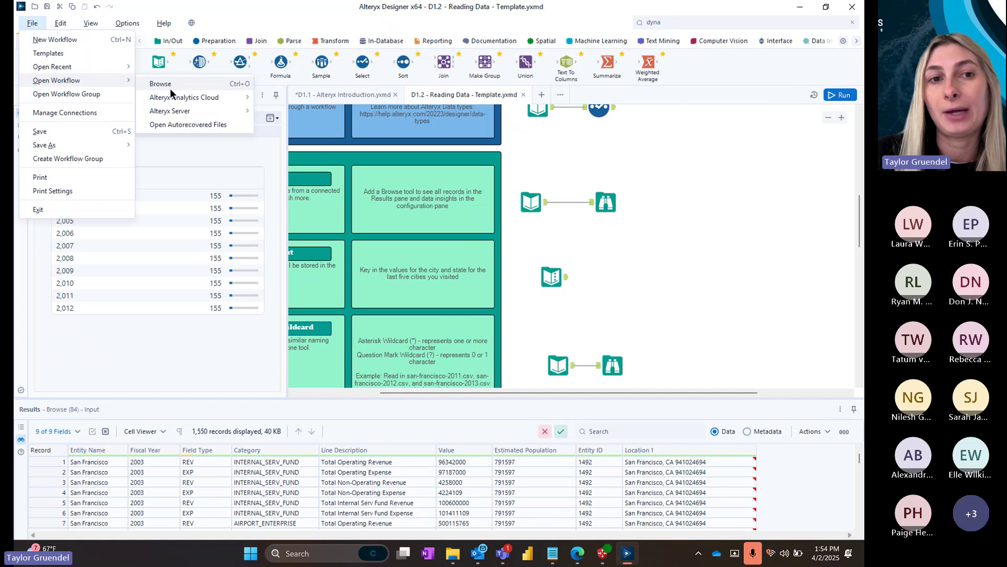
pyautogui.click(170, 88)
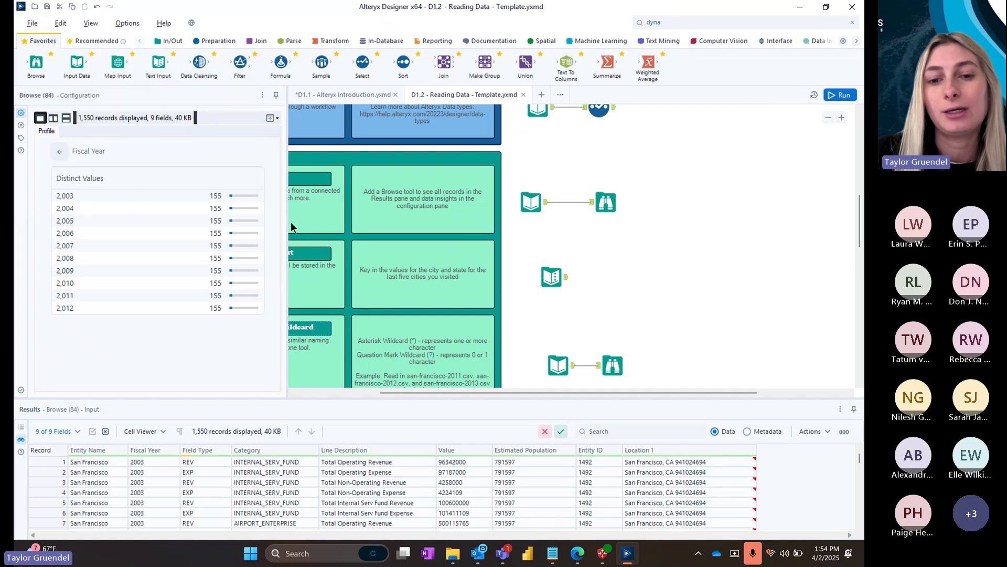
pyautogui.moveTo(458, 555)
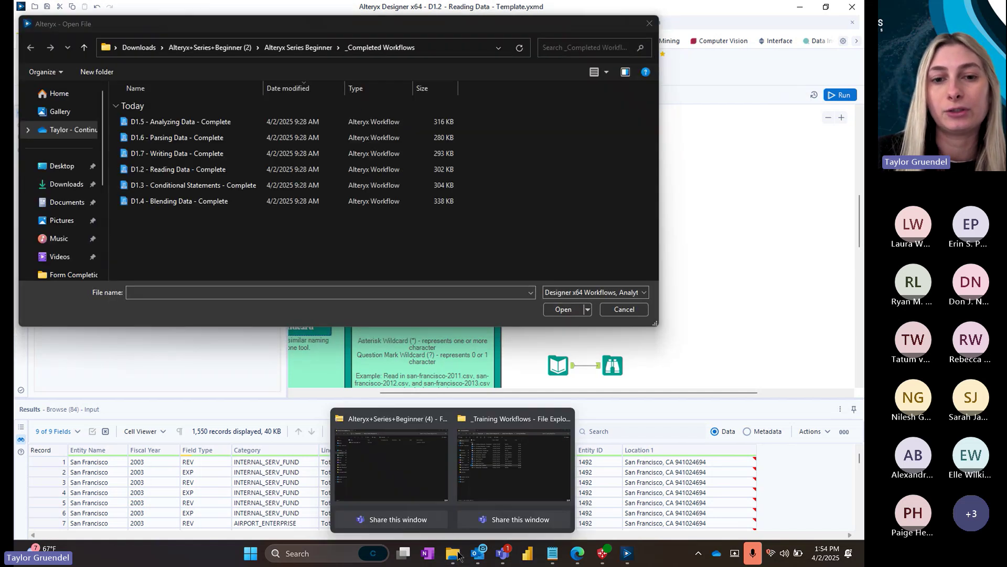
pyautogui.click(498, 460)
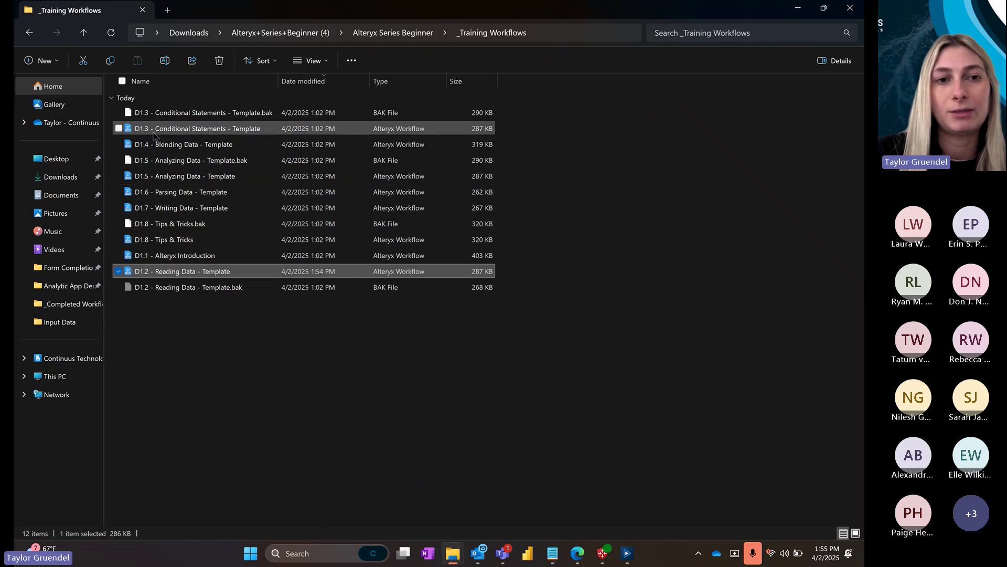
pyautogui.click(838, 17)
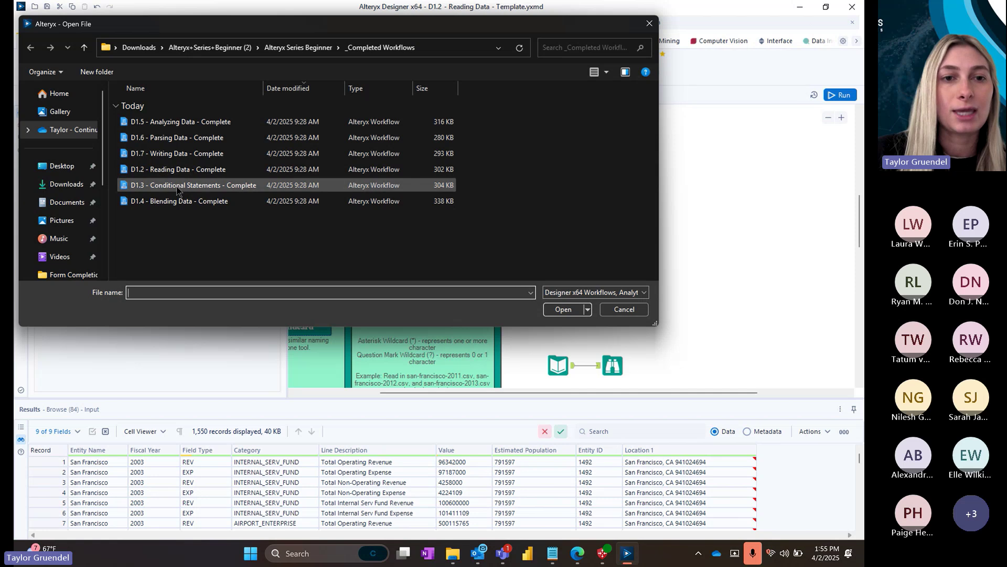
pyautogui.click(298, 47)
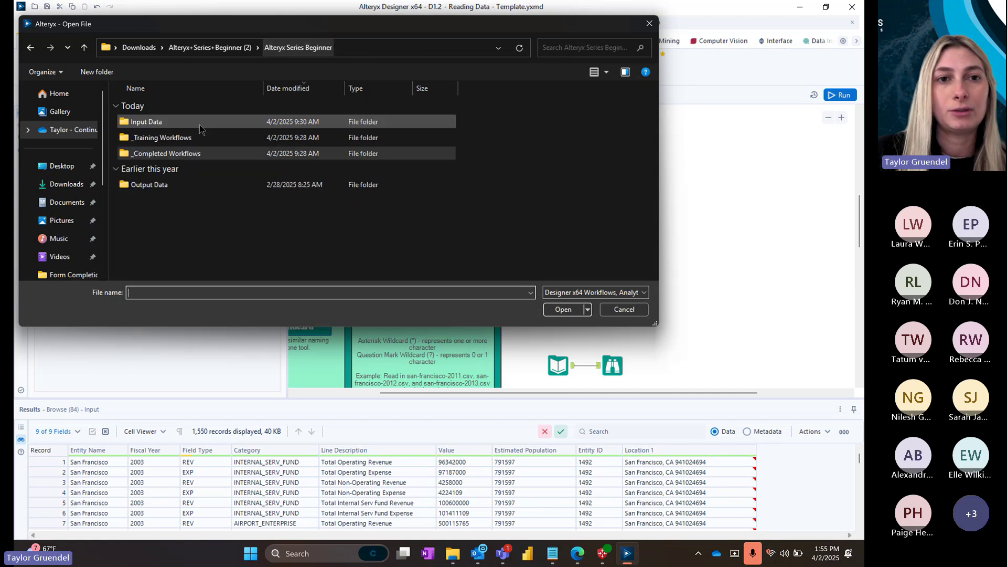
pyautogui.doubleClick(162, 137)
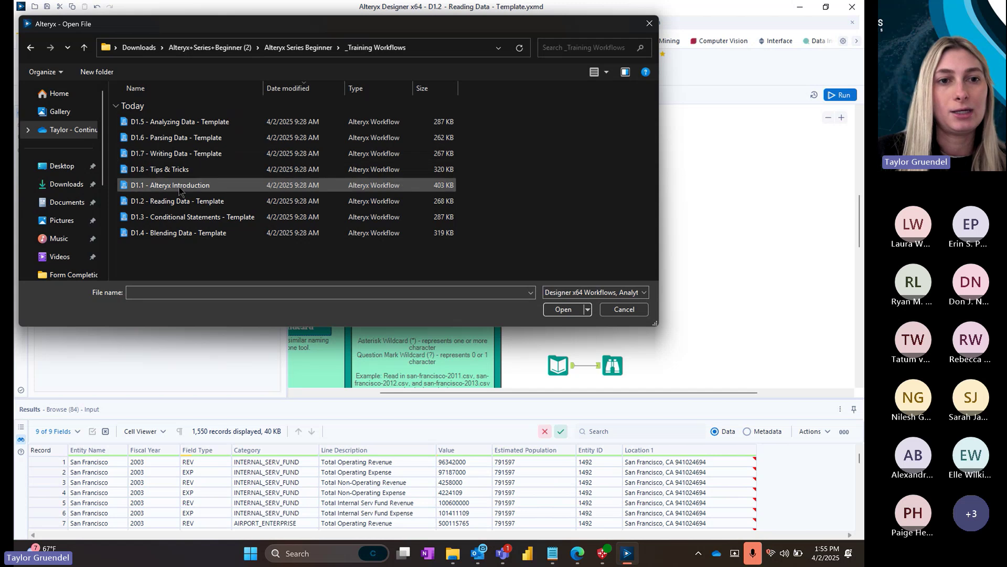
pyautogui.doubleClick(194, 218)
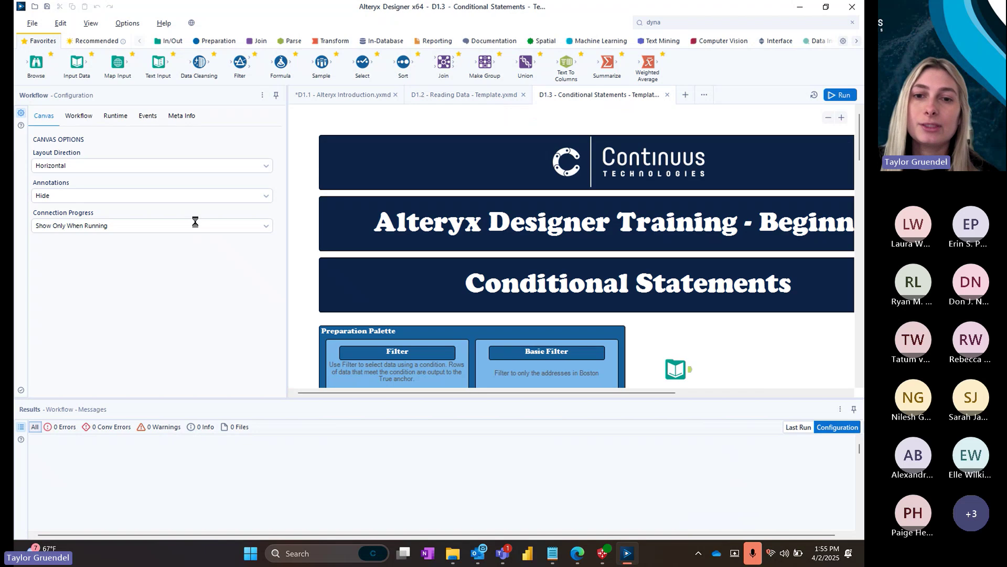
pyautogui.click(196, 226)
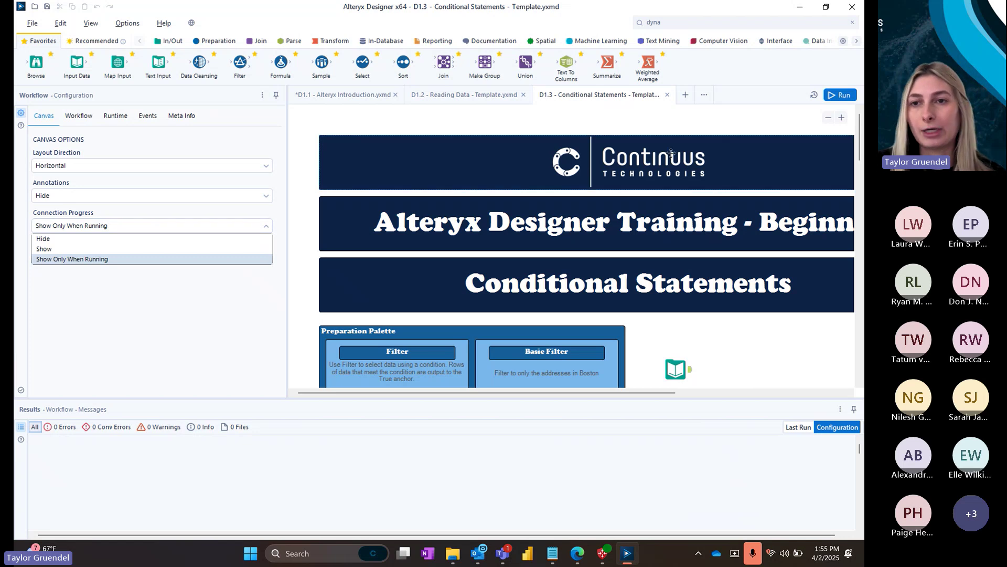
# - Configure the Filter tool in the Basic Filter exercise with a basic filter where CITY equals Boston
pyautogui.click(828, 120)
pyautogui.click(828, 121)
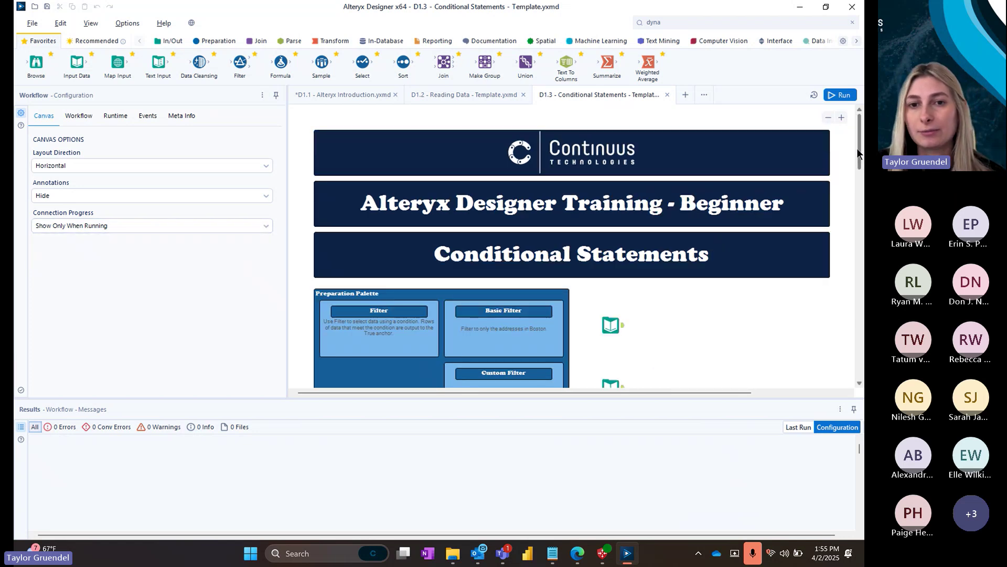
pyautogui.moveTo(857, 148); pyautogui.dragTo(857, 163)
pyautogui.click(840, 119)
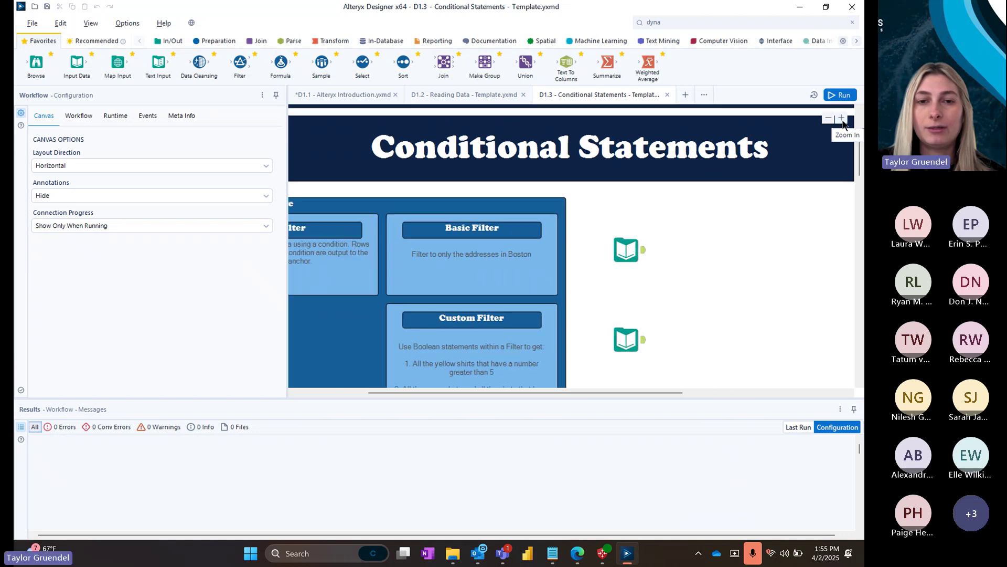
pyautogui.click(840, 120)
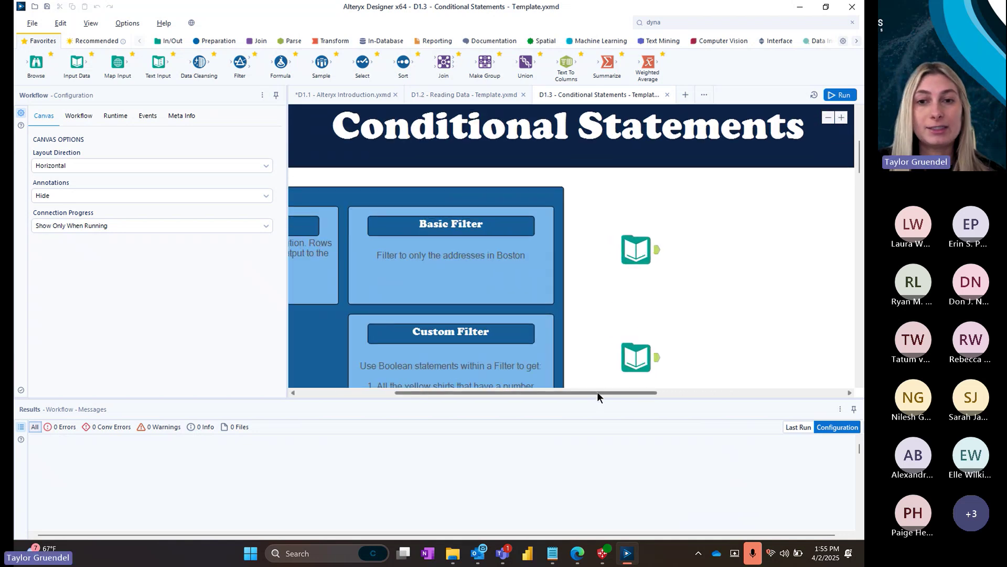
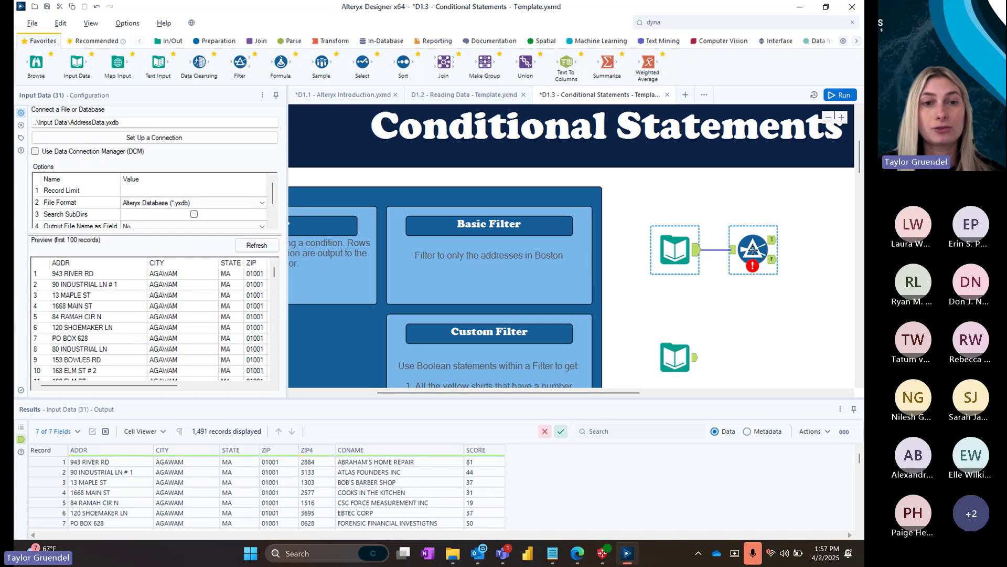
pyautogui.click(753, 250)
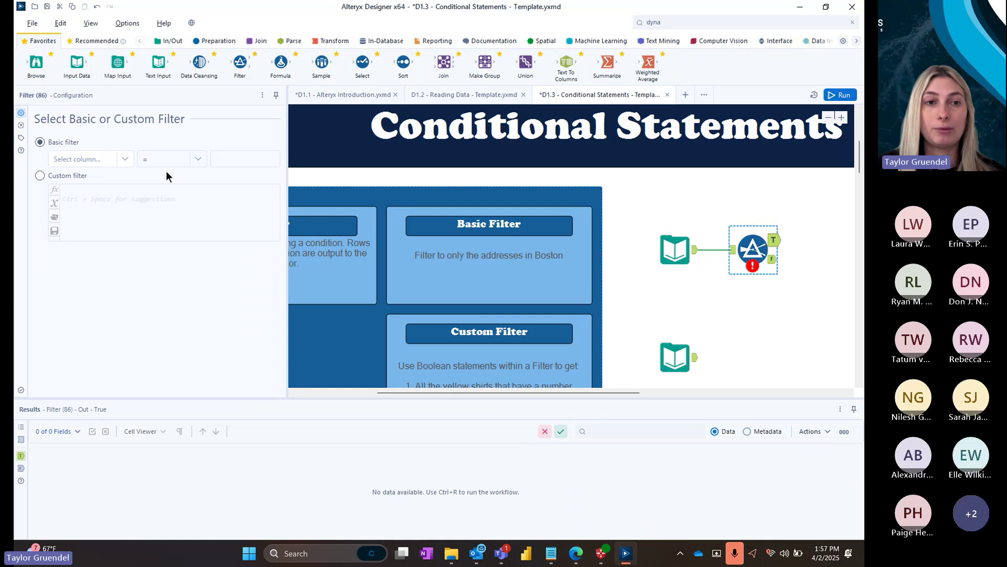
pyautogui.click(123, 163)
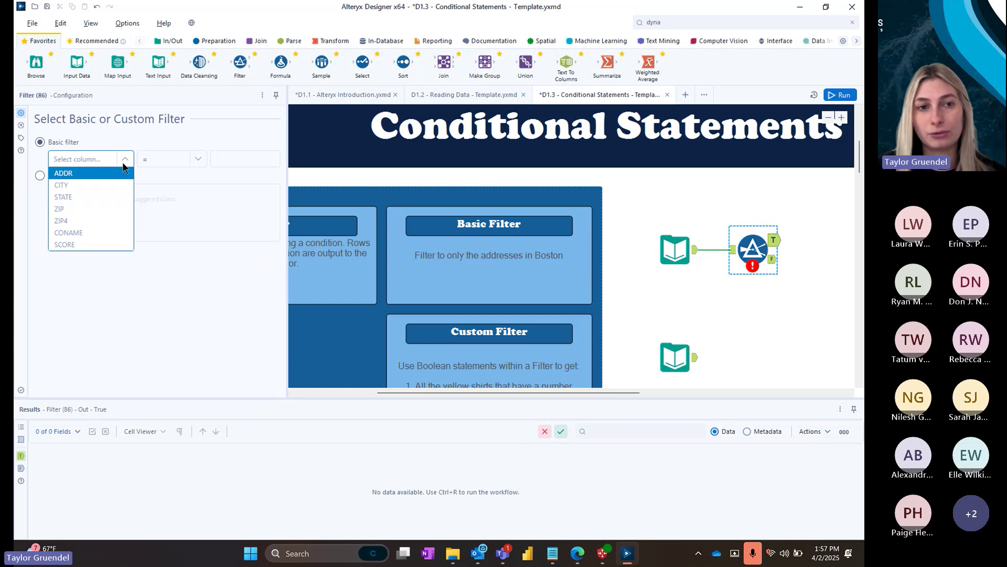
pyautogui.click(98, 190)
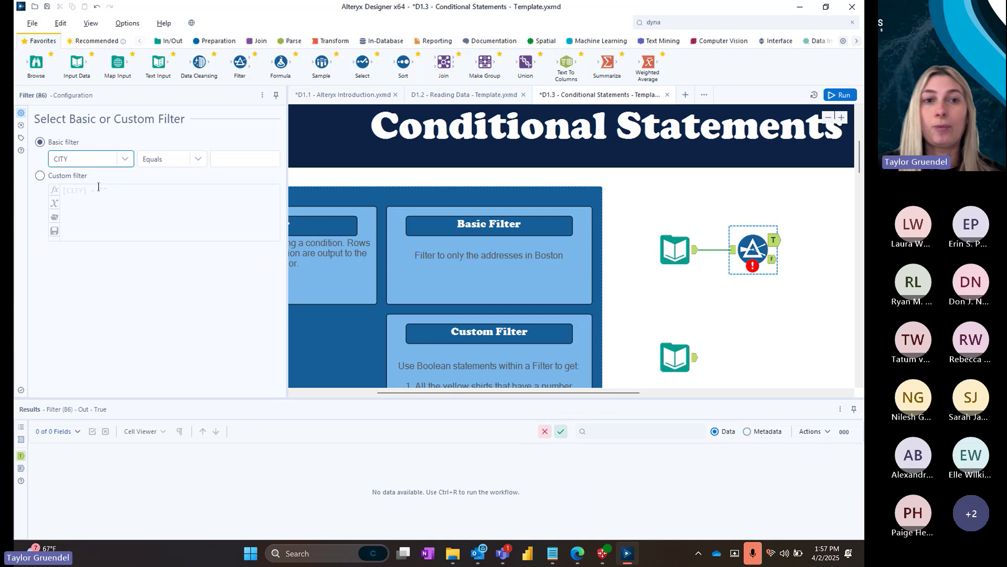
pyautogui.click(240, 159)
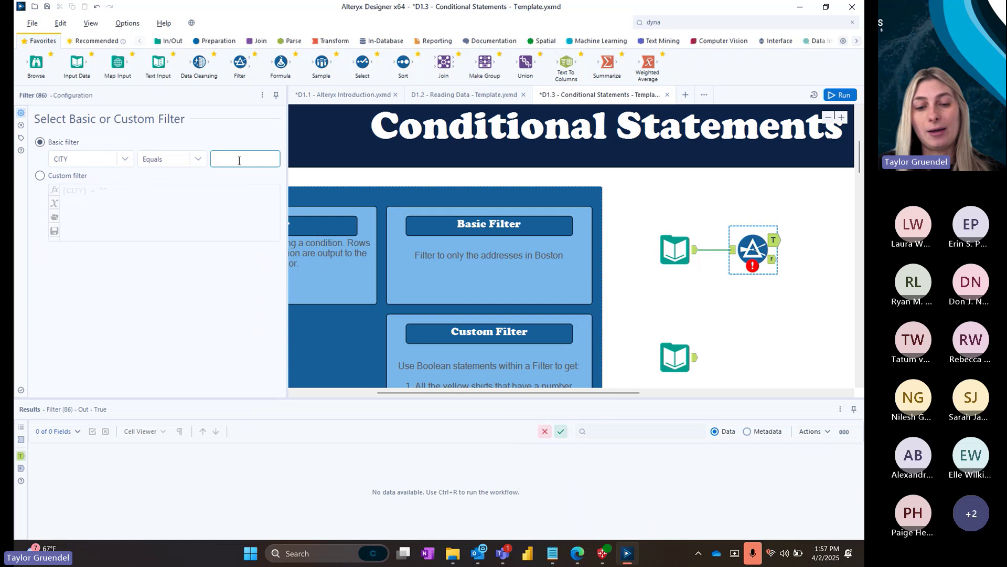
pyautogui.write('Boston')
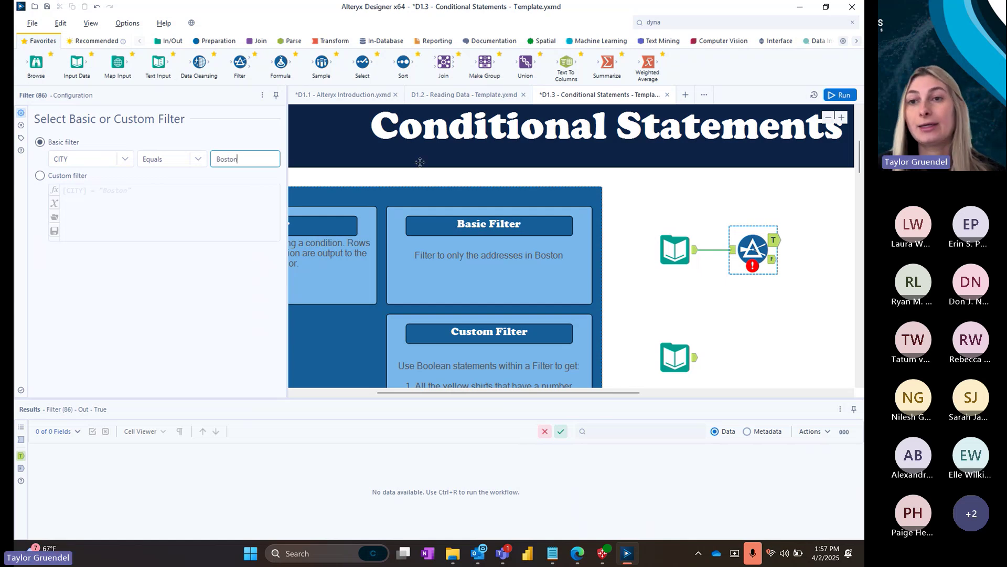
# - Run the Conditional Statements workflow to apply the Boston filter and dismiss the completion message
pyautogui.click(823, 261)
pyautogui.hotkey('ctrl', 'r')
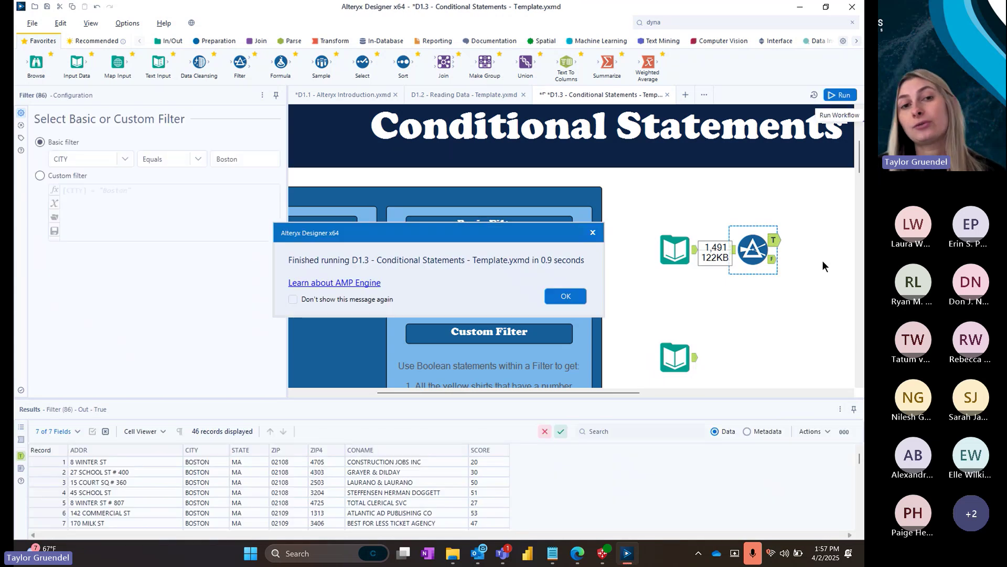
pyautogui.click(566, 297)
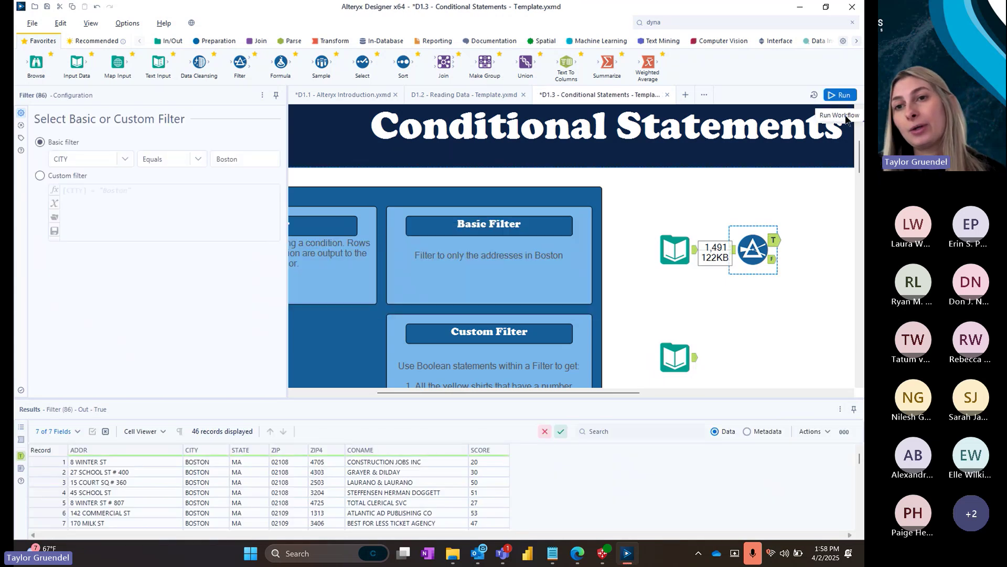
pyautogui.moveTo(637, 393); pyautogui.dragTo(690, 393)
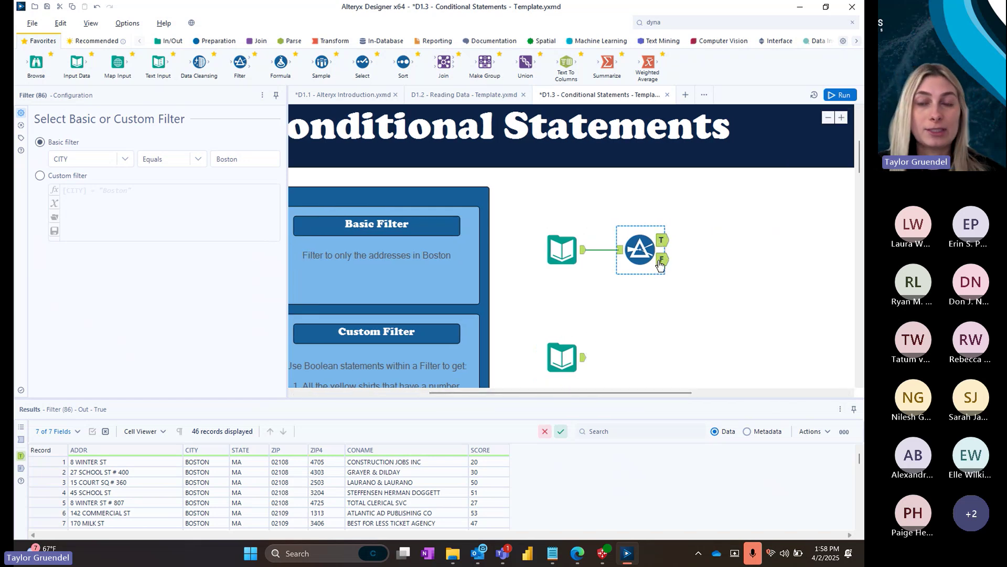
# - View the Boston Filter tool's False output and examine its CITY values
pyautogui.click(659, 259)
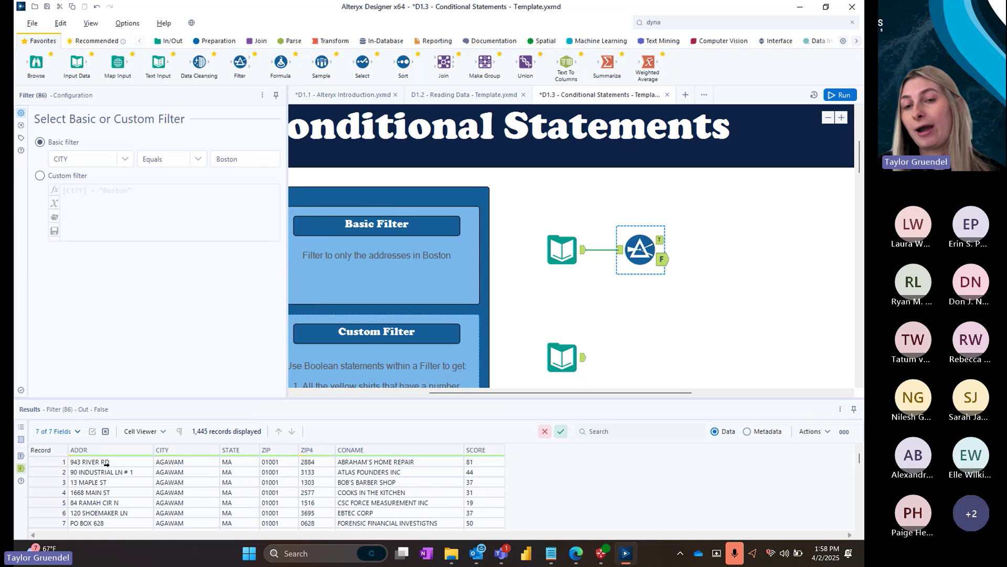
pyautogui.click(841, 119)
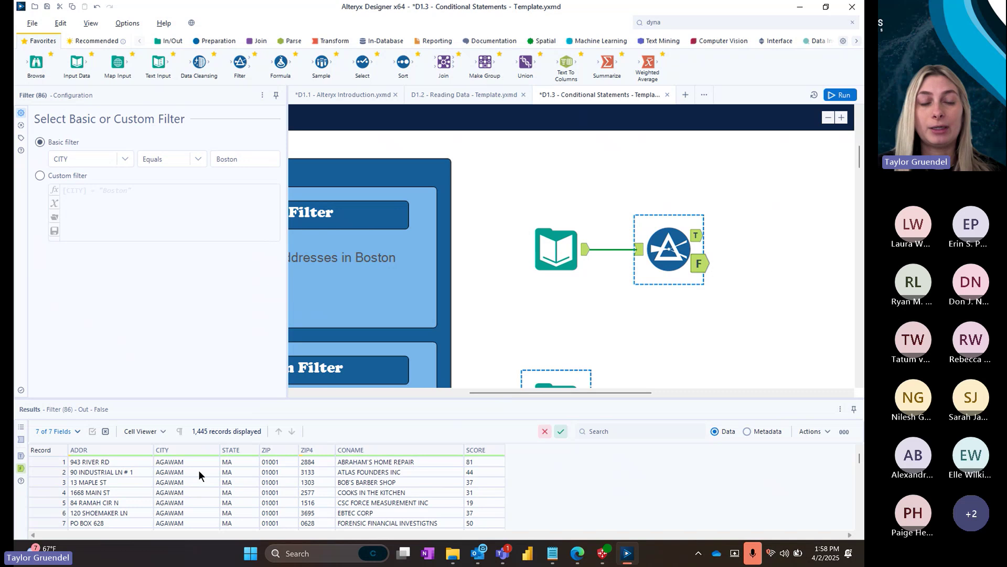
pyautogui.moveTo(165, 473); pyautogui.dragTo(167, 522)
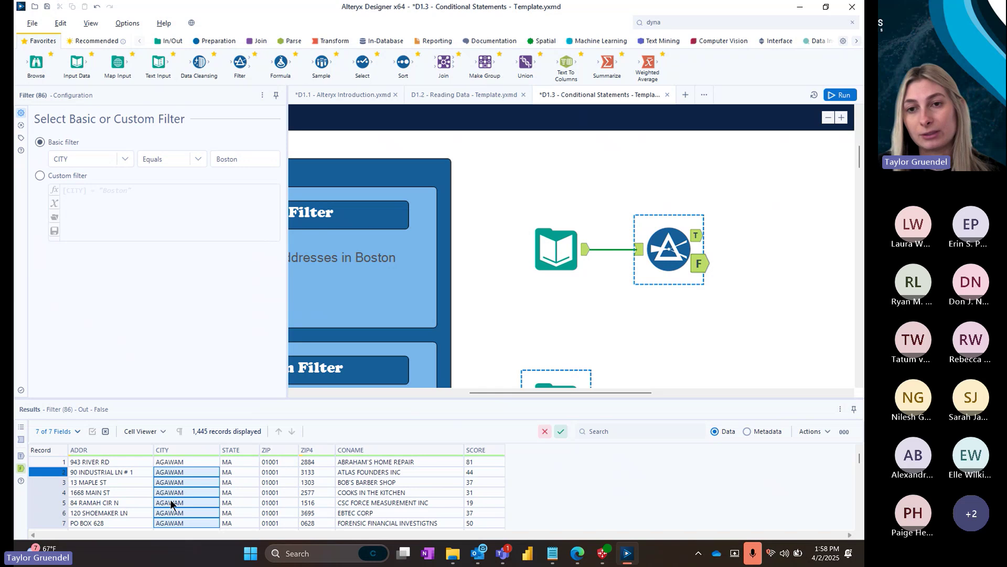
# - View the Filter tool's True output and go through its CITY values down to the last record
pyautogui.click(699, 241)
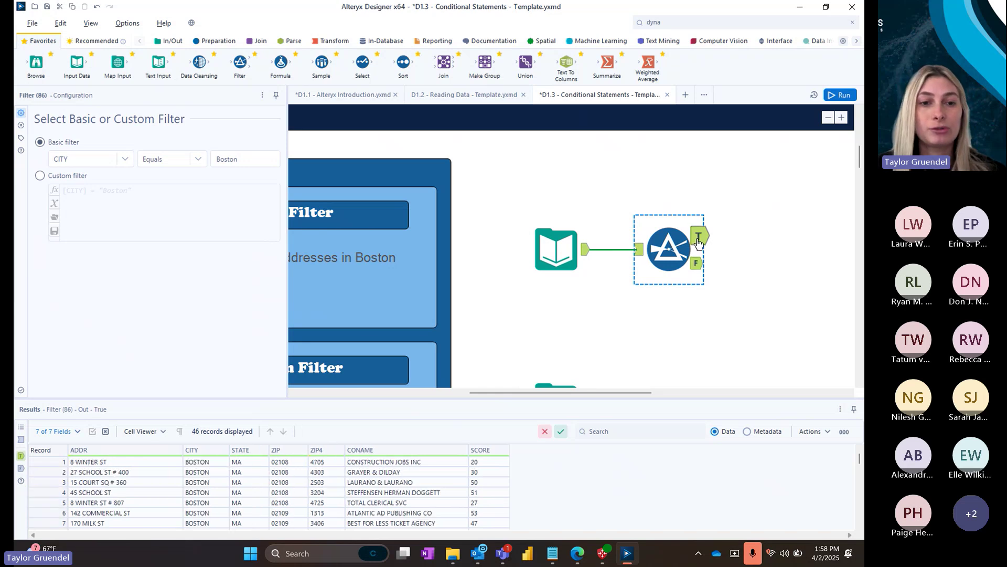
pyautogui.click(215, 474)
pyautogui.press('Down')
pyautogui.press('Down')
pyautogui.press('Down')
pyautogui.press('Down')
pyautogui.press('Down')
pyautogui.press('Down')
pyautogui.press('Down')
pyautogui.press('Down')
pyautogui.press('Down')
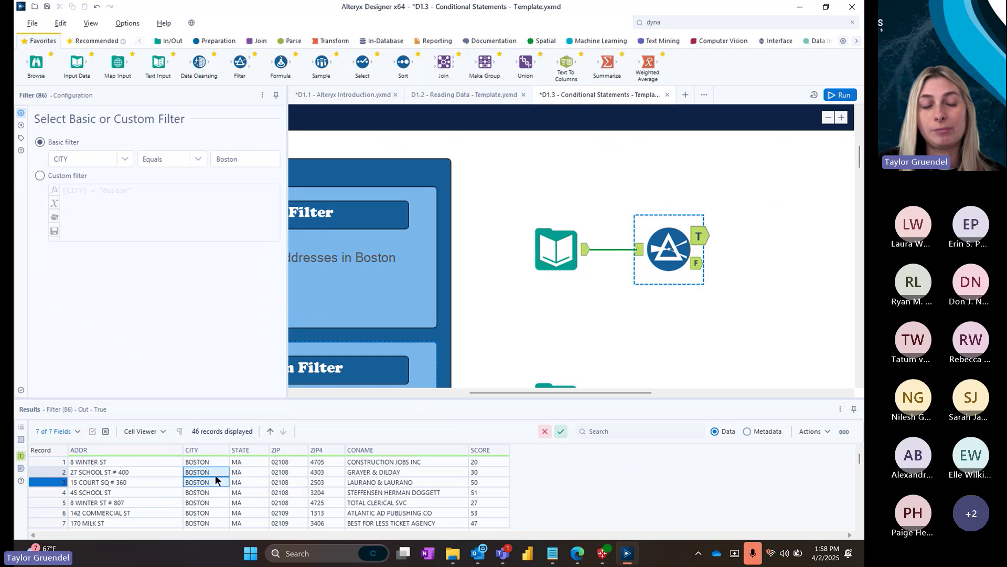
pyautogui.press('Down')
pyautogui.press('Down')
pyautogui.press('Down')
pyautogui.press('Down')
pyautogui.press('Down')
pyautogui.press('Down')
pyautogui.press('Down')
pyautogui.press('Down')
pyautogui.press('Down')
pyautogui.press('Down')
pyautogui.press('Down')
pyautogui.press('Down')
pyautogui.press('Down')
pyautogui.press('Down')
pyautogui.press('Down')
pyautogui.press('Down')
pyautogui.press('Down')
pyautogui.press('Down')
pyautogui.press('Down')
pyautogui.press('Down')
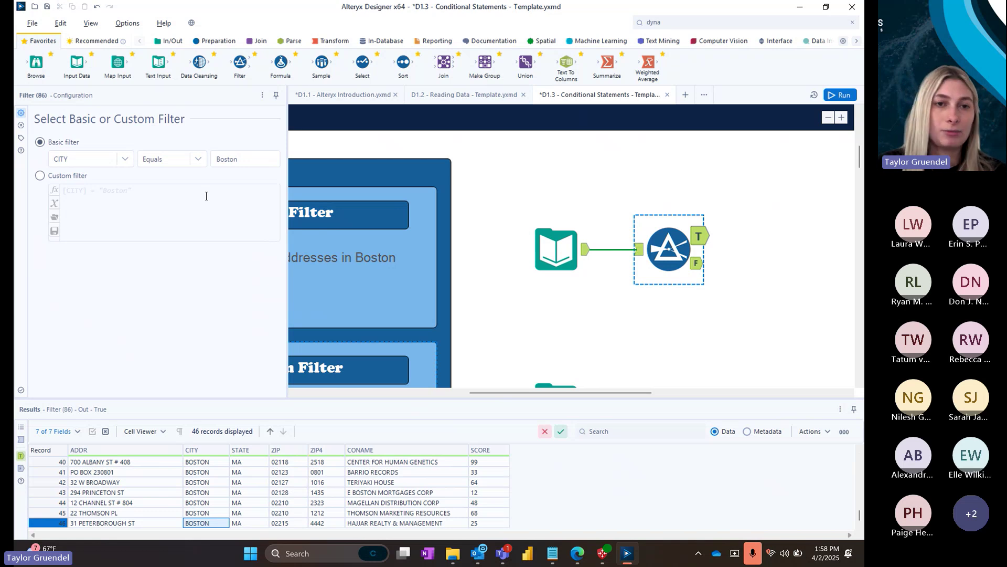
# - Change the basic filter's operator on CITY to Contains, then run the workflow and dismiss the completion message
pyautogui.click(185, 162)
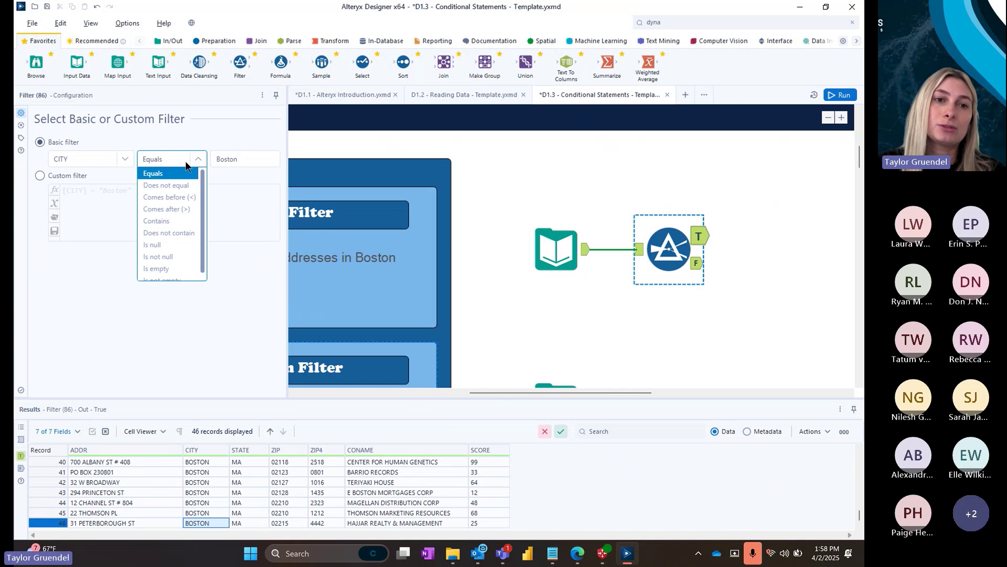
pyautogui.click(178, 222)
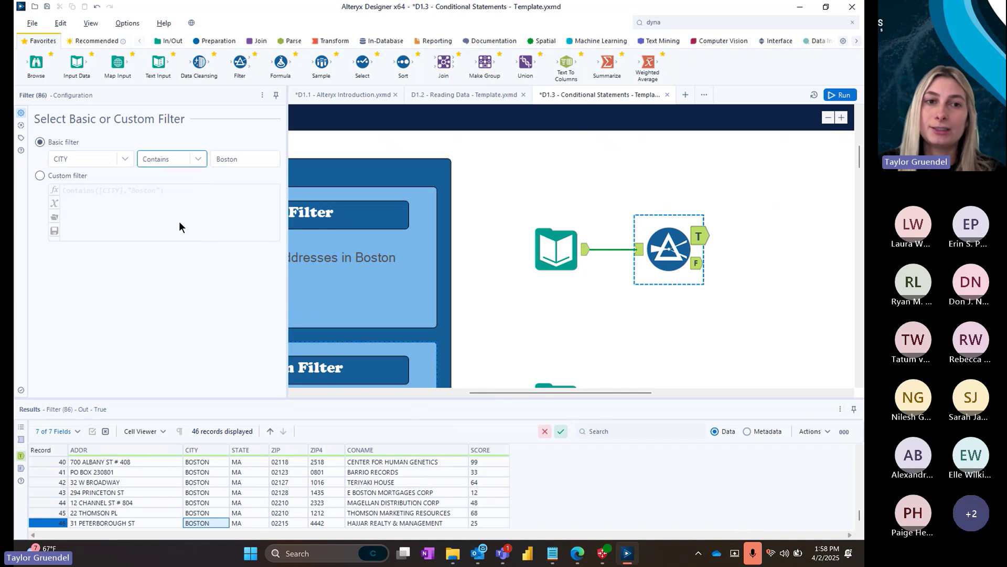
pyautogui.click(841, 95)
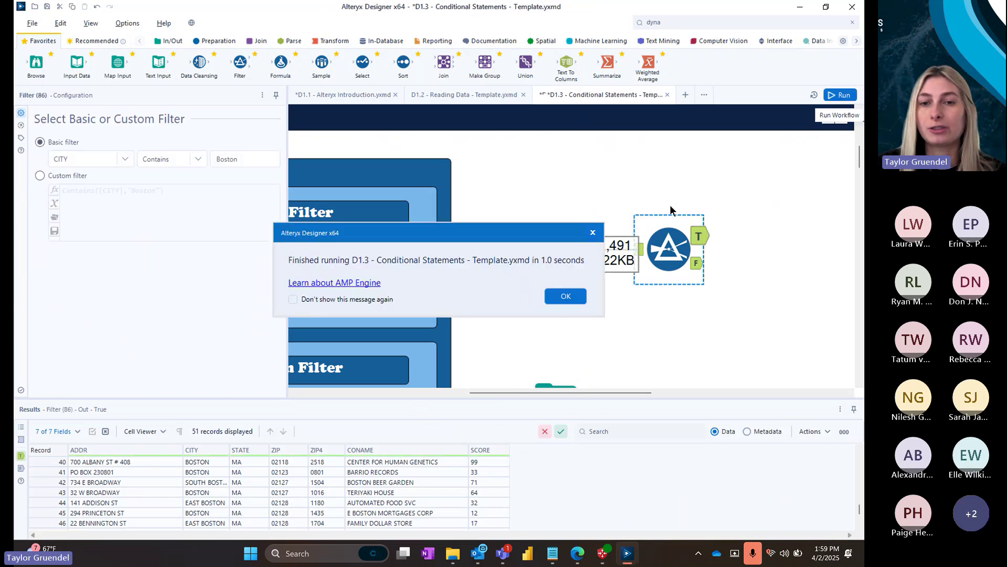
pyautogui.click(566, 296)
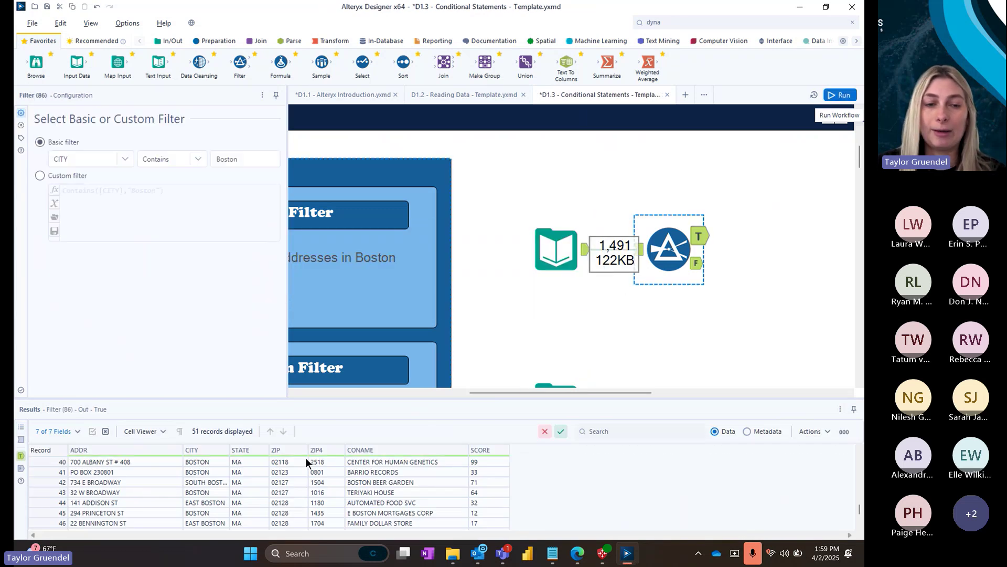
# - Widen the CITY column in the results and examine the city names that contain Boston
pyautogui.click(208, 482)
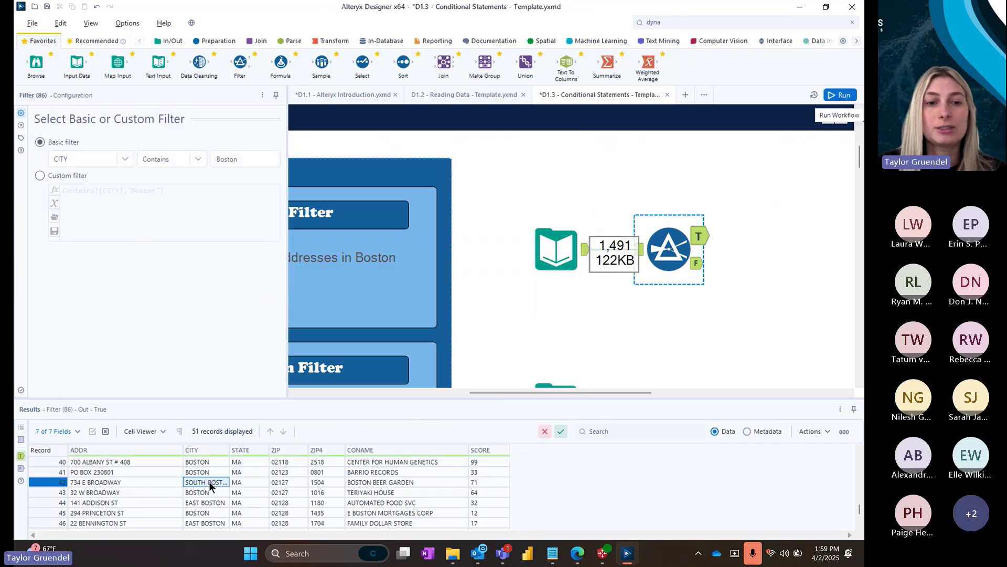
pyautogui.click(229, 450)
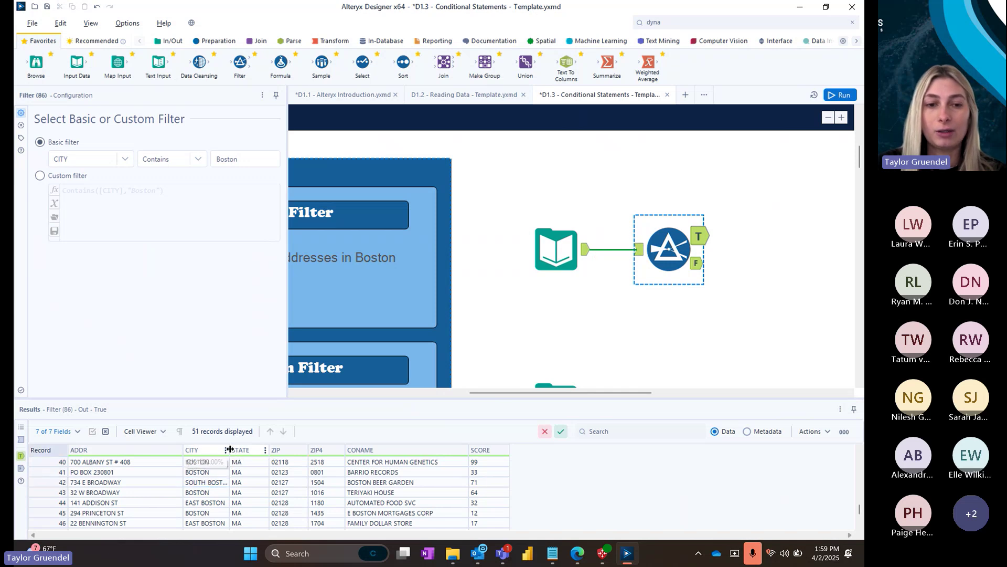
pyautogui.moveTo(229, 449); pyautogui.dragTo(406, 450)
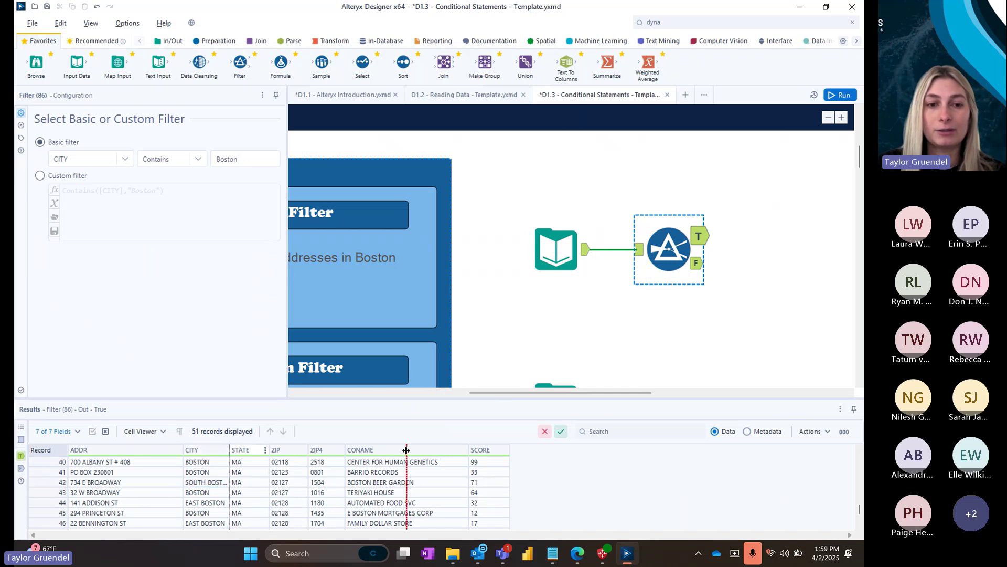
pyautogui.click(200, 490)
pyautogui.click(215, 503)
pyautogui.click(226, 521)
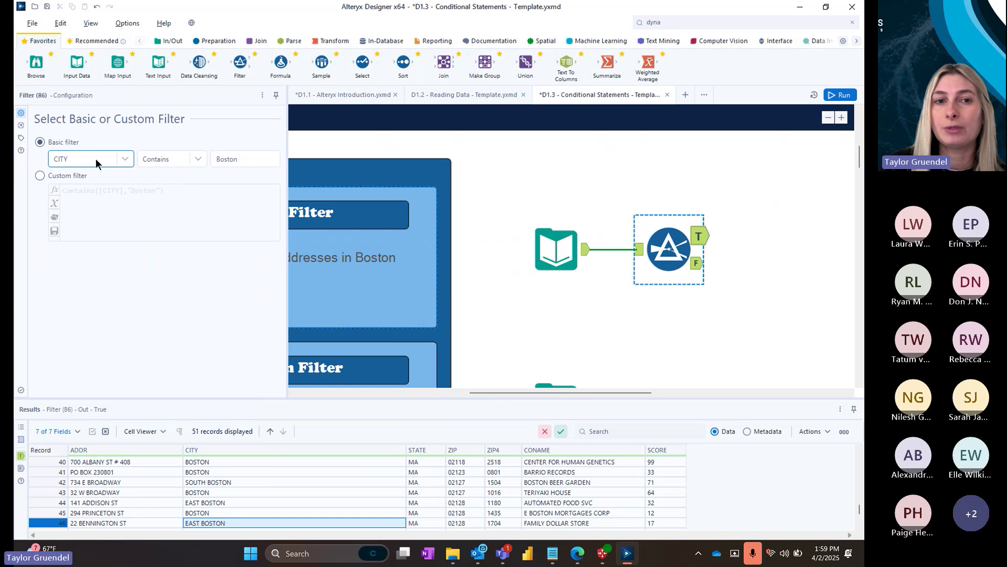
# - Switch the Filter tool to the custom filter Contains([CITY],"Boston"), run the workflow and dismiss the completion message
pyautogui.click(40, 175)
pyautogui.moveTo(163, 190); pyautogui.dragTo(52, 190)
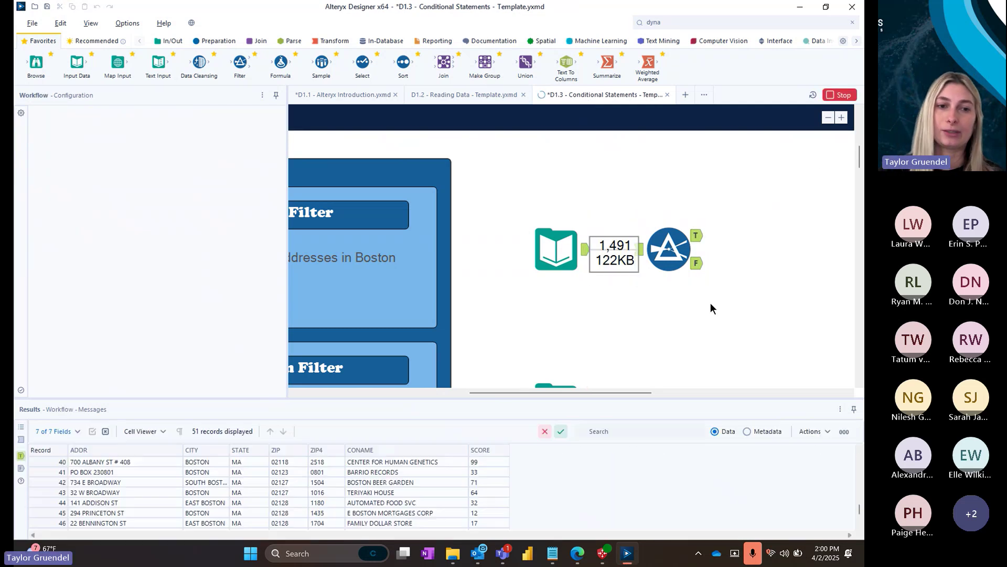
pyautogui.click(582, 293)
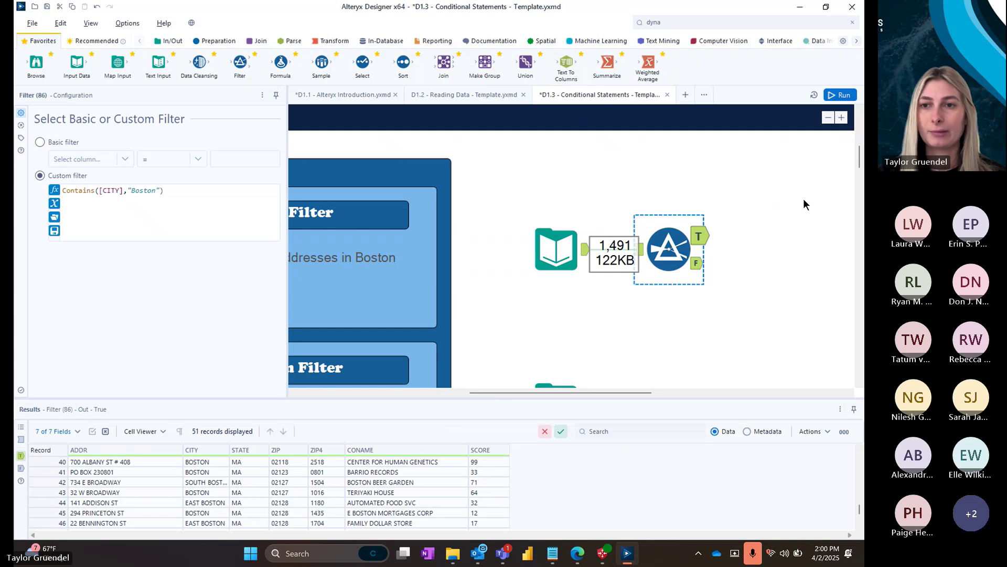
# - In the Custom Filter exercise, inspect the shirts.csv input data and connect a new Filter tool to it
pyautogui.moveTo(858, 155)
pyautogui.mouseDown()
pyautogui.moveTo(855, 182)
pyautogui.moveTo(854, 171)
pyautogui.mouseUp()
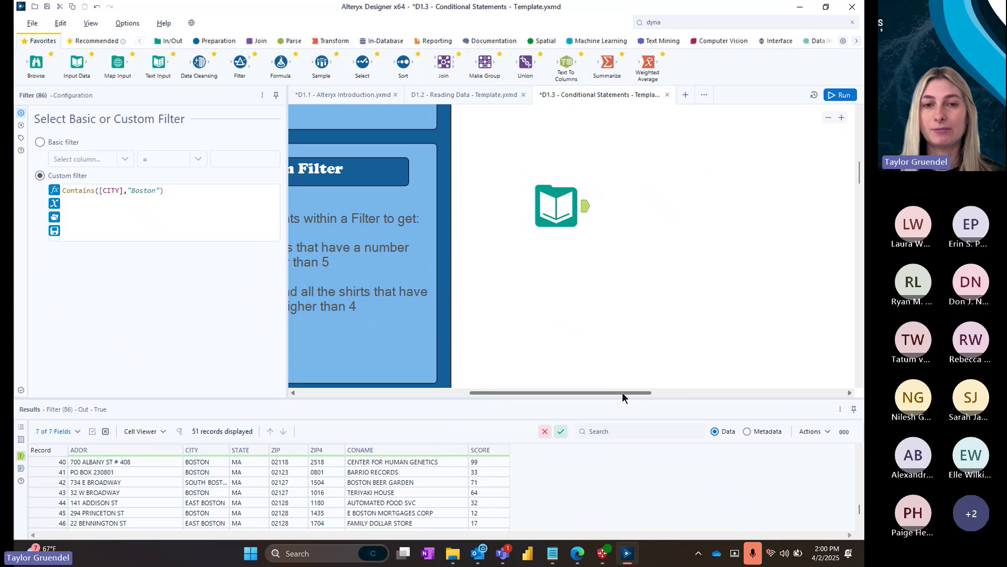
pyautogui.moveTo(622, 392); pyautogui.dragTo(578, 394)
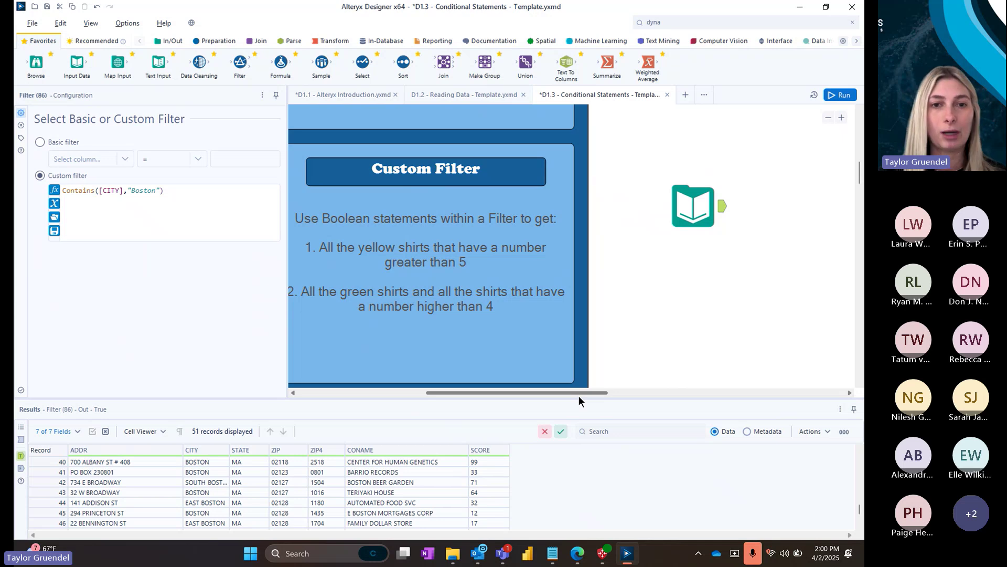
pyautogui.click(695, 230)
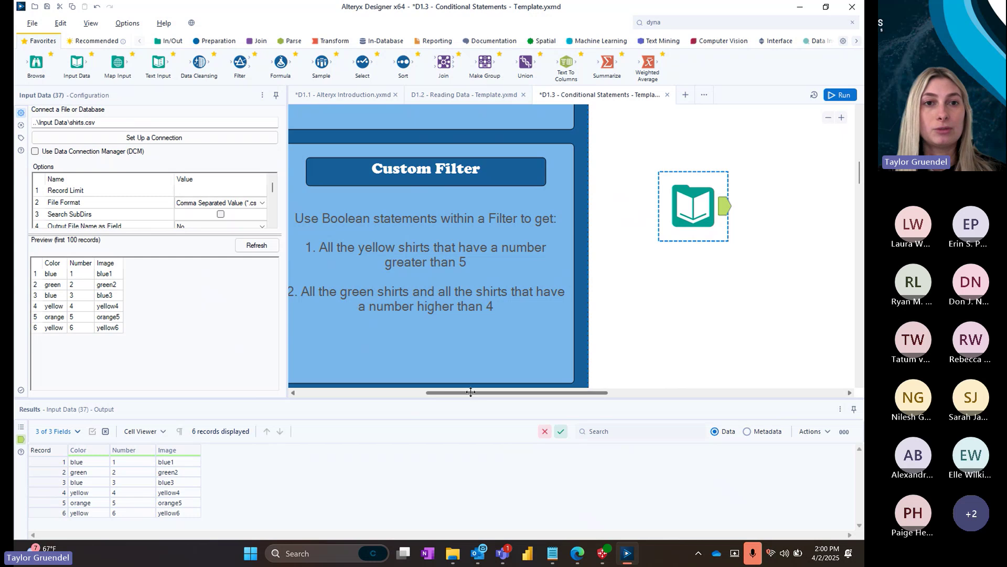
pyautogui.moveTo(240, 63); pyautogui.dragTo(819, 205)
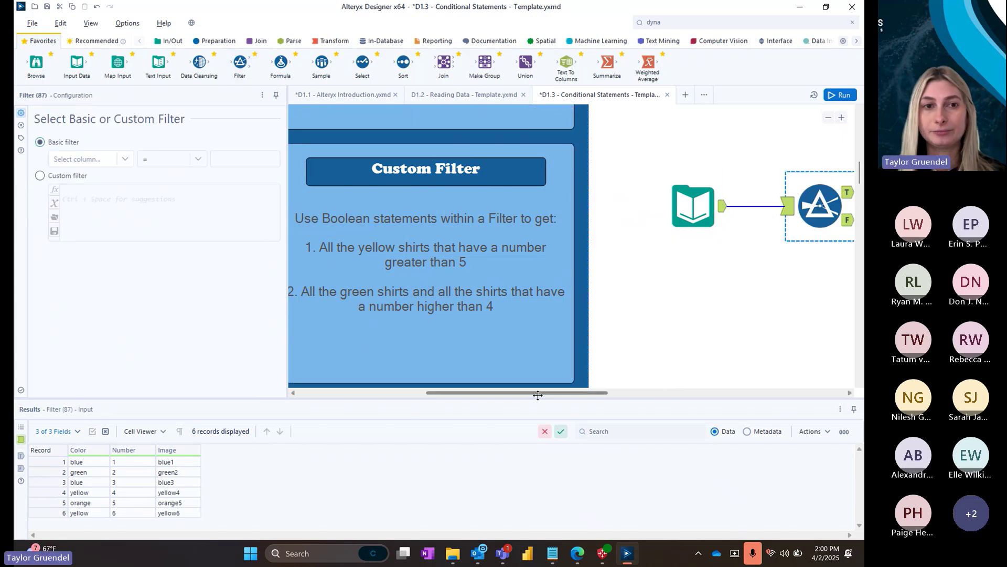
# - Set the new Filter tool to a custom filter and begin its expression with the Color field
pyautogui.click(40, 176)
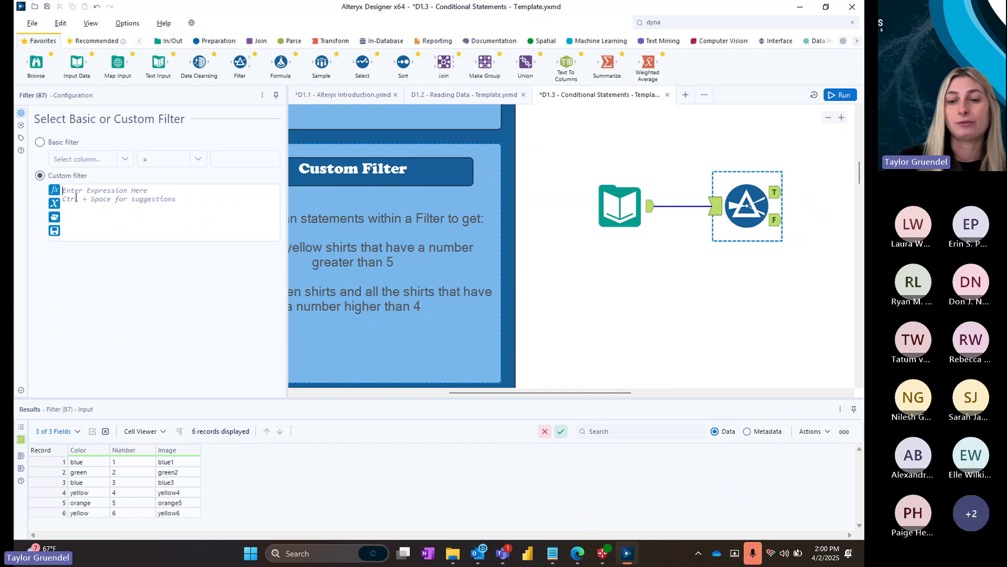
pyautogui.write('[')
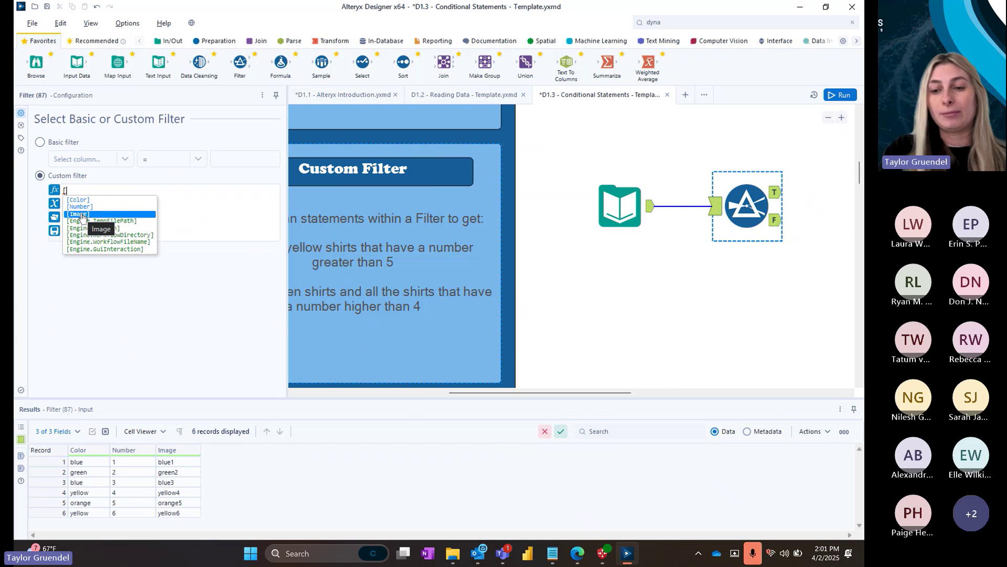
pyautogui.press('BackSpace')
pyautogui.write('colo')
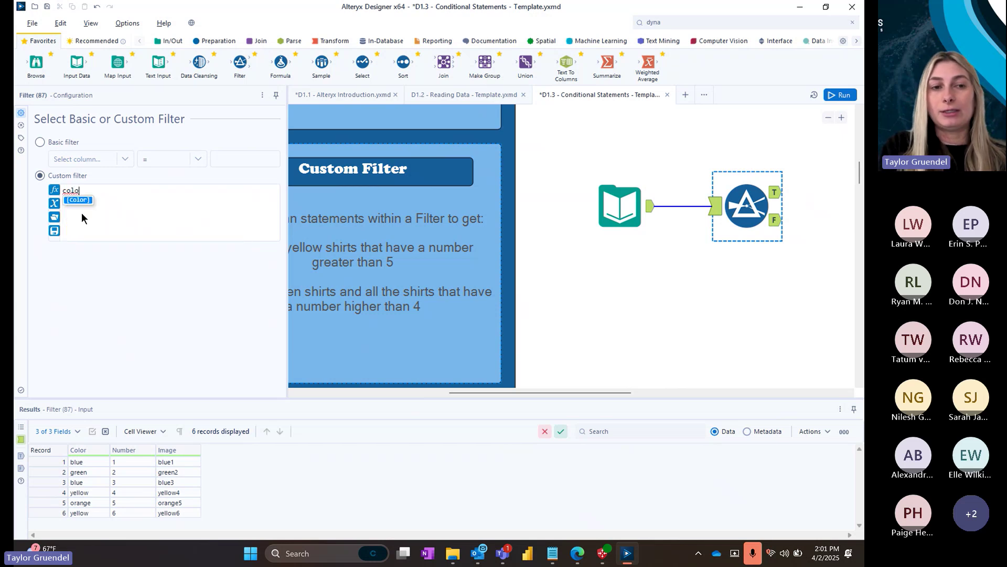
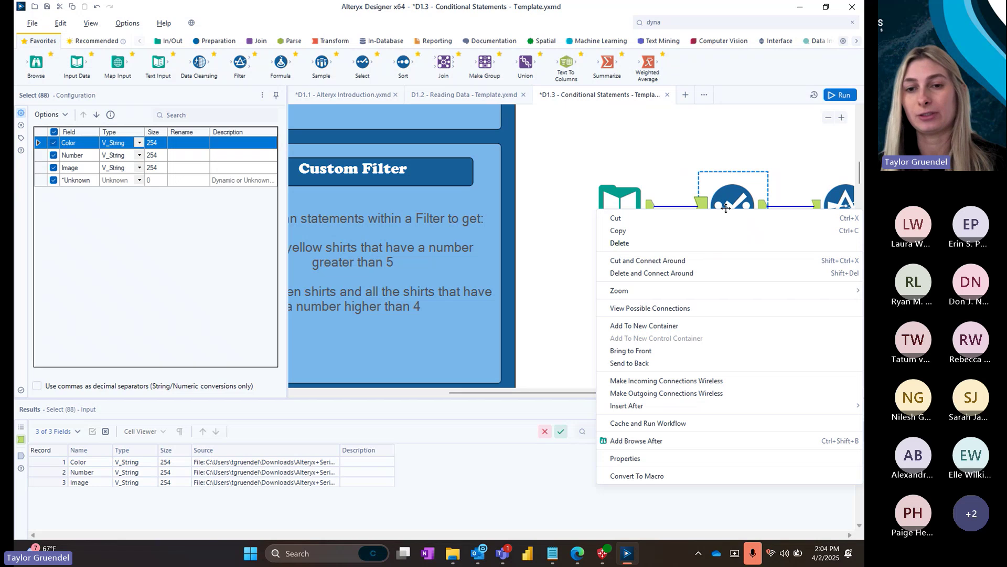
# - Delete the Select tool while keeping the tools around it connected, and insert a new Select tool after the shirts.csv input
pyautogui.click(654, 273)
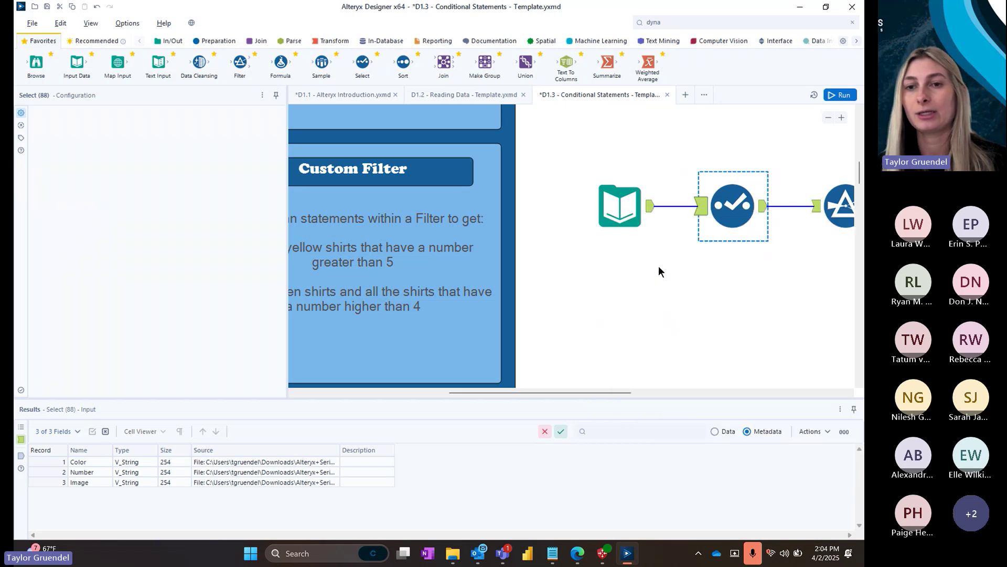
pyautogui.click(652, 214)
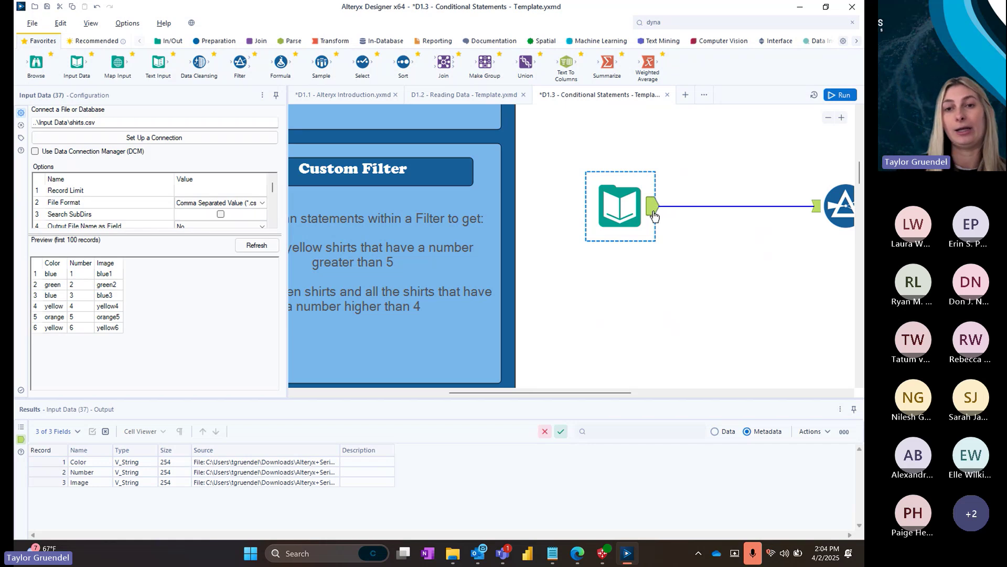
pyautogui.rightClick(654, 214)
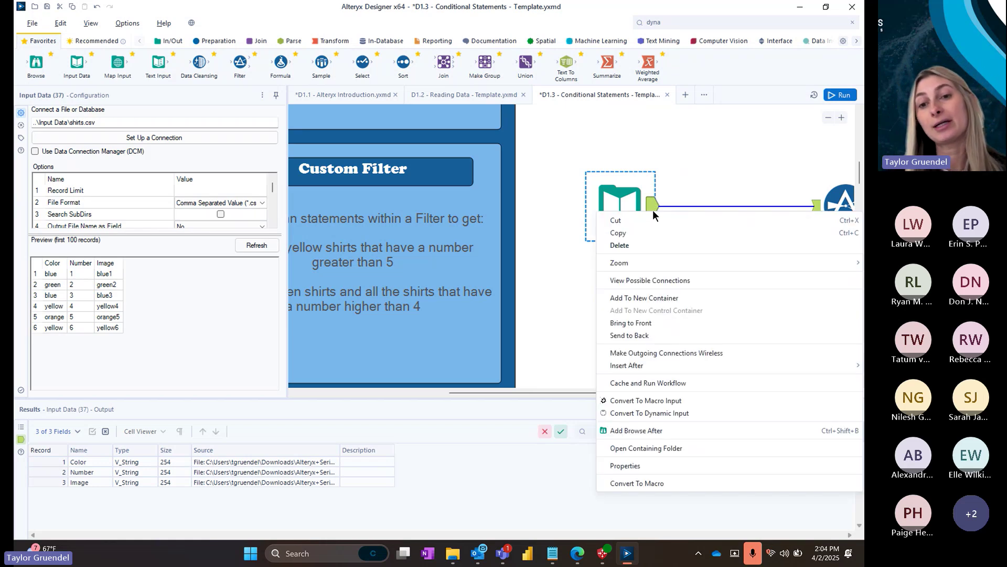
pyautogui.moveTo(624, 366)
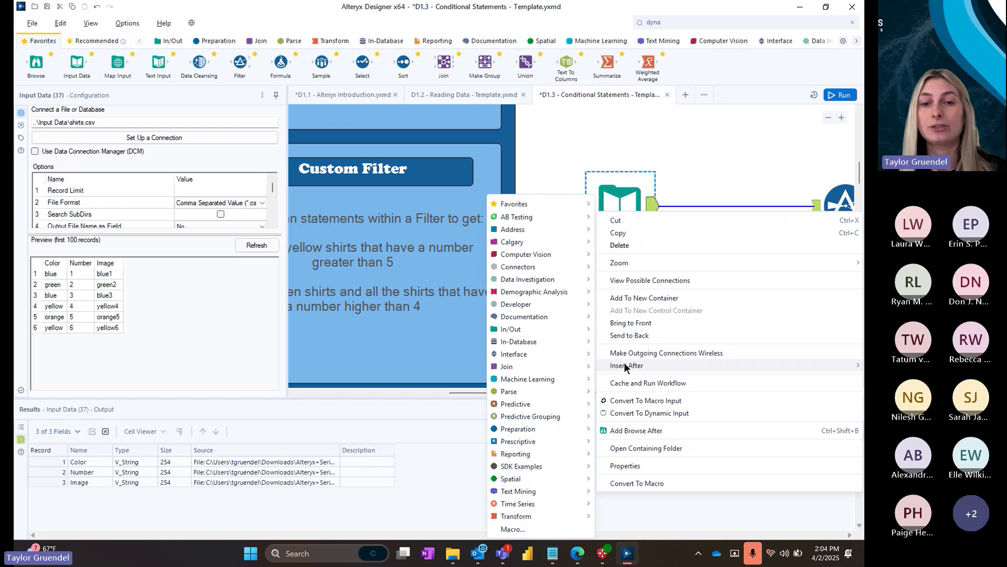
pyautogui.moveTo(512, 434)
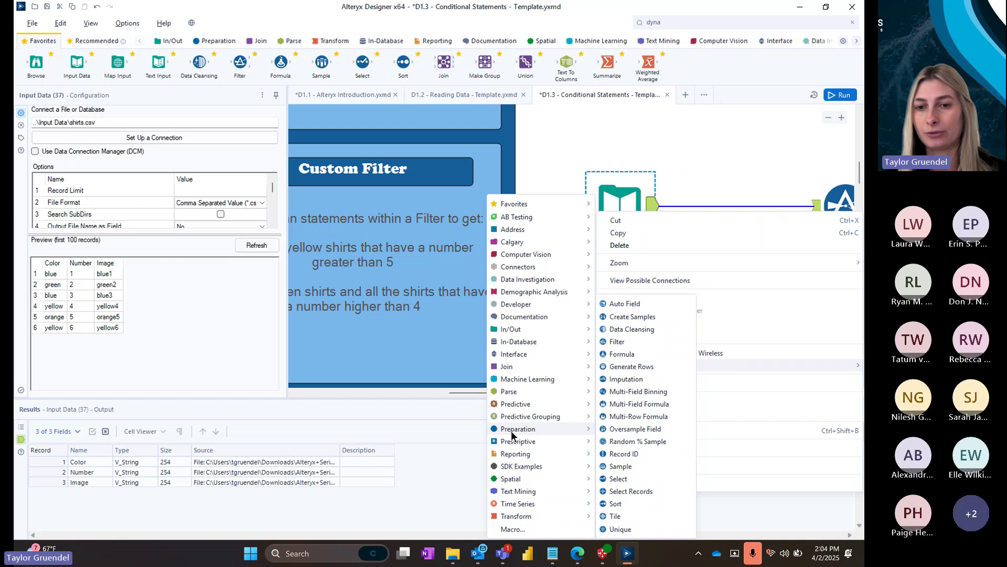
pyautogui.click(616, 478)
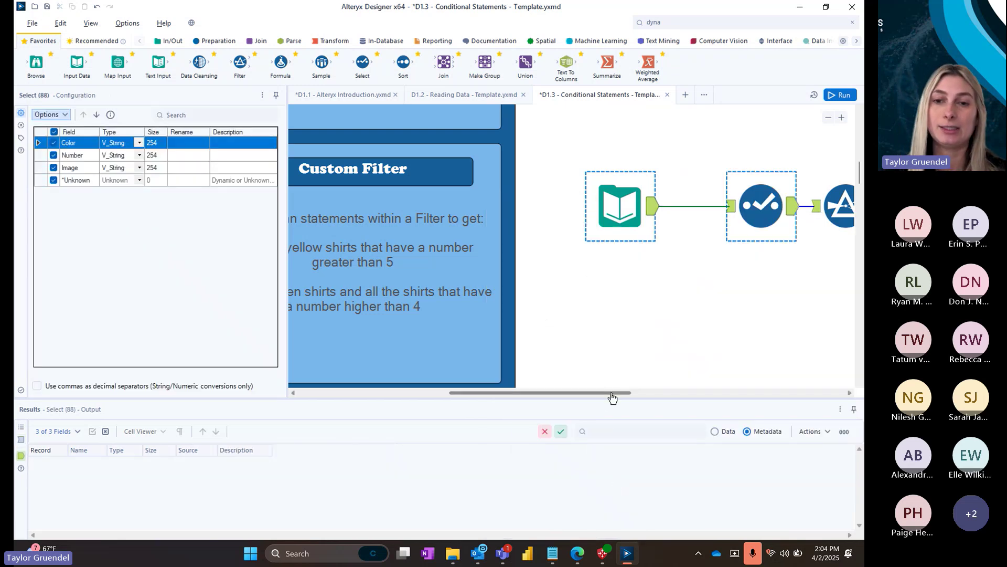
# - Move the Filter tool farther from the Select tool on the canvas and select both tools together
pyautogui.moveTo(609, 392); pyautogui.dragTo(680, 393)
pyautogui.moveTo(638, 205); pyautogui.dragTo(682, 212)
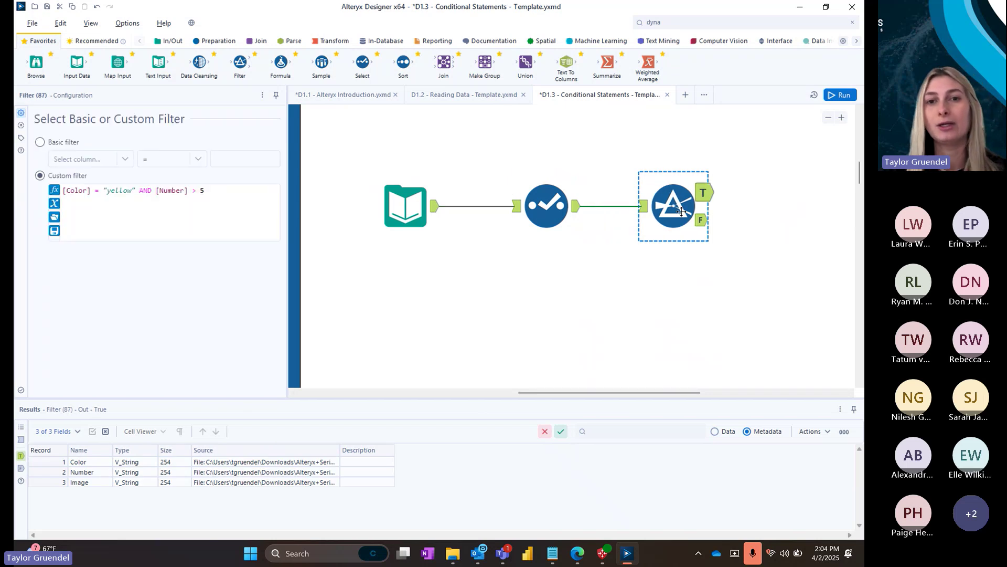
pyautogui.keyDown('ctrl'); pyautogui.click(430, 215); pyautogui.keyUp('ctrl')
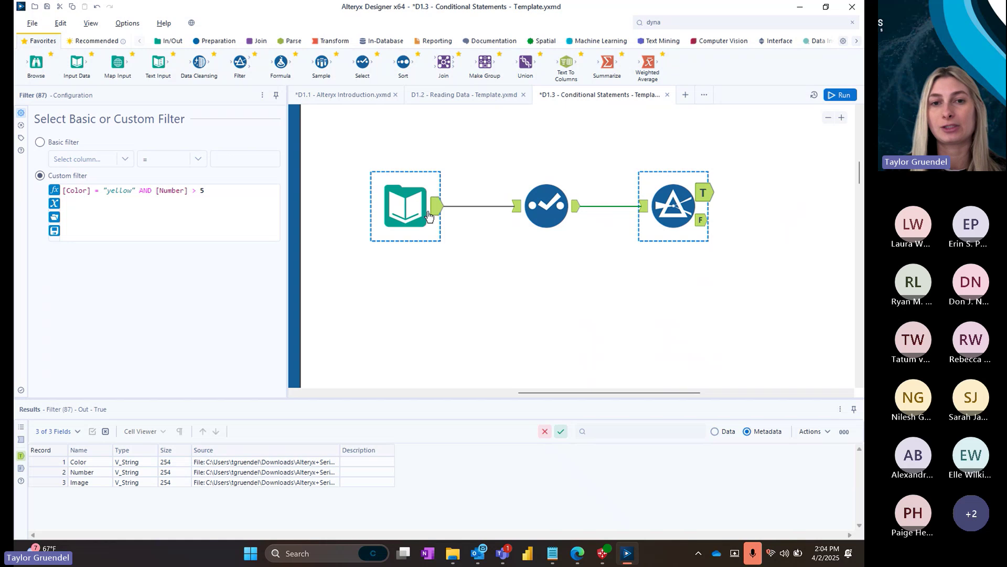
pyautogui.keyDown('ctrl'); pyautogui.click(429, 215); pyautogui.keyUp('ctrl')
pyautogui.keyDown('ctrl'); pyautogui.click(527, 213); pyautogui.keyUp('ctrl')
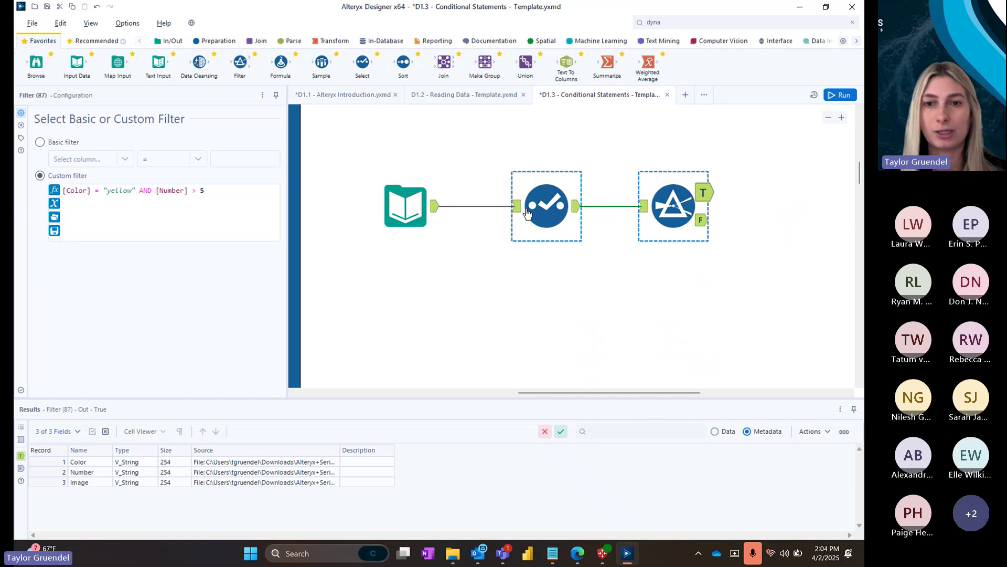
# - Show the results as data and change the Number field's data type to Int16 in the Select tool after shirts.csv
pyautogui.click(715, 431)
pyautogui.click(557, 216)
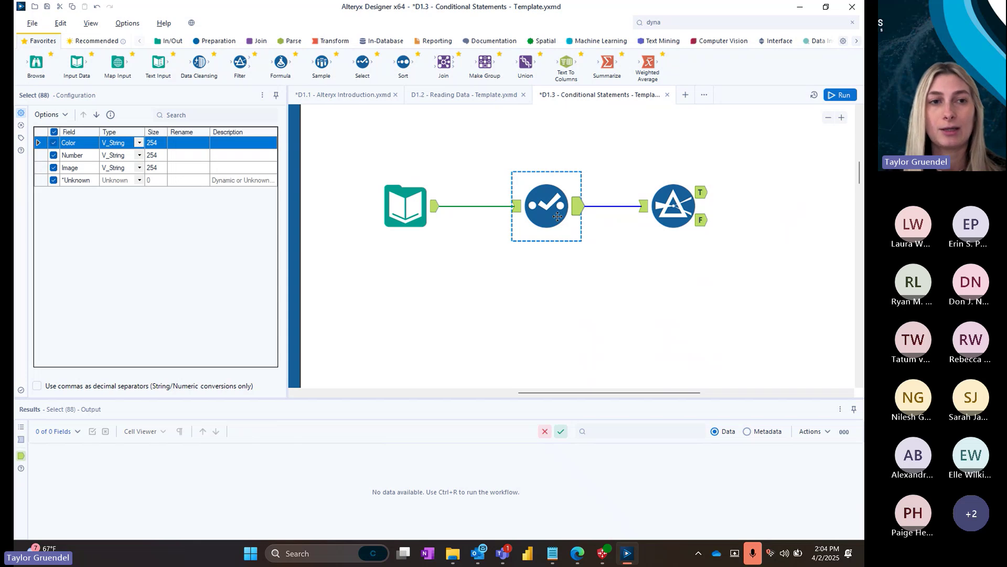
pyautogui.click(137, 157)
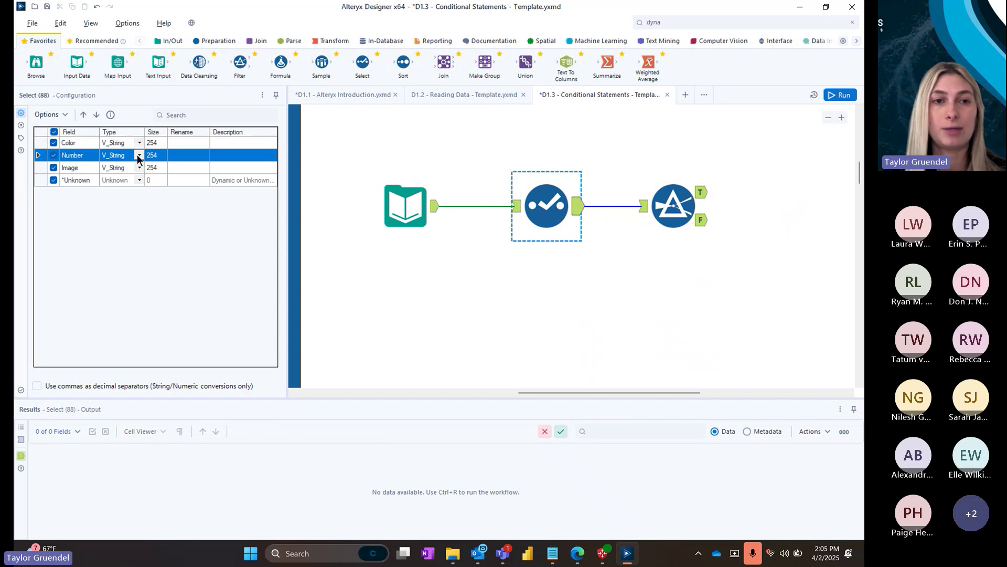
pyautogui.click(139, 156)
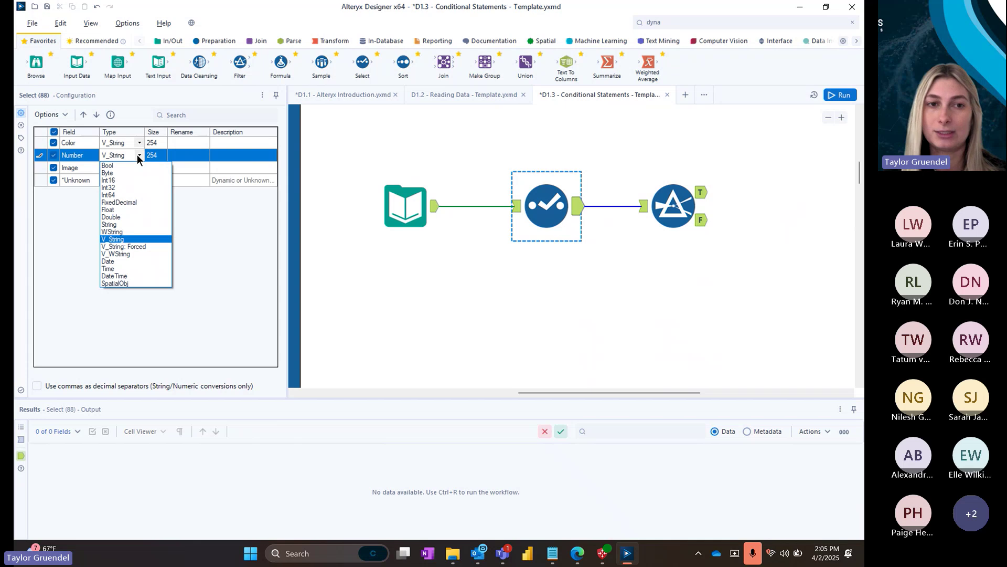
pyautogui.click(107, 180)
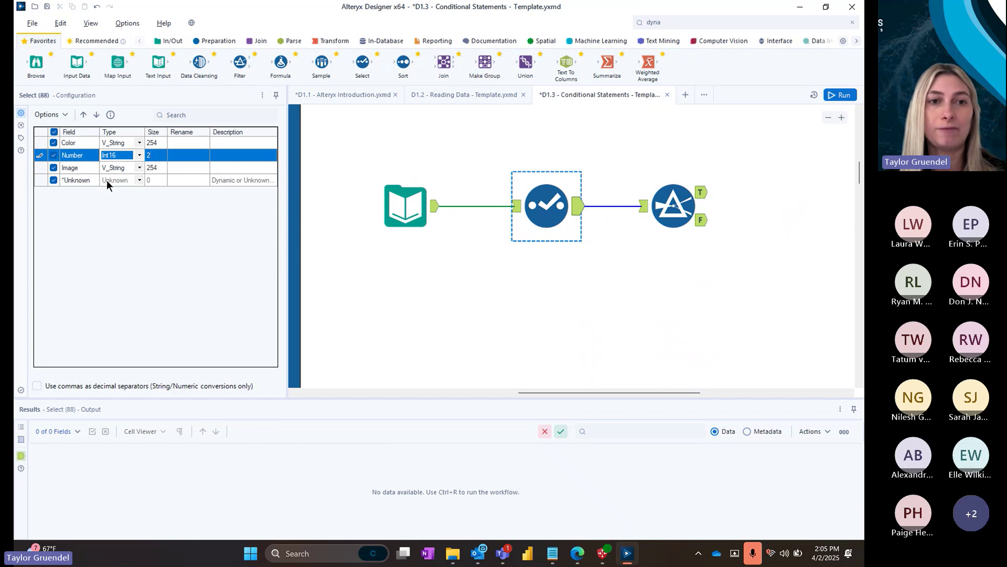
pyautogui.click(140, 159)
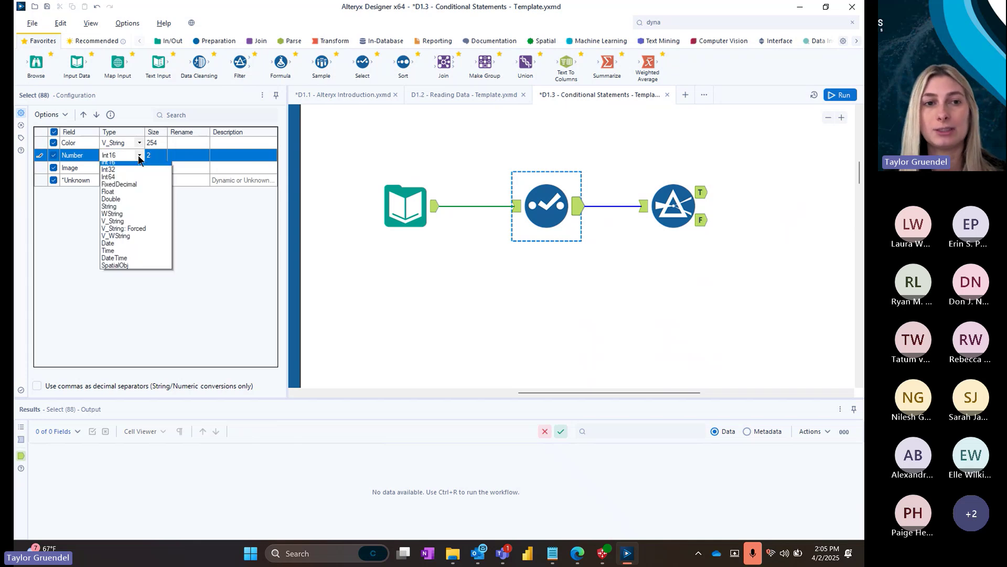
pyautogui.click(118, 198)
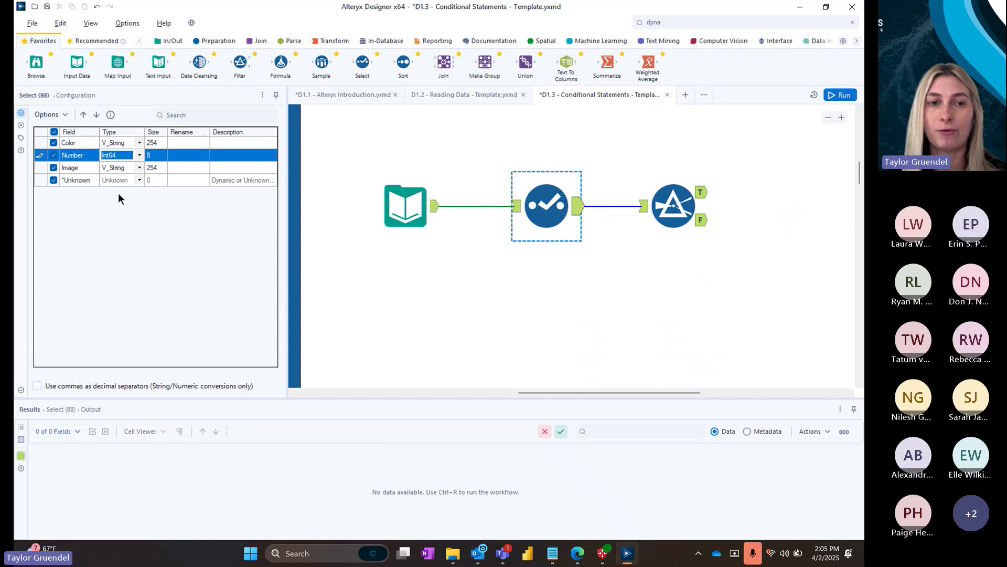
pyautogui.click(140, 156)
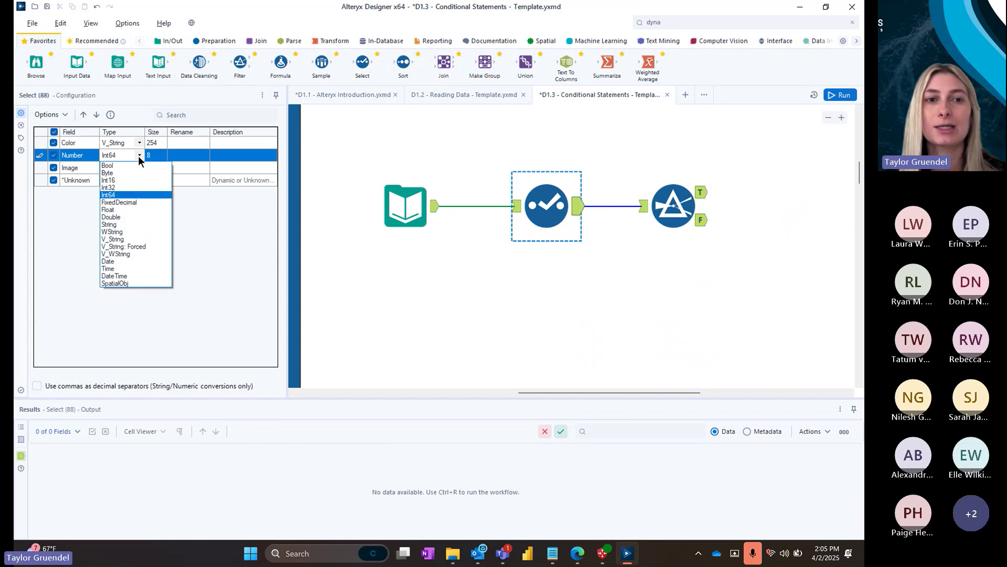
pyautogui.click(106, 180)
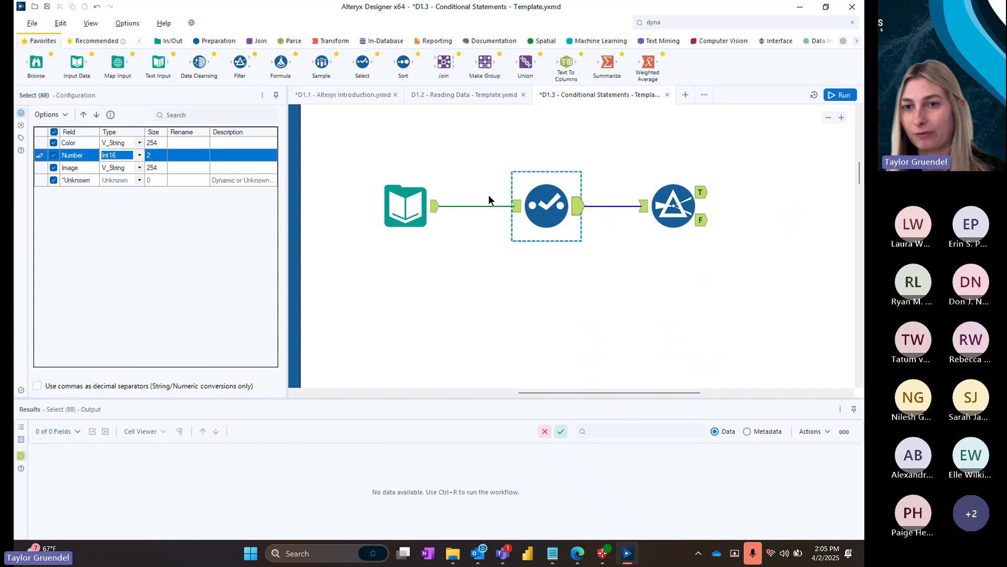
# - Select the Filter tool, run the workflow, and dismiss the completion message
pyautogui.keyDown('ctrl'); pyautogui.click(686, 215); pyautogui.keyUp('ctrl')
pyautogui.click(686, 215)
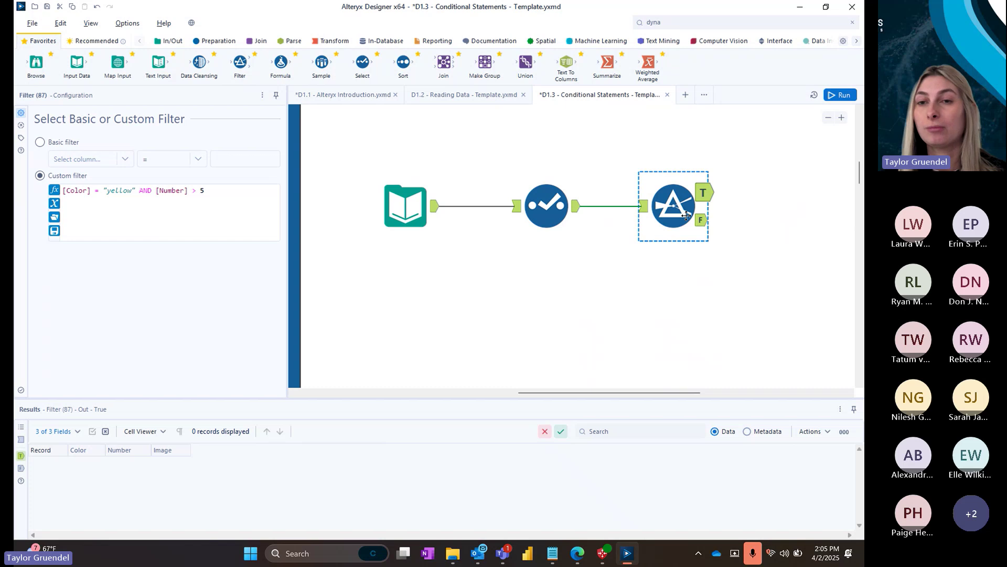
pyautogui.click(837, 95)
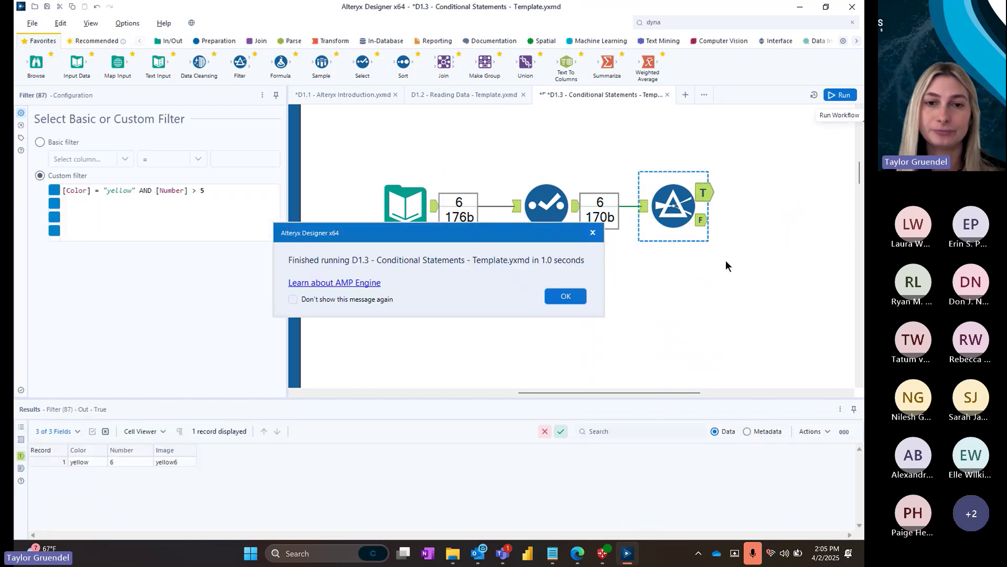
pyautogui.click(567, 292)
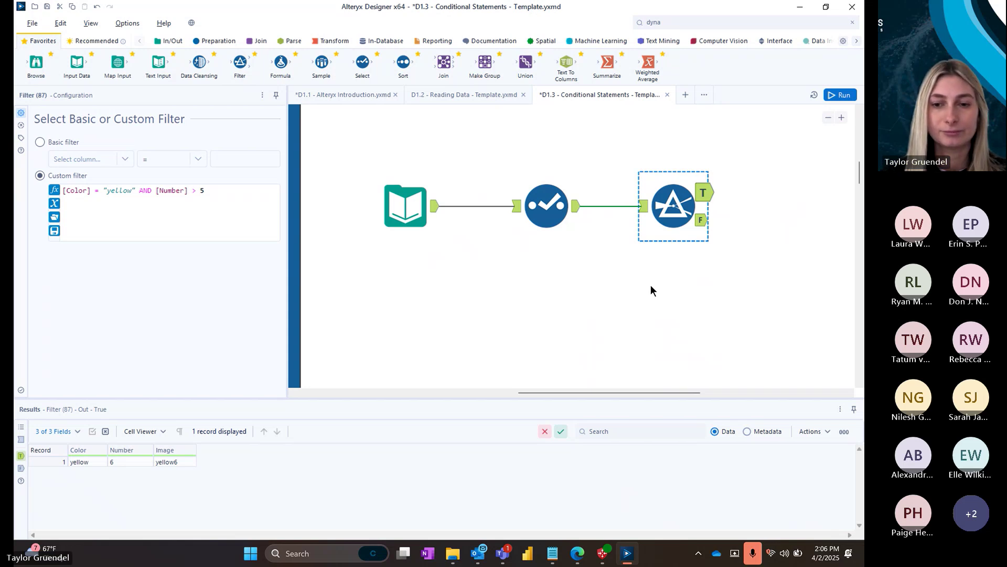
# - Connect a new Filter tool to the input of the Filter using a Function exercise and set it to a custom filter
pyautogui.click(828, 117)
pyautogui.click(827, 117)
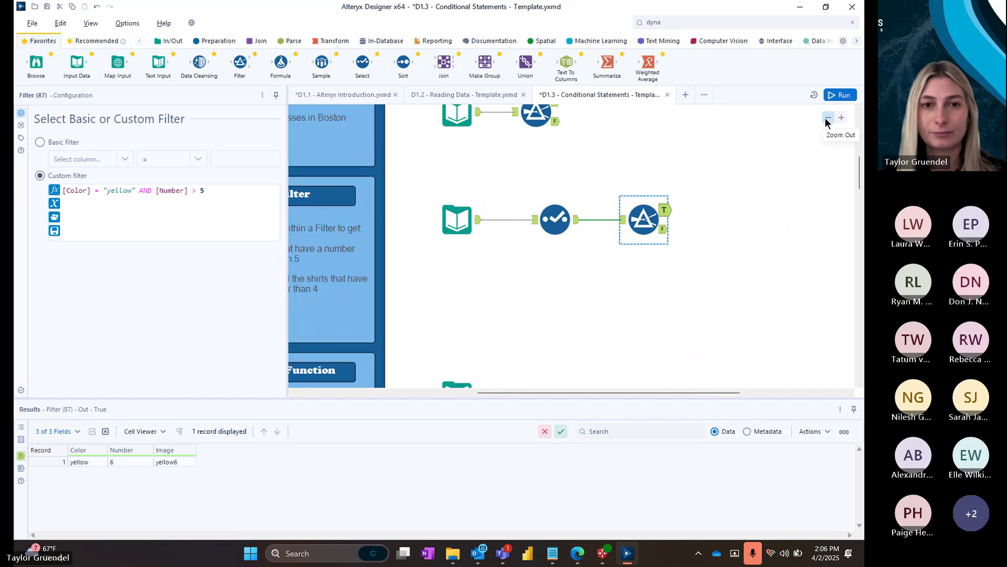
pyautogui.click(828, 117)
pyautogui.moveTo(859, 188); pyautogui.dragTo(857, 210)
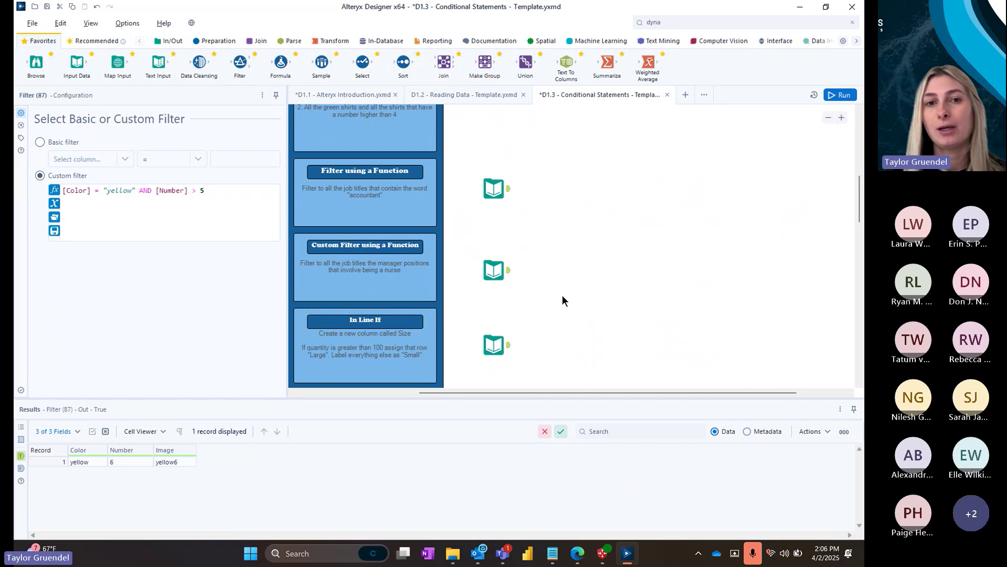
pyautogui.click(840, 118)
pyautogui.moveTo(650, 393); pyautogui.dragTo(584, 395)
pyautogui.scroll(1, 859, 195)
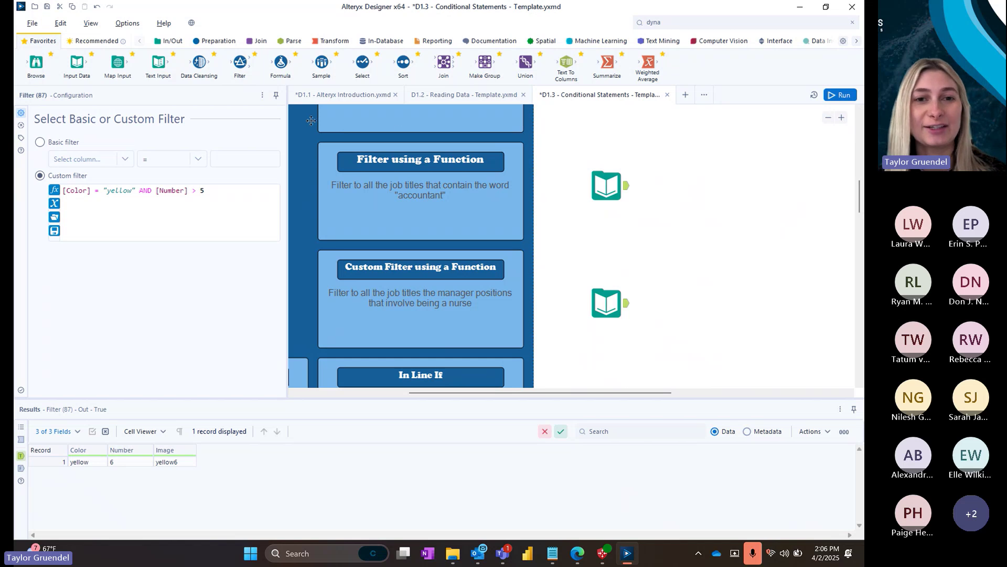
pyautogui.click(398, 213)
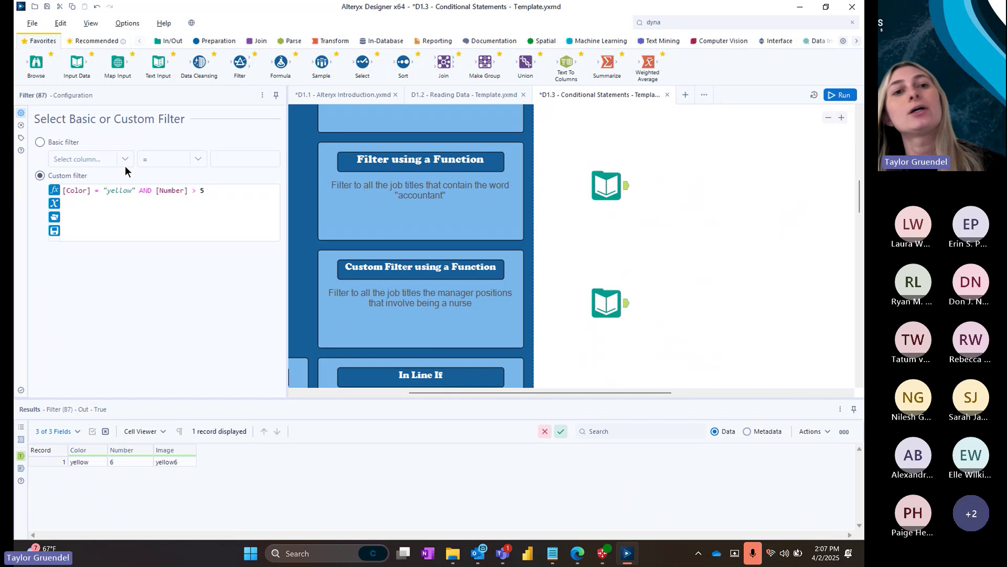
pyautogui.moveTo(239, 64); pyautogui.dragTo(708, 183)
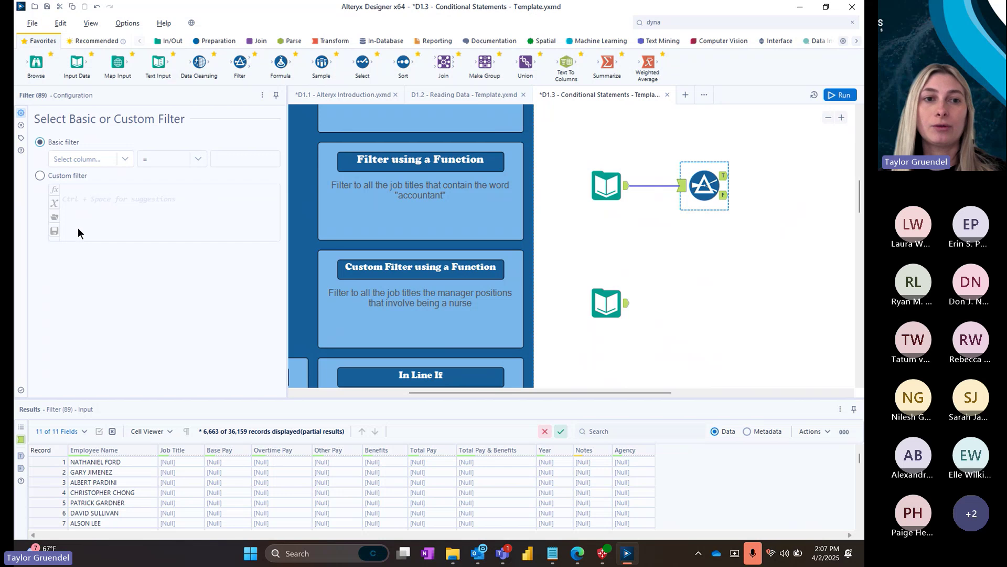
pyautogui.click(42, 180)
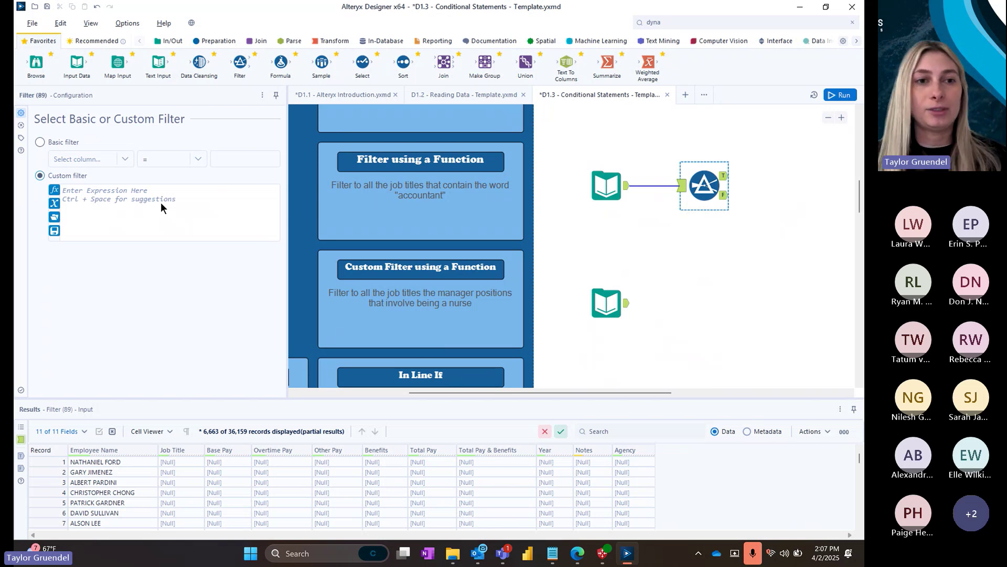
# - Examine the function categories, including Conditional, and the existing columns and constants available for the custom filter expression
pyautogui.click(55, 195)
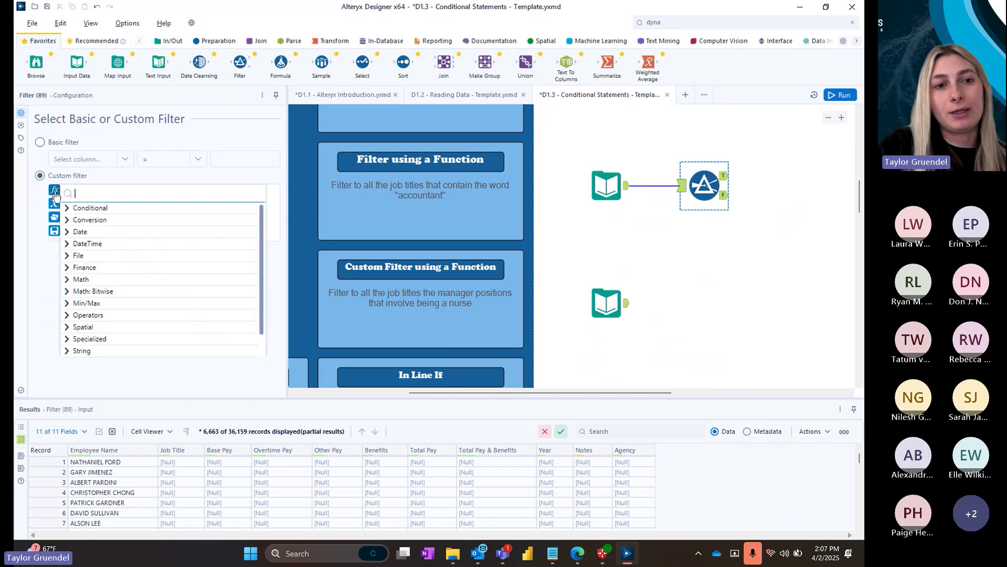
pyautogui.click(67, 208)
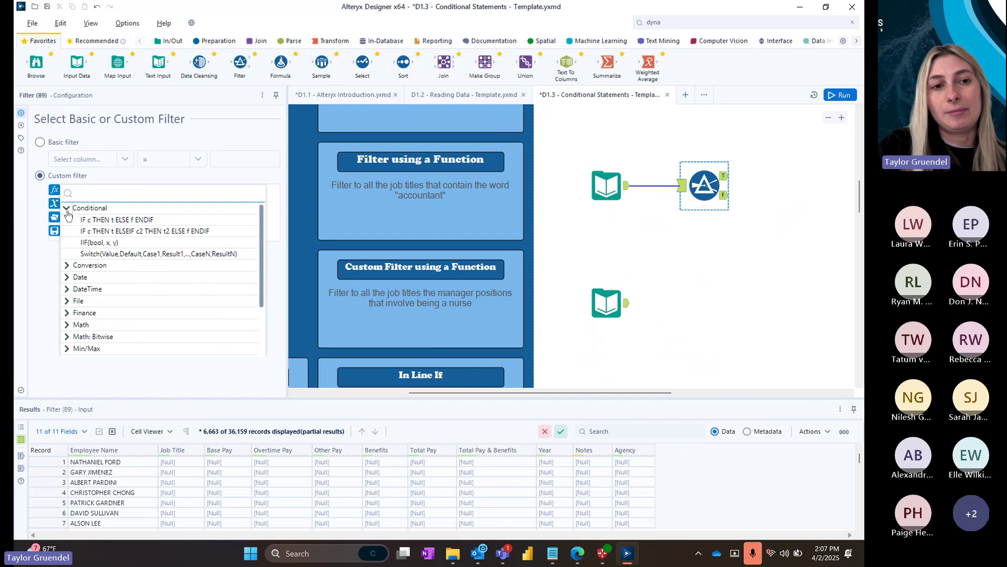
pyautogui.click(67, 210)
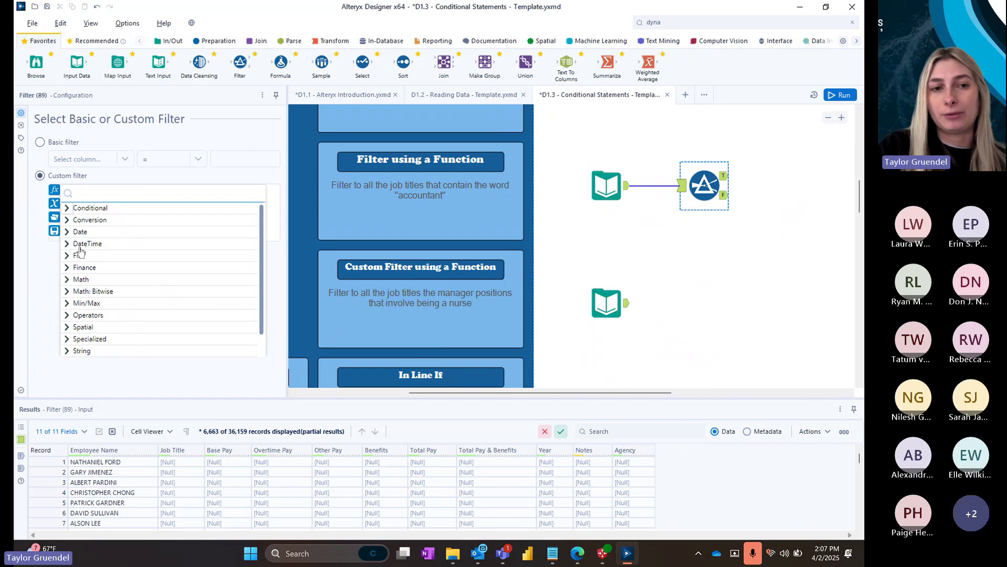
pyautogui.click(43, 276)
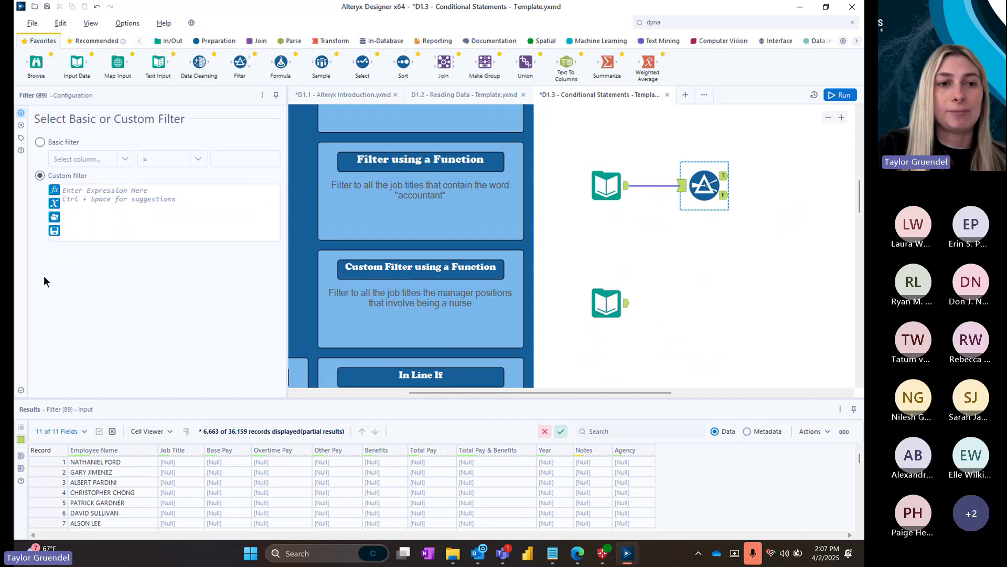
pyautogui.click(54, 204)
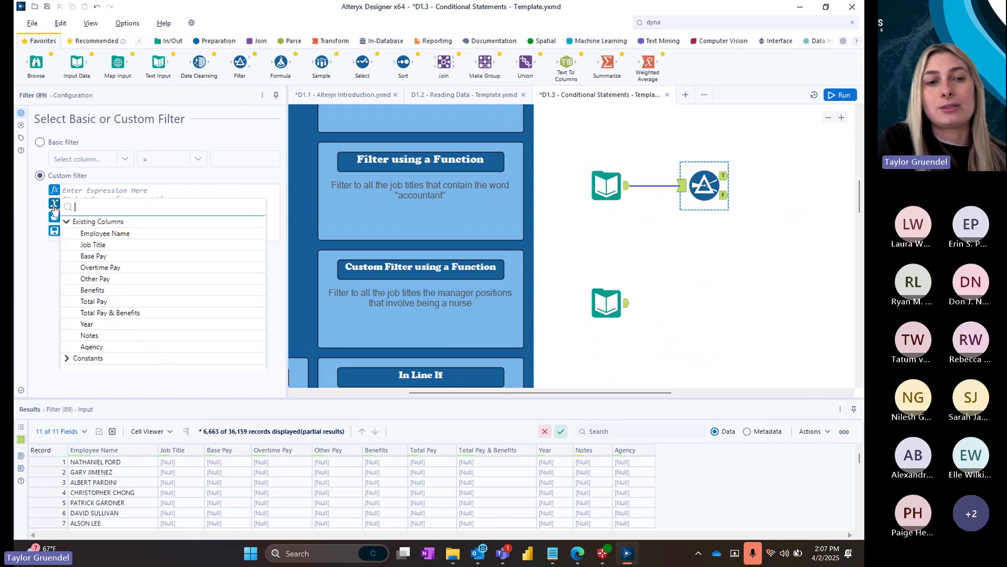
pyautogui.click(67, 357)
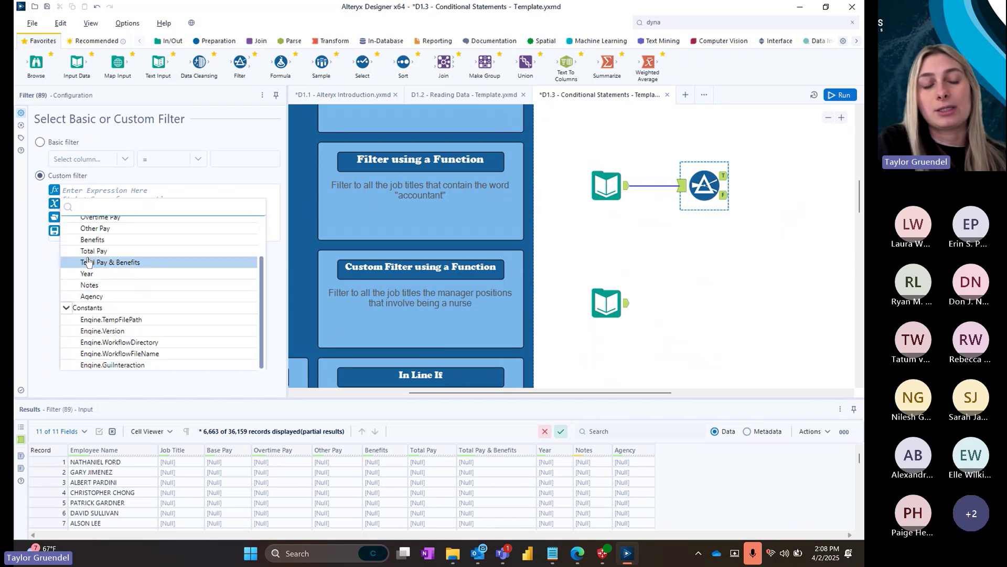
pyautogui.click(66, 313)
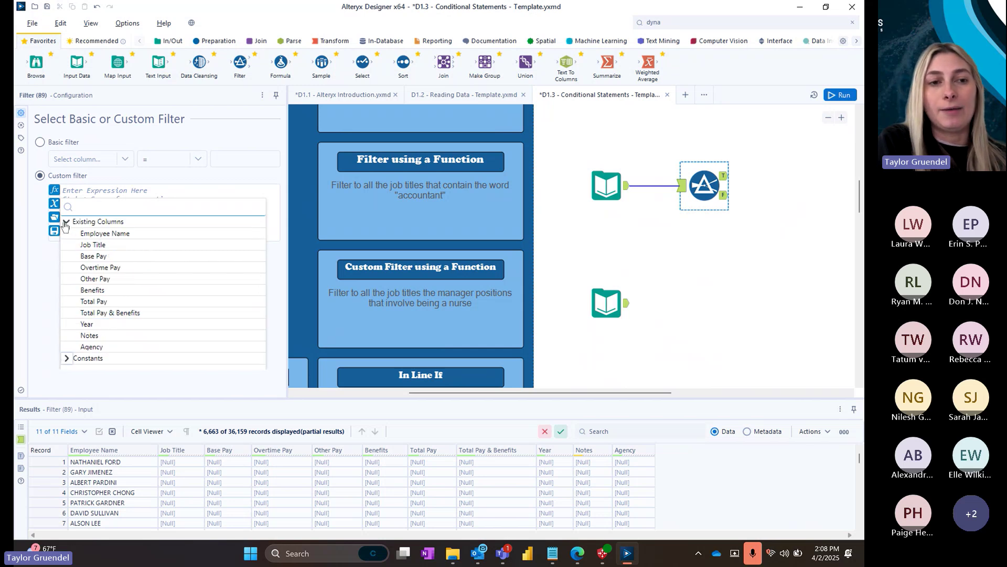
pyautogui.click(65, 223)
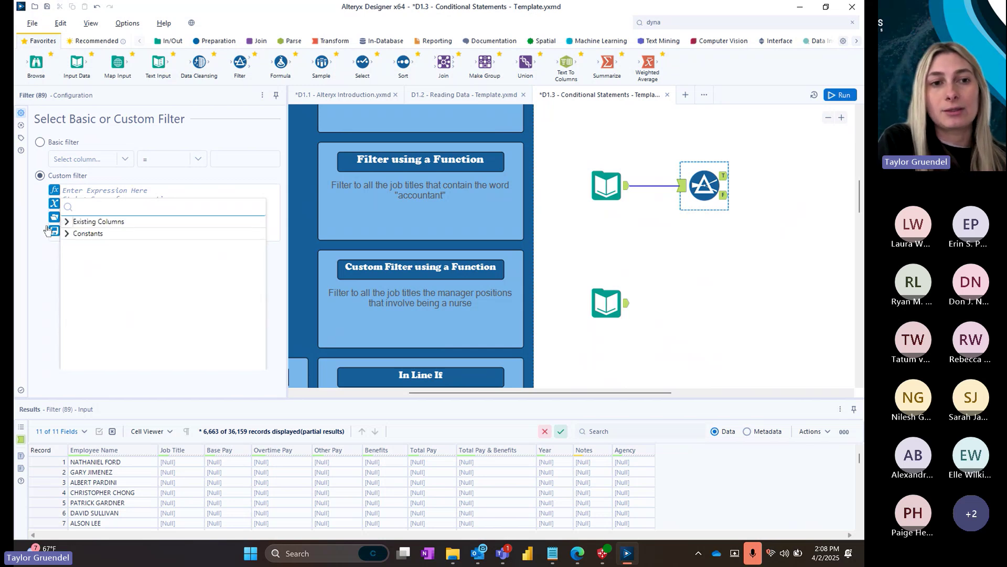
pyautogui.click(36, 273)
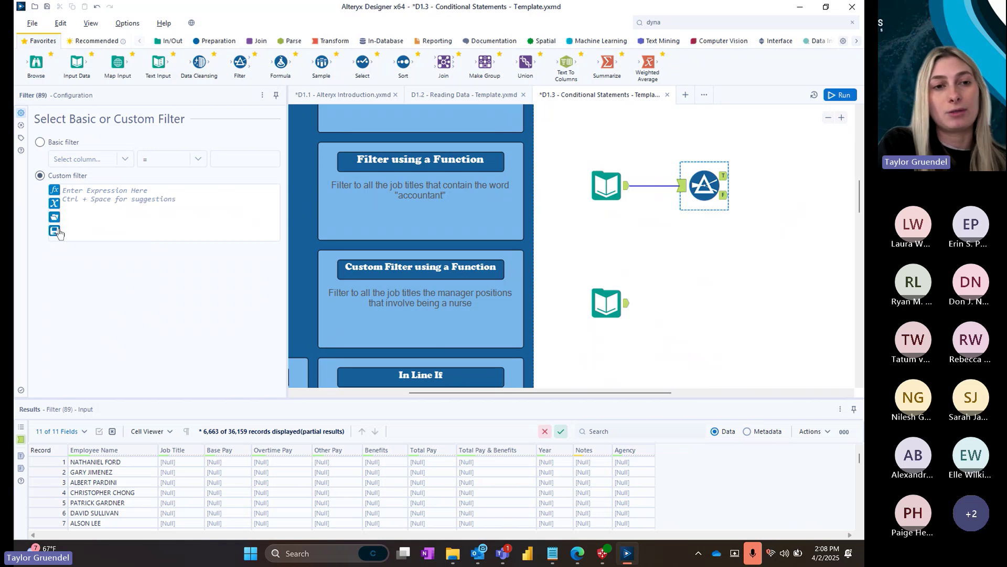
# - Find the Contains string function and insert it as the custom filter expression, leaving no stray text before it
pyautogui.click(68, 194)
pyautogui.write('Contai')
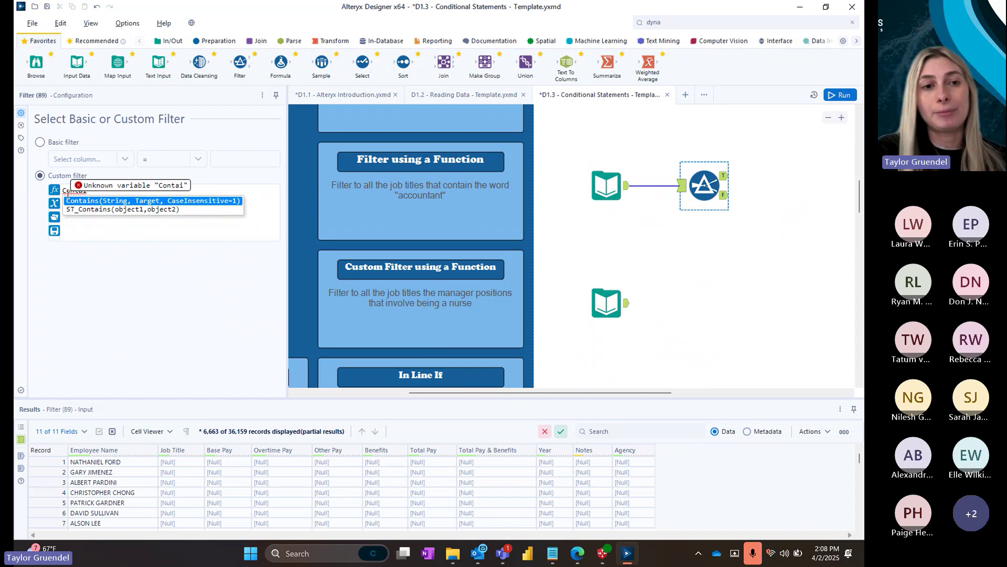
pyautogui.click(54, 190)
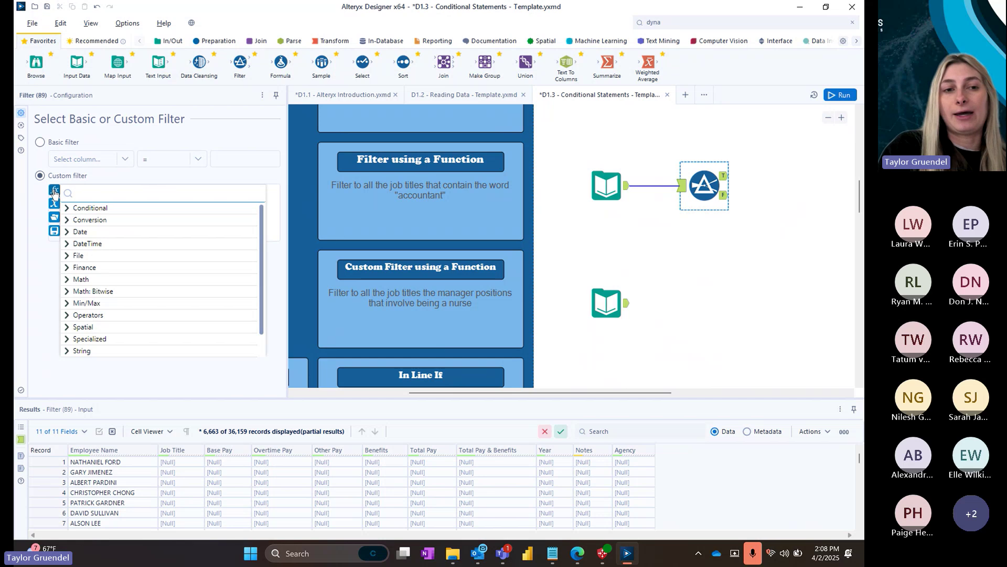
pyautogui.write('con')
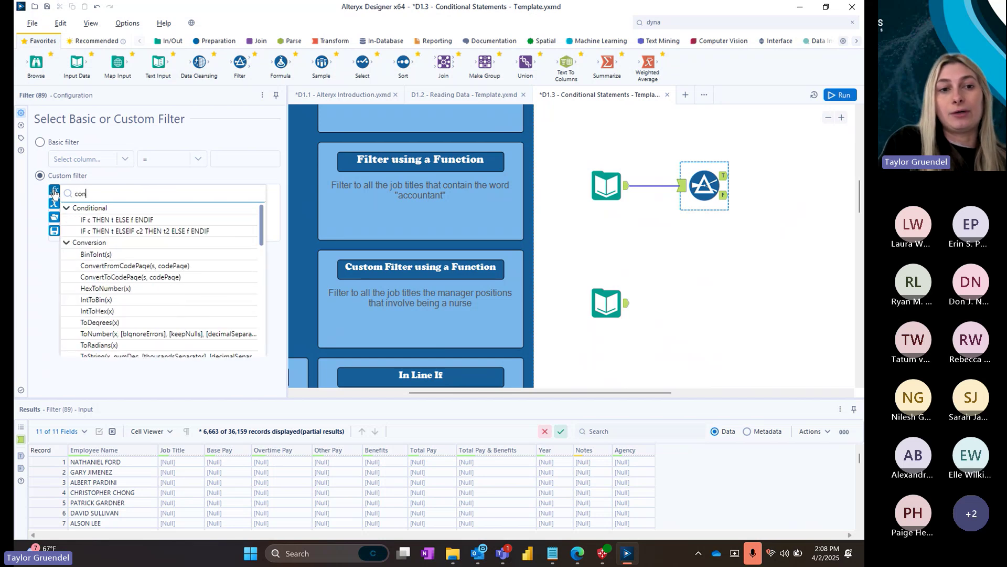
pyautogui.write('tains')
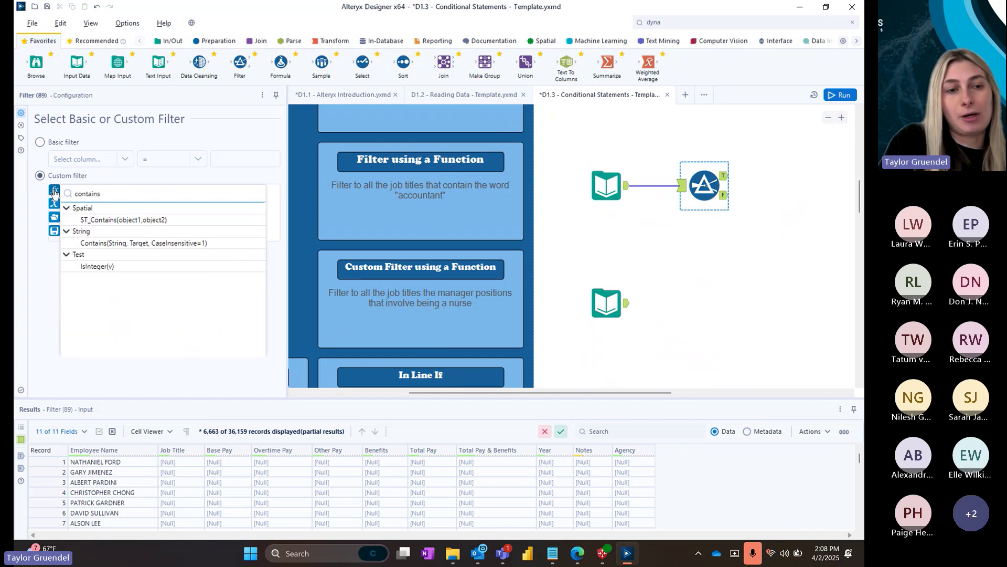
pyautogui.click(103, 243)
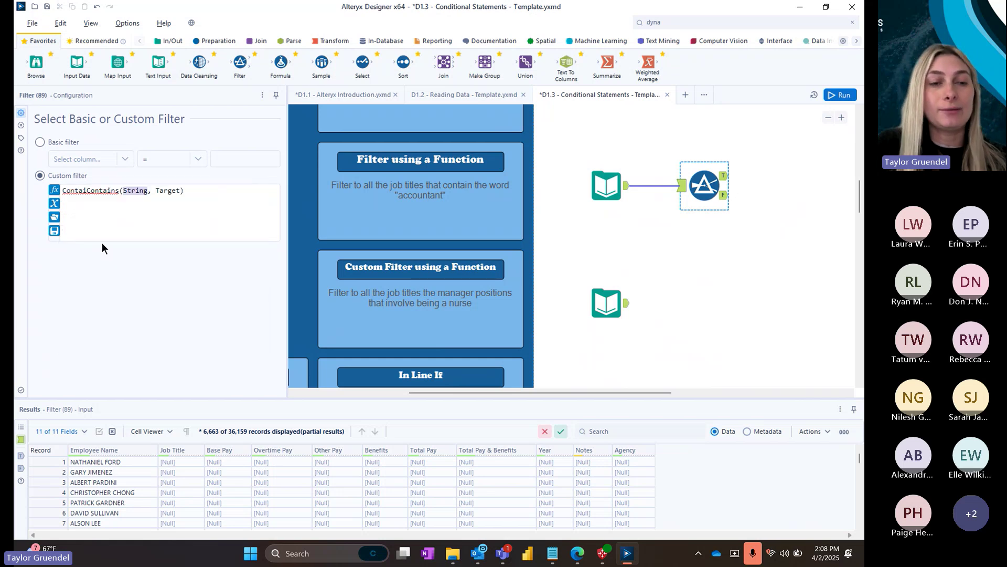
pyautogui.moveTo(87, 190); pyautogui.dragTo(21, 184)
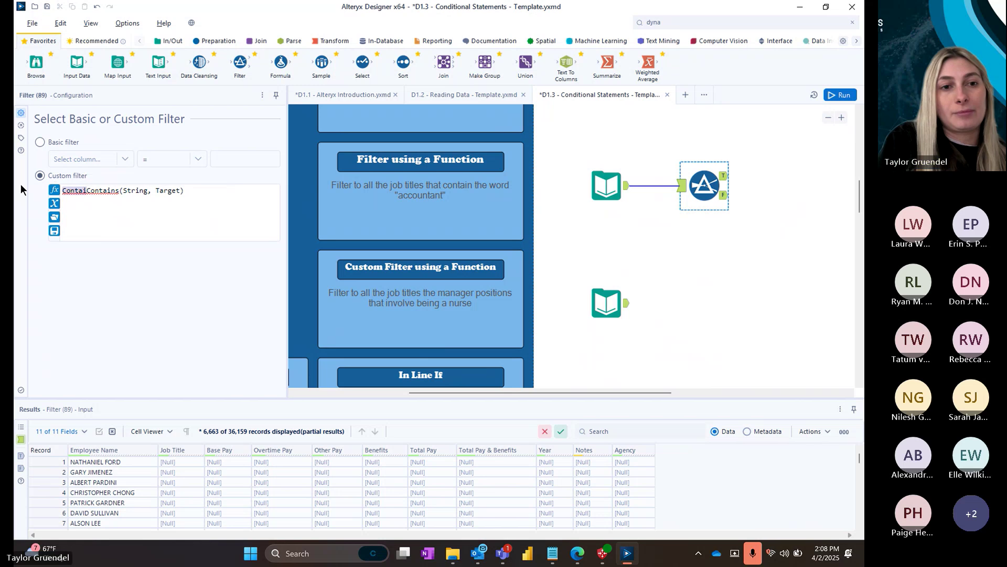
pyautogui.press('BackSpace')
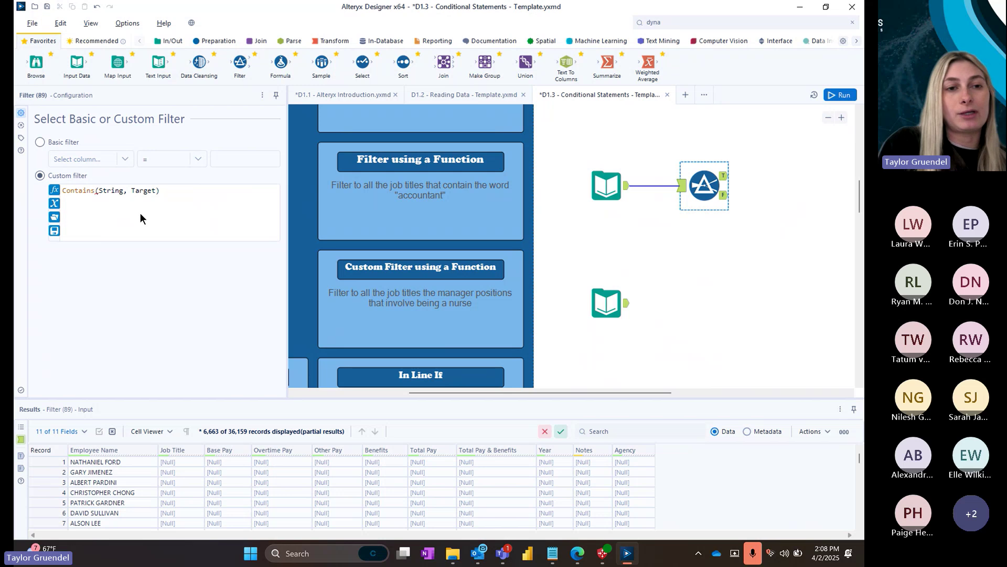
# - Replace the String argument of the Contains function with the [Job Title] column
pyautogui.moveTo(124, 191); pyautogui.dragTo(102, 191)
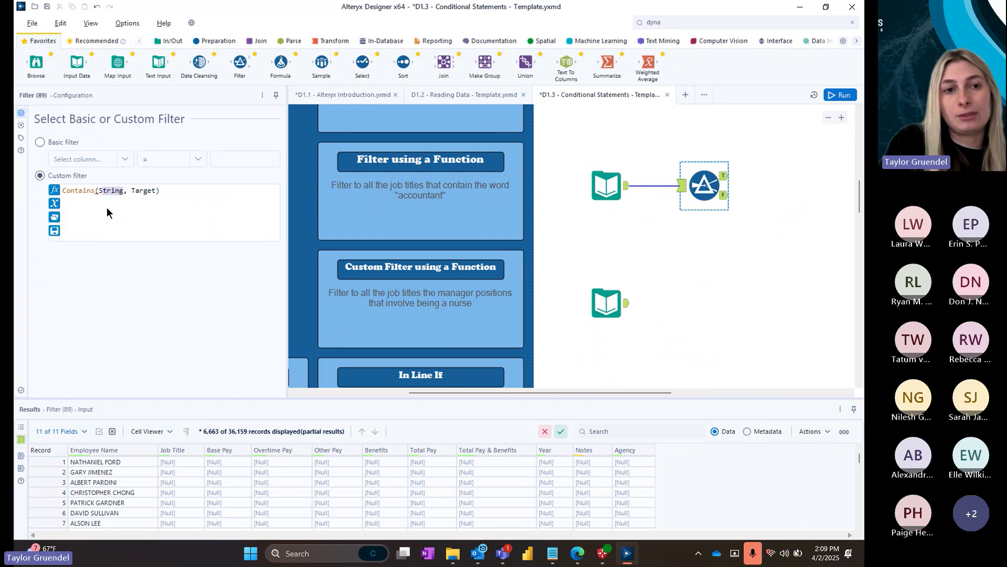
pyautogui.press('BackSpace')
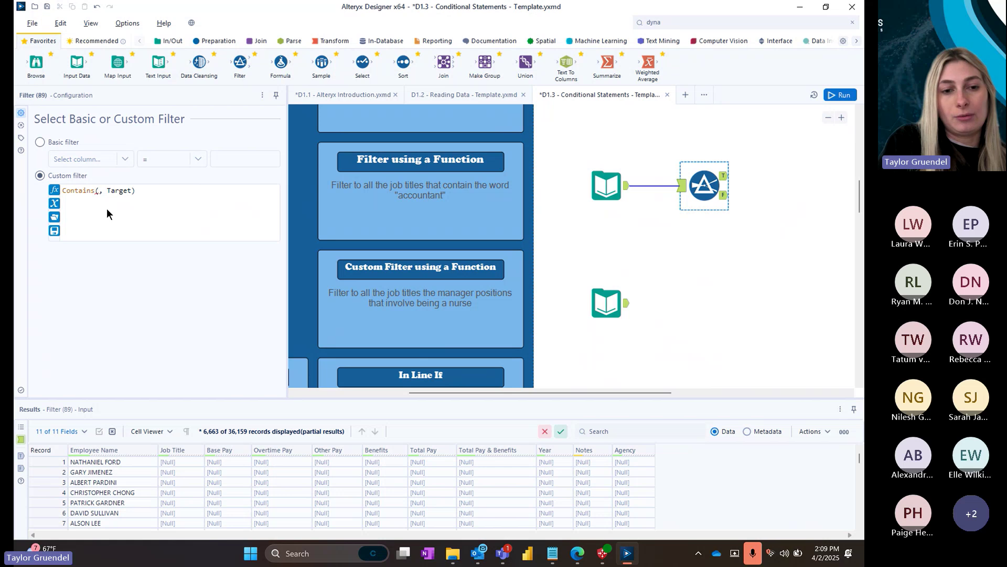
pyautogui.write('jo')
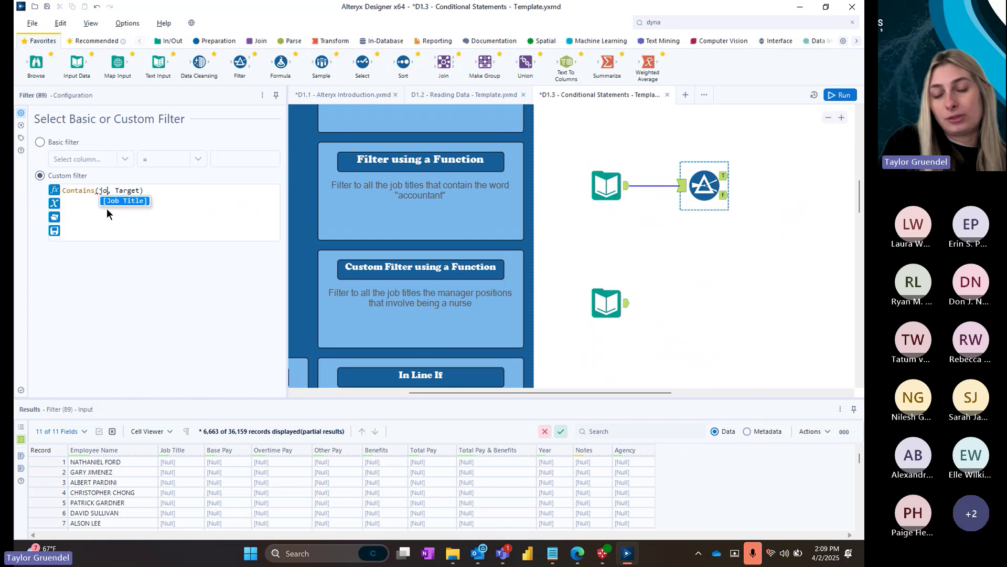
pyautogui.press('BackSpace')
pyautogui.press('BackSpace')
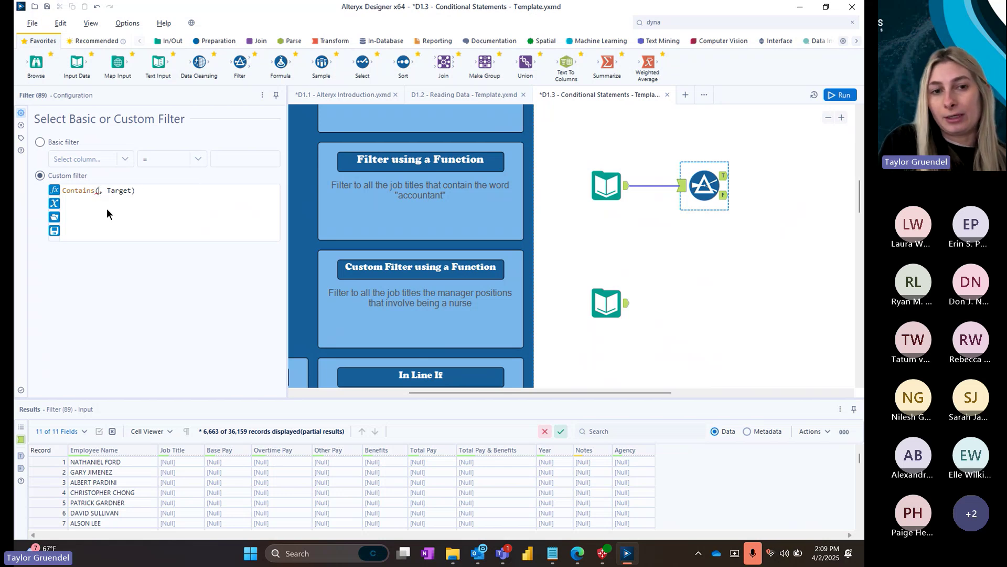
pyautogui.write('[')
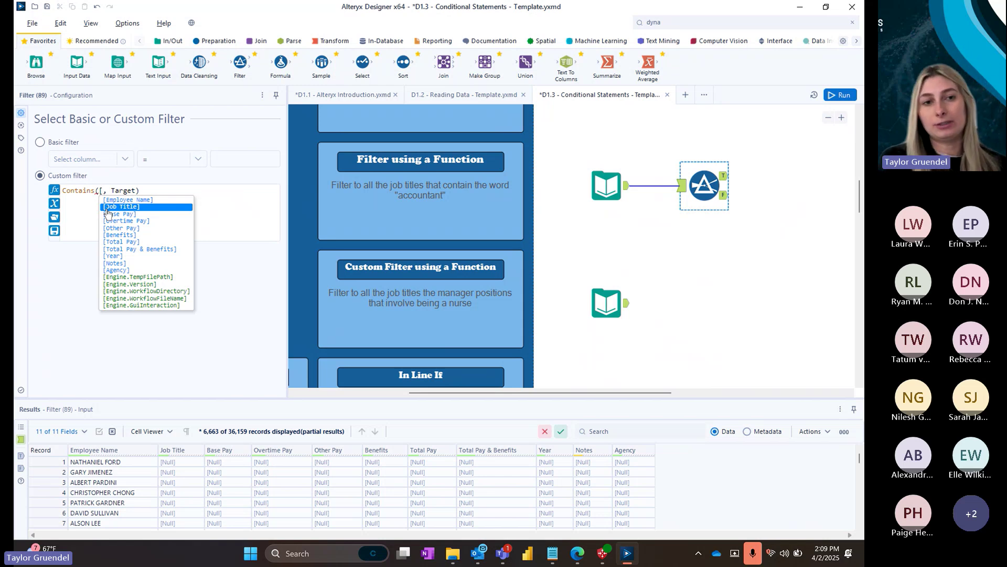
pyautogui.click(107, 207)
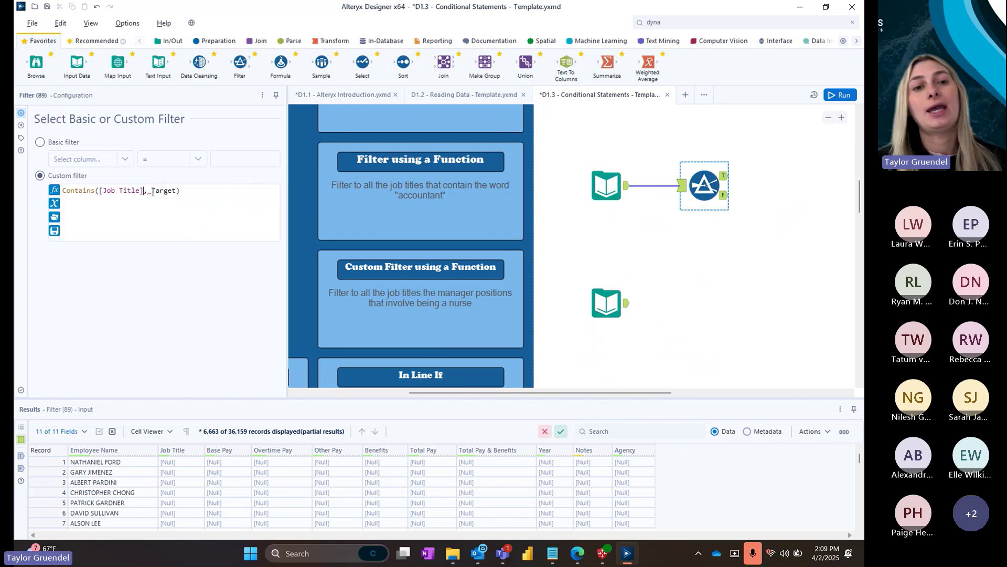
# - Replace the Target argument of the Contains function with the text "accountant" in quotation marks
pyautogui.moveTo(152, 192); pyautogui.dragTo(175, 193)
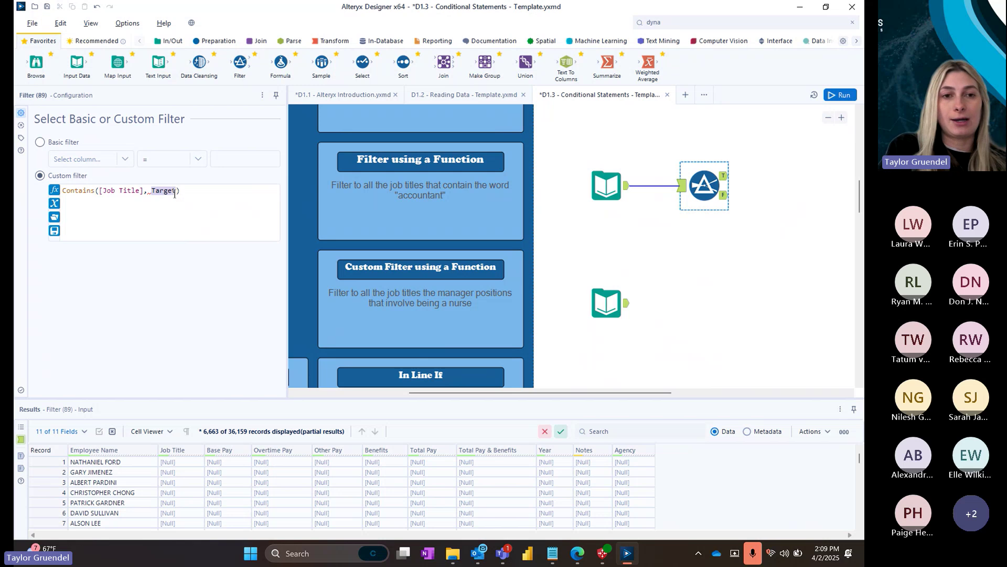
pyautogui.press('BackSpace')
pyautogui.write('"')
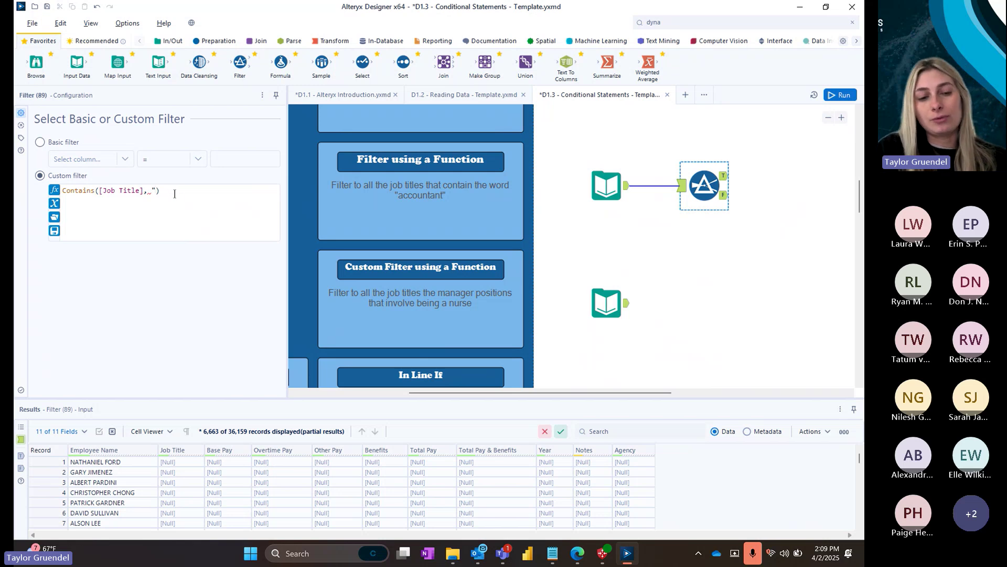
pyautogui.write('a')
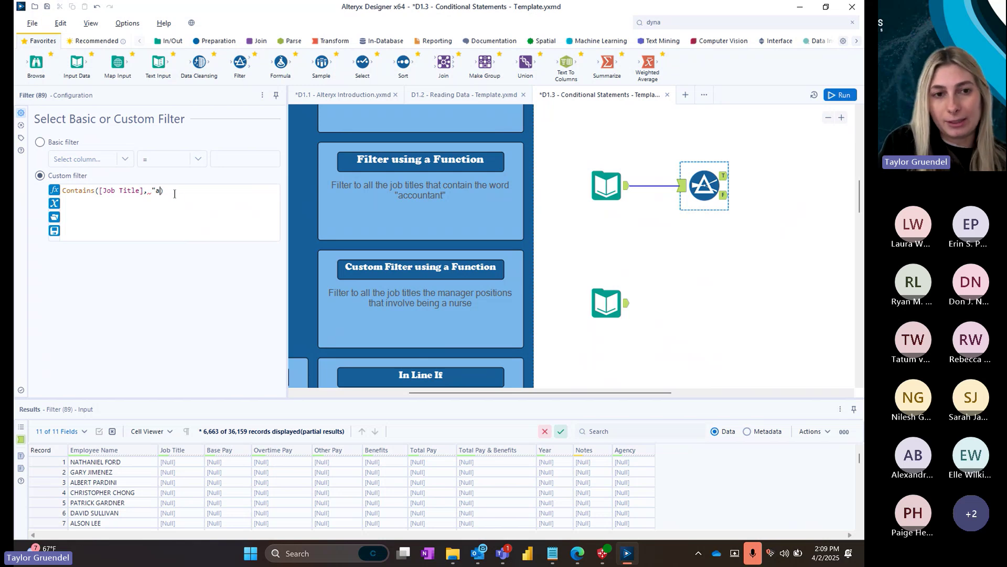
pyautogui.write('ccountan')
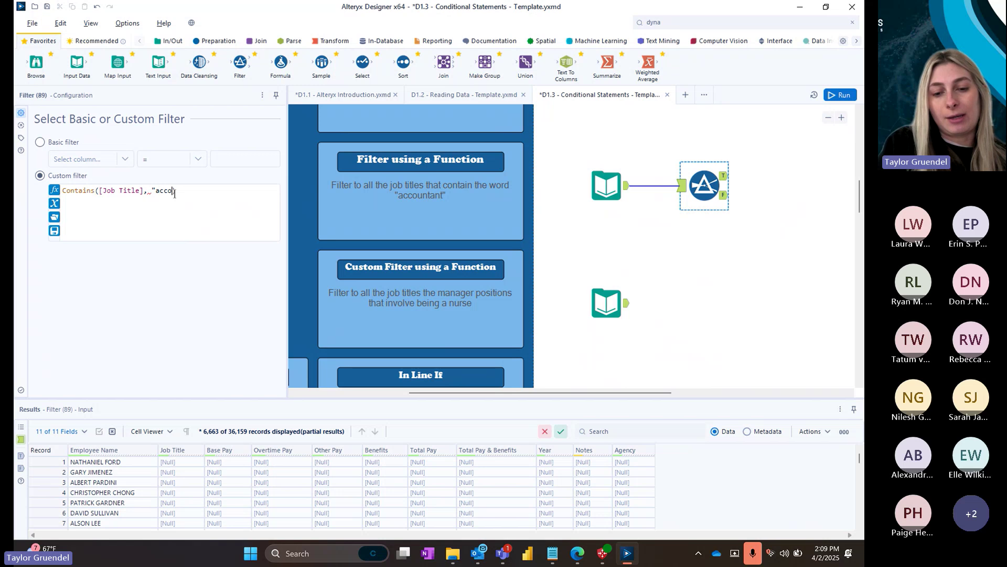
pyautogui.write('t')
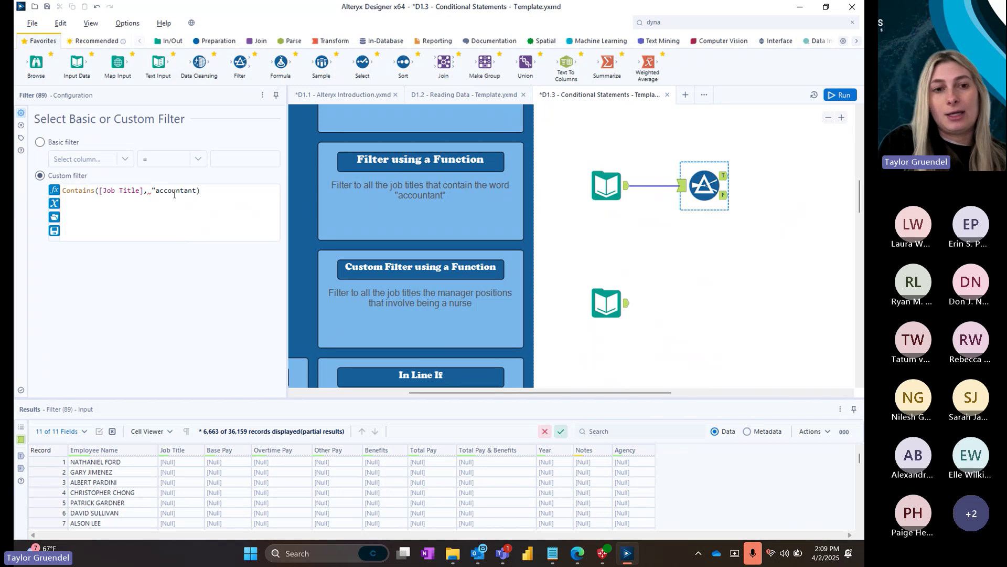
pyautogui.write('"')
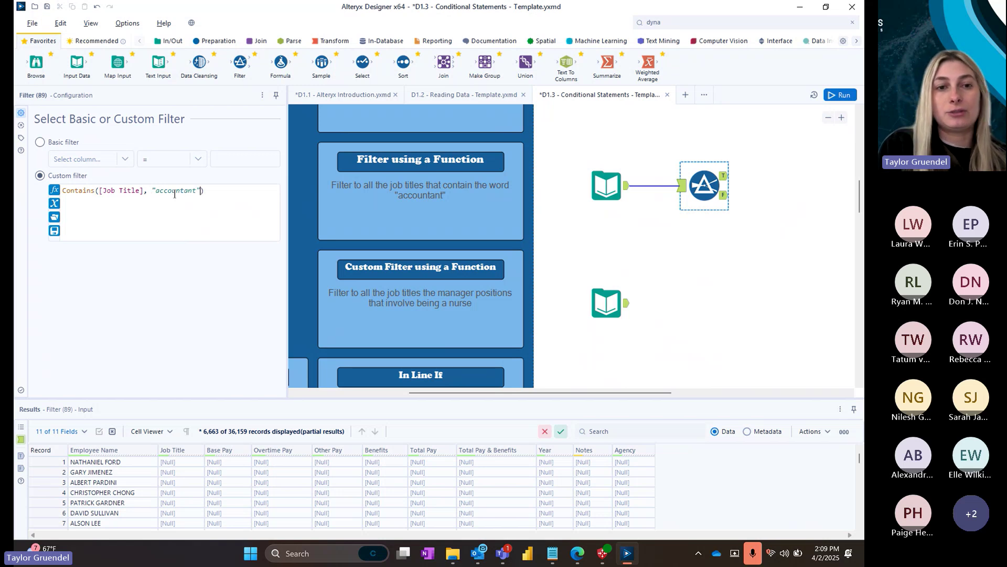
pyautogui.click(210, 194)
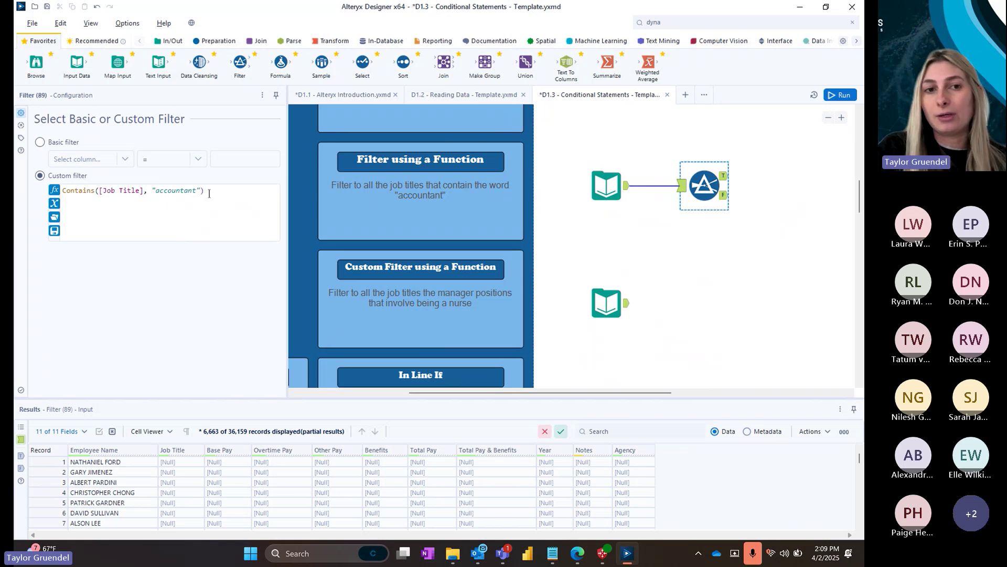
# - Run the workflow with the accountant filter and dismiss the completion message
pyautogui.click(691, 315)
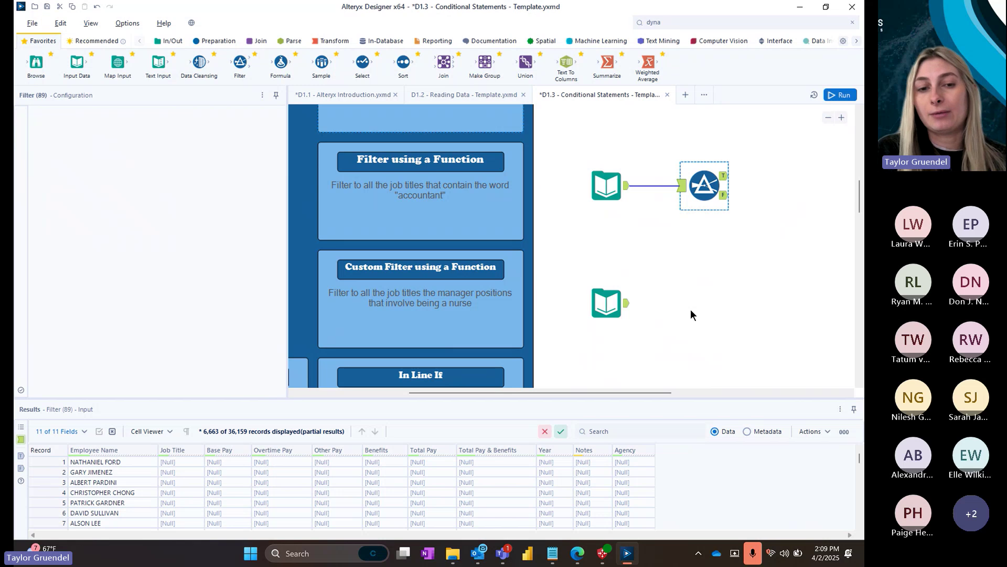
pyautogui.hotkey('ctrl', 'r')
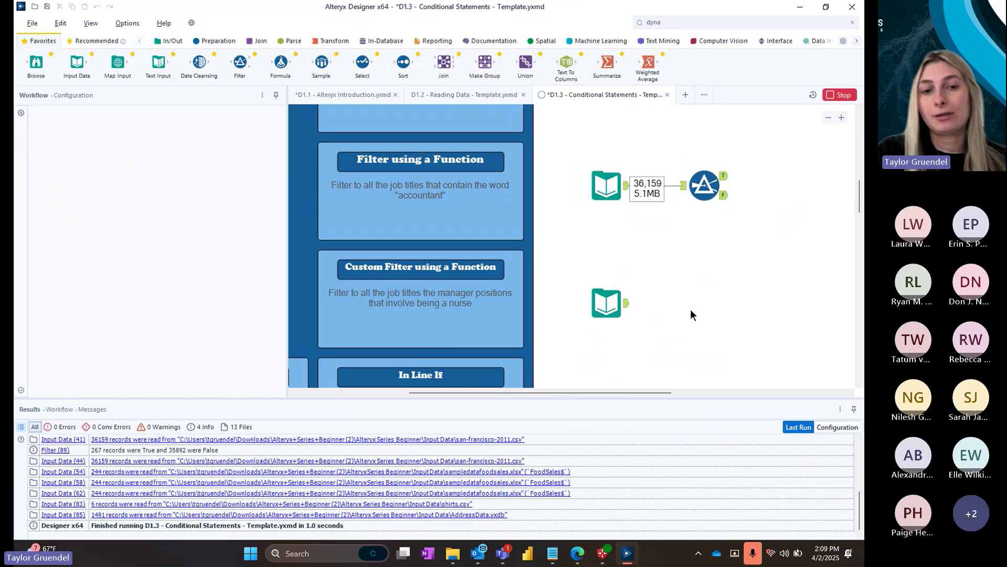
pyautogui.click(569, 297)
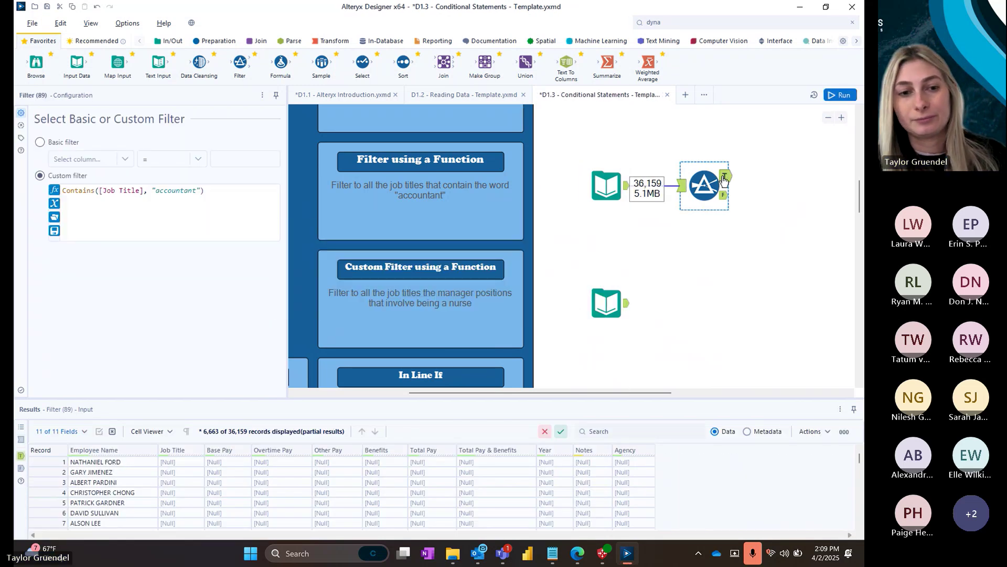
# - Examine the job titles of the records in the True output of the accountant filter
pyautogui.click(723, 179)
pyautogui.click(183, 479)
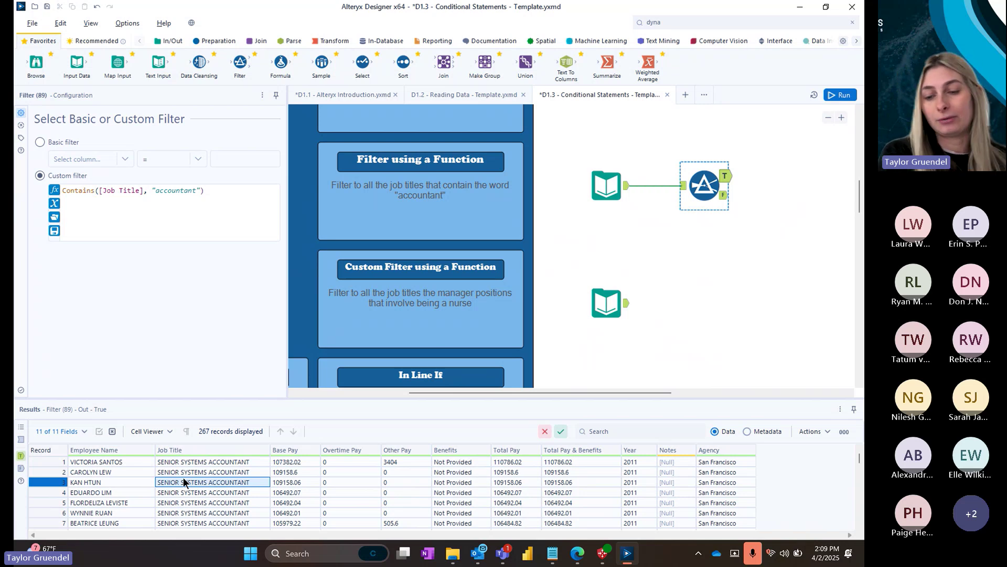
pyautogui.press('Down')
pyautogui.press('Down')
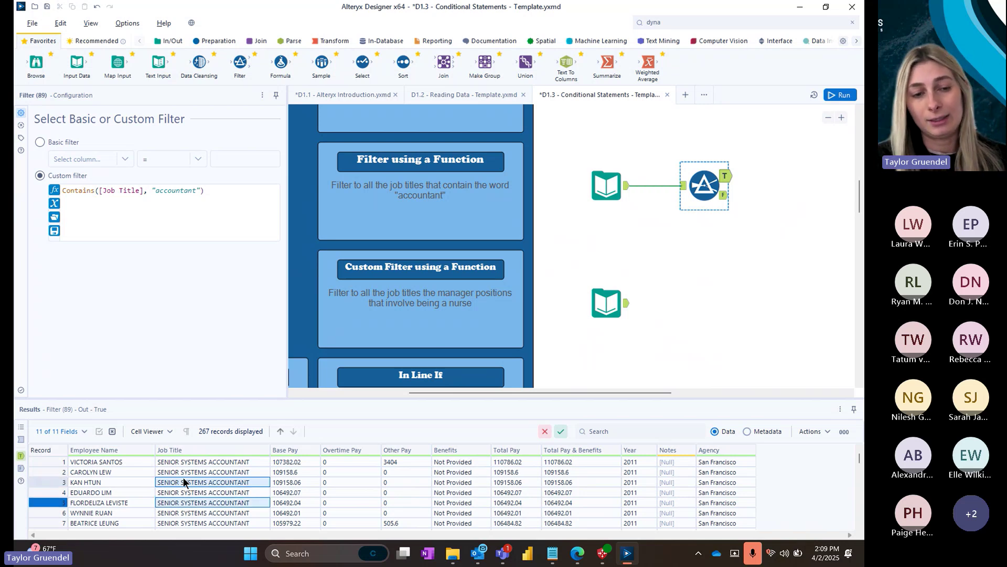
pyautogui.press('Down')
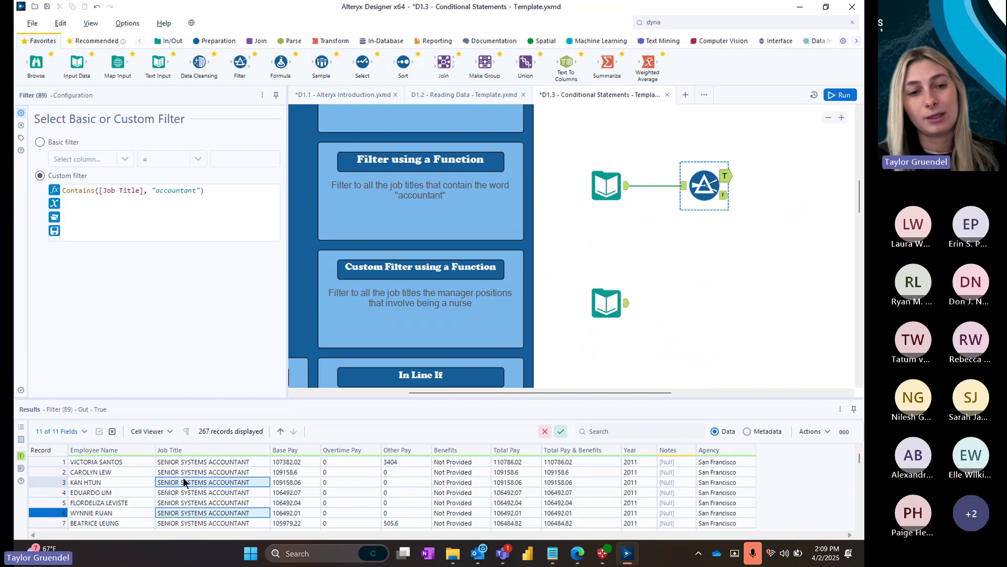
pyautogui.press('Down')
pyautogui.press('Down')
pyautogui.press('Down')
pyautogui.press('Down')
pyautogui.press('Down')
pyautogui.press('Down')
pyautogui.press('Down')
pyautogui.press('Down')
pyautogui.press('Down')
pyautogui.press('Down')
pyautogui.press('Down')
pyautogui.press('Down')
pyautogui.press('Down')
pyautogui.press('Down')
pyautogui.press('Down')
pyautogui.press('Down')
pyautogui.press('Down')
pyautogui.press('Down')
pyautogui.press('Down')
pyautogui.press('Down')
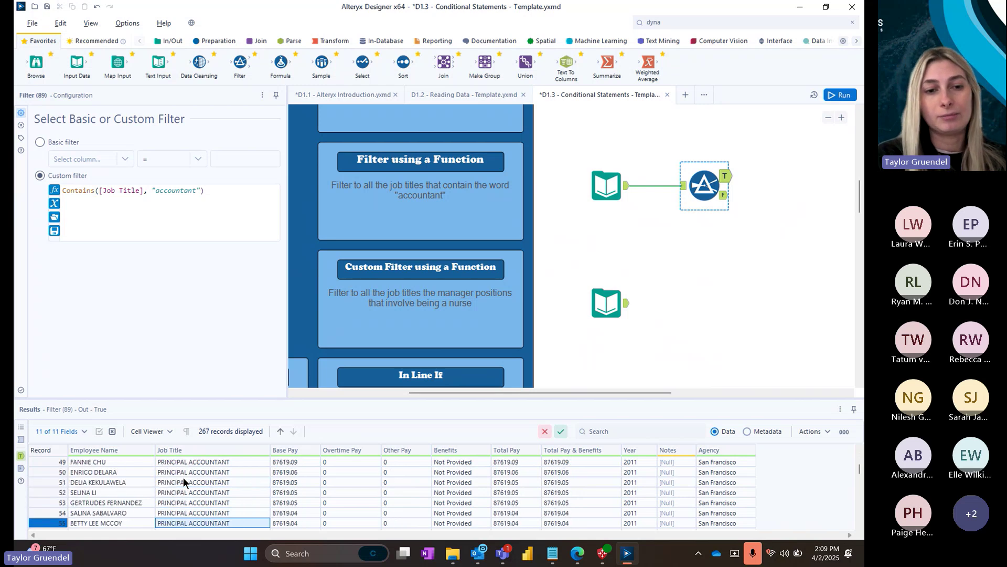
pyautogui.press('Down')
pyautogui.press('Down')
pyautogui.press('Down')
pyautogui.press('Down')
pyautogui.press('Down')
pyautogui.press('Down')
pyautogui.press('Down')
pyautogui.press('Down')
pyautogui.press('Down')
pyautogui.press('Down')
pyautogui.press('Down')
pyautogui.press('Down')
pyautogui.press('Down')
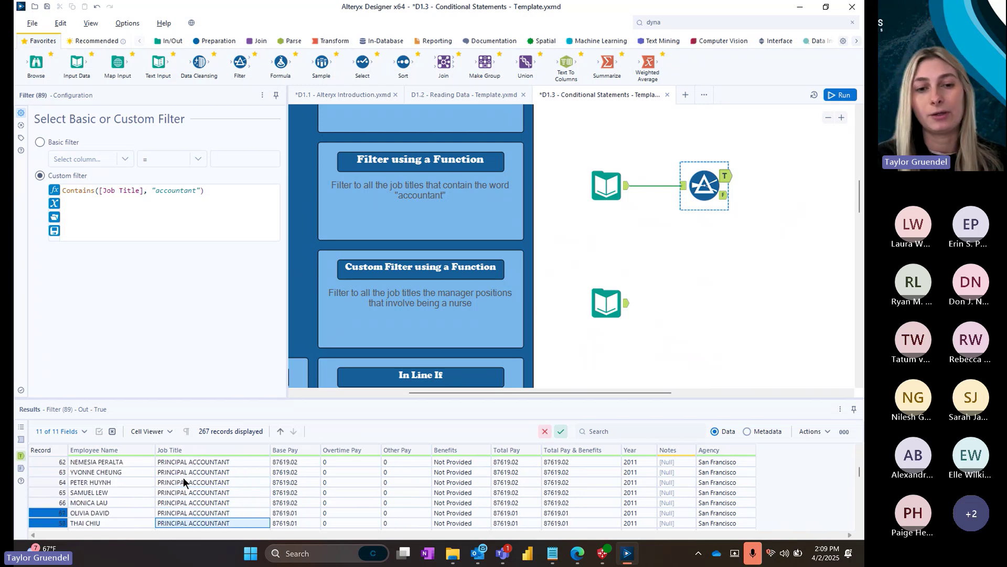
pyautogui.press('Down')
pyautogui.press('Down')
pyautogui.press('Down')
pyautogui.press('Down')
pyautogui.press('Down')
pyautogui.press('Down')
pyautogui.press('Down')
pyautogui.press('Down')
pyautogui.press('Down')
pyautogui.press('Down')
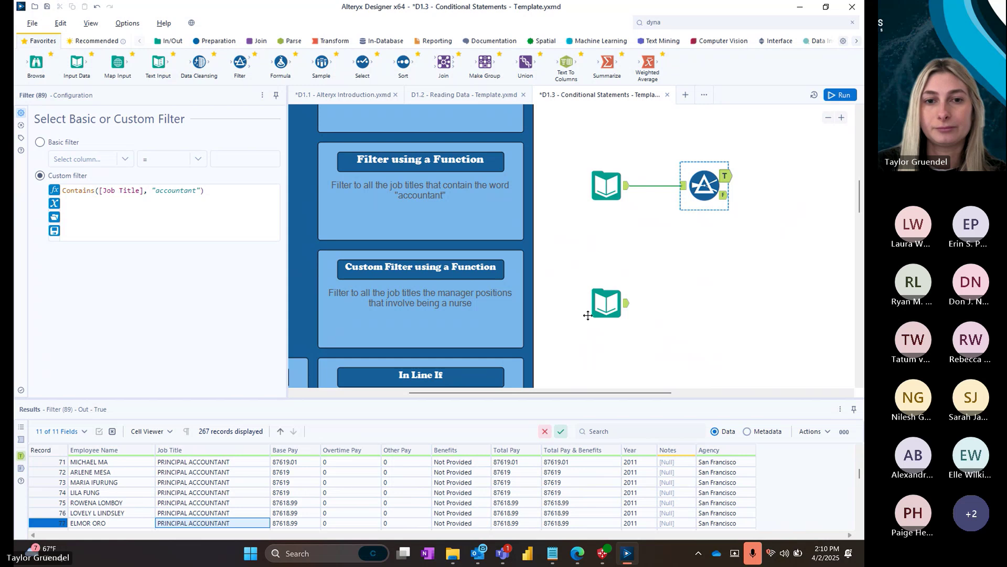
# - Connect a new Filter tool to the input of the Custom Filter using a Function exercise and set it to a custom filter
pyautogui.scroll(-3, 738, 321)
pyautogui.scroll(-1, 713, 327)
pyautogui.click(597, 258)
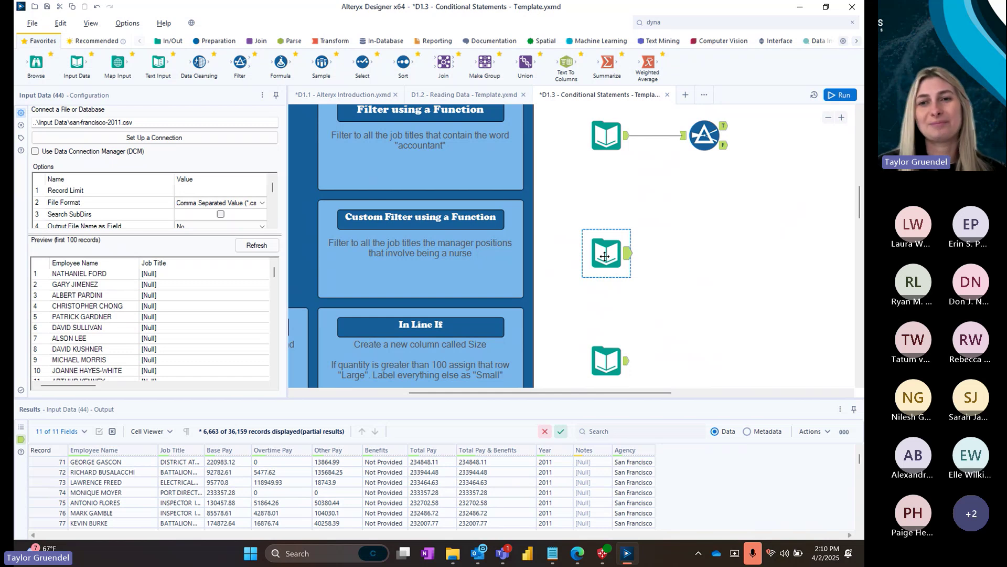
pyautogui.click(711, 148)
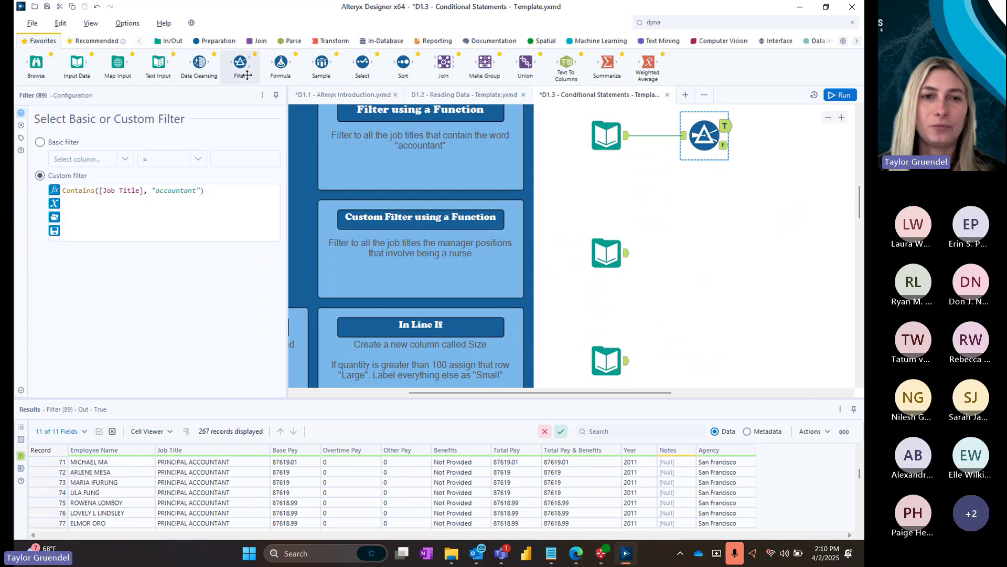
pyautogui.moveTo(240, 64); pyautogui.dragTo(702, 251)
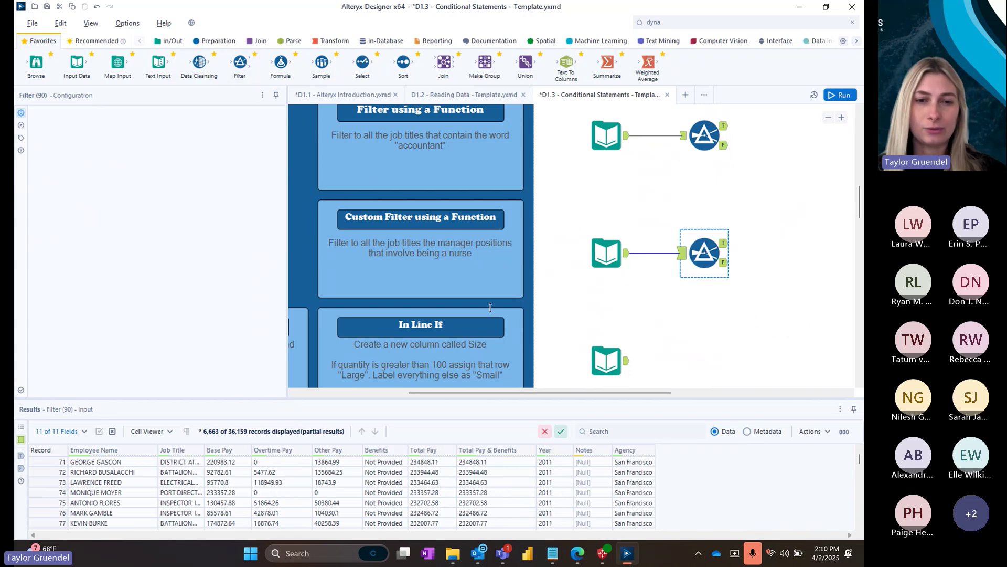
pyautogui.scroll(-2, 617, 307)
pyautogui.scroll(-1, 617, 307)
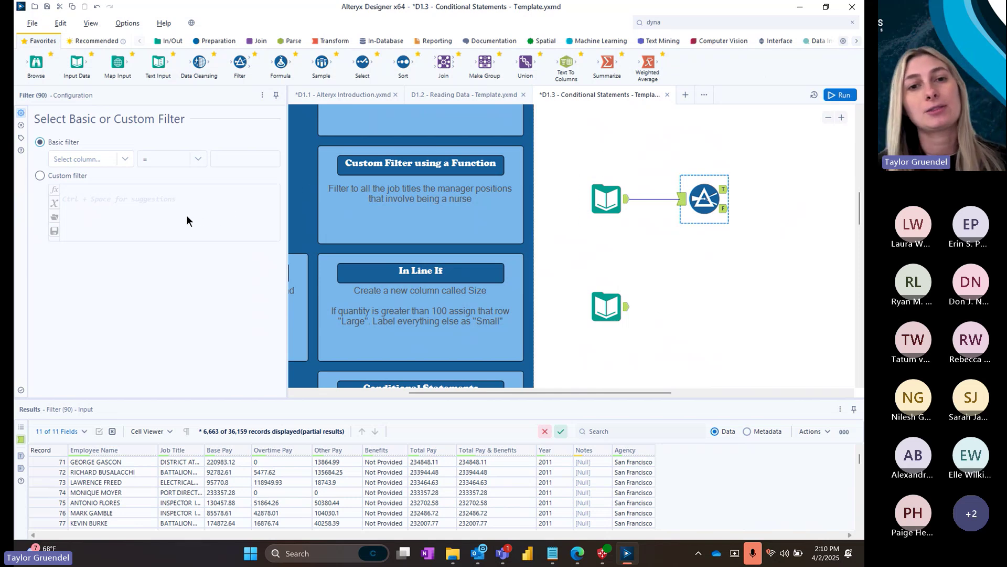
pyautogui.click(40, 176)
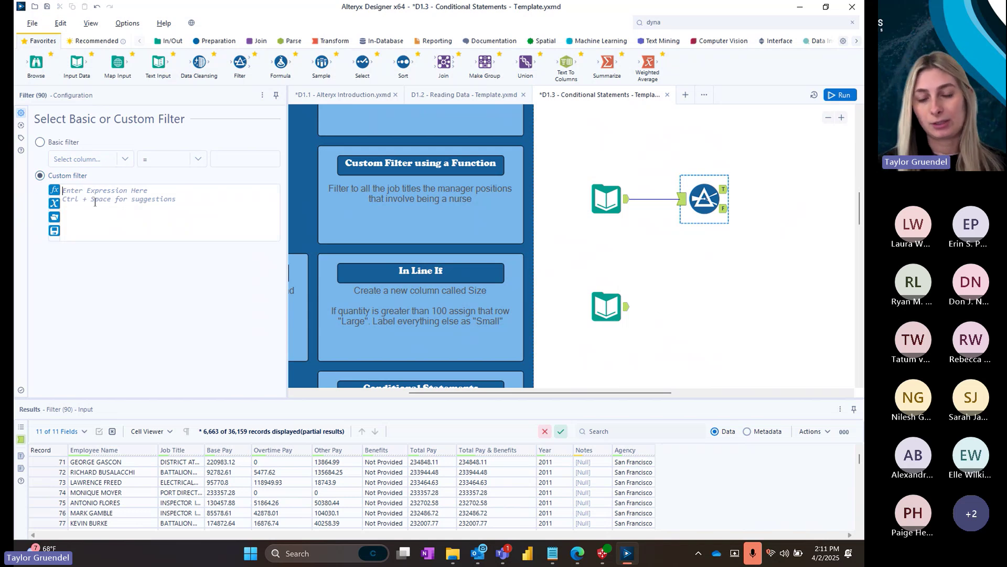
# - Insert the Contains function as the custom filter expression with the [Job Title] column as its String argument
pyautogui.write('[')
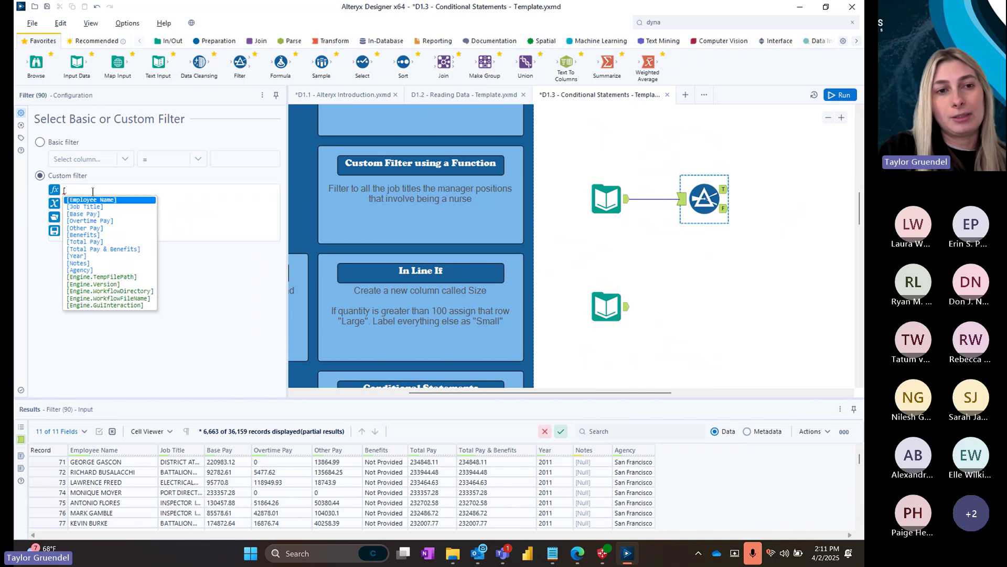
pyautogui.press('BackSpace')
pyautogui.write('conta')
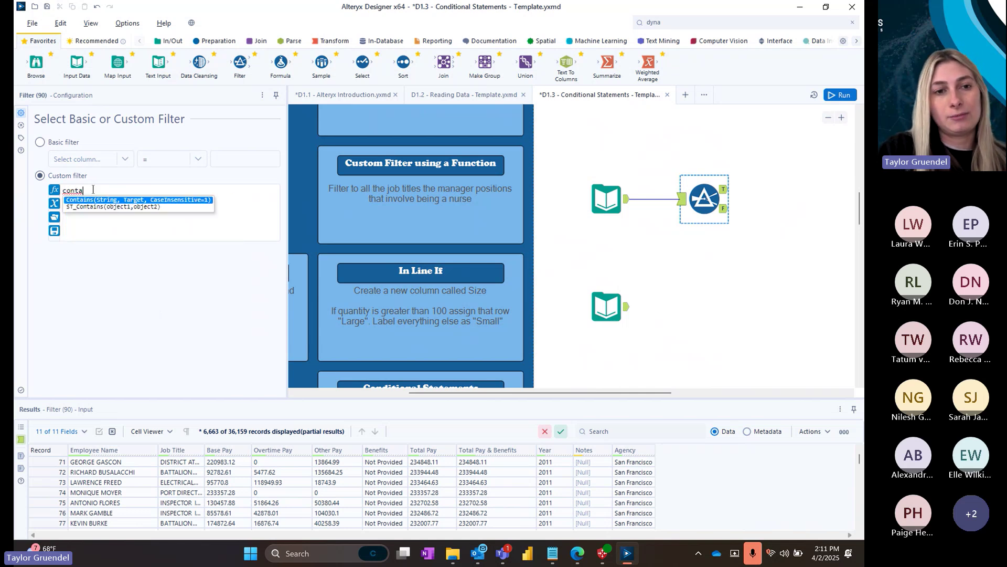
pyautogui.press('Return')
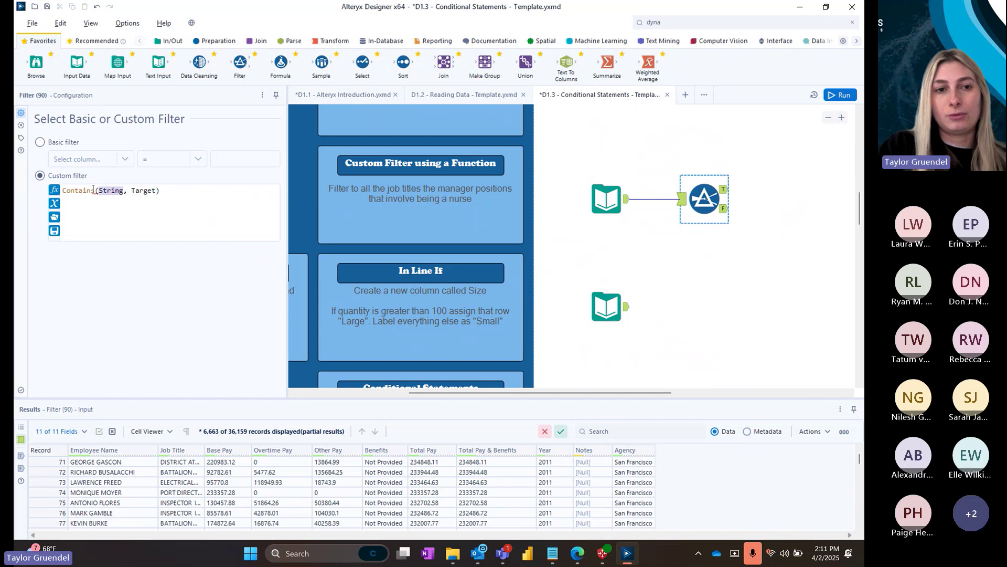
pyautogui.write('jo')
pyautogui.press('Return')
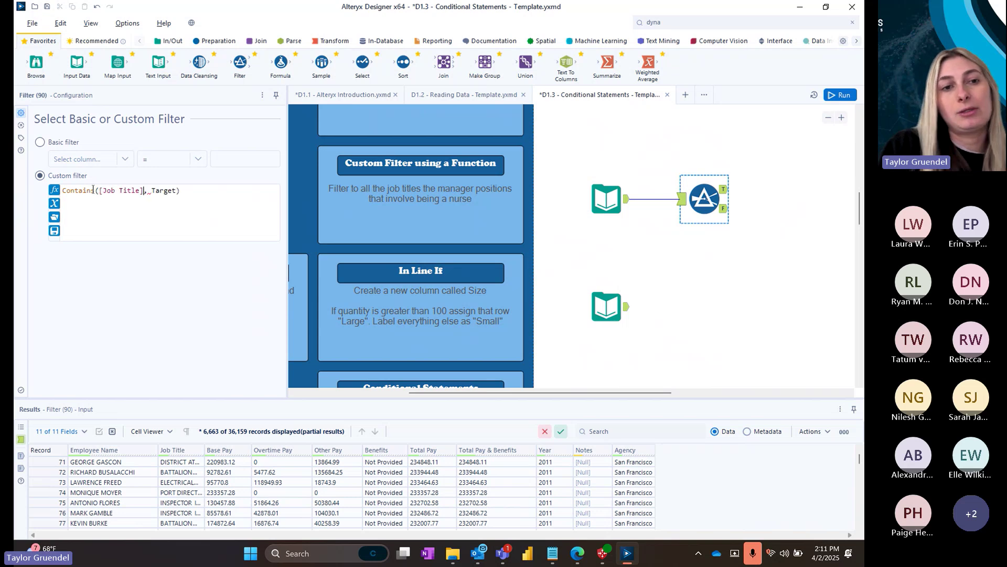
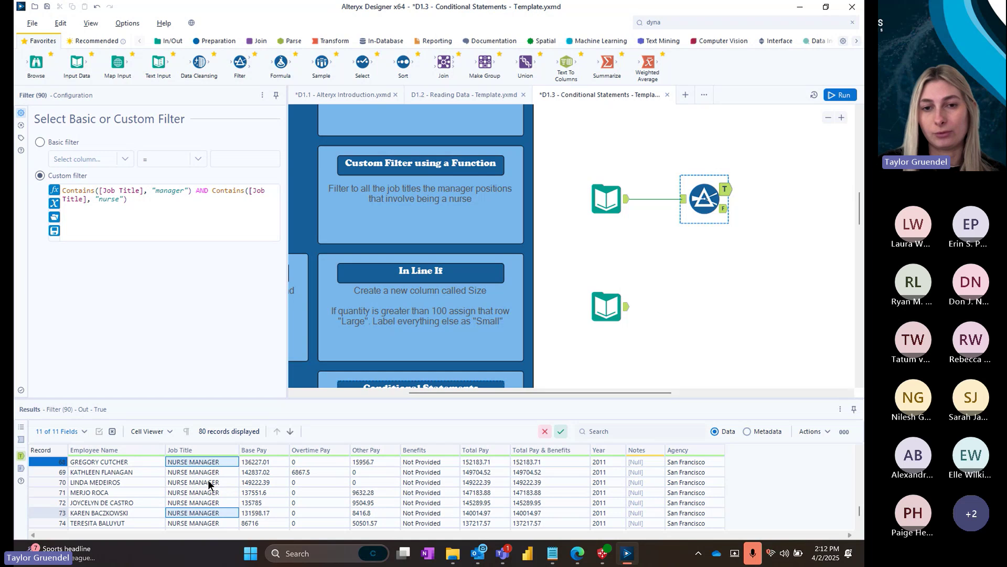
# - Read the instructions of the In Line If and Conditional Statements exercises
pyautogui.scroll(-1, 684, 319)
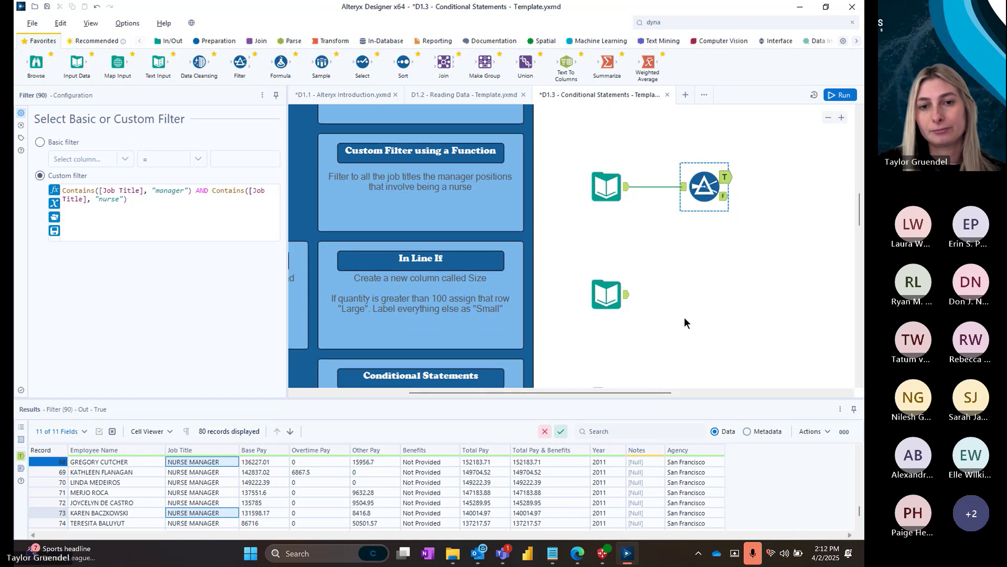
pyautogui.scroll(-2, 684, 318)
pyautogui.scroll(-2, 684, 319)
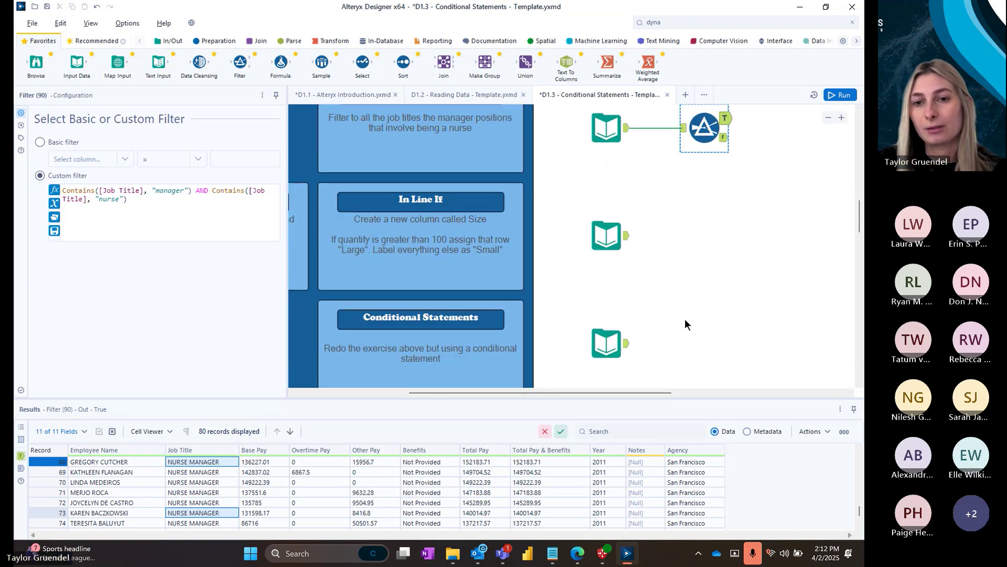
pyautogui.moveTo(665, 393); pyautogui.dragTo(650, 392)
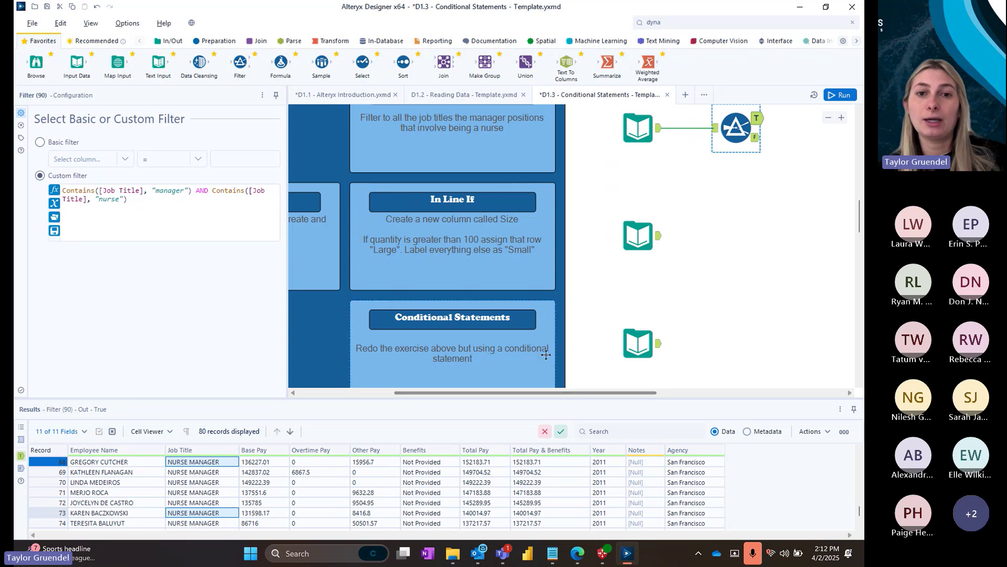
# - Connect a Formula tool to the food sales input of the In Line If exercise
pyautogui.keyDown('ctrl'); pyautogui.click(650, 243); pyautogui.keyUp('ctrl')
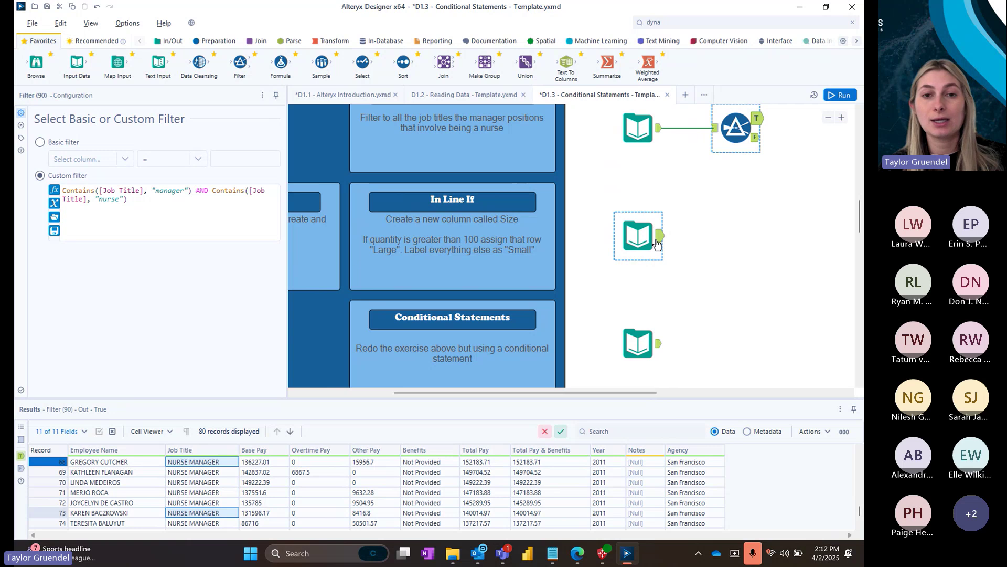
pyautogui.click(657, 243)
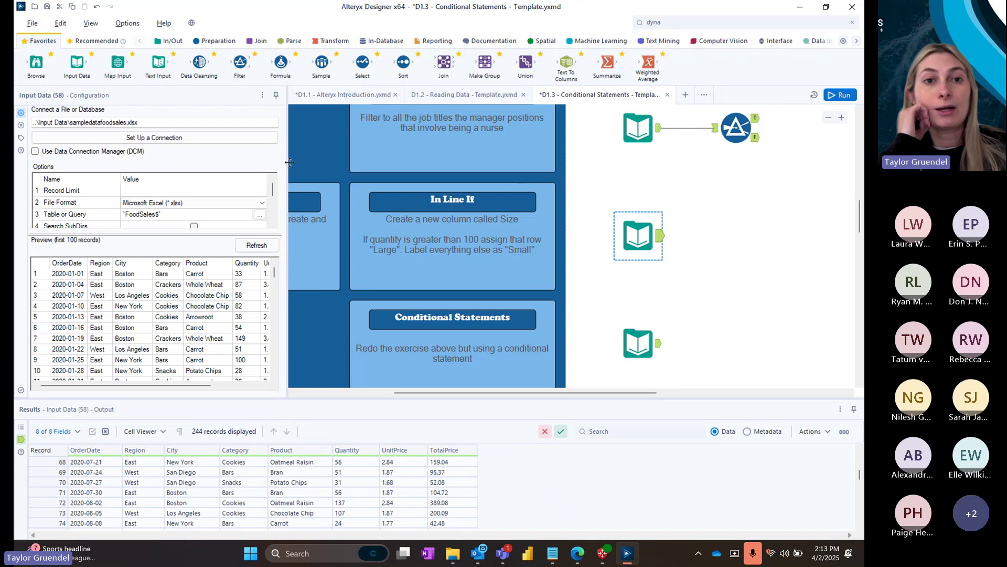
pyautogui.moveTo(282, 63); pyautogui.dragTo(730, 240)
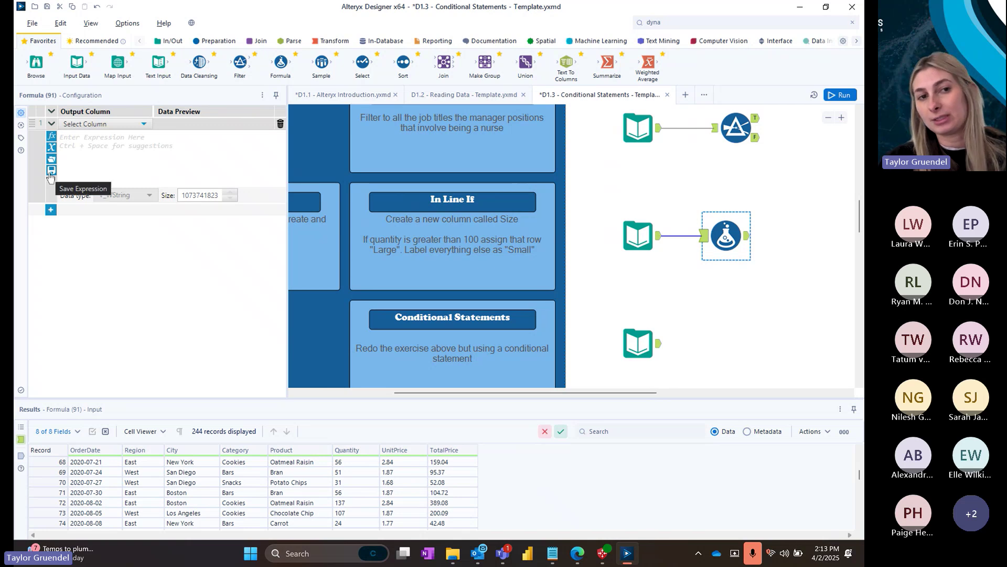
pyautogui.click(109, 125)
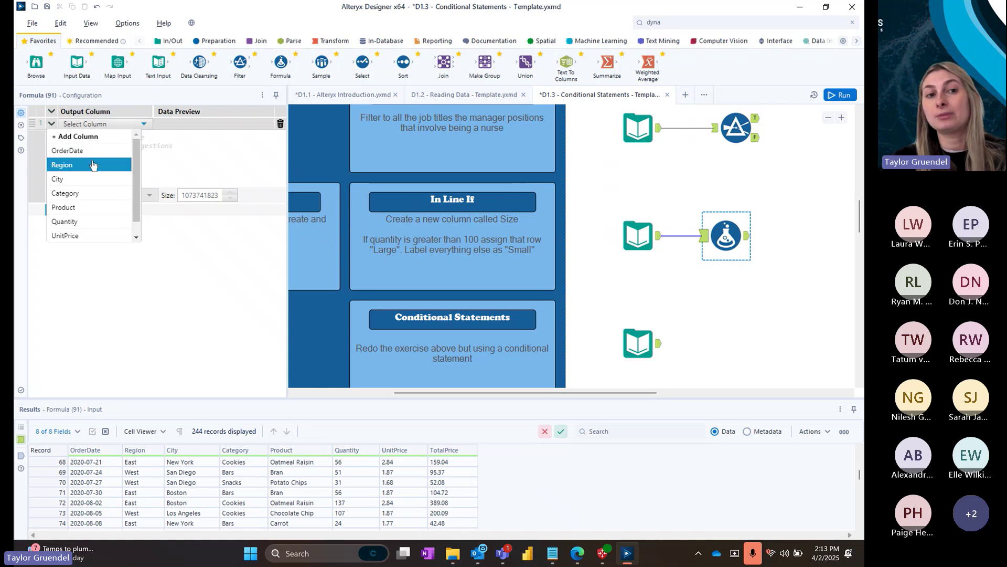
pyautogui.click(85, 136)
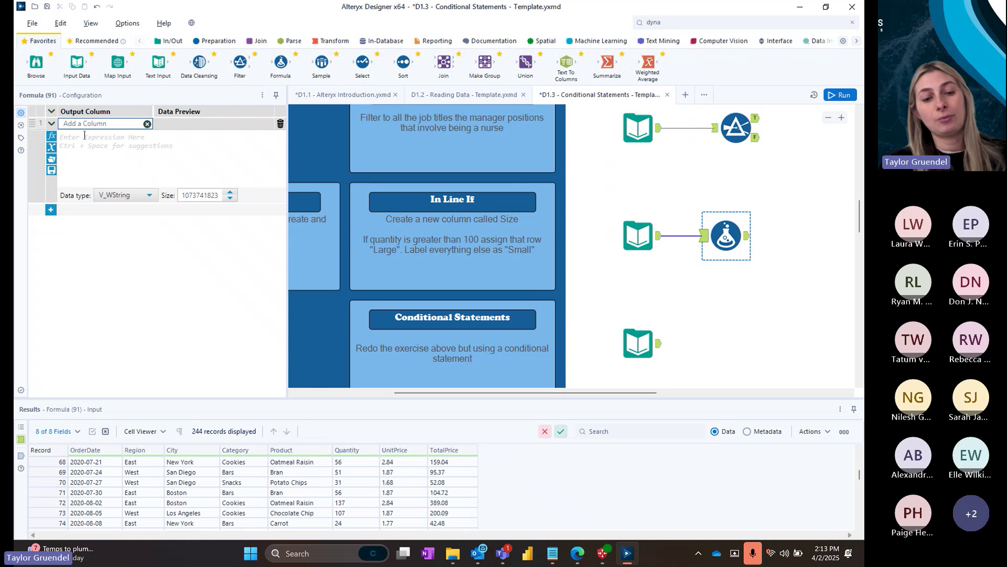
pyautogui.write('Size')
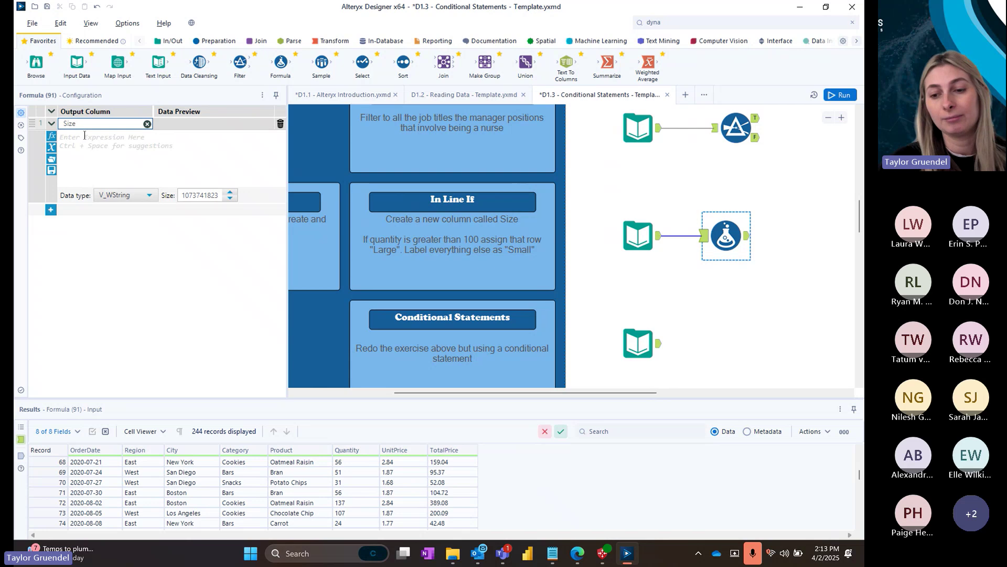
pyautogui.press('BackSpace')
pyautogui.press('BackSpace')
pyautogui.press('BackSpace')
pyautogui.press('BackSpace')
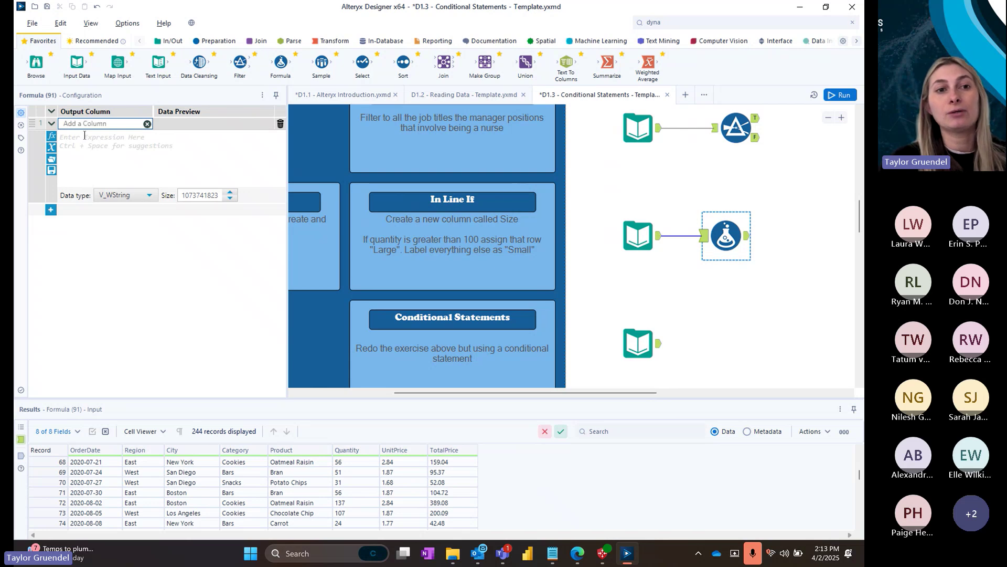
pyautogui.click(85, 137)
pyautogui.write("1kk's")
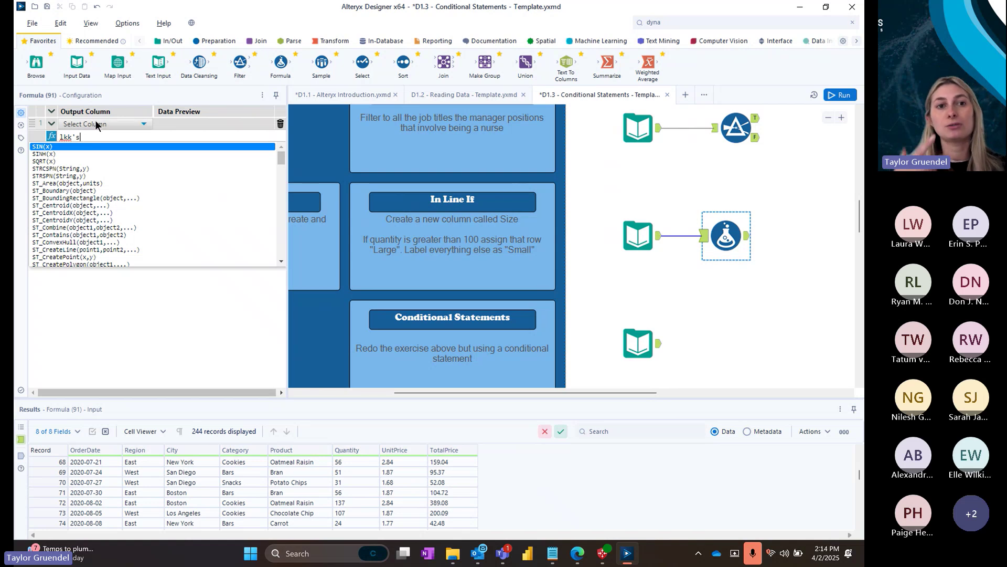
# - Add a new output column named Size and clear the stray text from its expression
pyautogui.click(97, 124)
pyautogui.click(94, 136)
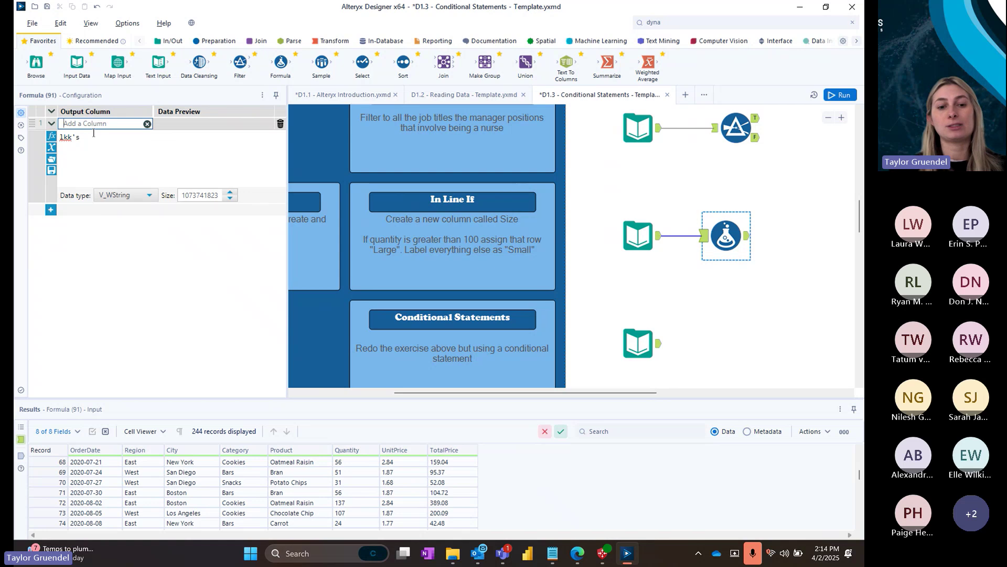
pyautogui.write('Size')
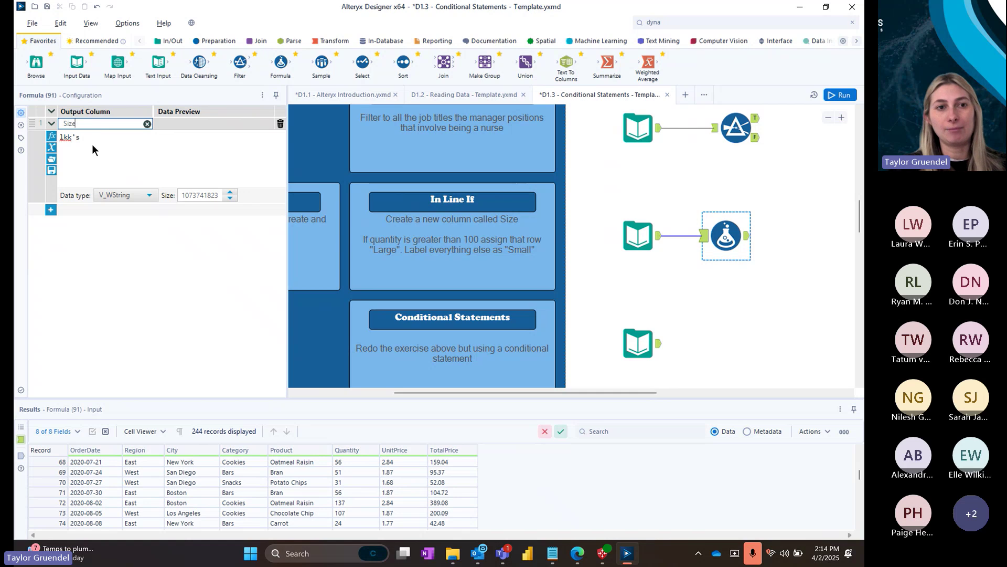
pyautogui.moveTo(95, 151); pyautogui.dragTo(51, 141)
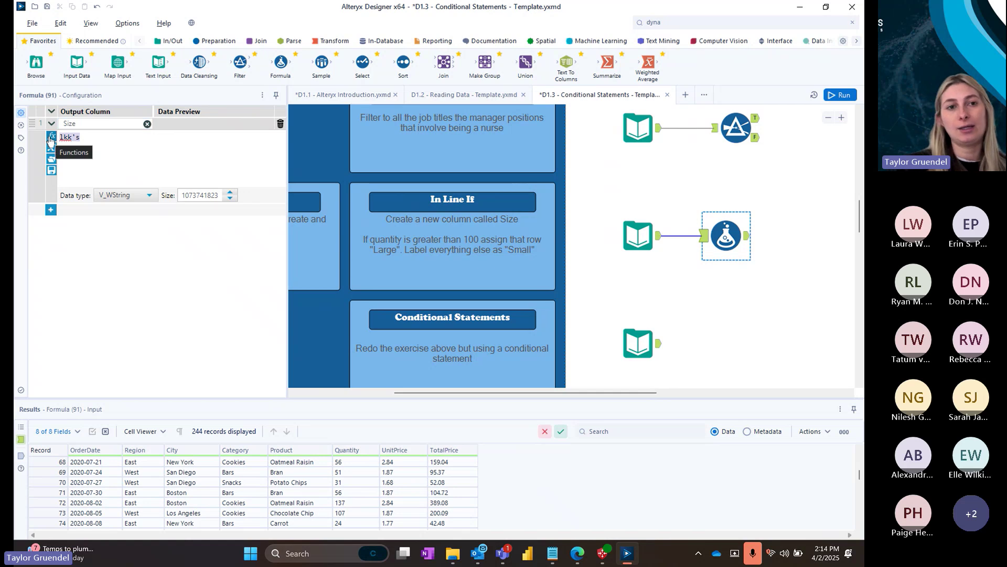
pyautogui.press('BackSpace')
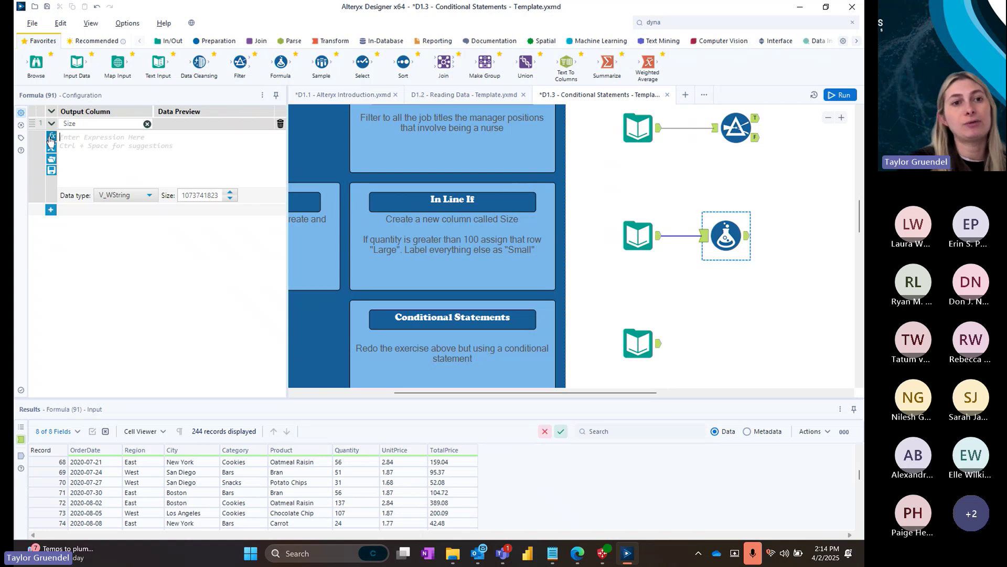
pyautogui.click(51, 139)
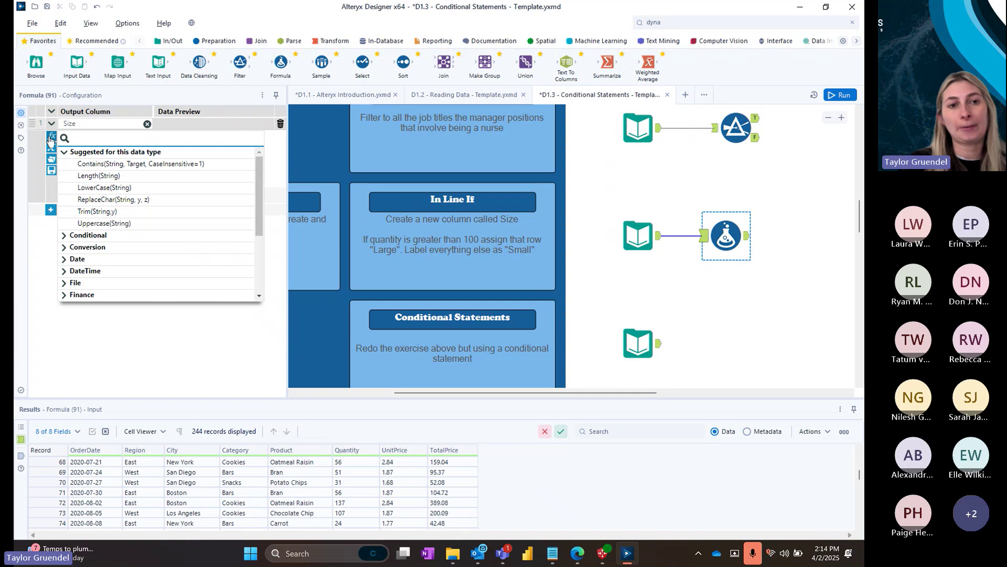
pyautogui.click(64, 235)
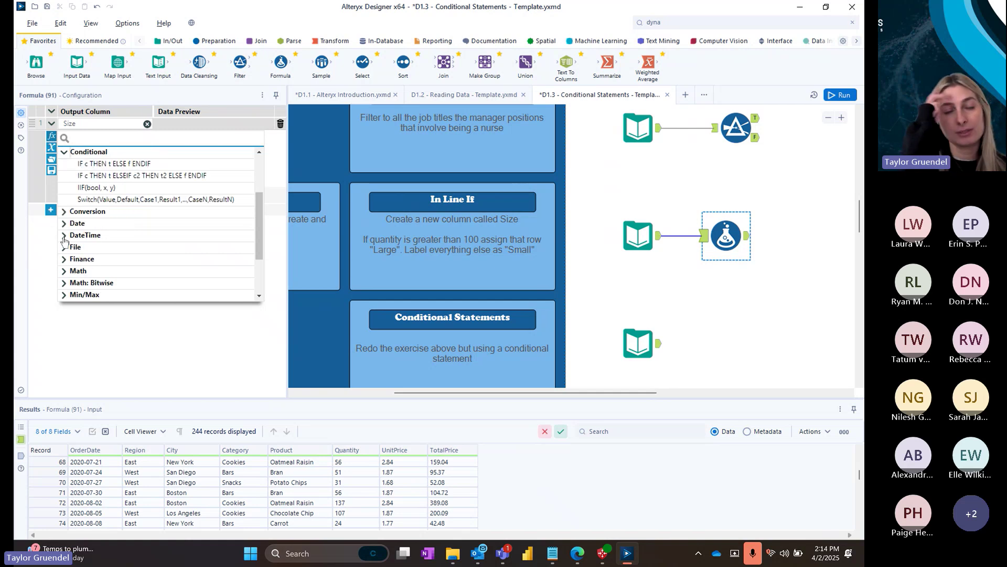
pyautogui.click(98, 165)
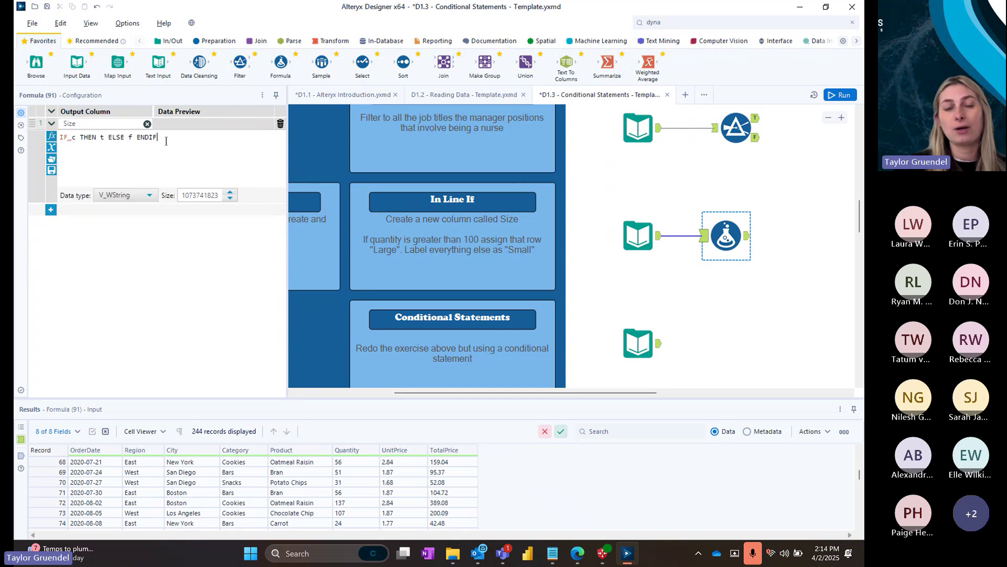
pyautogui.moveTo(165, 139); pyautogui.dragTo(57, 134)
pyautogui.write('IF')
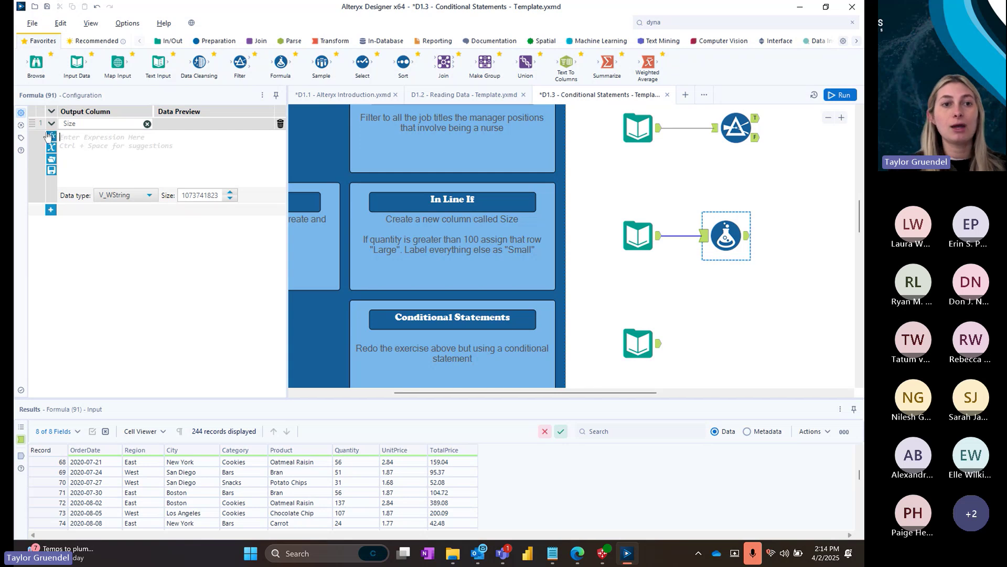
# - Insert the conditional function IF c THEN t ELSE f ENDIF for Size and put each clause on its own line
pyautogui.click(53, 135)
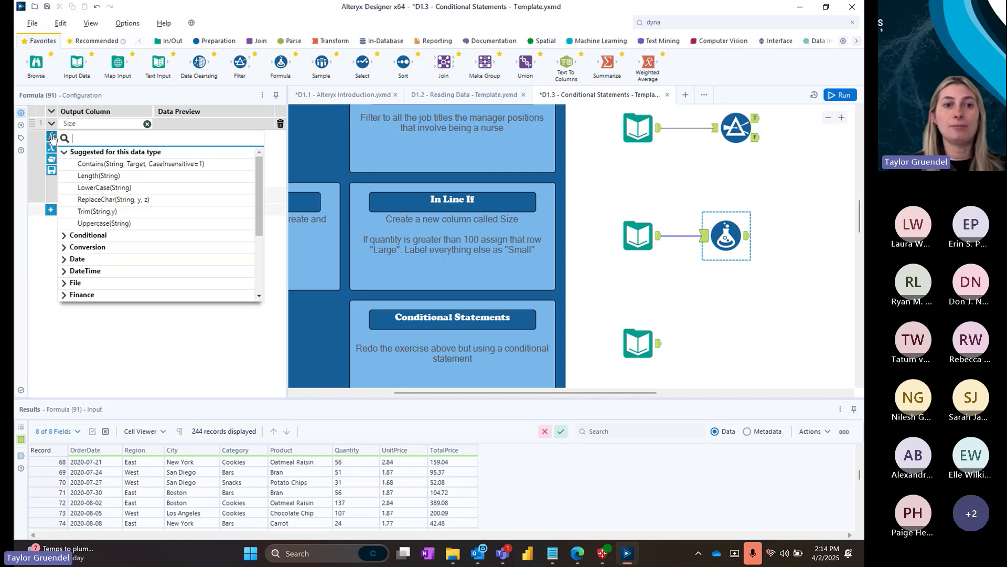
pyautogui.click(63, 236)
pyautogui.click(110, 164)
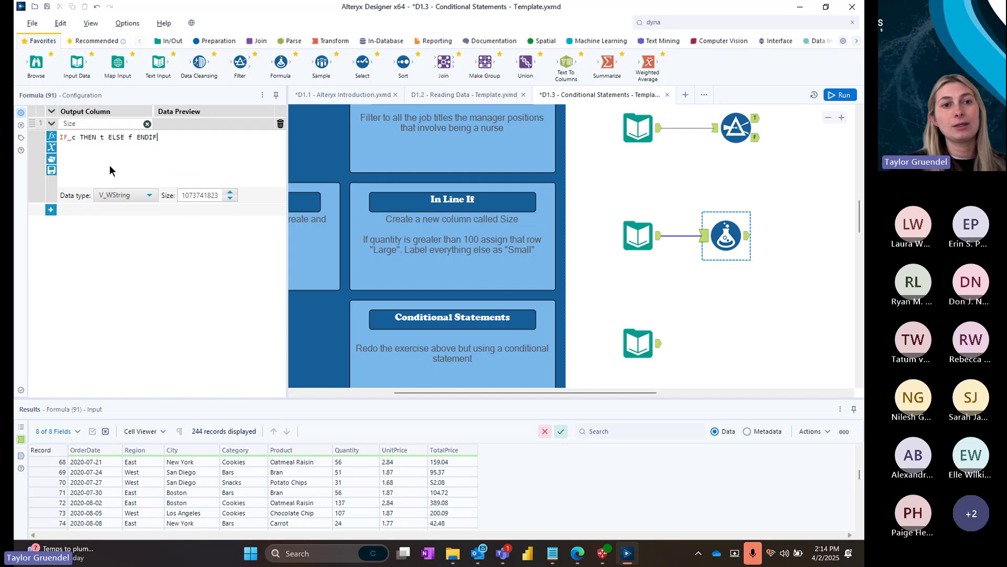
pyautogui.click(80, 138)
pyautogui.press('Return')
pyautogui.click(84, 146)
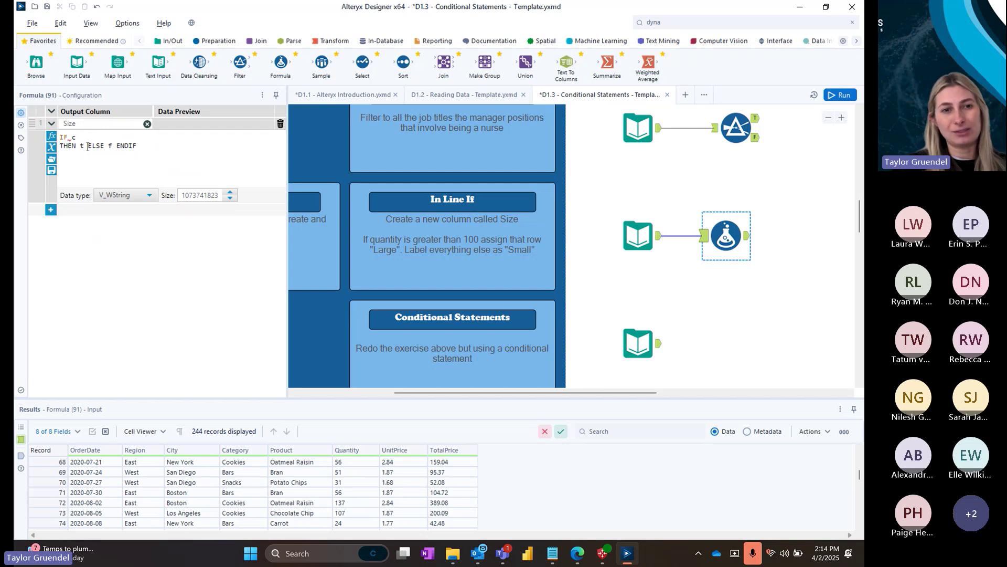
pyautogui.press('Return')
pyautogui.click(88, 154)
pyautogui.press('Return')
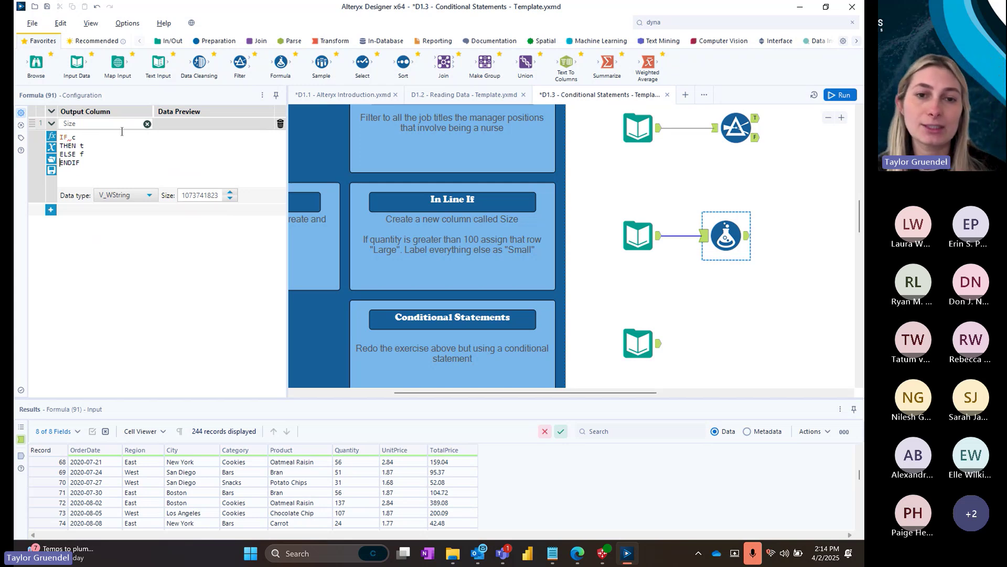
# - Replace the IF condition placeholder with [Quantity] > 100
pyautogui.click(75, 138)
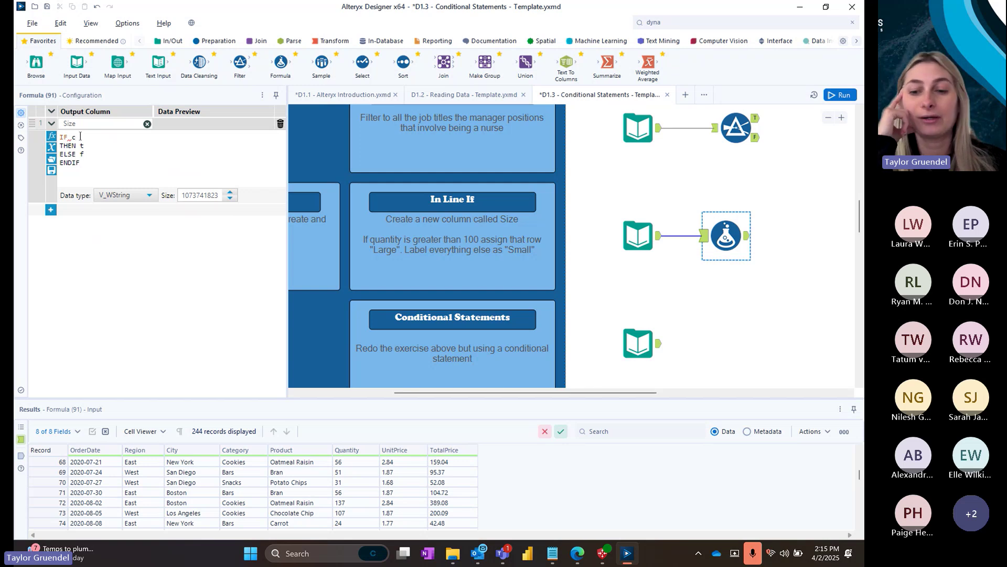
pyautogui.hotkey('ctrl', 'space')
pyautogui.press('BackSpace')
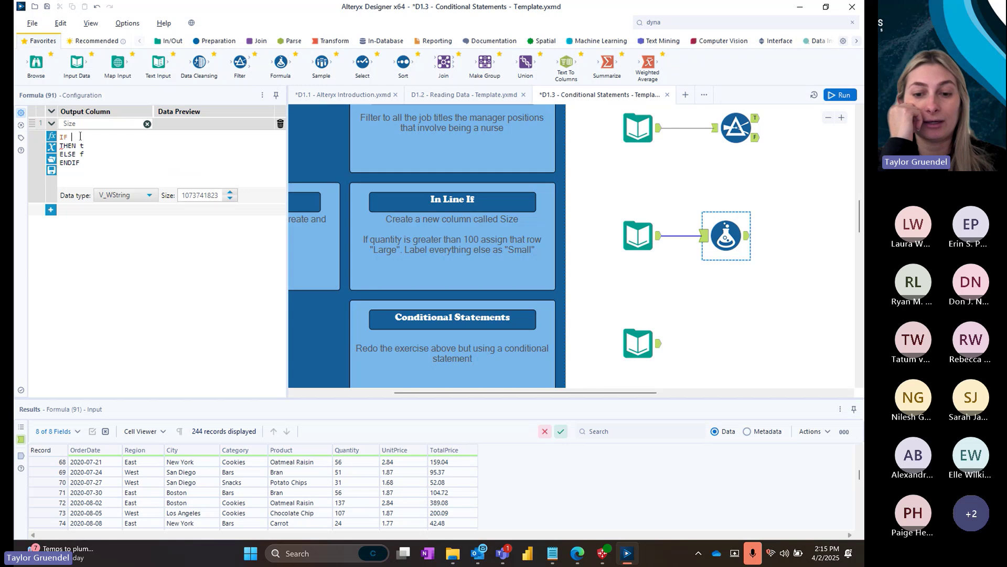
pyautogui.write('Quanti')
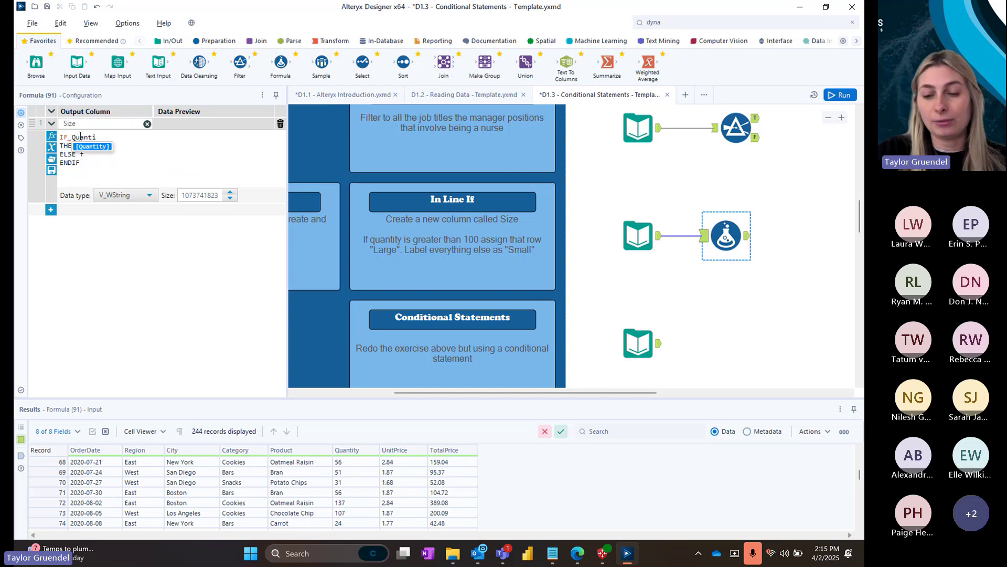
pyautogui.press('Return')
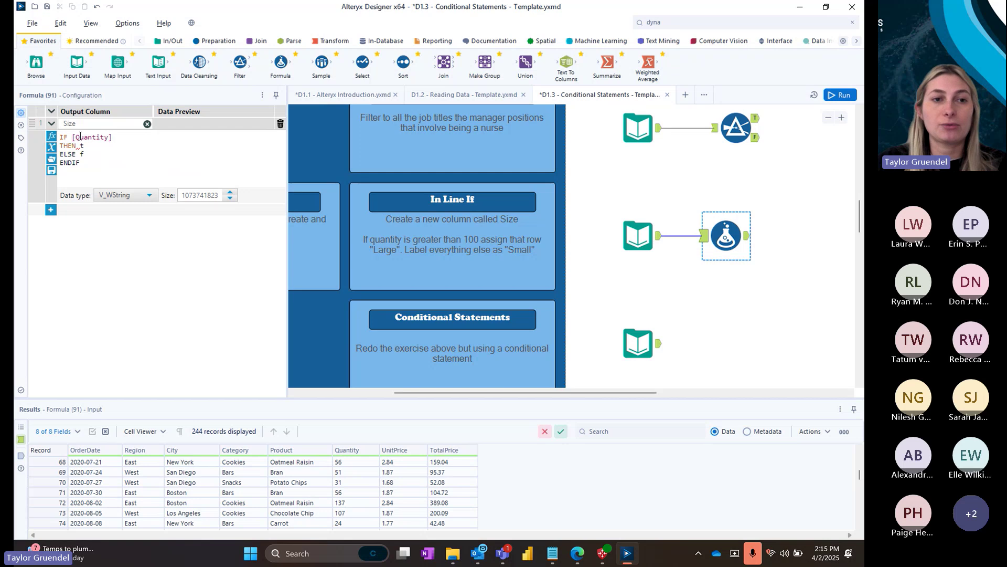
pyautogui.click(51, 149)
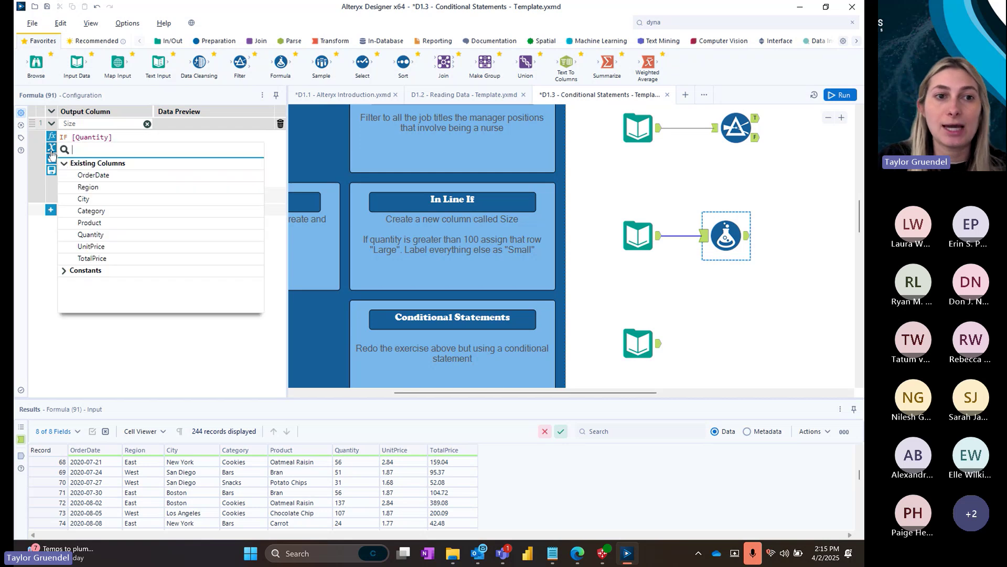
pyautogui.click(51, 151)
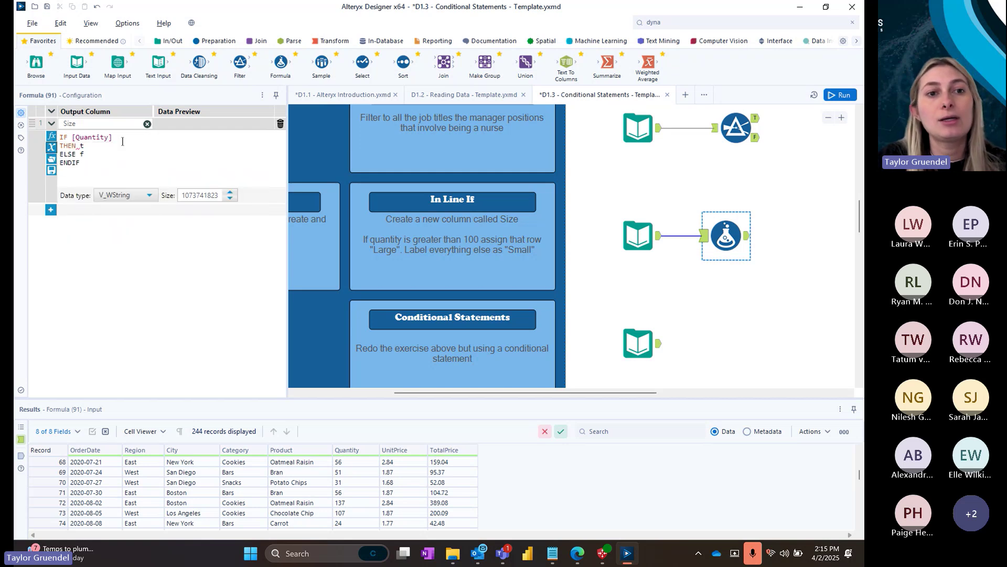
pyautogui.click(122, 142)
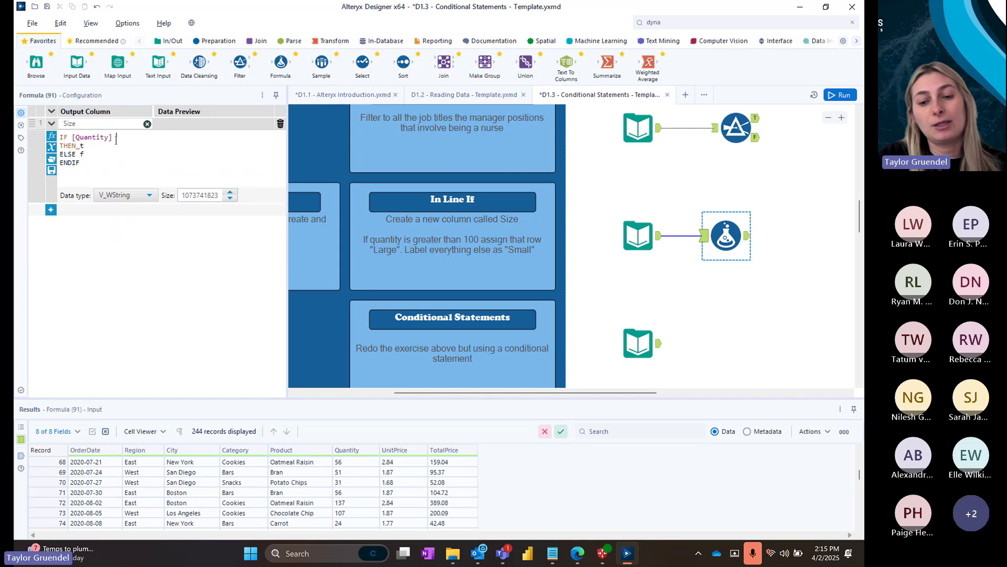
pyautogui.write('>')
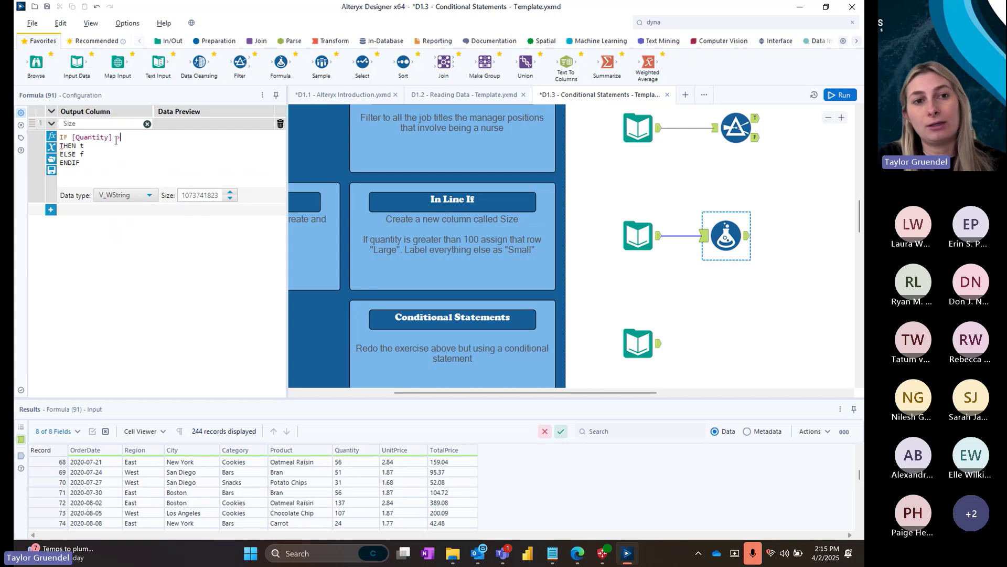
pyautogui.write(' 100')
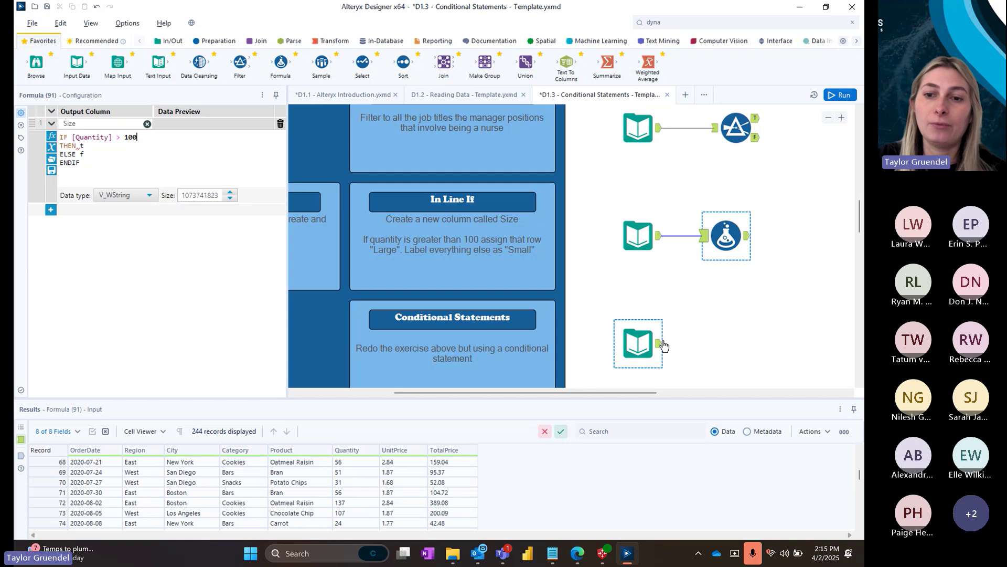
# - Check the data type of the Quantity field in the metadata, and return to the data view
pyautogui.click(746, 431)
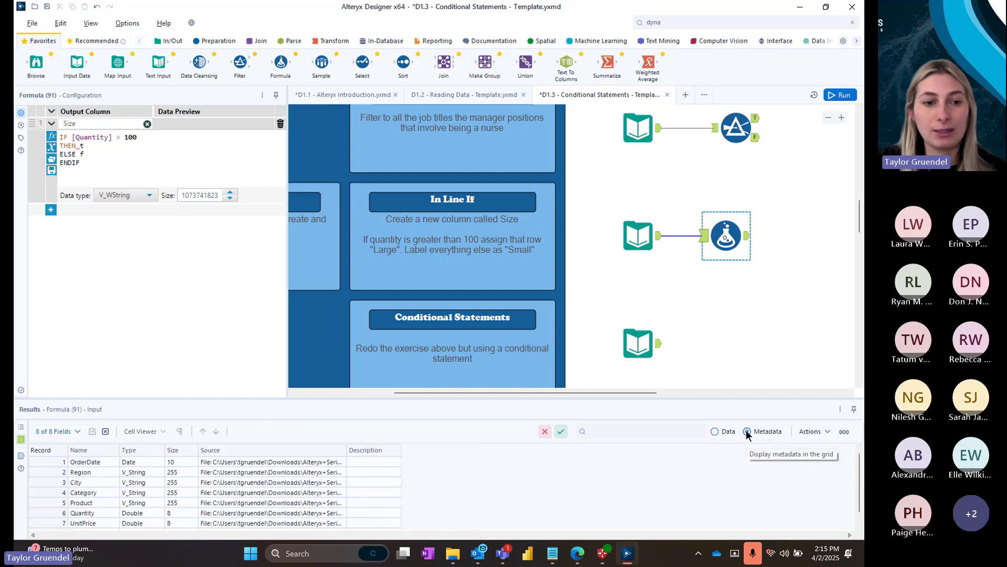
pyautogui.click(56, 513)
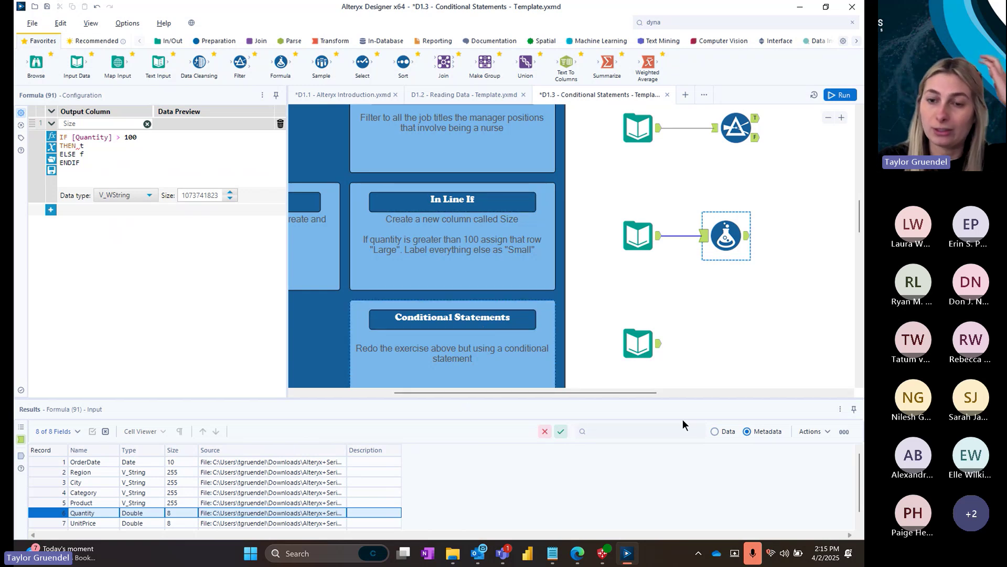
pyautogui.click(719, 432)
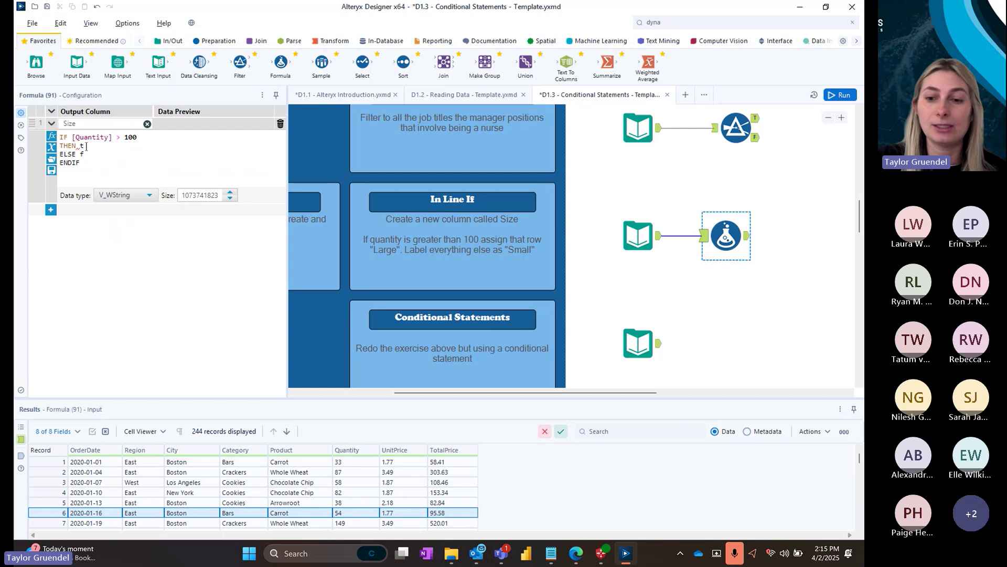
# - Replace the THEN placeholder with "Large" and the ELSE placeholder with "Small" in the Size expression
pyautogui.press('BackSpace')
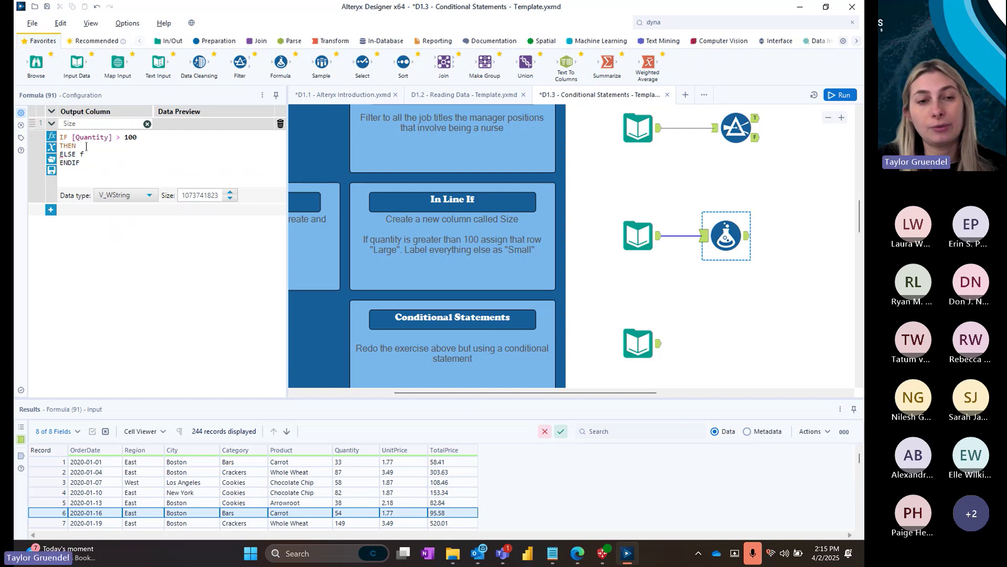
pyautogui.write('"Large"')
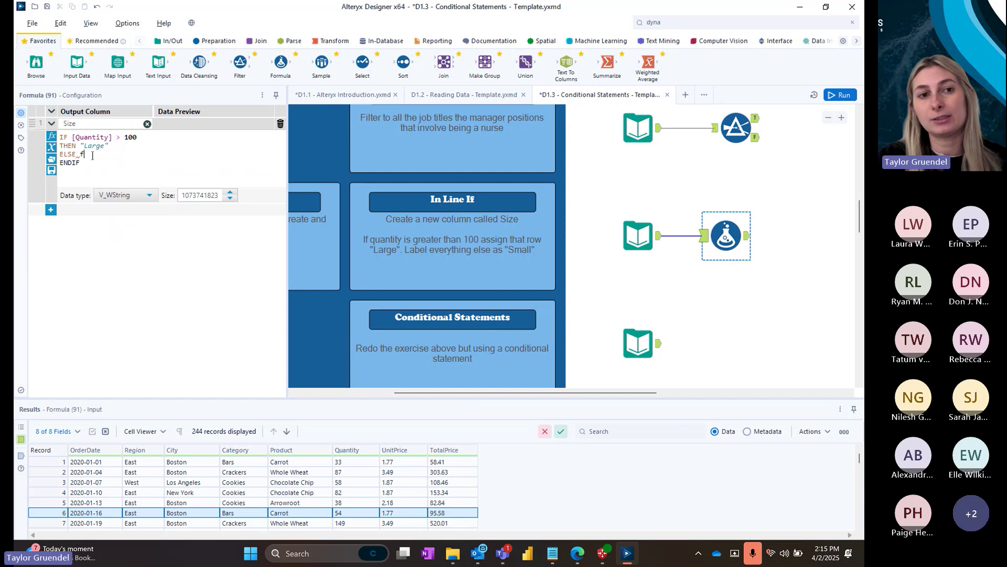
pyautogui.press('BackSpace')
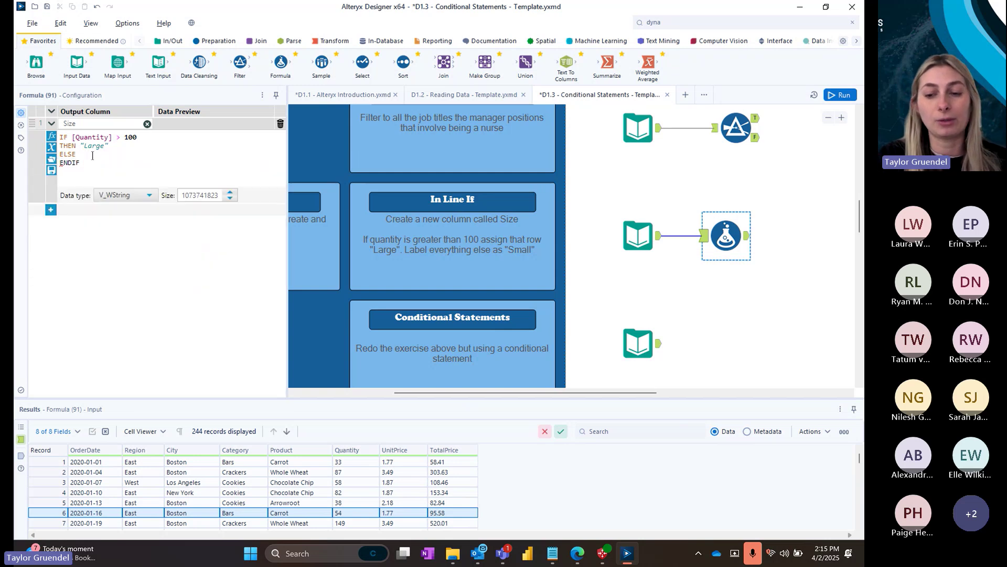
pyautogui.write('"')
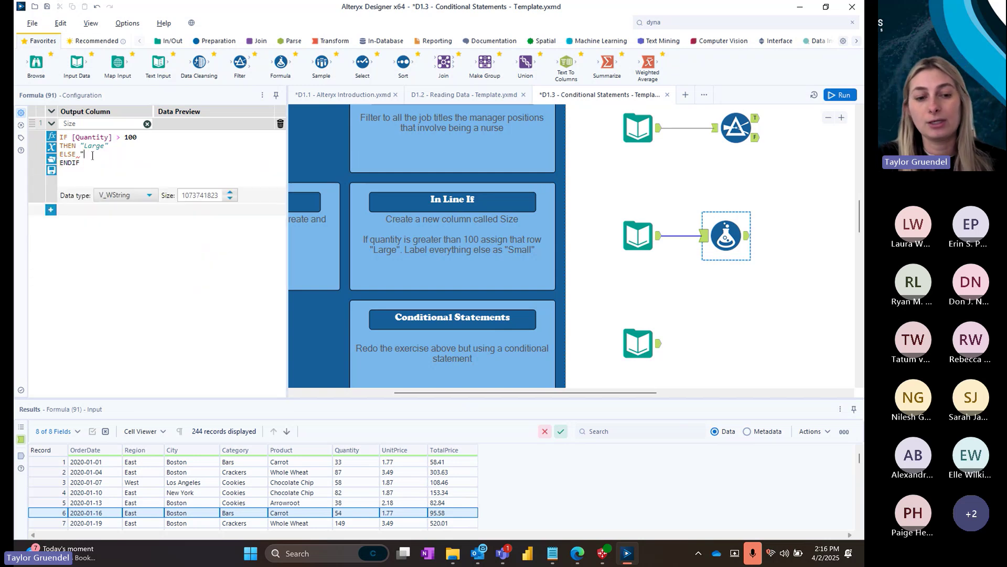
pyautogui.write('Small"')
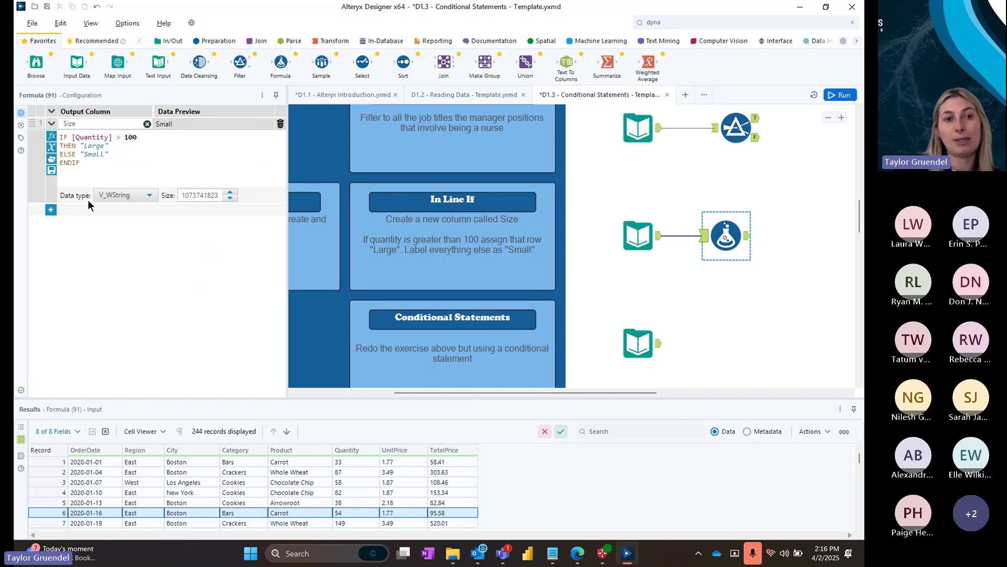
# - Choose V_WString as the Size column's data type and run the workflow, dismissing the completion message
pyautogui.click(121, 196)
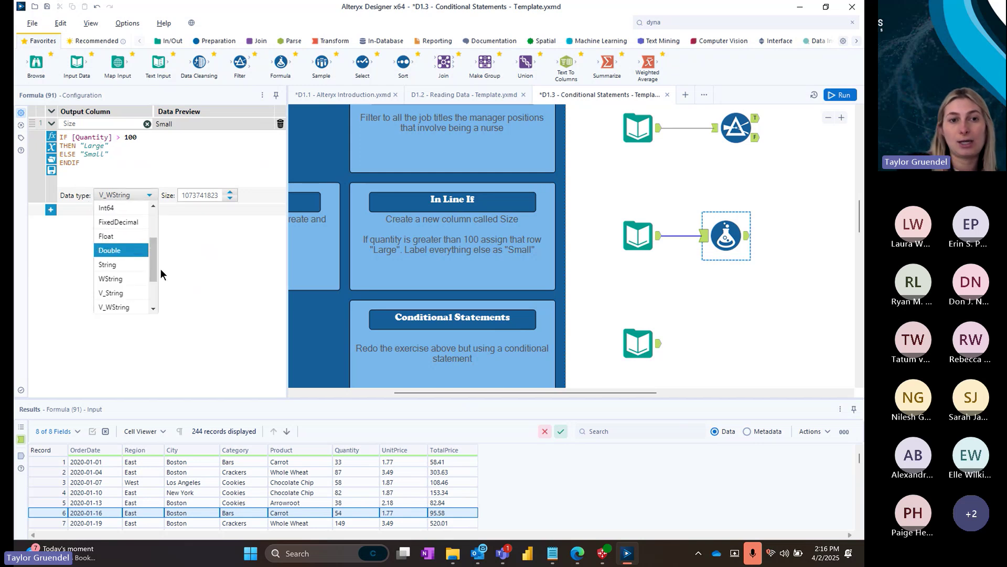
pyautogui.scroll(-2, 126, 263)
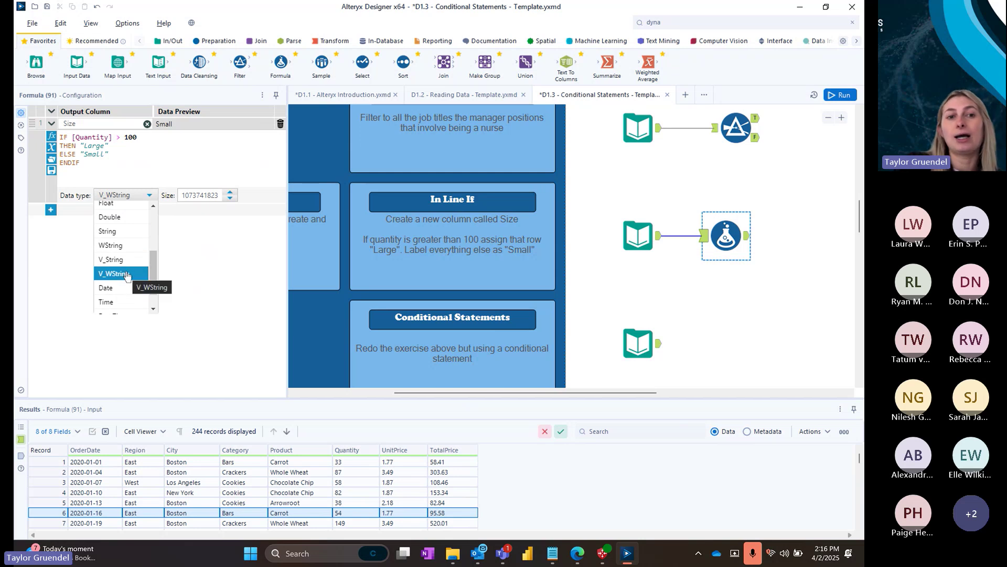
pyautogui.click(126, 274)
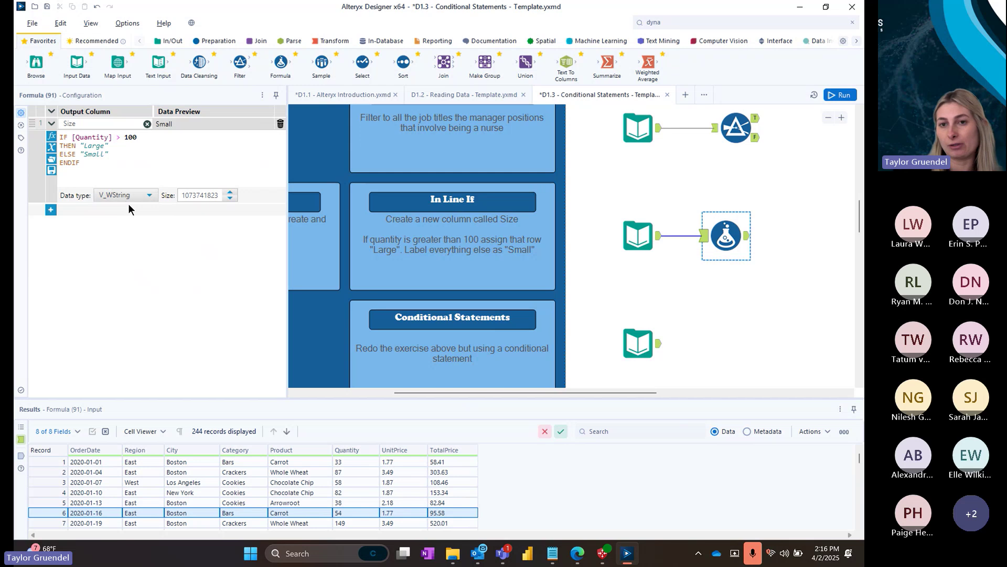
pyautogui.click(836, 95)
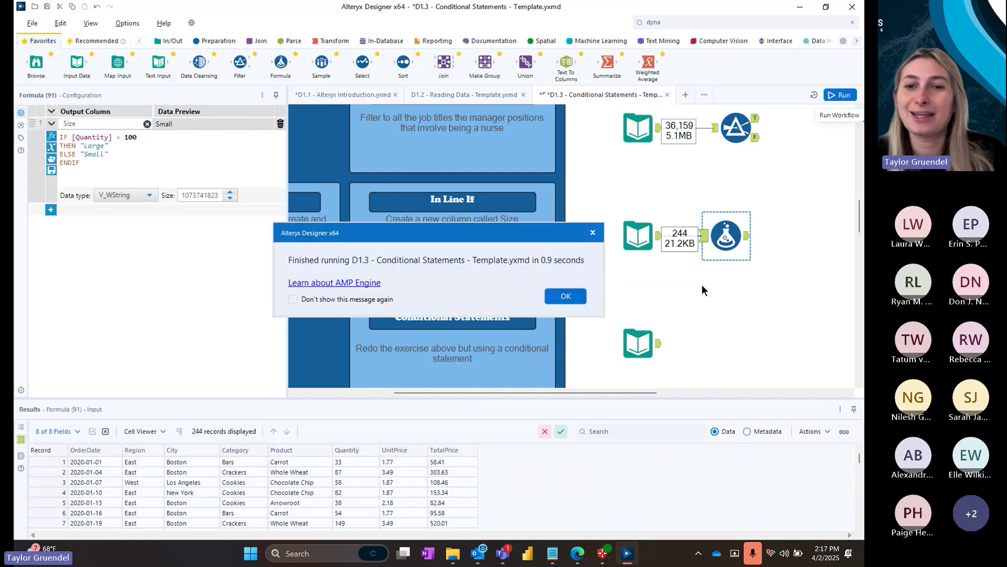
pyautogui.click(584, 297)
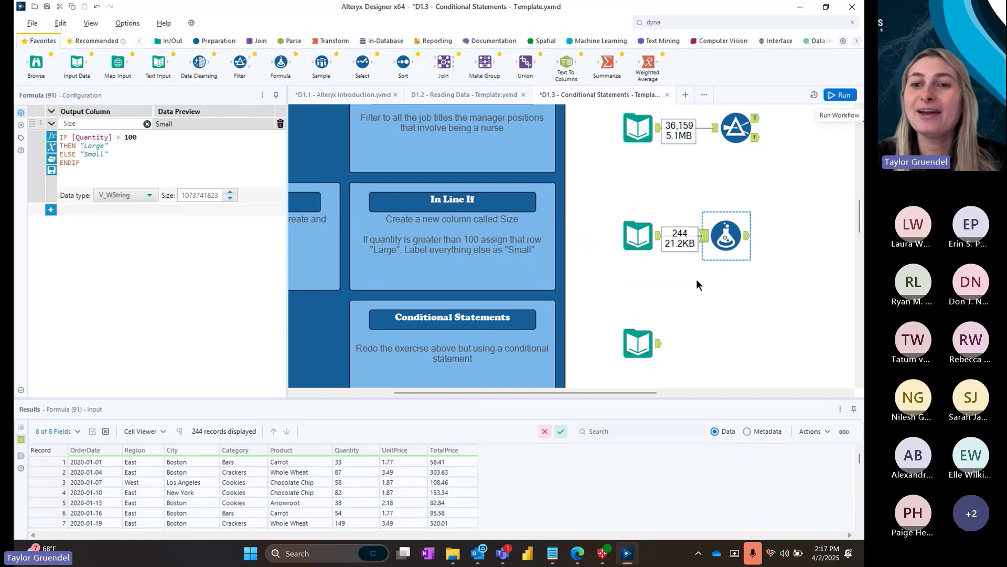
# - Compare the Formula tool's output data with its input data, ending on the output
pyautogui.click(747, 242)
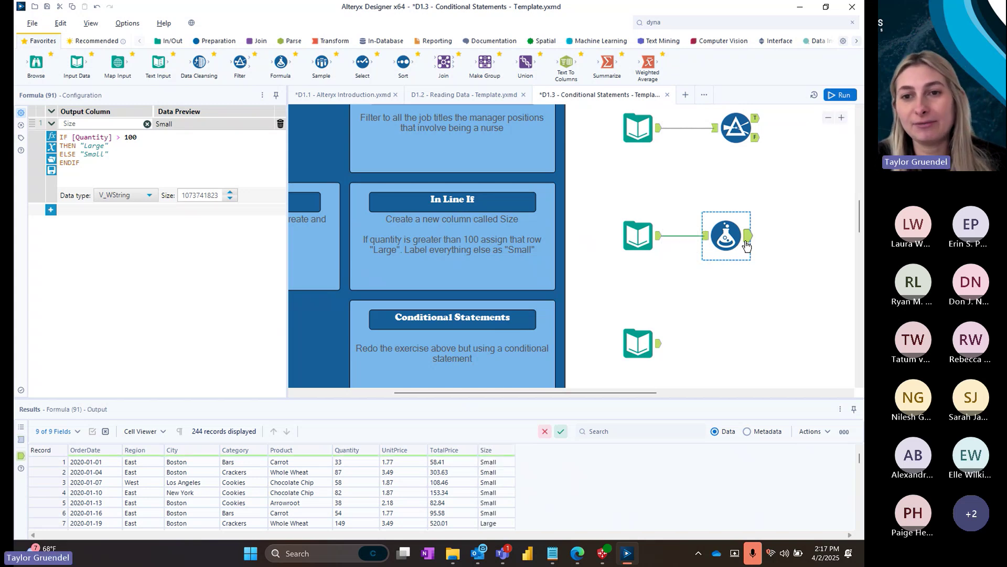
pyautogui.click(704, 237)
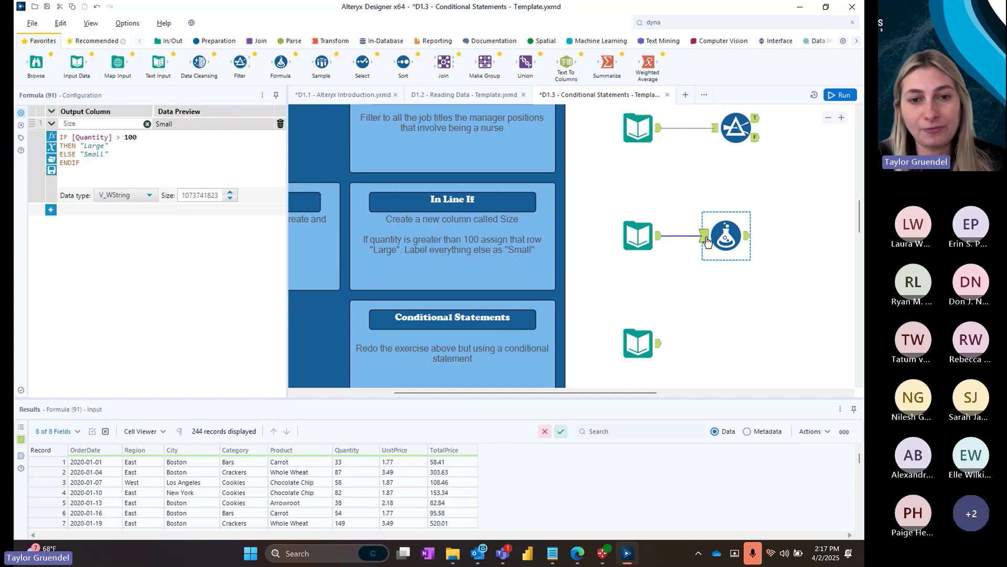
pyautogui.click(747, 243)
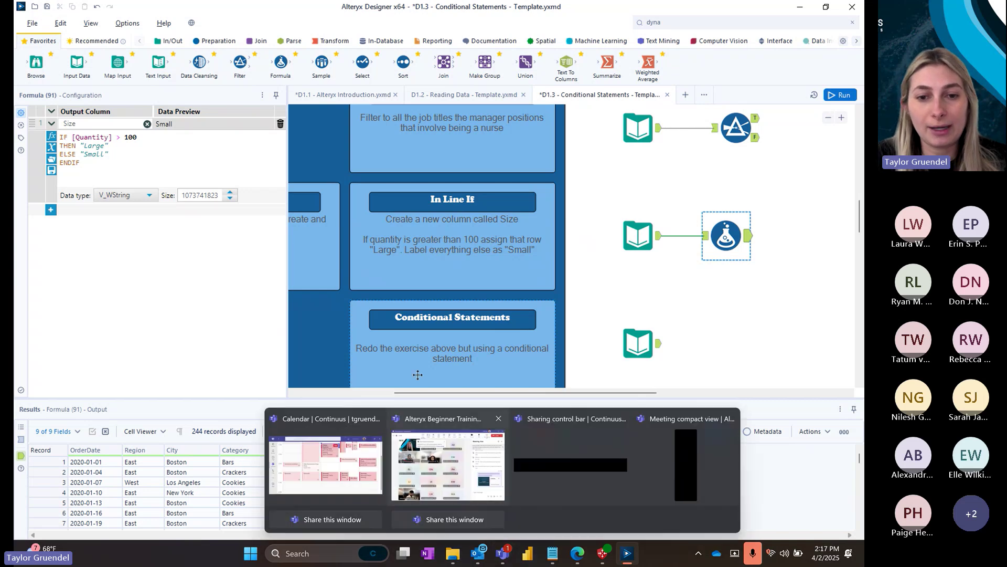
pyautogui.click(367, 207)
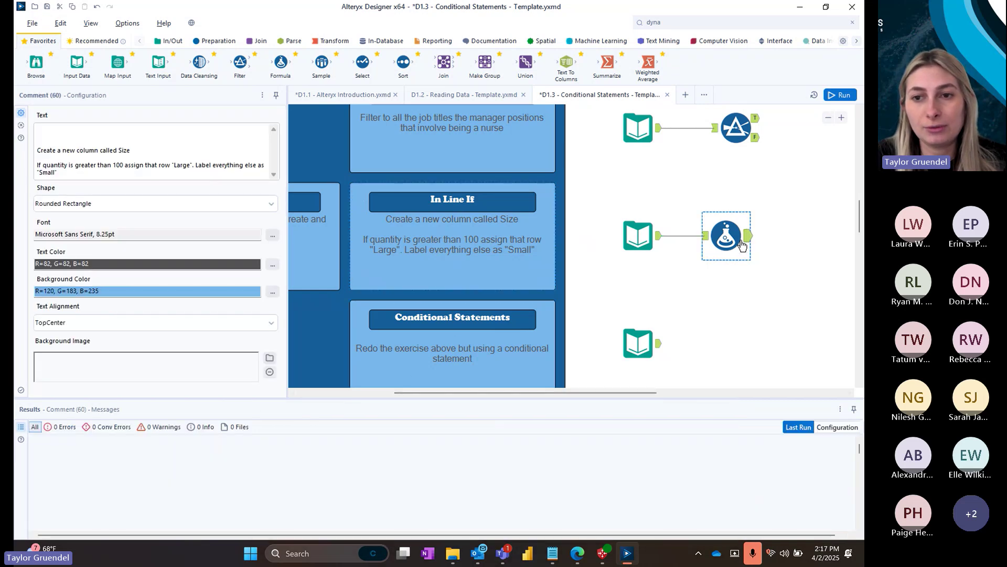
pyautogui.click(744, 242)
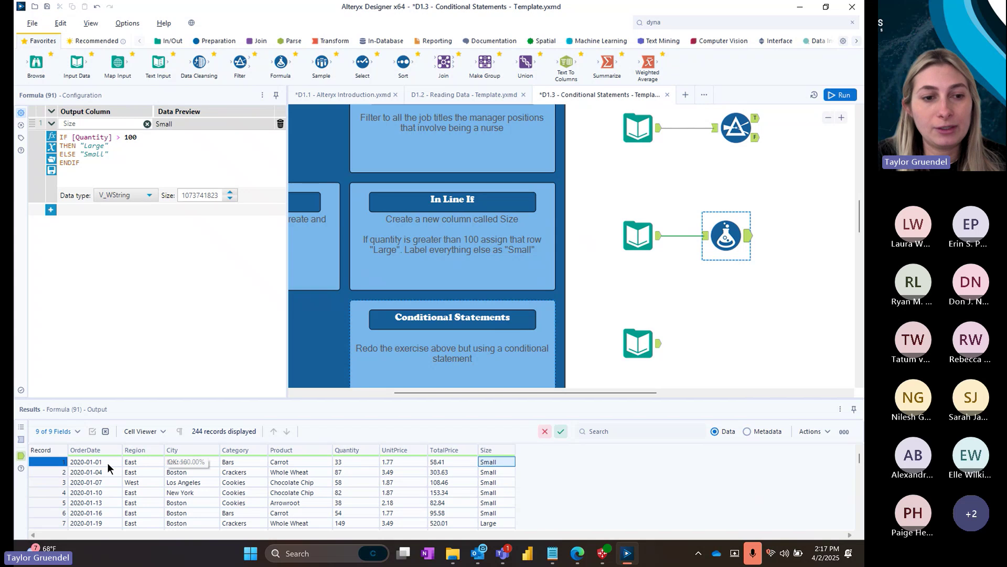
# - Check the Quantity and Size values in records 1 and 7 of the output against the Size expression
pyautogui.click(30, 461)
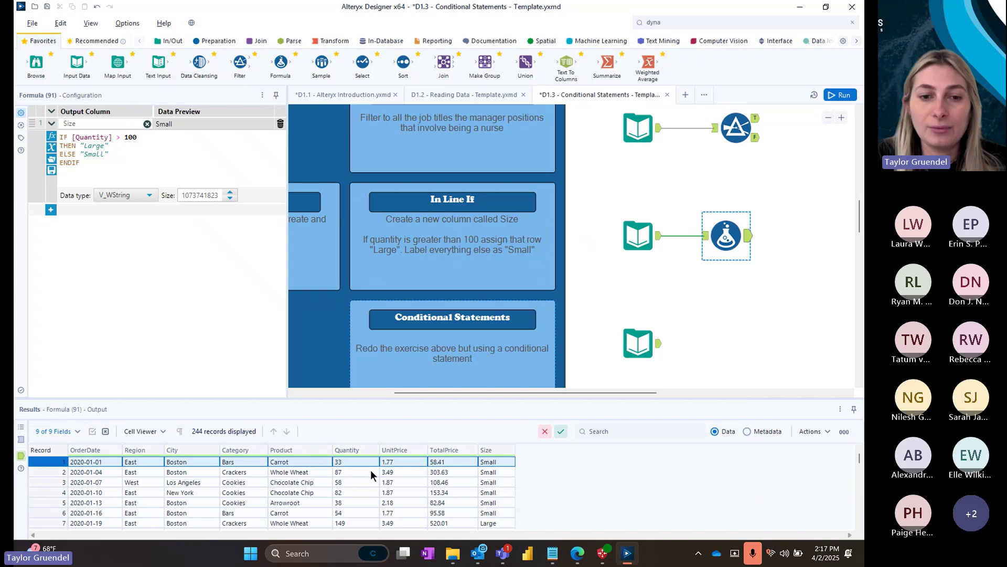
pyautogui.click(351, 461)
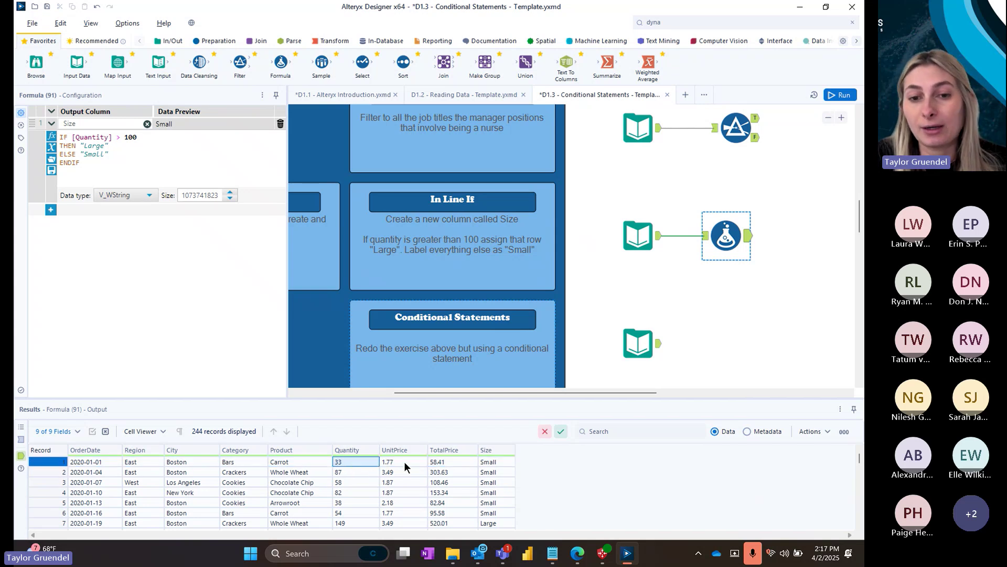
pyautogui.click(479, 461)
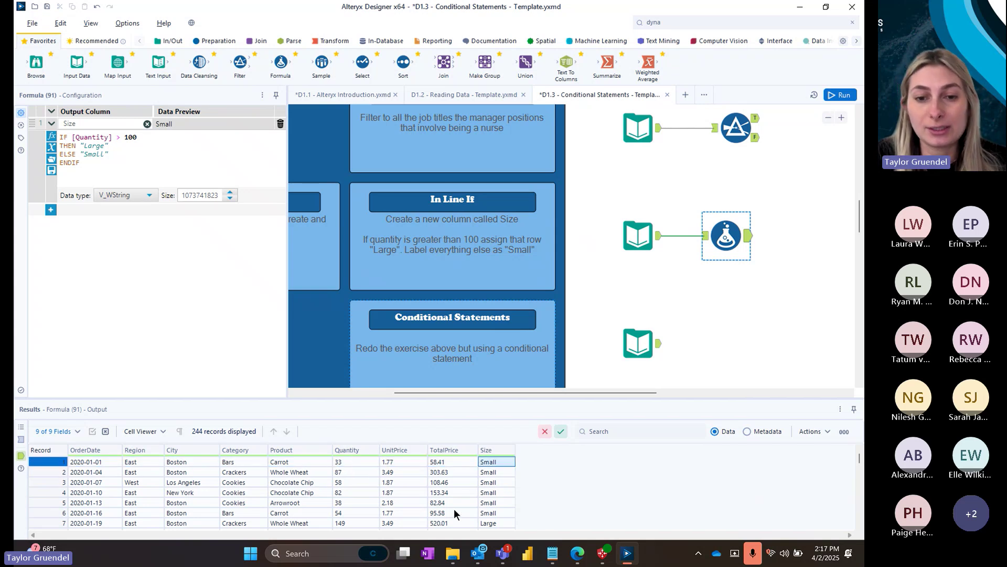
pyautogui.click(358, 524)
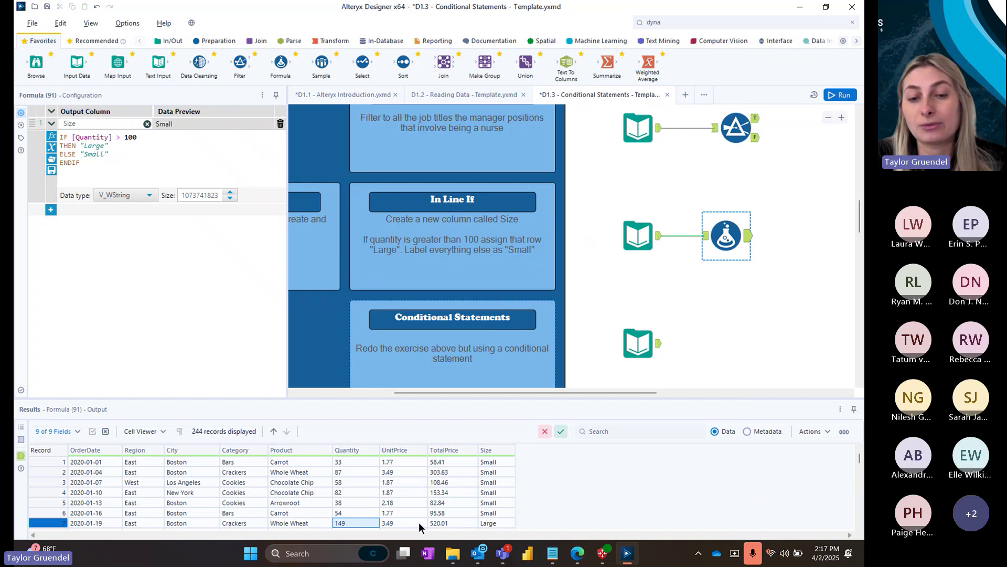
pyautogui.click(489, 523)
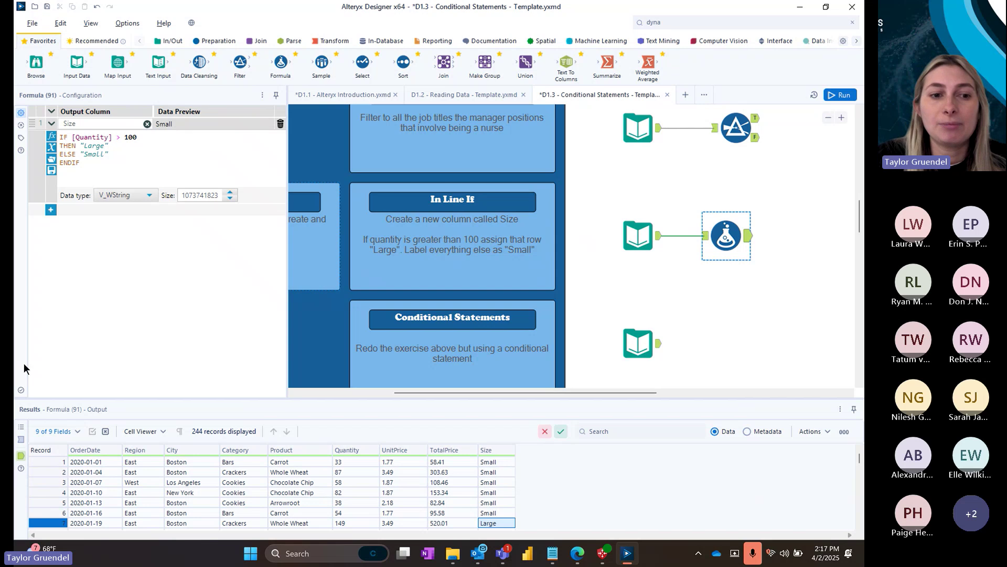
pyautogui.click(51, 462)
pyautogui.click(50, 462)
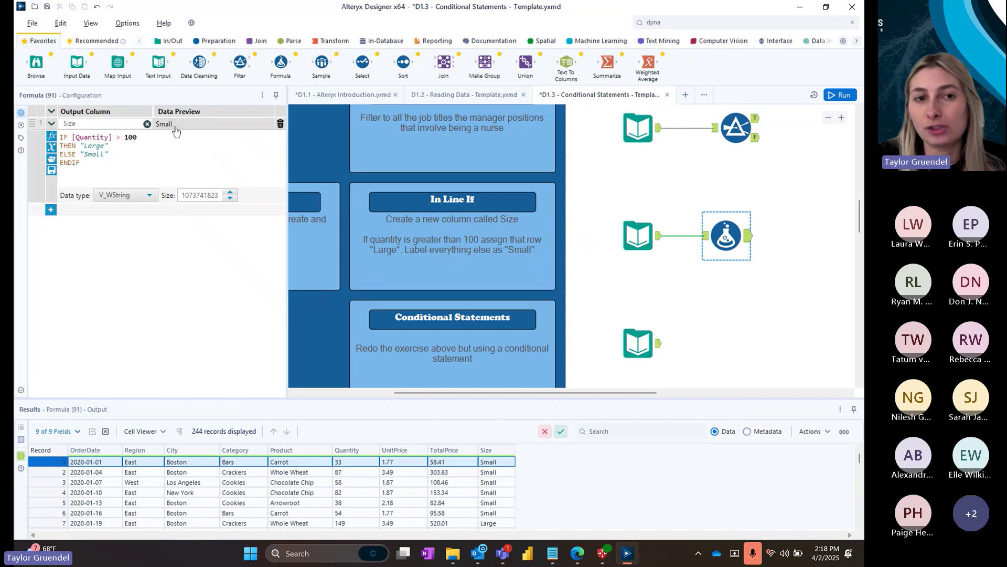
pyautogui.click(112, 166)
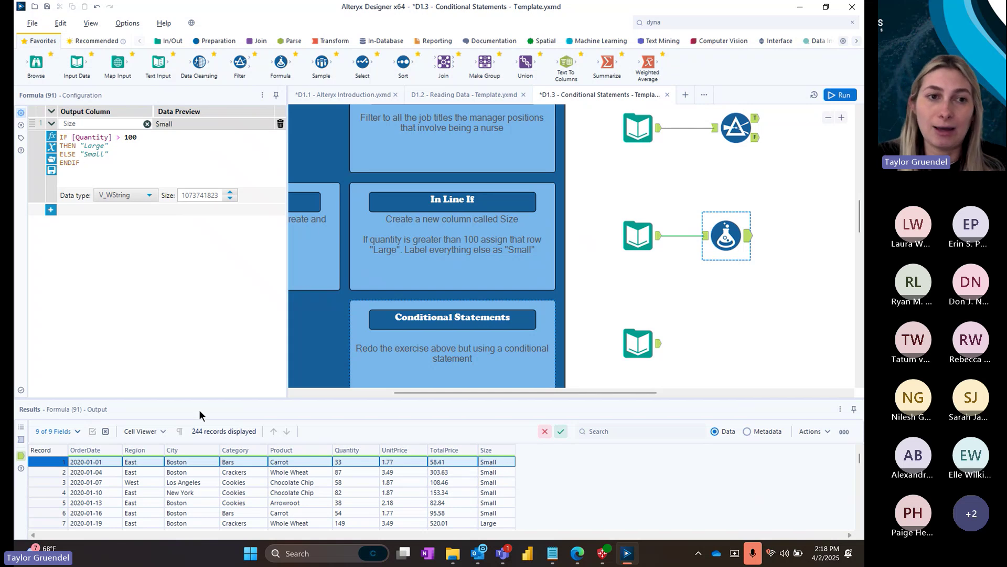
# - Add a second output column named Test with the expression "Test", remove the spare third expression, and run the workflow
pyautogui.click(51, 213)
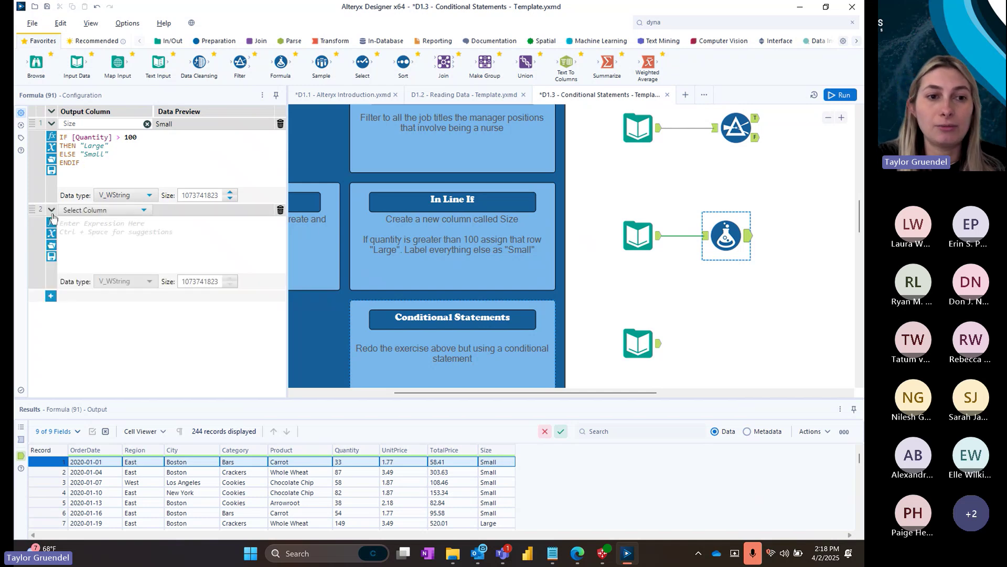
pyautogui.click(51, 296)
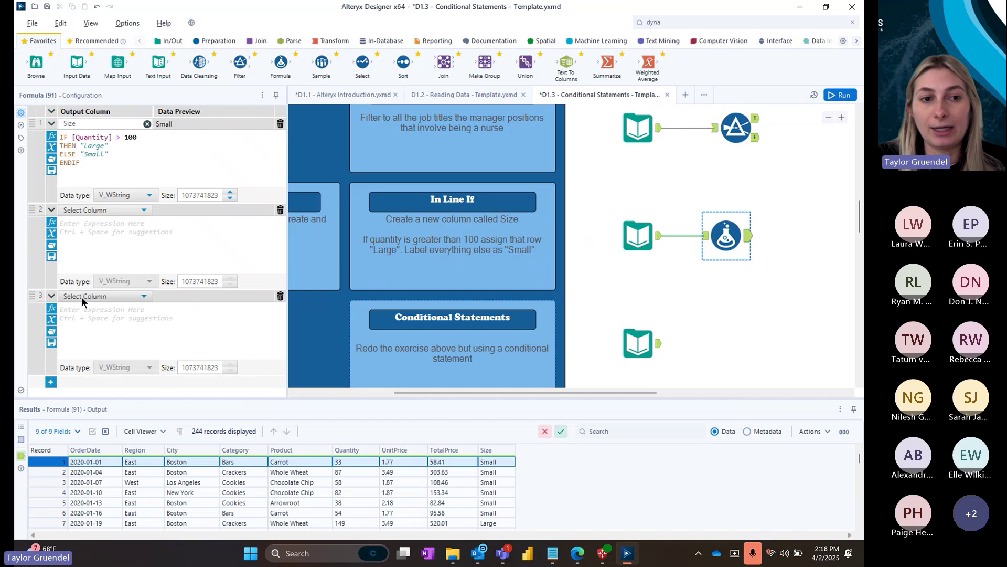
pyautogui.click(106, 210)
pyautogui.click(95, 223)
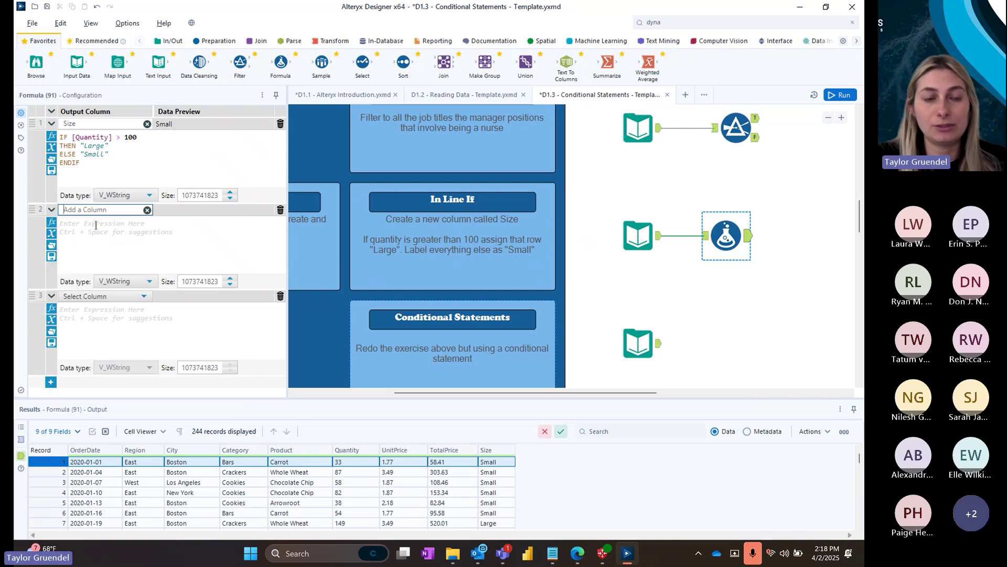
pyautogui.write('Test')
pyautogui.click(96, 225)
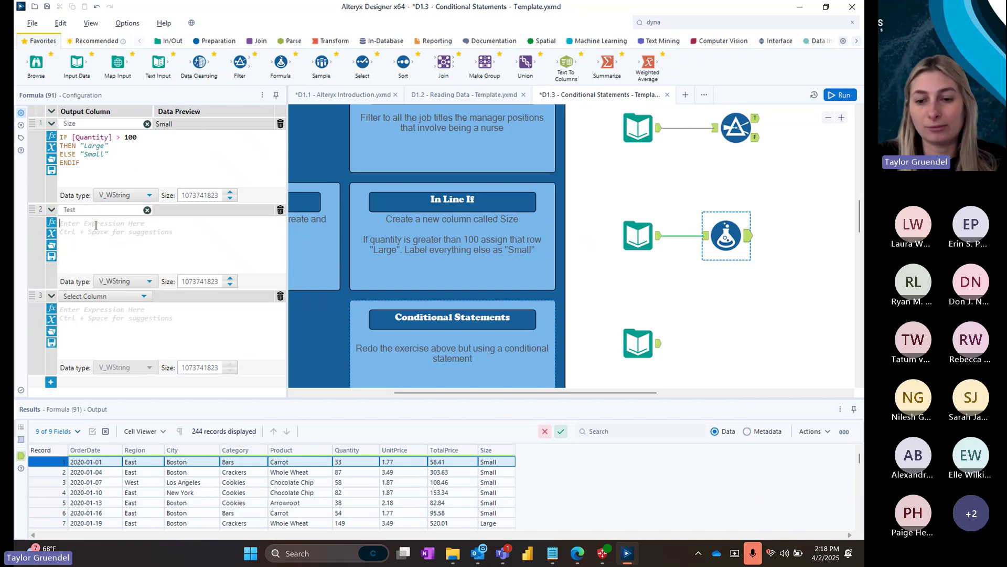
pyautogui.write('"Test"')
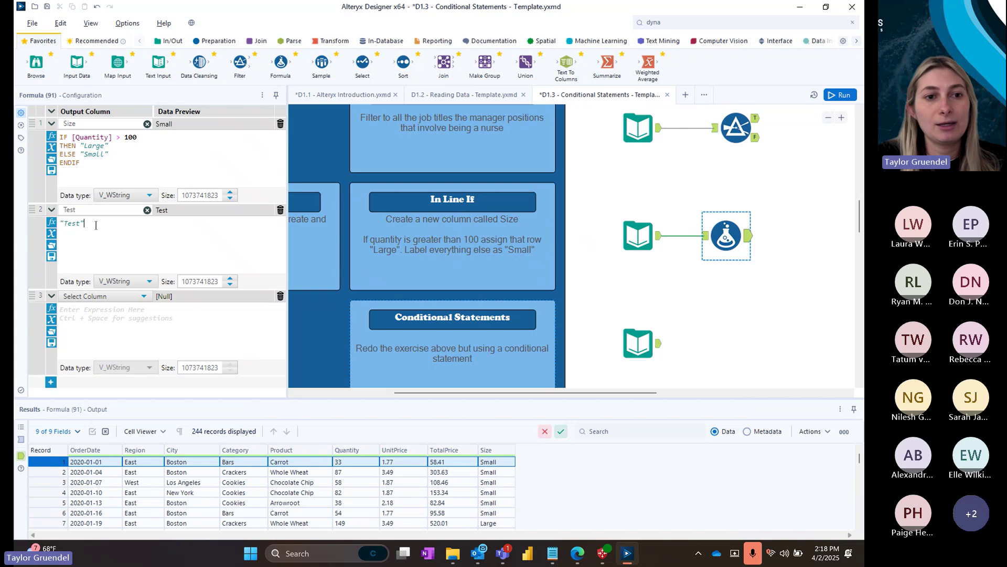
pyautogui.click(280, 296)
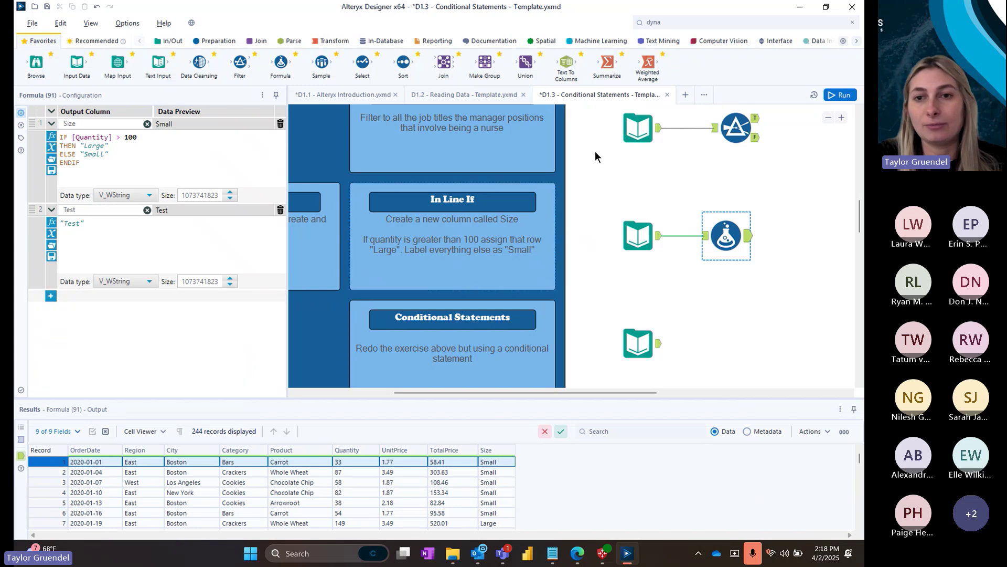
pyautogui.click(835, 96)
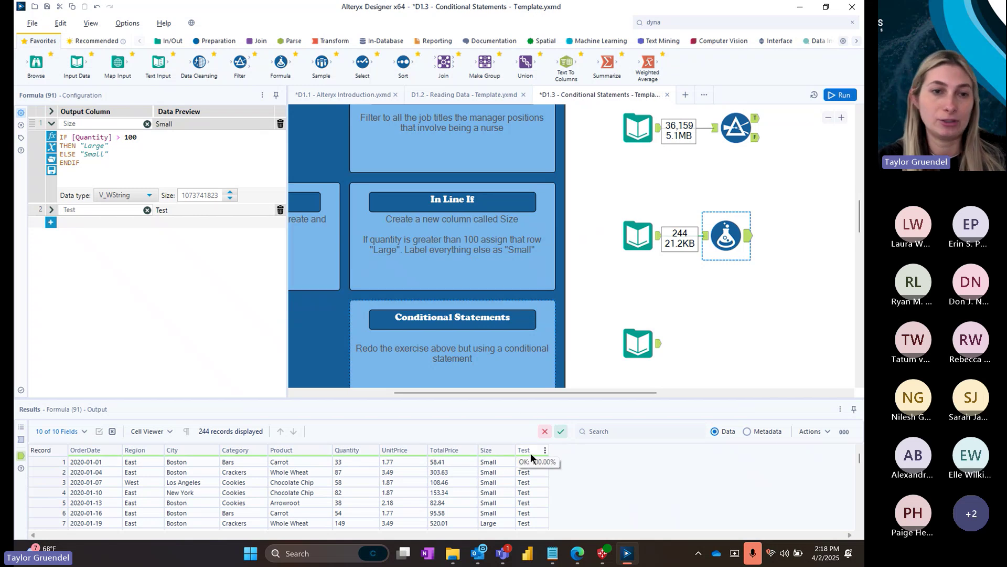
# - Move the Test expression above the Size expression in the Formula tool and rerun the workflow
pyautogui.click(32, 212)
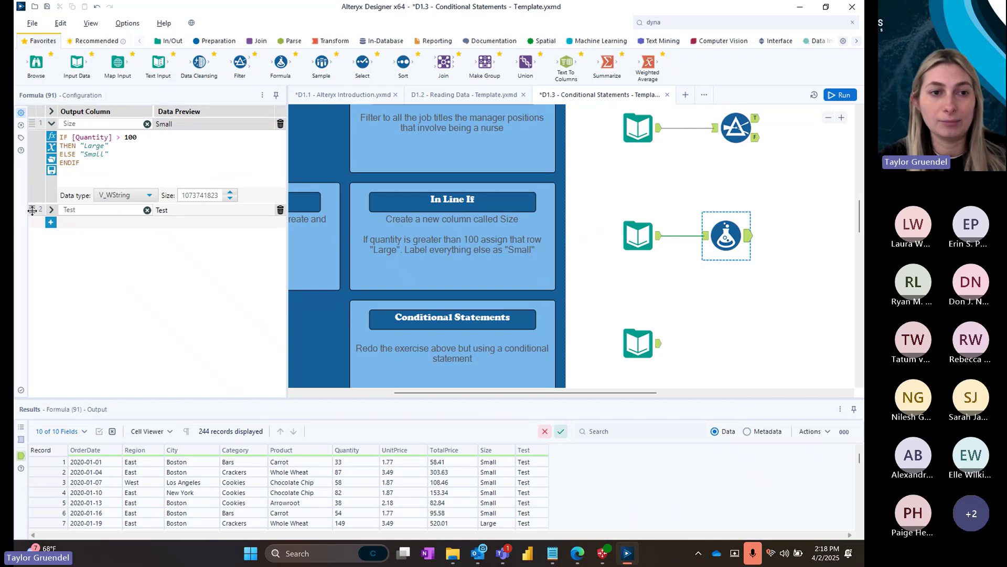
pyautogui.moveTo(33, 210); pyautogui.dragTo(33, 132)
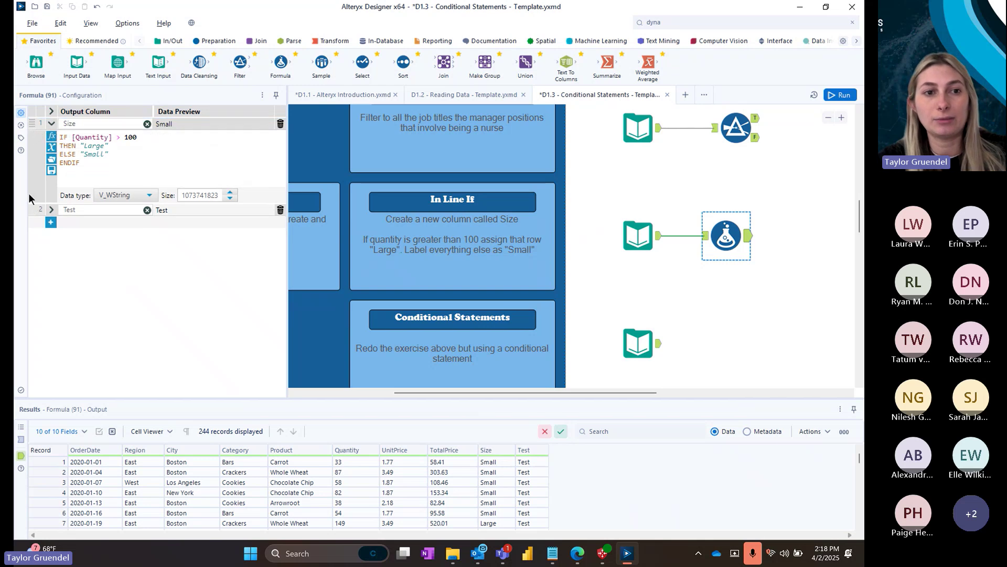
pyautogui.moveTo(32, 212); pyautogui.dragTo(36, 146)
pyautogui.moveTo(35, 138); pyautogui.dragTo(35, 215)
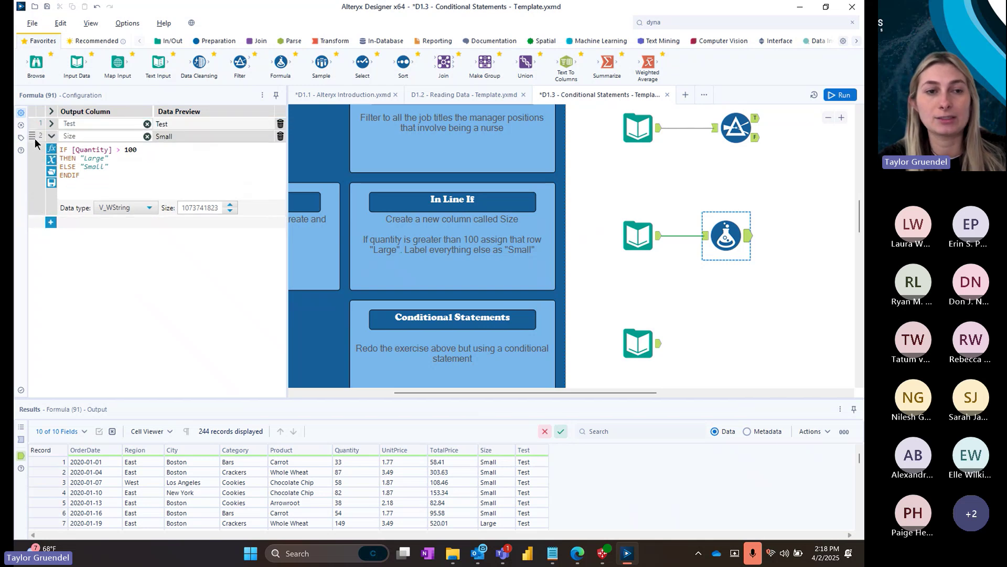
pyautogui.click(52, 136)
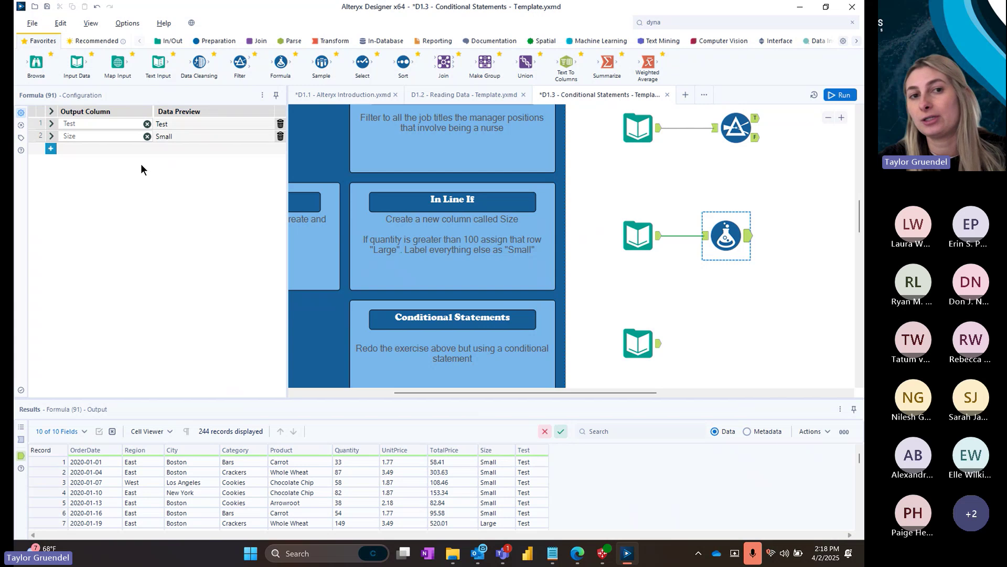
pyautogui.click(839, 96)
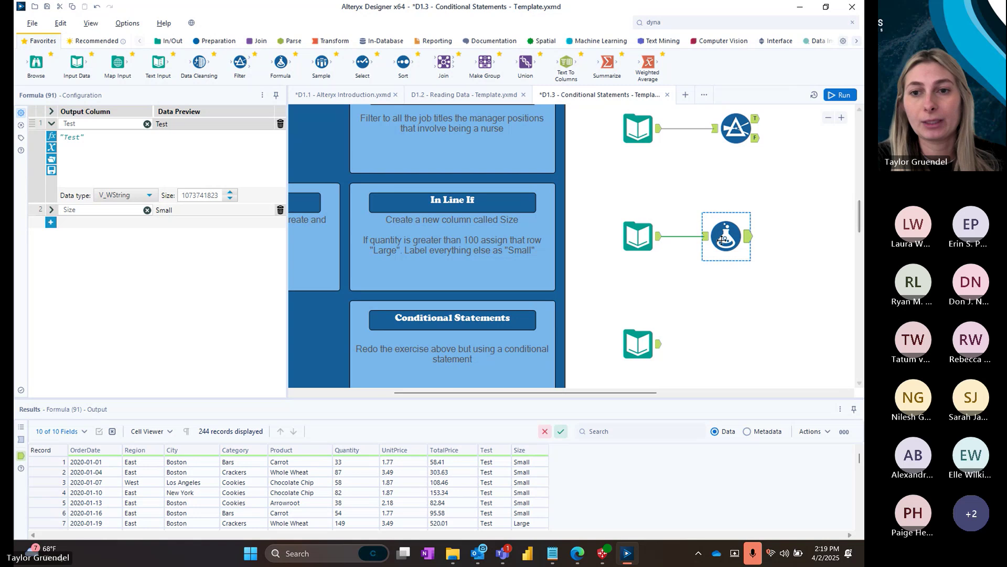
# - Shift the Formula tool slightly on the canvas so it lines up beneath the Filter tool
pyautogui.moveTo(722, 239); pyautogui.dragTo(732, 241)
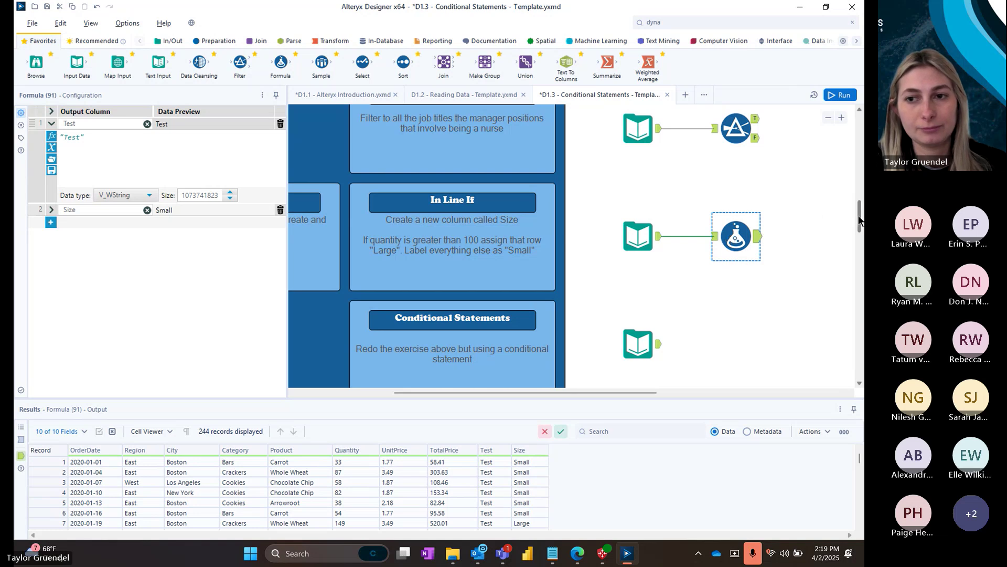
# - Add a Formula tool to the canvas and connect it to the Conditional Statements exercise's Input Data tool
pyautogui.moveTo(861, 220)
pyautogui.mouseDown()
pyautogui.moveTo(859, 237)
pyautogui.moveTo(853, 229)
pyautogui.mouseUp()
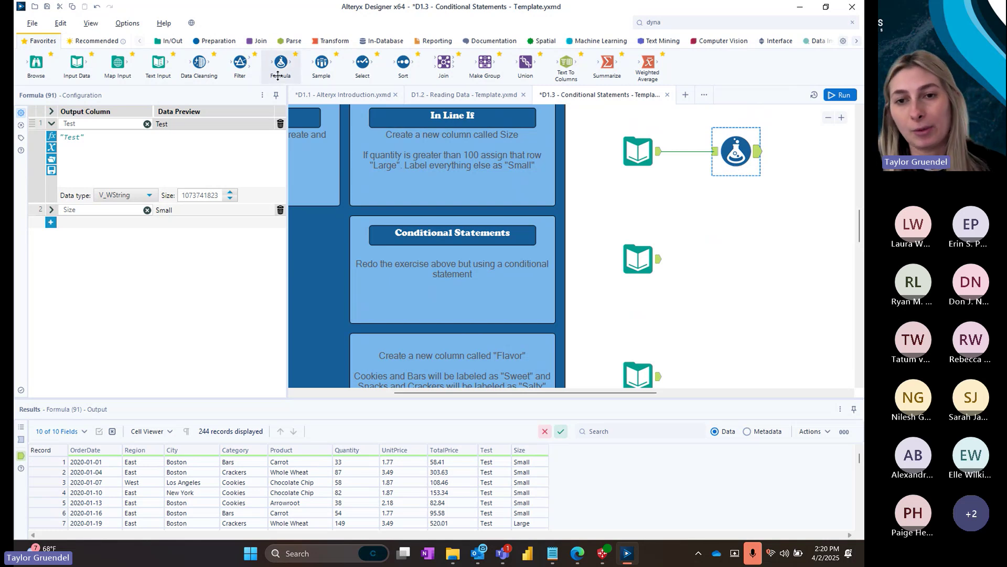
pyautogui.moveTo(278, 76); pyautogui.dragTo(306, 88)
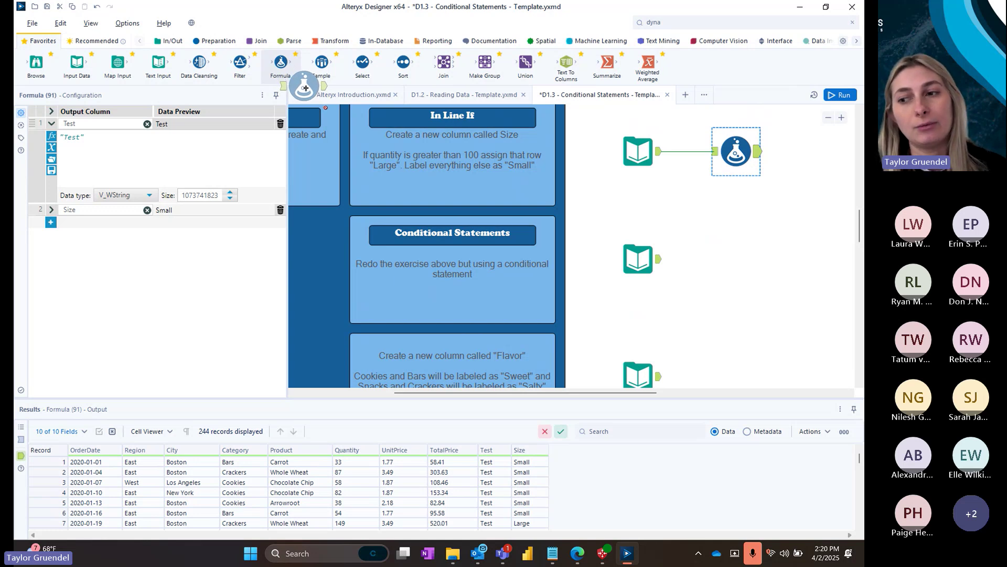
pyautogui.moveTo(305, 88); pyautogui.dragTo(748, 261)
pyautogui.click(657, 265)
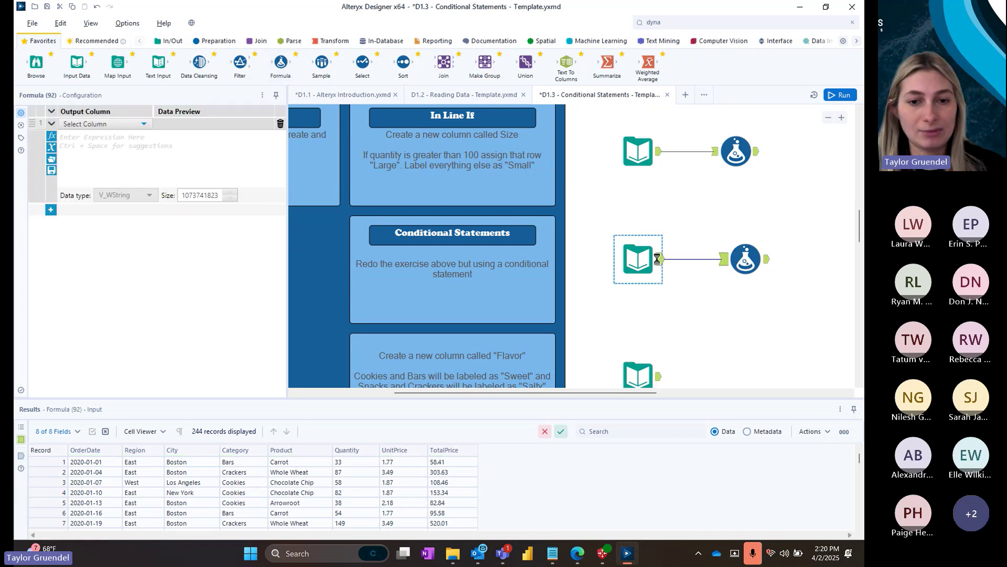
pyautogui.click(744, 261)
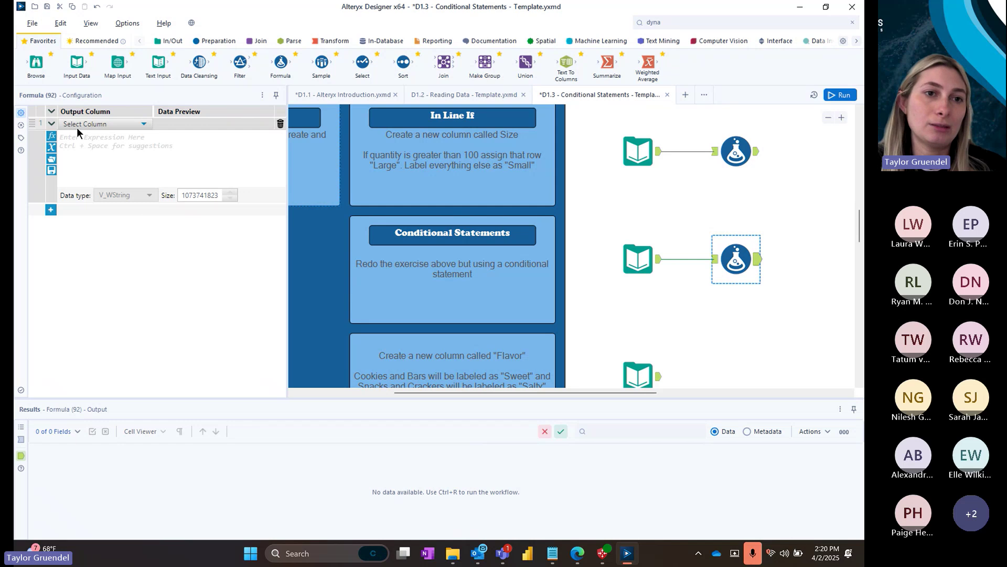
# - Create a new output column named Size and insert the conditional function IIF(bool, x, y) as its expression
pyautogui.click(78, 126)
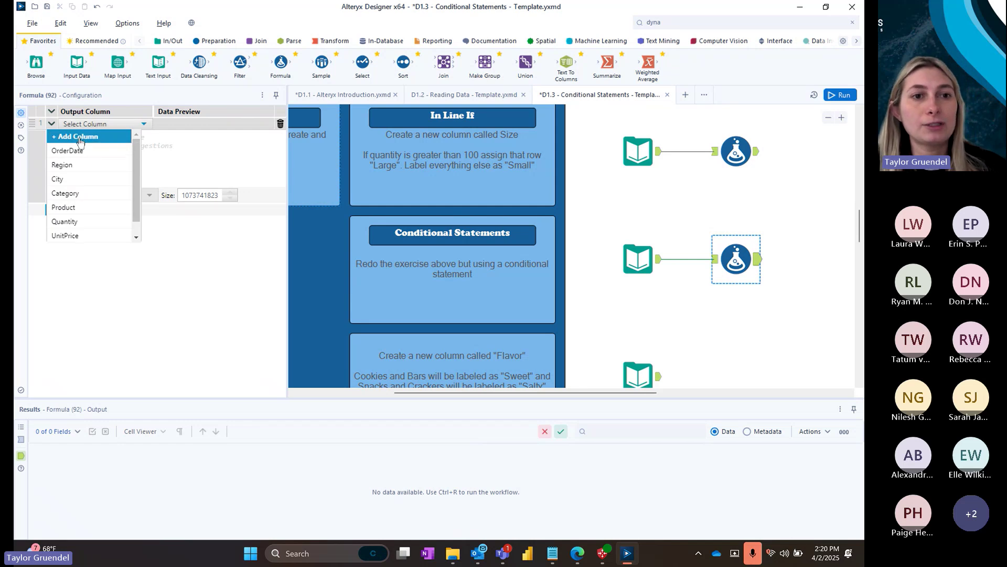
pyautogui.click(79, 137)
pyautogui.write('Size')
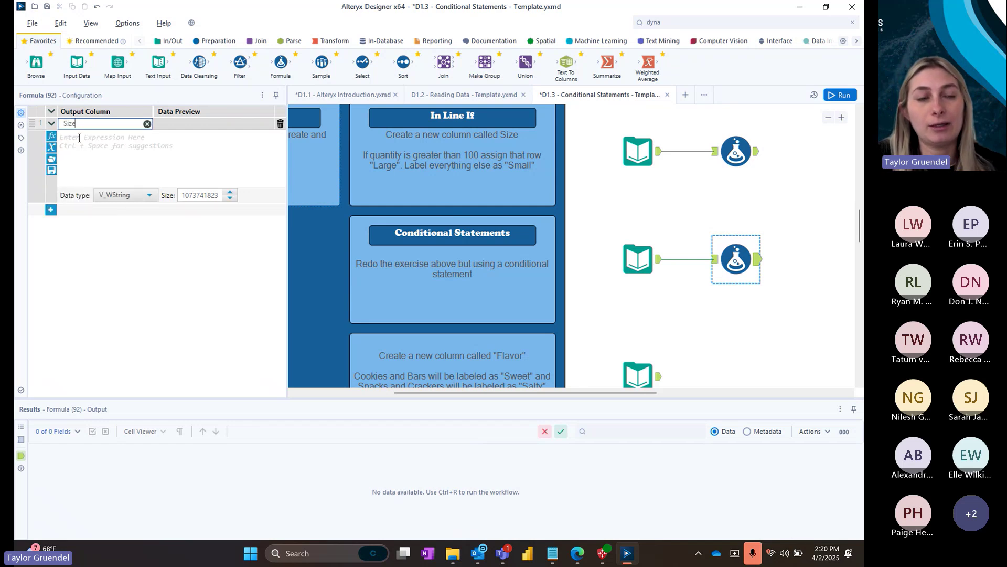
pyautogui.click(79, 138)
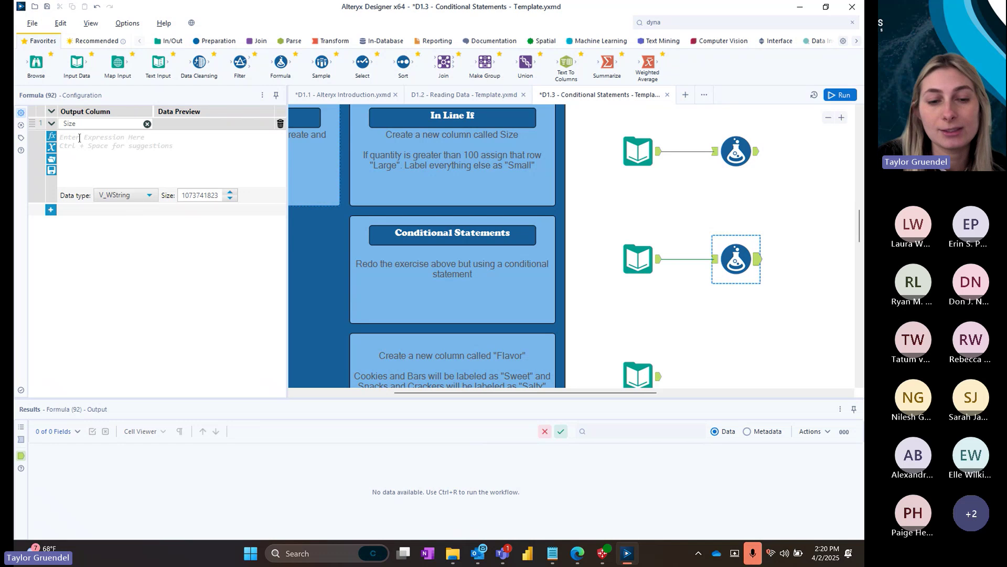
pyautogui.click(53, 136)
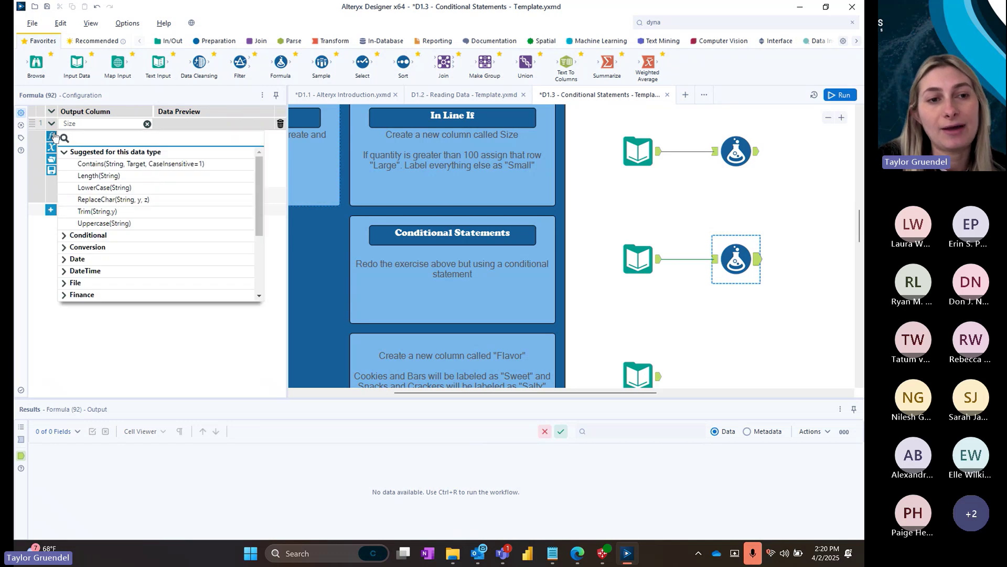
pyautogui.click(67, 236)
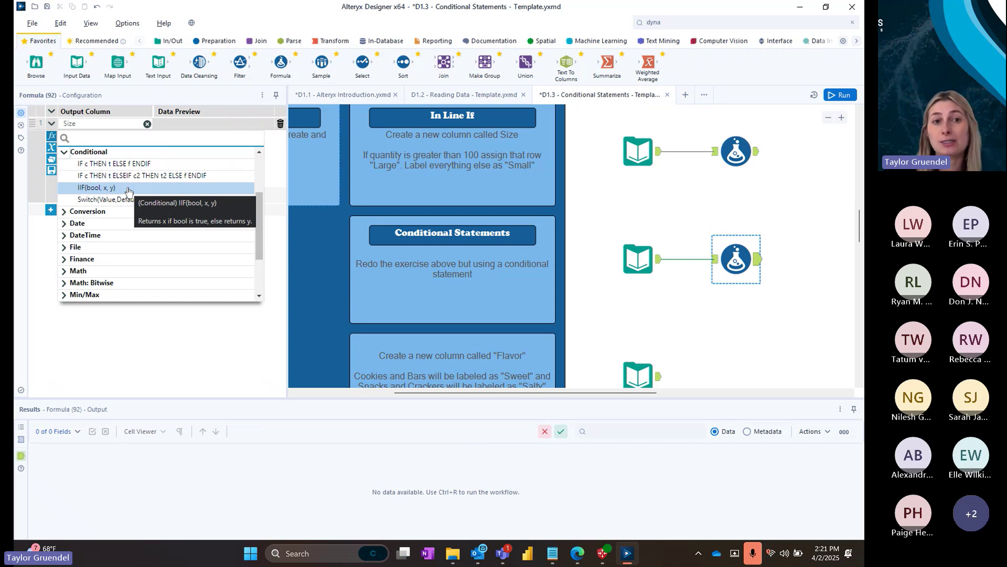
pyautogui.click(128, 189)
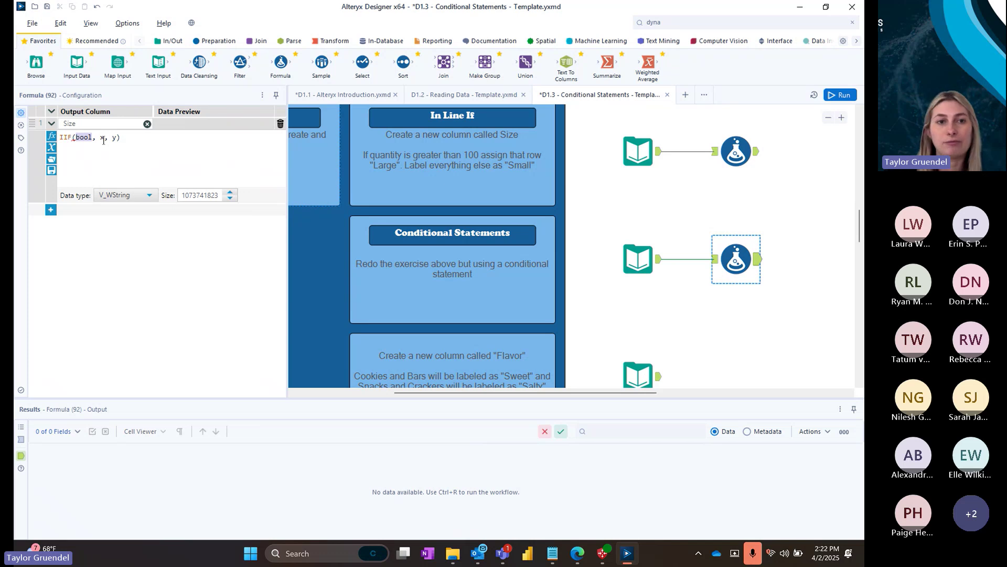
# - Replace the bool placeholder in the IIF expression with the condition [Quantity] > 100
pyautogui.press('BackSpace')
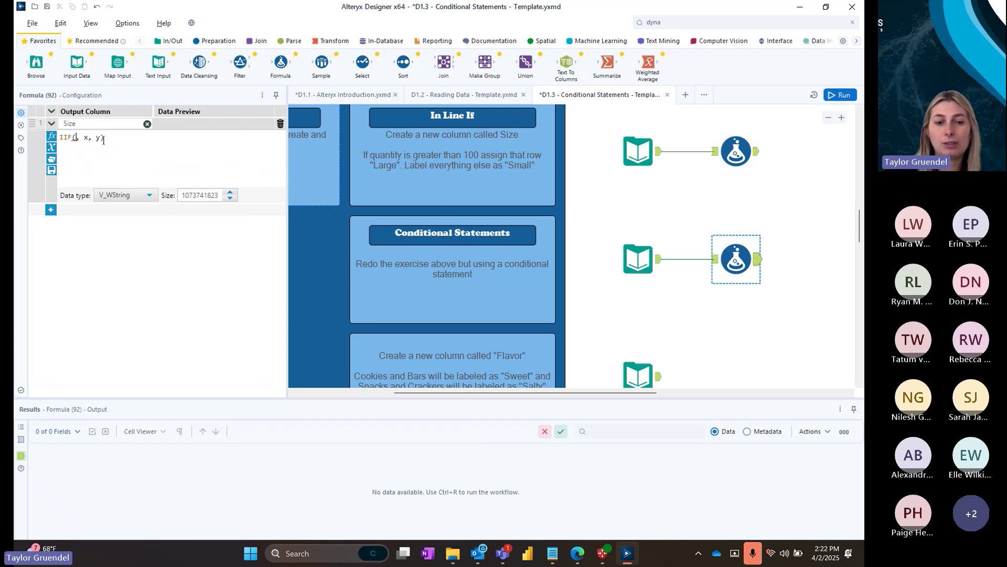
pyautogui.write('qun')
pyautogui.press('BackSpace')
pyautogui.write('a')
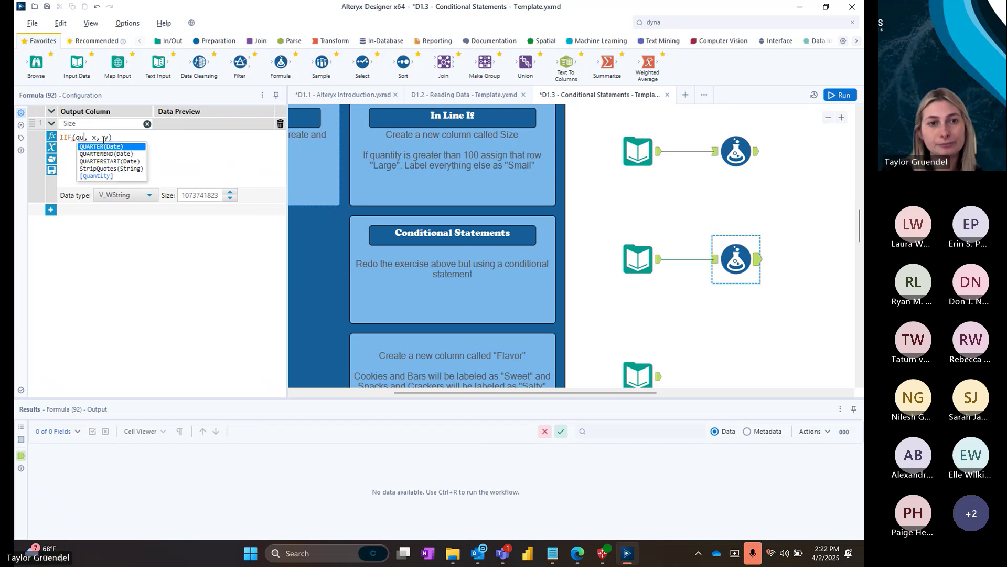
pyautogui.press('Down')
pyautogui.press('Down')
pyautogui.press('Down')
pyautogui.press('Return')
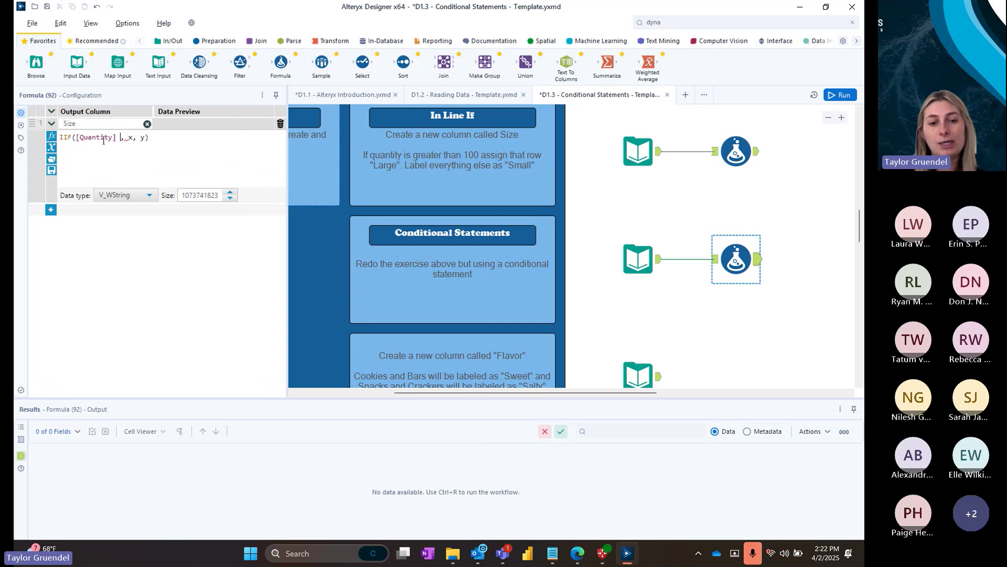
pyautogui.write('> 100')
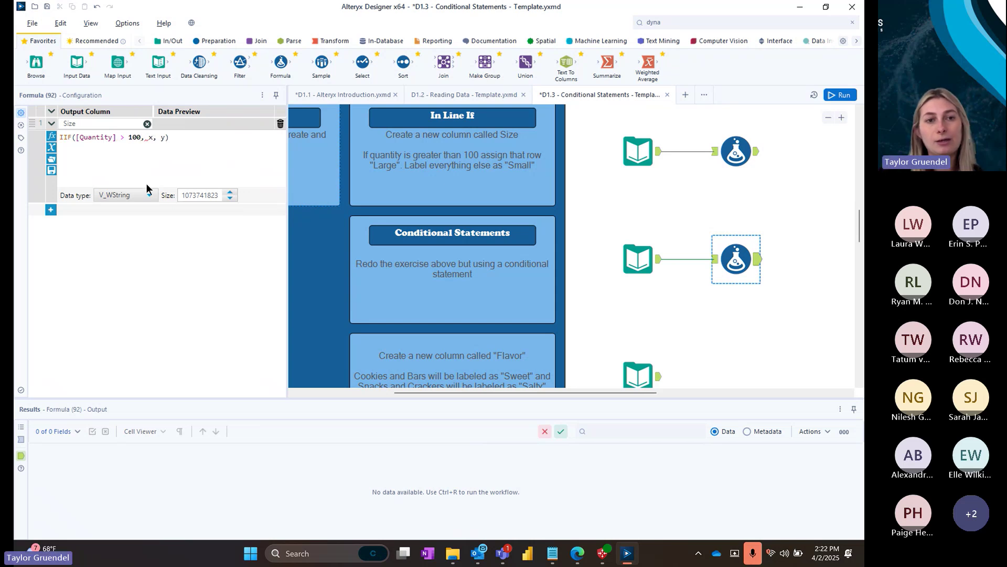
# - Replace the x and y placeholders with "Large" and "Small" in the IIF expression and run the workflow
pyautogui.press('Delete')
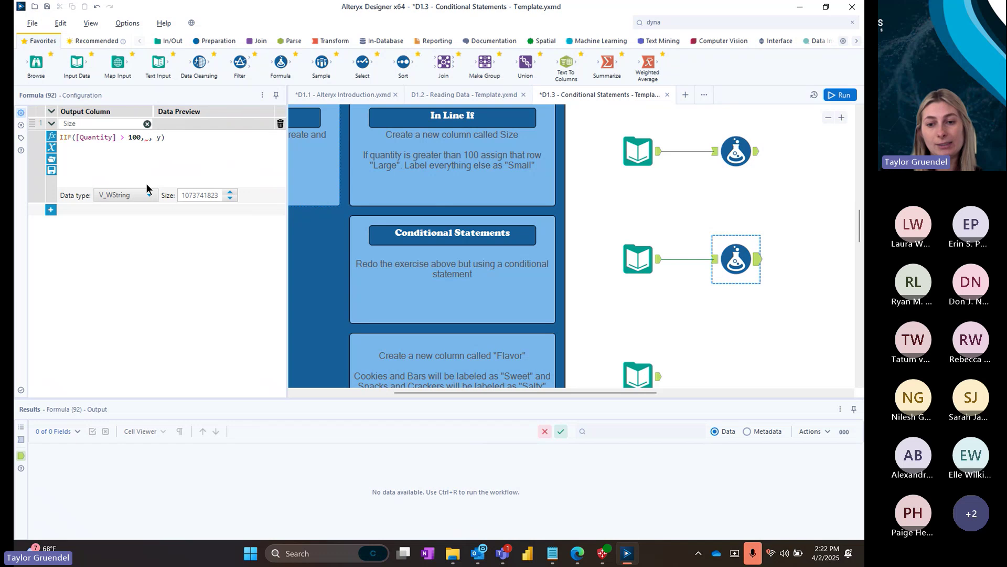
pyautogui.write('"La')
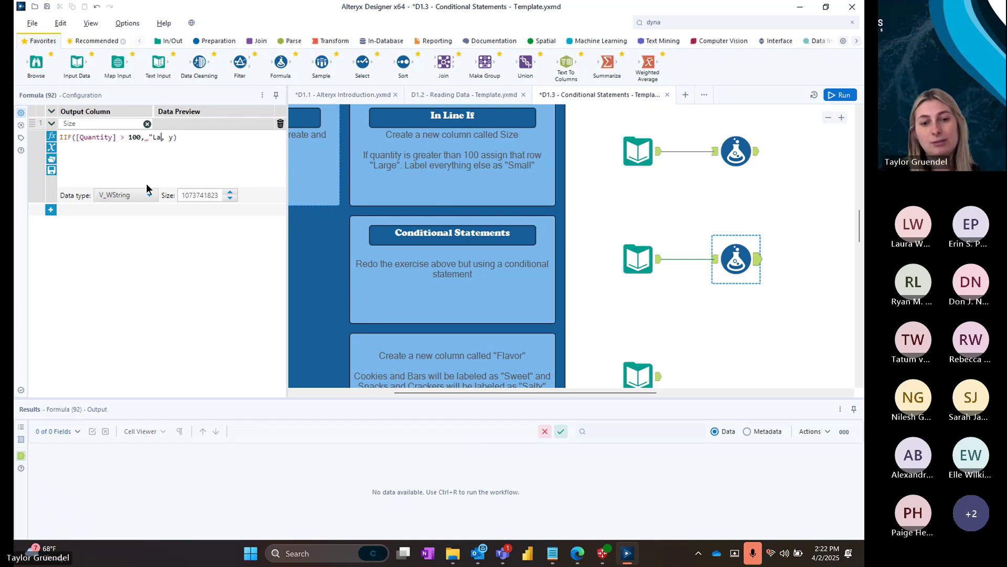
pyautogui.write('rge"')
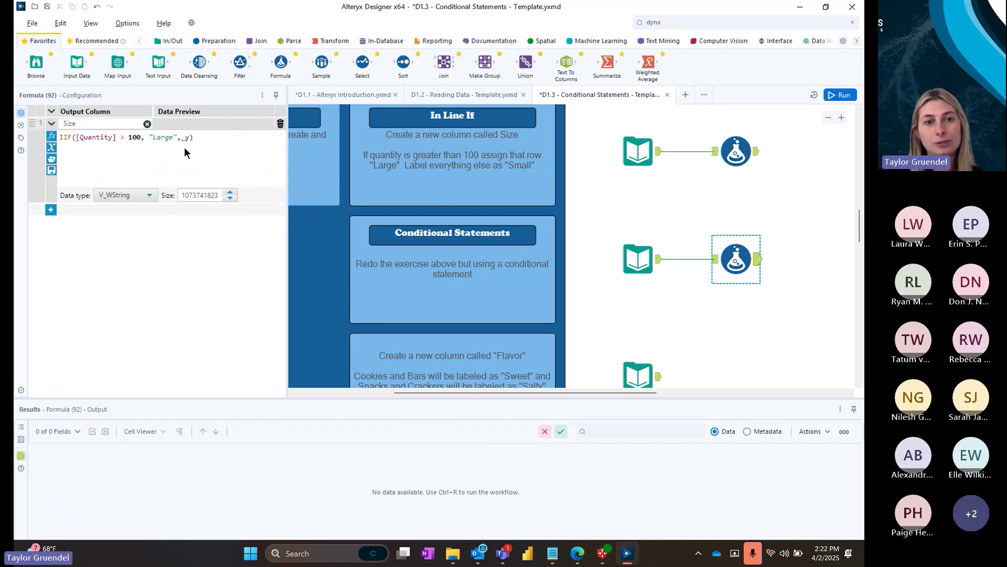
pyautogui.doubleClick(185, 138)
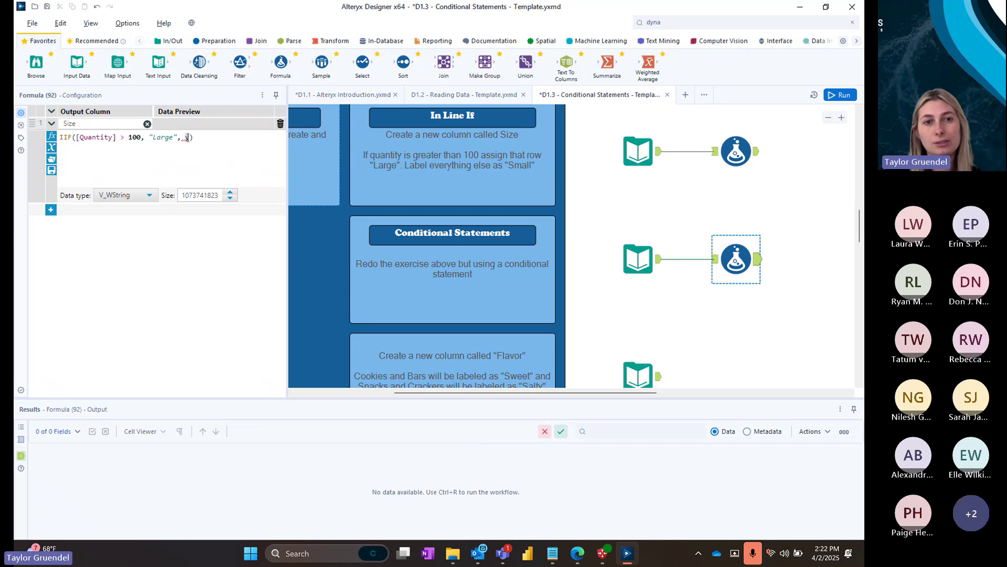
pyautogui.write('"Small"')
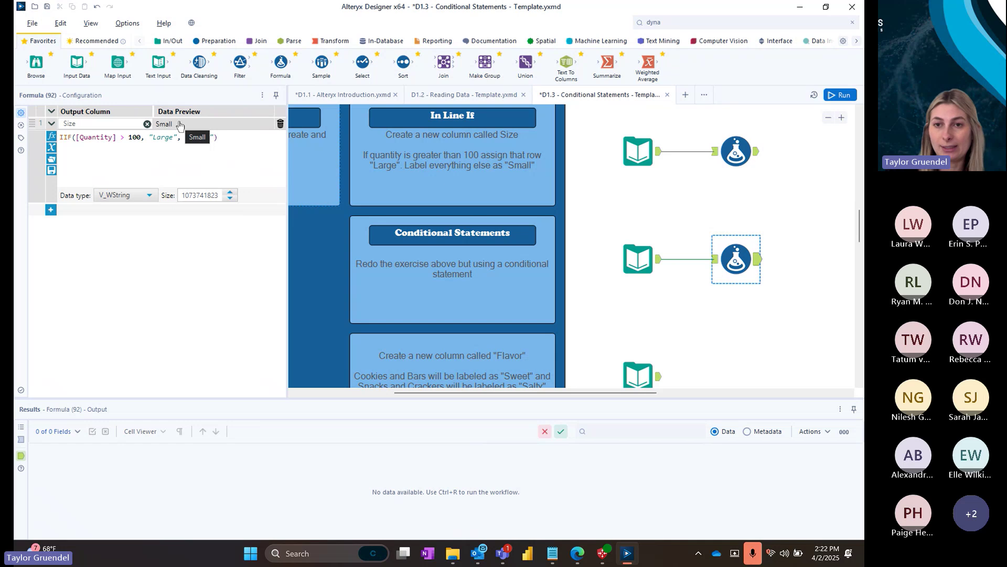
pyautogui.click(838, 99)
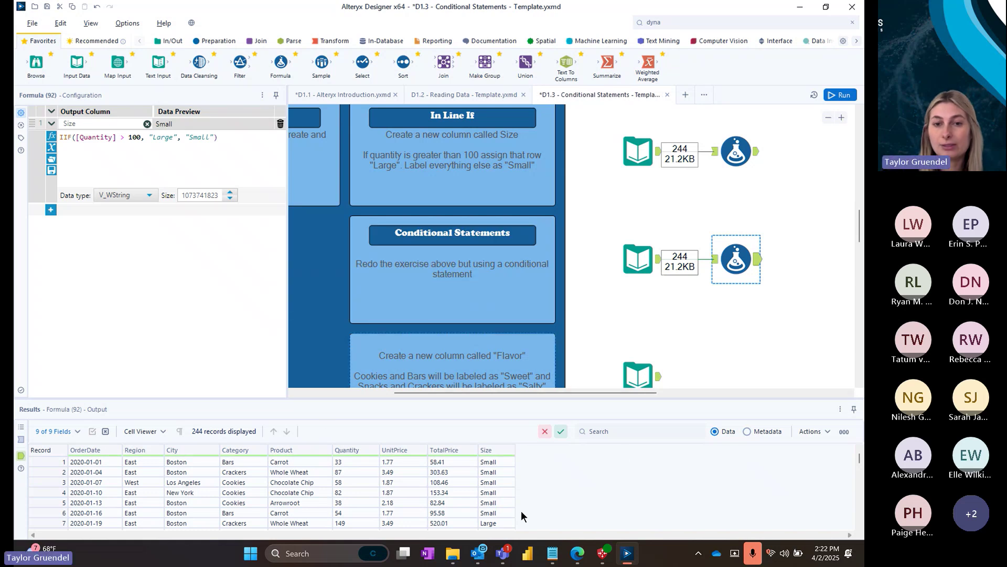
# - Compare the Size column output of the In Line If and Conditional Statements Formula tools
pyautogui.click(760, 158)
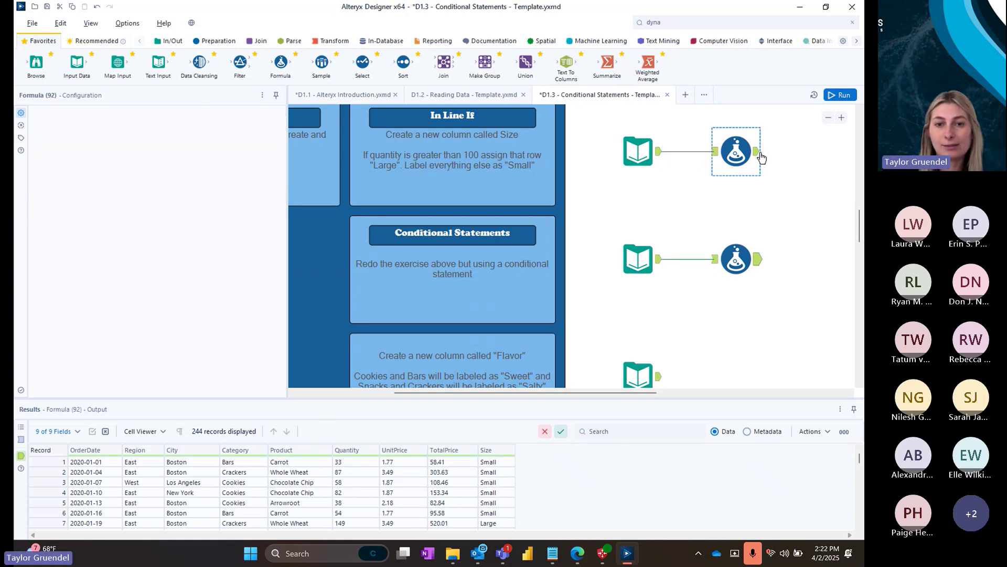
pyautogui.click(760, 153)
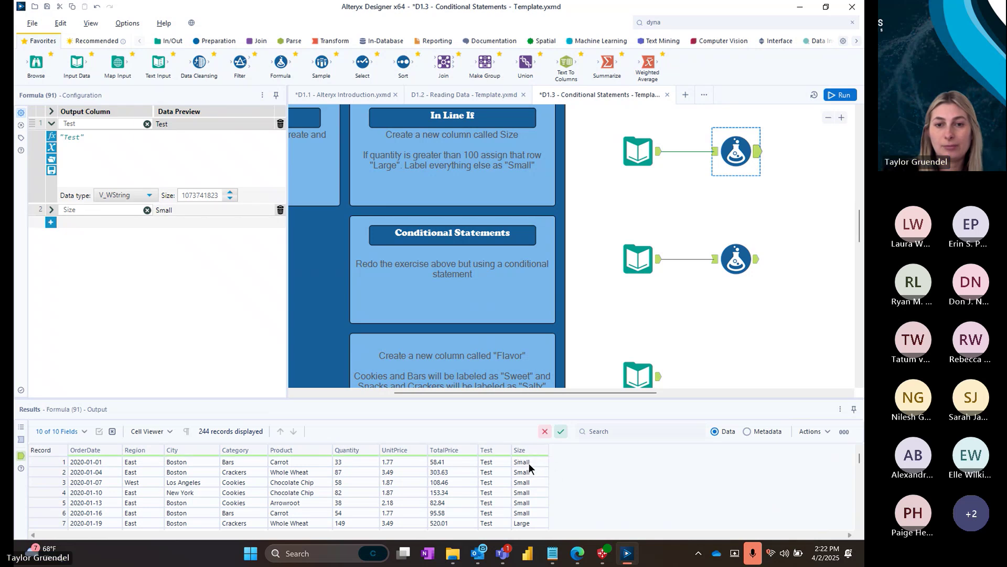
pyautogui.click(736, 259)
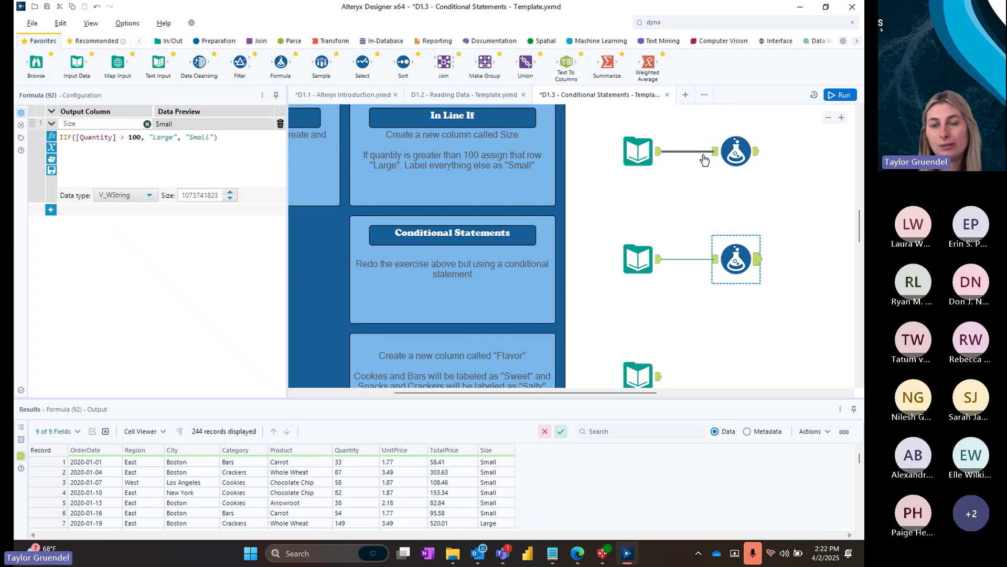
# - Delete the connections between the Input Data and Formula tools in the In Line If and Conditional Statements exercises
pyautogui.click(699, 152)
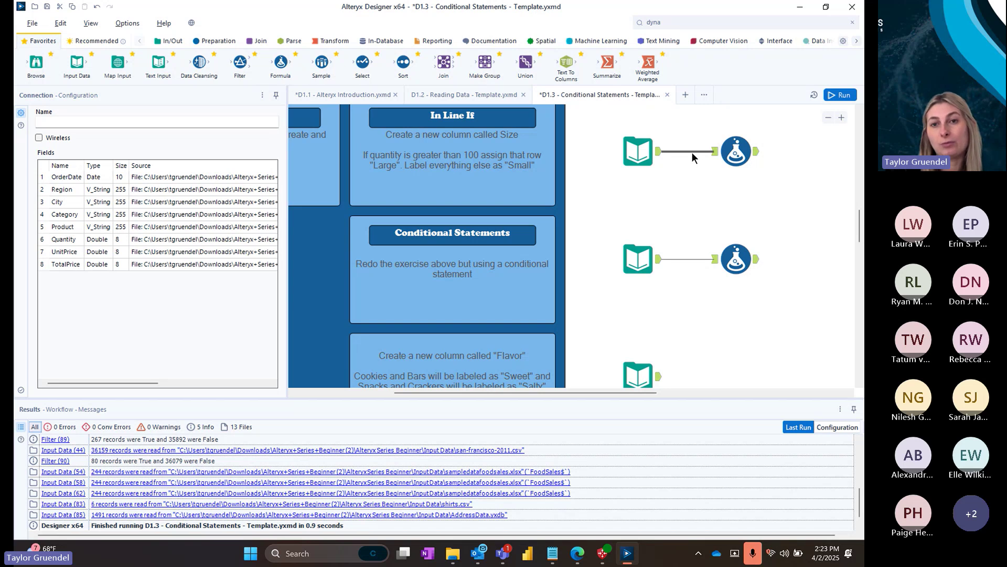
pyautogui.rightClick(692, 153)
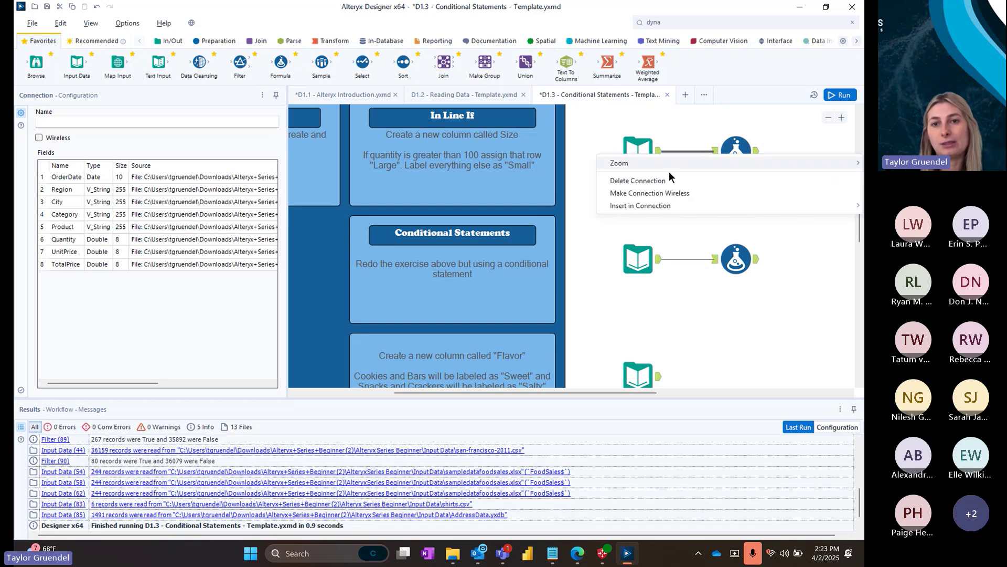
pyautogui.click(656, 183)
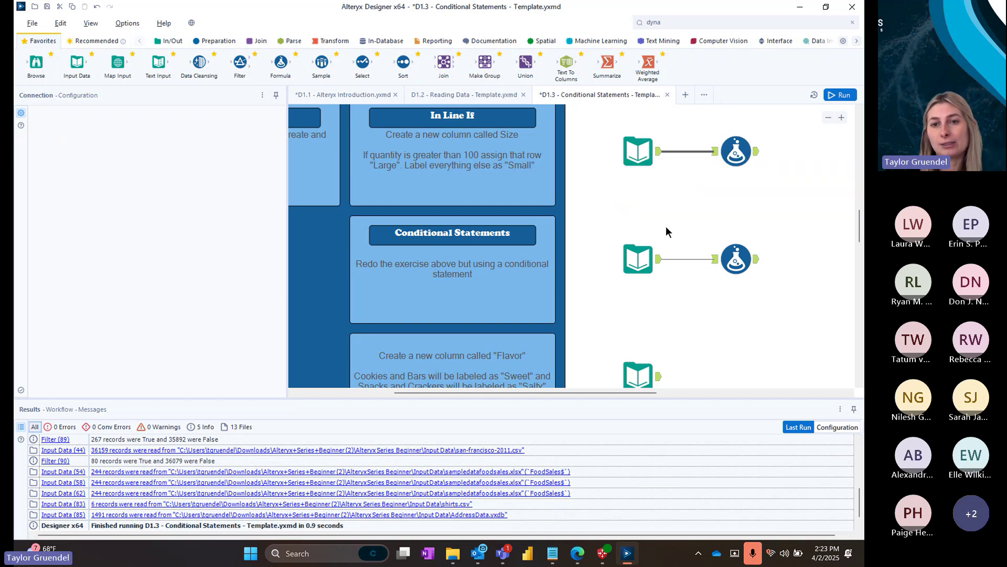
pyautogui.rightClick(694, 257)
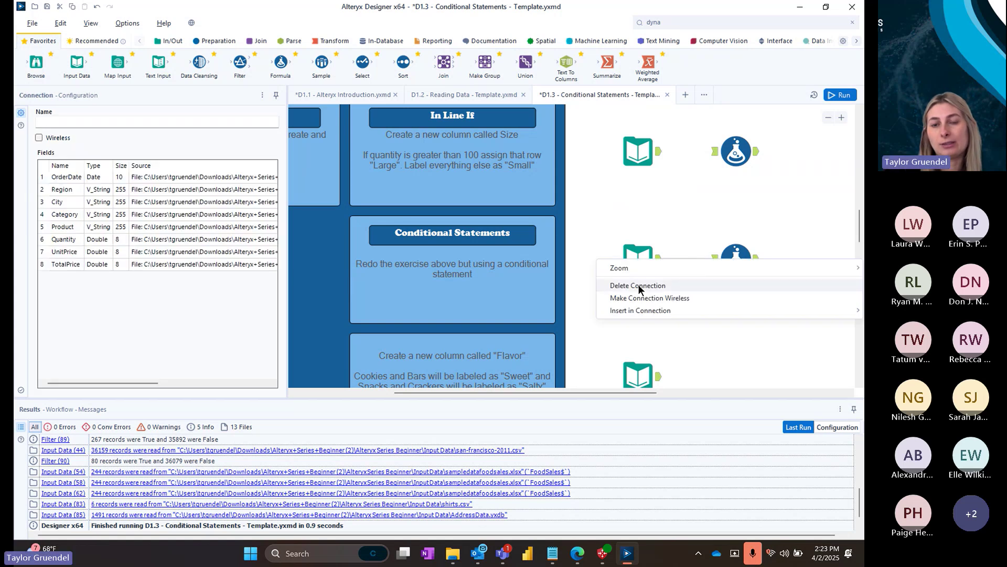
pyautogui.click(642, 231)
# - Swap the two Formula tools so the IIF one sits beside In Line If and the IF one beside Conditional Statements
pyautogui.moveTo(660, 151); pyautogui.dragTo(722, 268)
pyautogui.moveTo(660, 259); pyautogui.dragTo(708, 169)
pyautogui.click(737, 268)
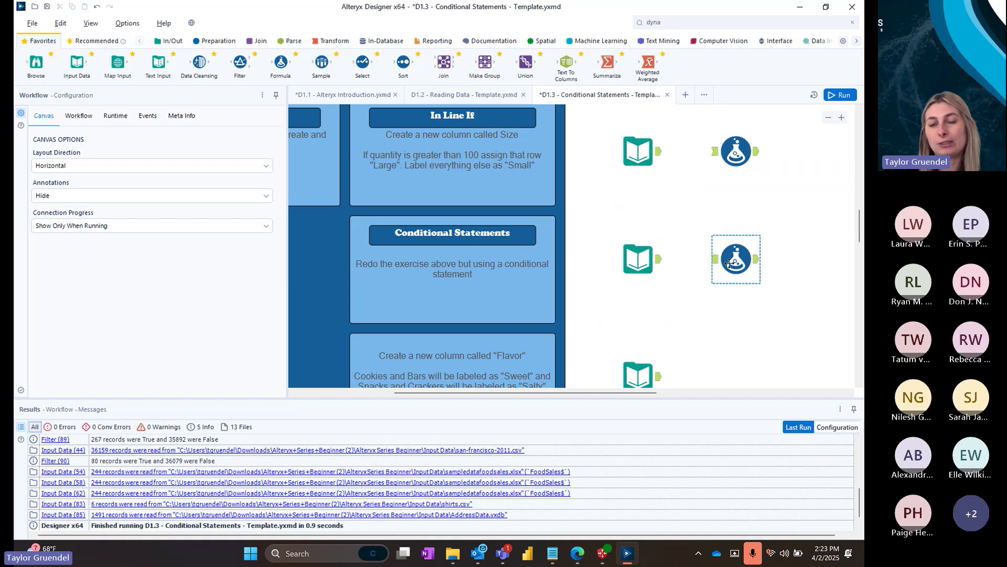
pyautogui.moveTo(785, 243); pyautogui.dragTo(806, 229)
pyautogui.moveTo(732, 154); pyautogui.dragTo(737, 264)
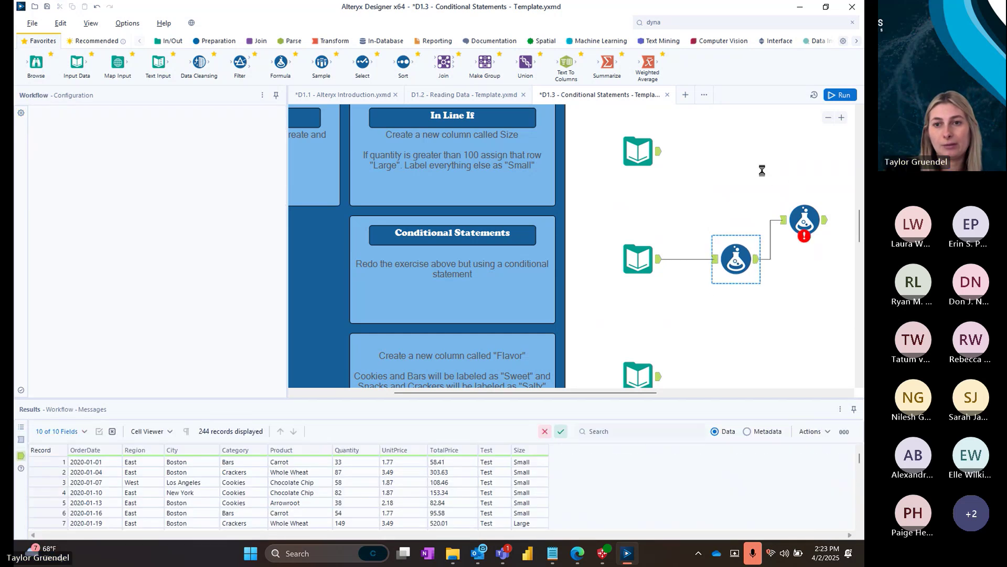
pyautogui.moveTo(803, 220); pyautogui.dragTo(752, 160)
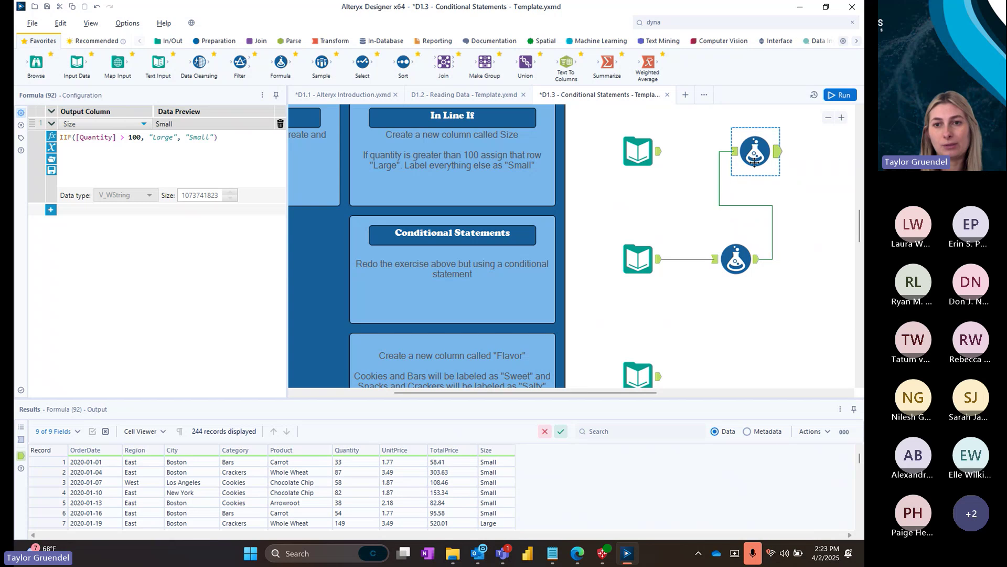
# - Delete the connection between the two Formula tools and connect the In Line If input to the IIF Formula tool
pyautogui.rightClick(721, 203)
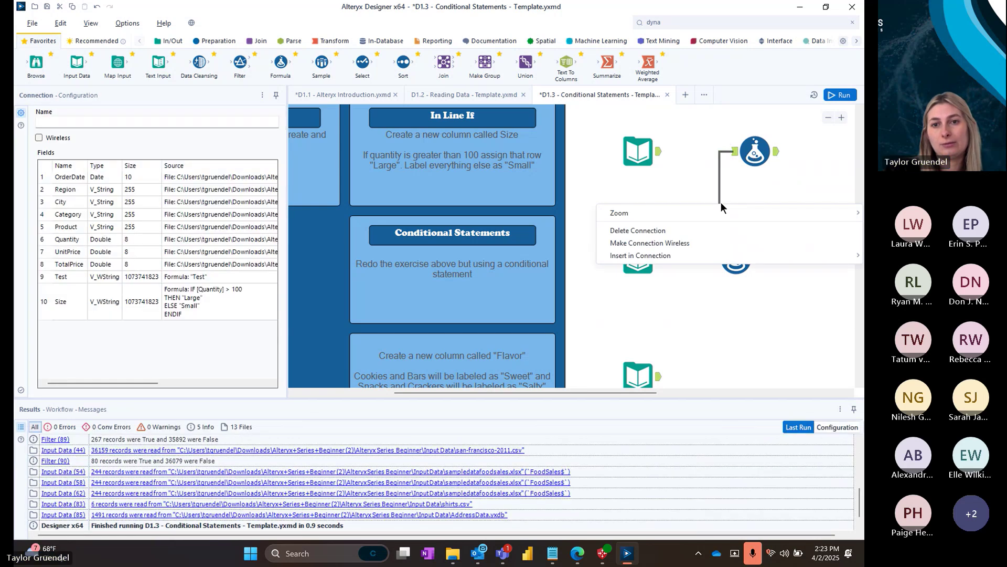
pyautogui.click(672, 232)
pyautogui.moveTo(658, 152); pyautogui.dragTo(734, 151)
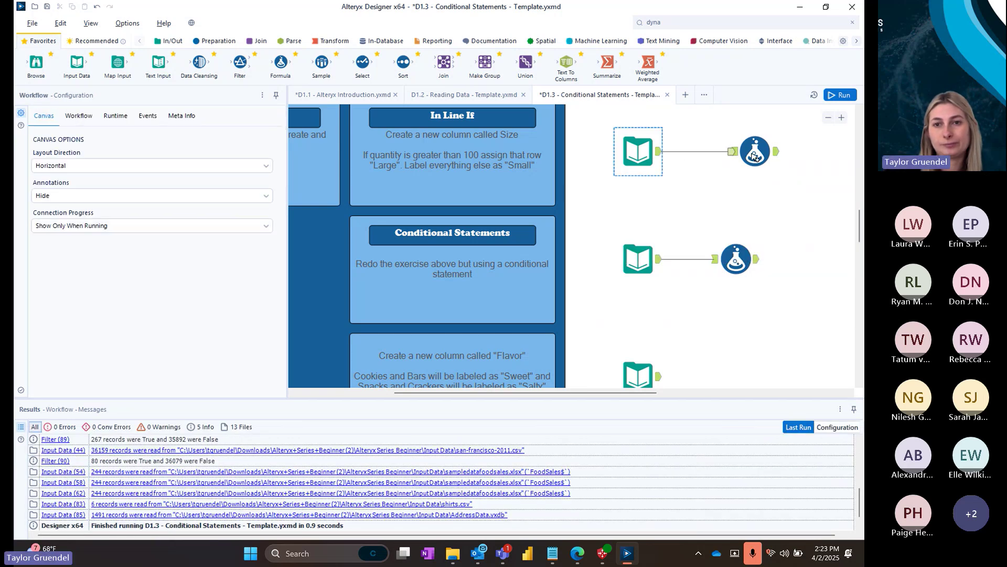
# - Rerun the workflow and check the output of both swapped Formula tools
pyautogui.click(841, 95)
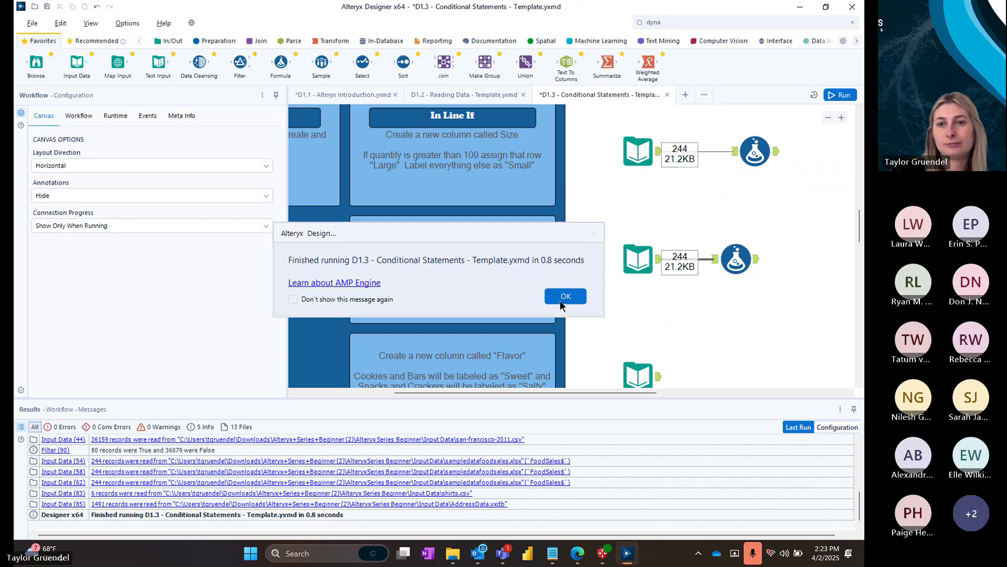
pyautogui.click(569, 295)
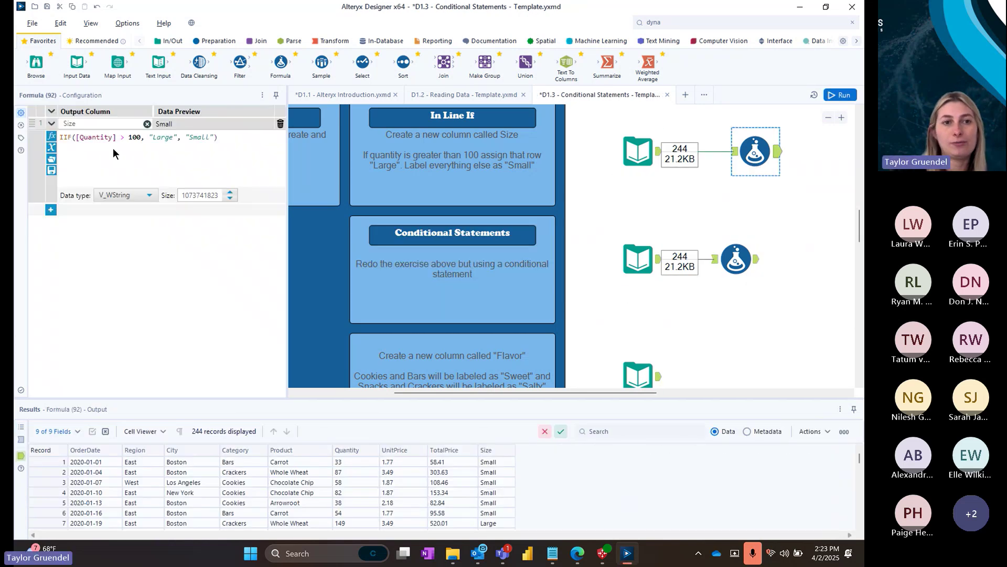
pyautogui.click(736, 259)
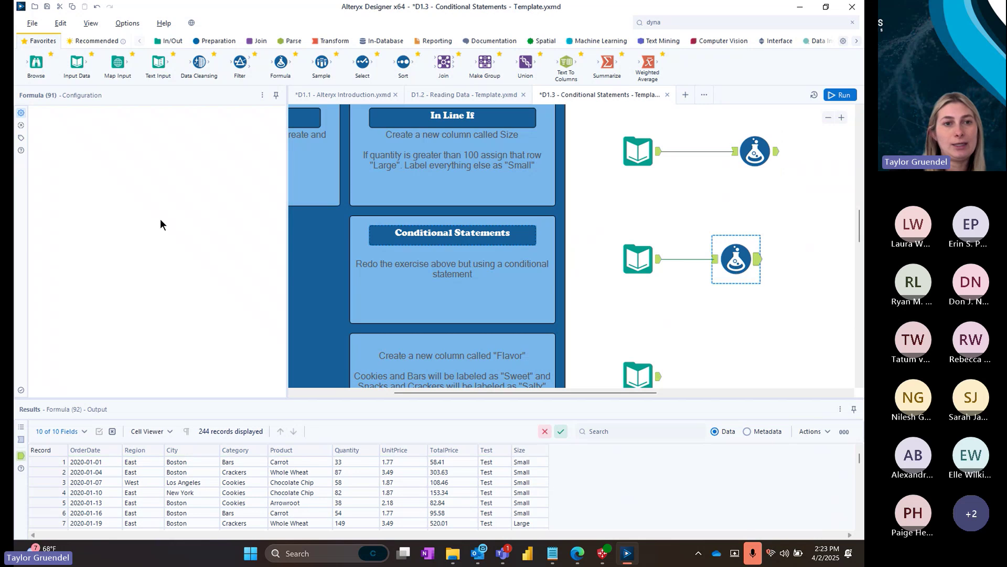
# - Expand the Size expression in the Conditional Statements Formula tool and rerun the workflow
pyautogui.click(280, 124)
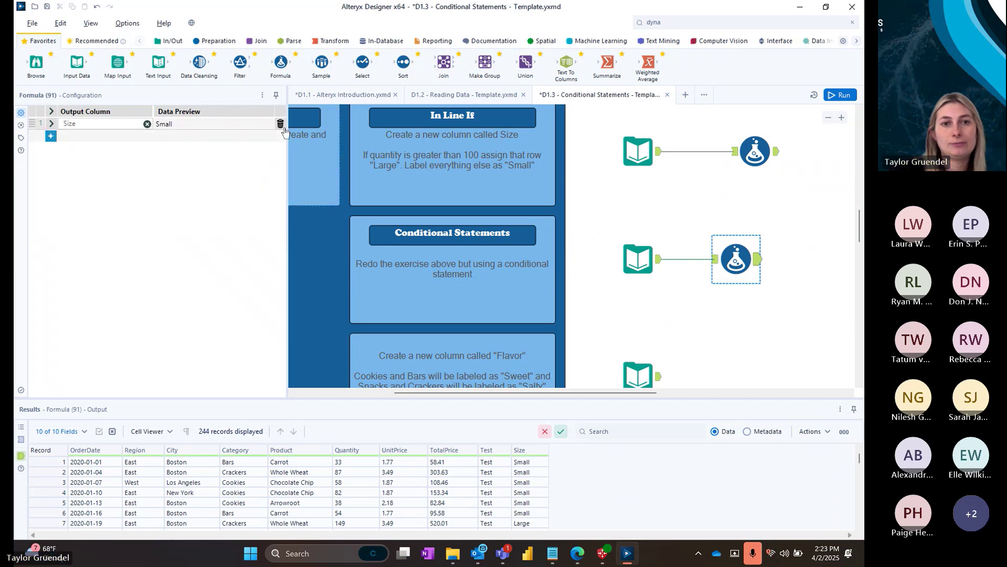
pyautogui.click(62, 127)
pyautogui.click(51, 123)
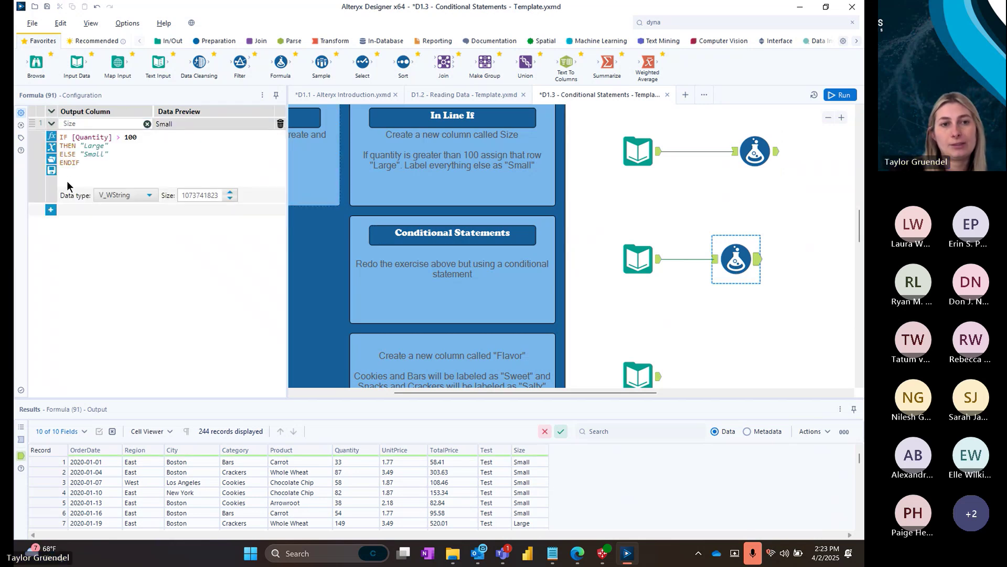
pyautogui.click(843, 95)
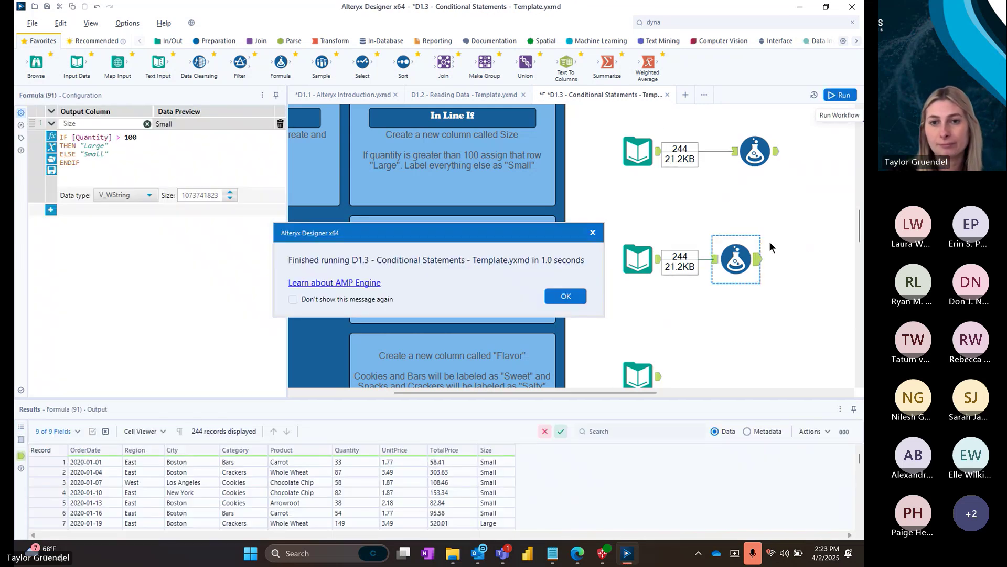
pyautogui.click(566, 296)
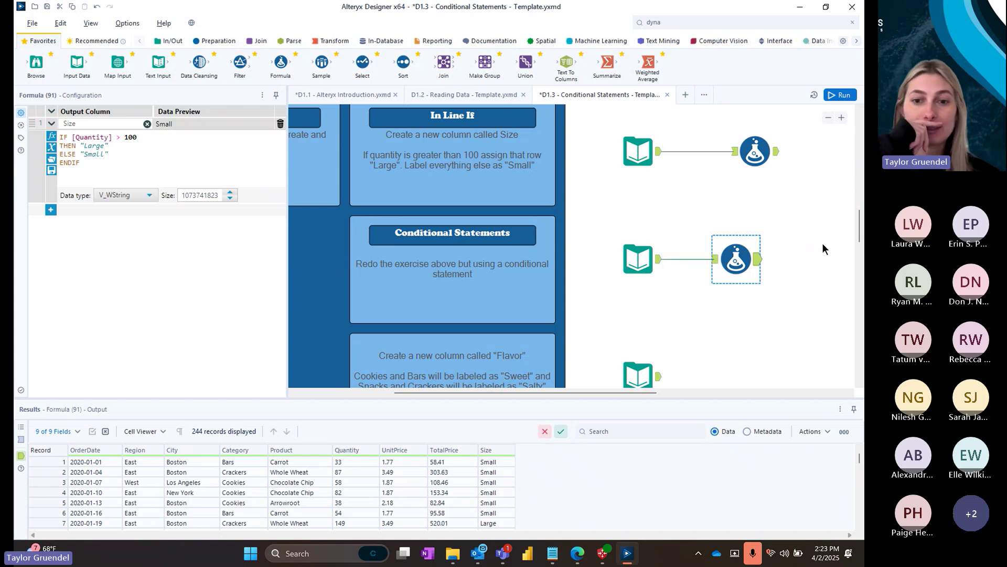
# - Connect a new Formula tool to the Flavor exercise's Input Data tool and add an output column named "Flavor"
pyautogui.moveTo(859, 236)
pyautogui.mouseDown()
pyautogui.moveTo(858, 269)
pyautogui.moveTo(859, 239)
pyautogui.moveTo(859, 253)
pyautogui.mouseUp()
pyautogui.click(659, 263)
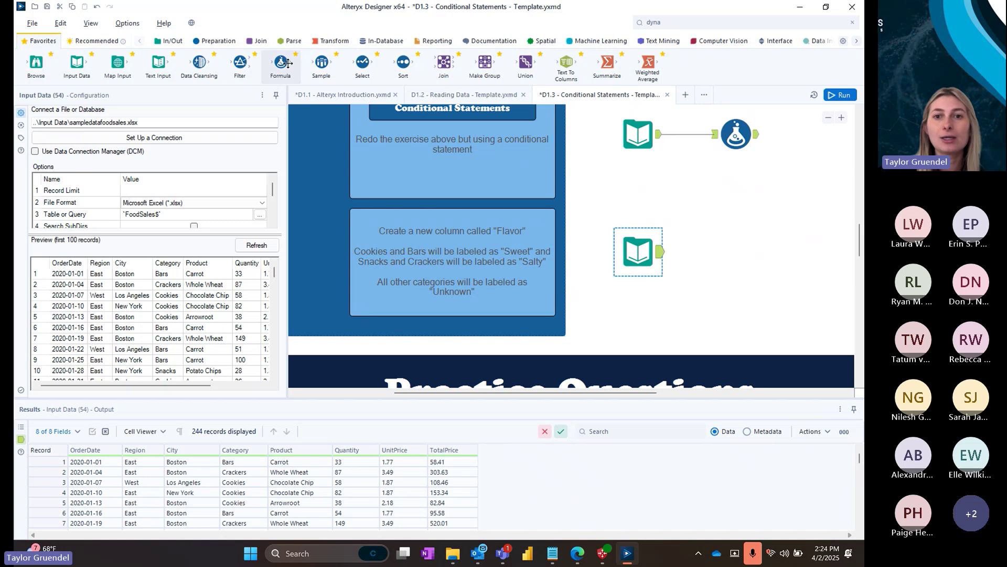
pyautogui.moveTo(280, 63); pyautogui.dragTo(727, 249)
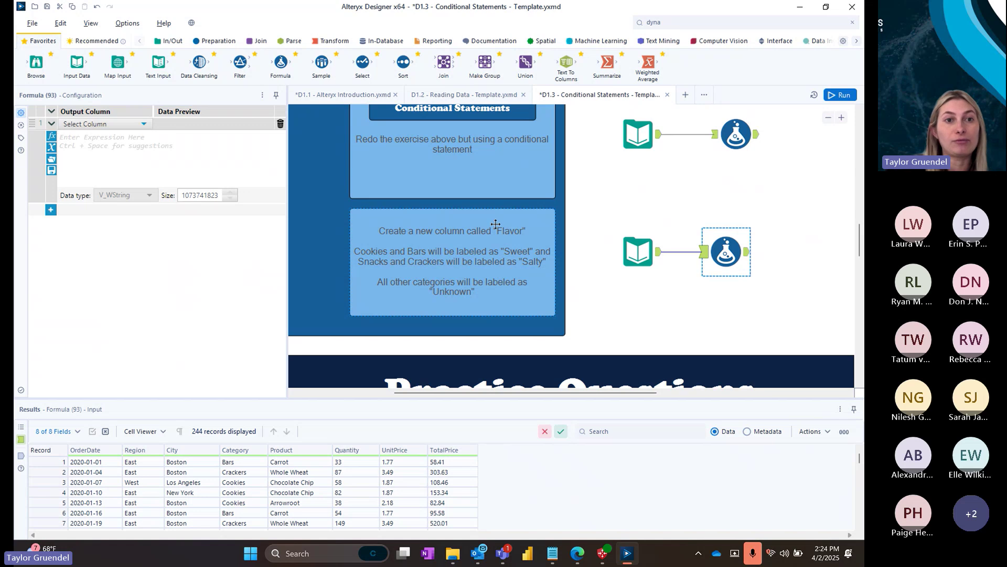
pyautogui.click(130, 125)
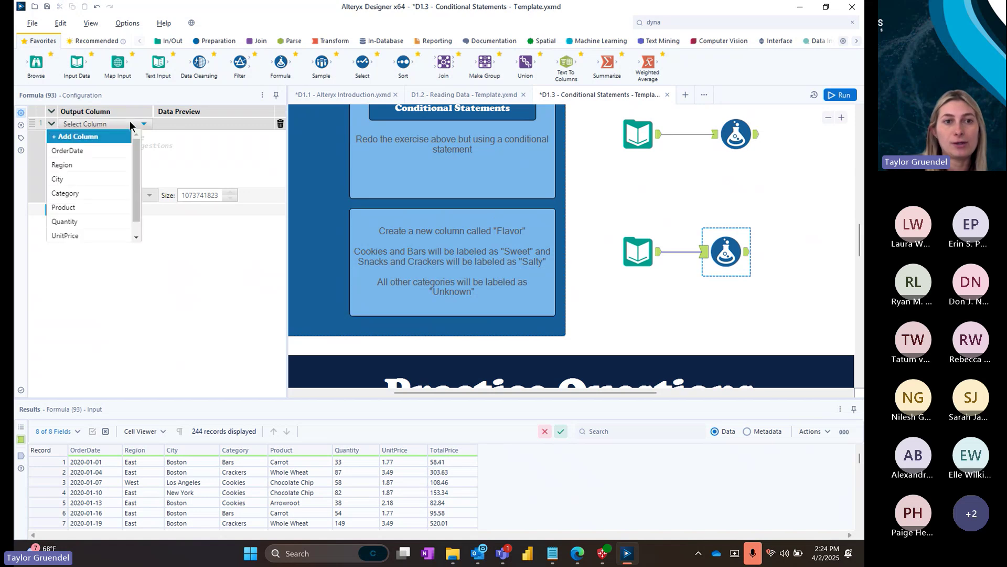
pyautogui.click(108, 136)
pyautogui.write('Flavor')
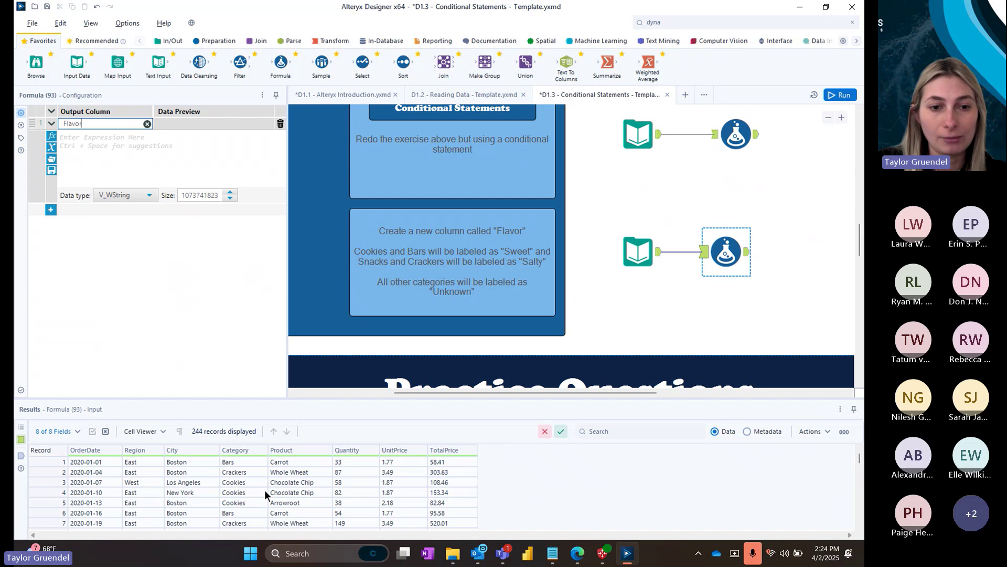
# - Insert the conditional template "IF c THEN t ELSEIF c2 THEN t2 ELSE f ENDIF" as the Flavor expression
pyautogui.click(232, 472)
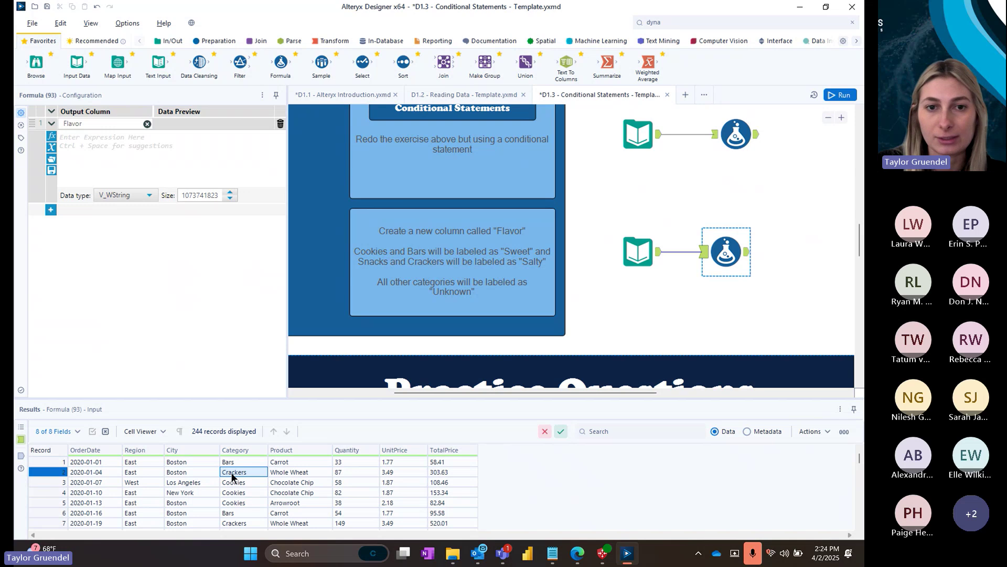
pyautogui.click(72, 140)
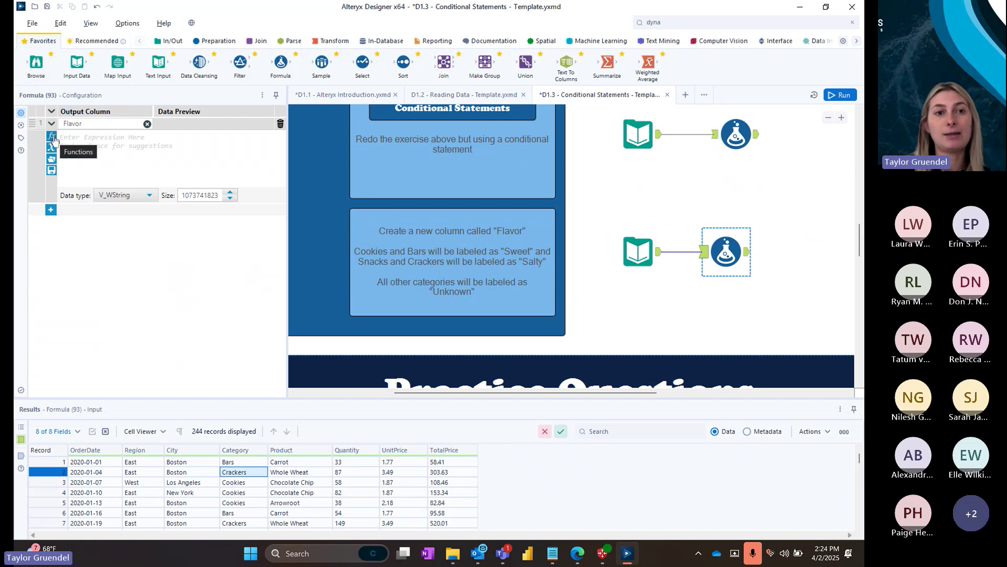
pyautogui.click(53, 139)
pyautogui.click(64, 234)
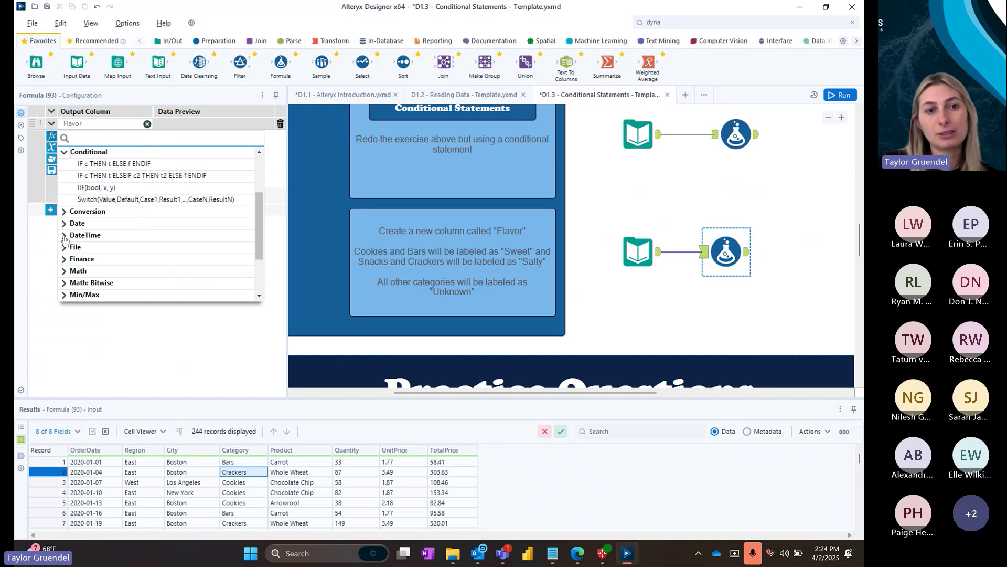
pyautogui.click(104, 180)
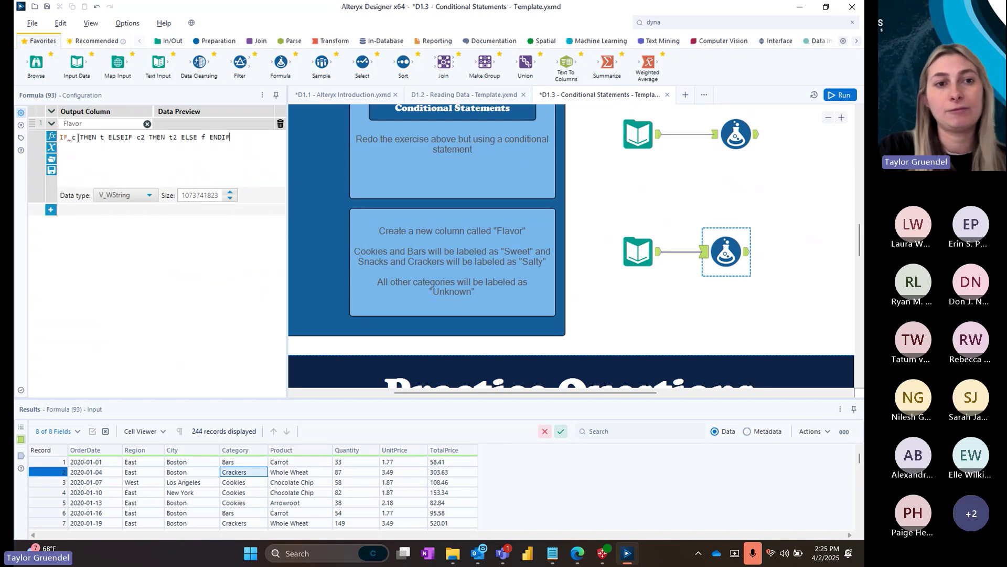
# - Break the Flavor expression so each IF, THEN, ELSEIF, THEN, ELSE and ENDIF clause sits on its own line
pyautogui.click(77, 138)
pyautogui.press('Return')
pyautogui.click(87, 145)
pyautogui.press('Return')
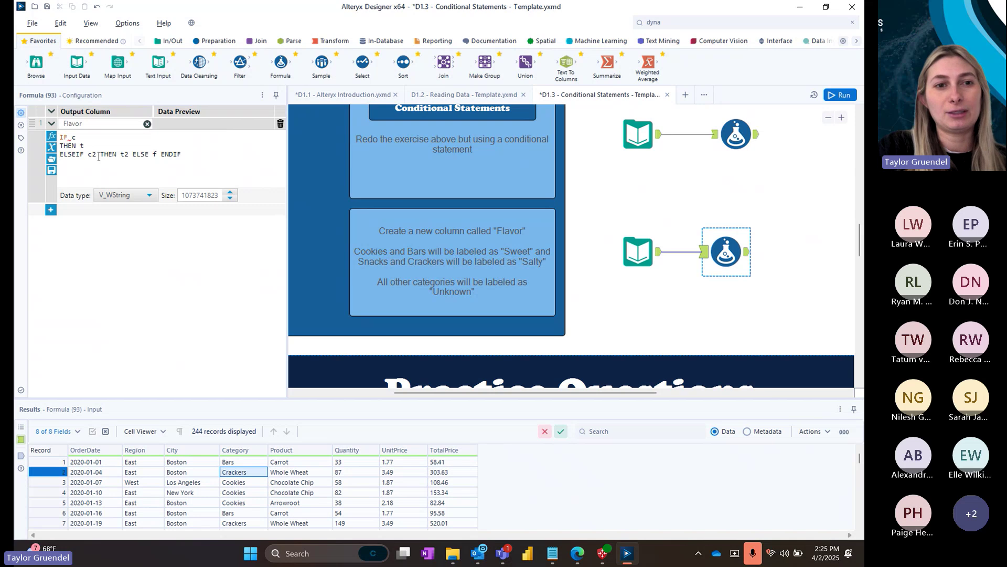
pyautogui.click(99, 154)
pyautogui.press('Return')
pyautogui.click(91, 162)
pyautogui.press('Return')
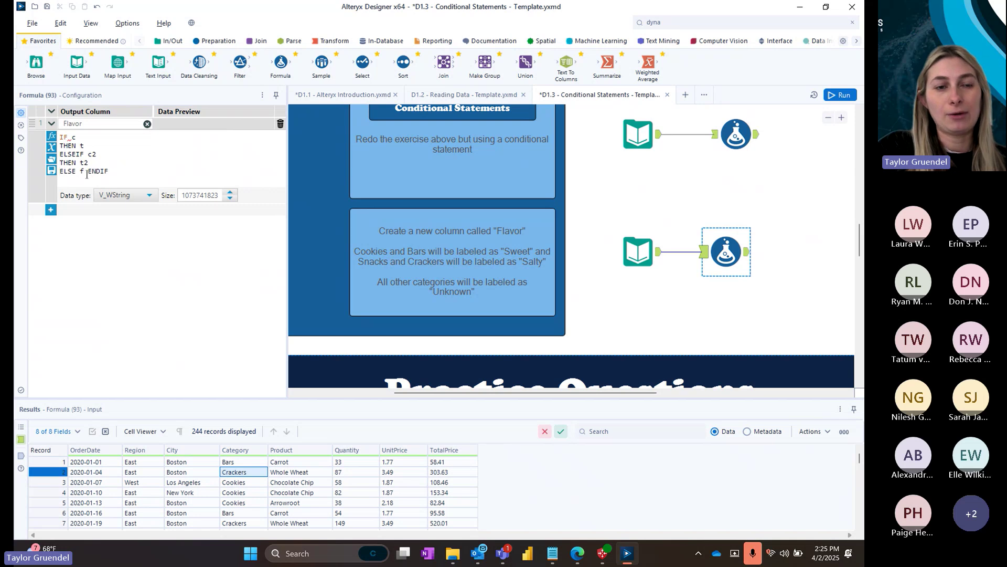
pyautogui.click(87, 172)
pyautogui.press('Return')
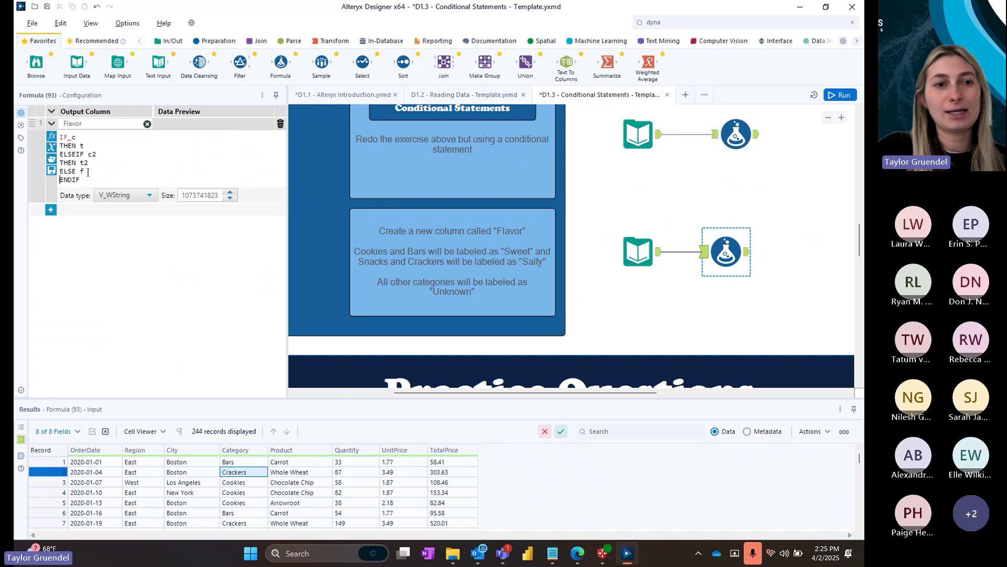
# - Replace the IF placeholder c with the condition [Category] = "Cookies" OR [Category] = "Bars"
pyautogui.click(78, 137)
pyautogui.press('BackSpace')
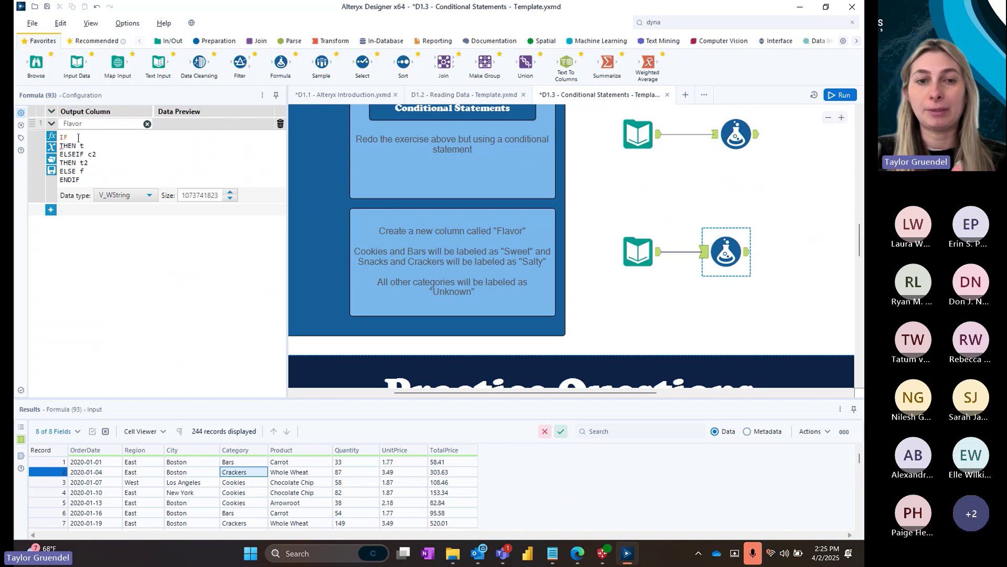
pyautogui.write('[')
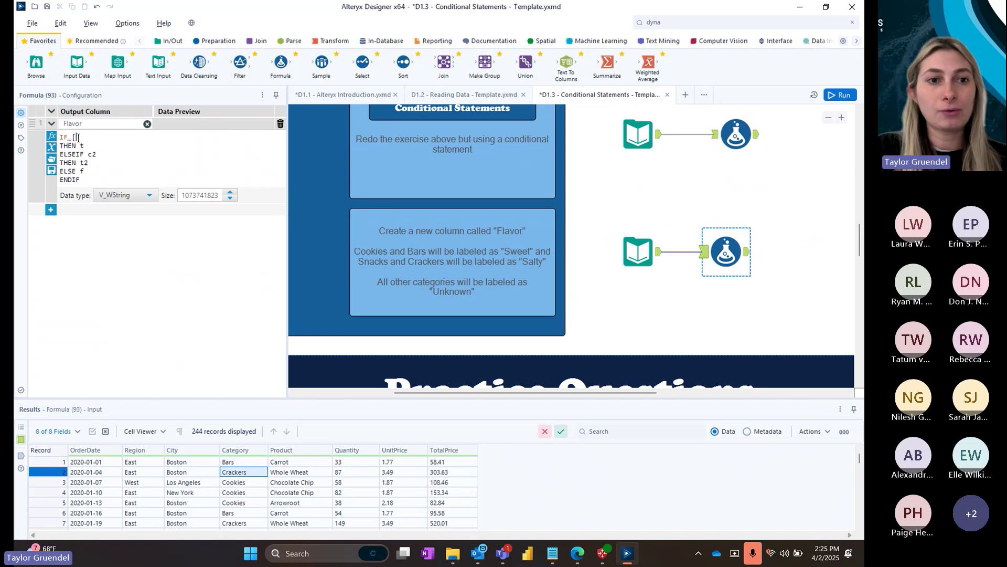
pyautogui.write('c')
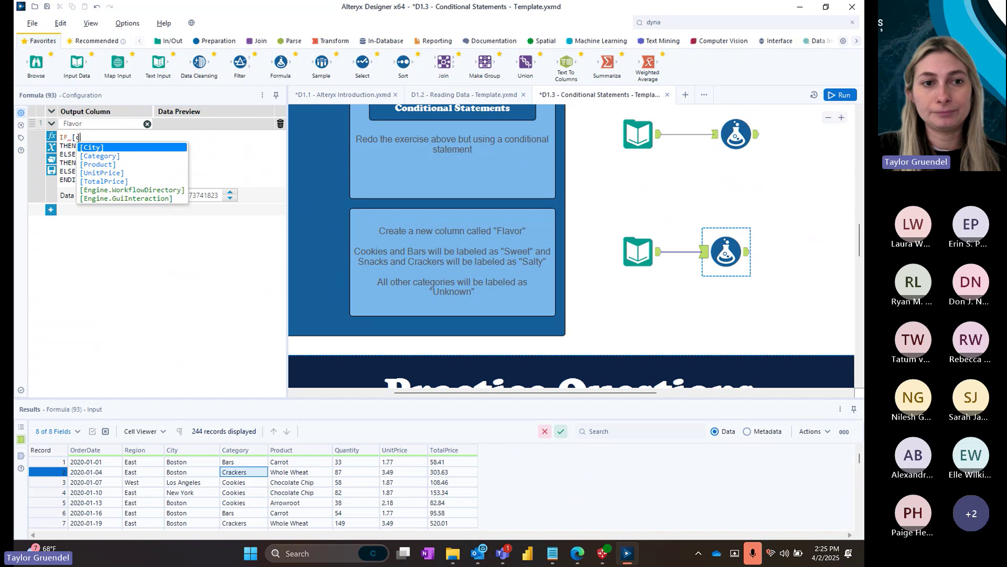
pyautogui.press('Down')
pyautogui.press('Return')
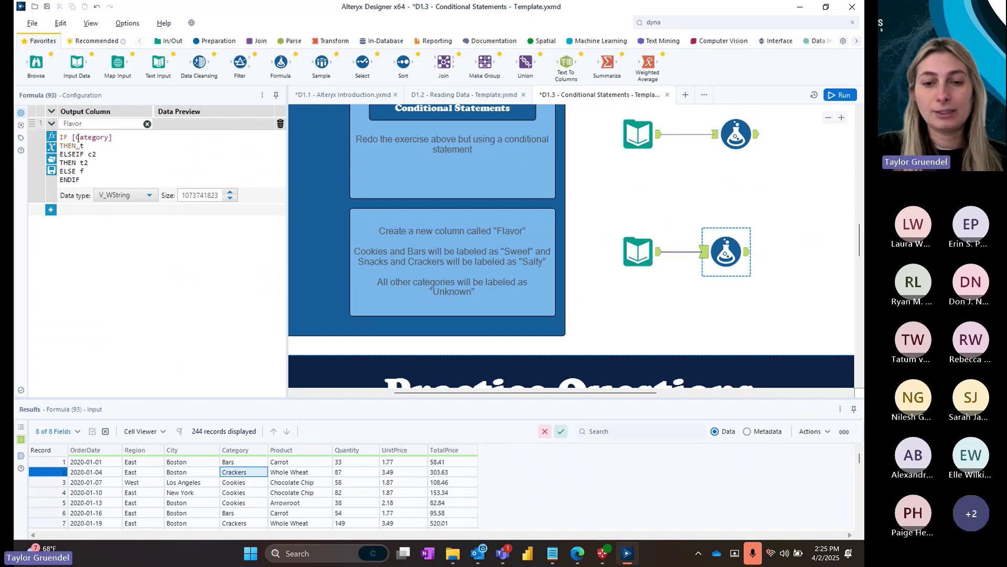
pyautogui.write('= "Cookies"')
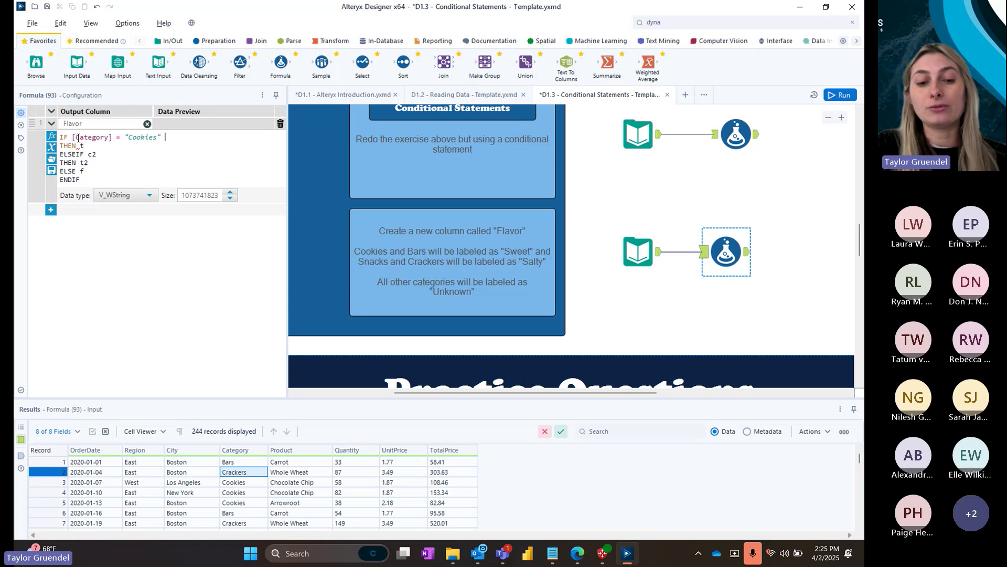
pyautogui.write('OR')
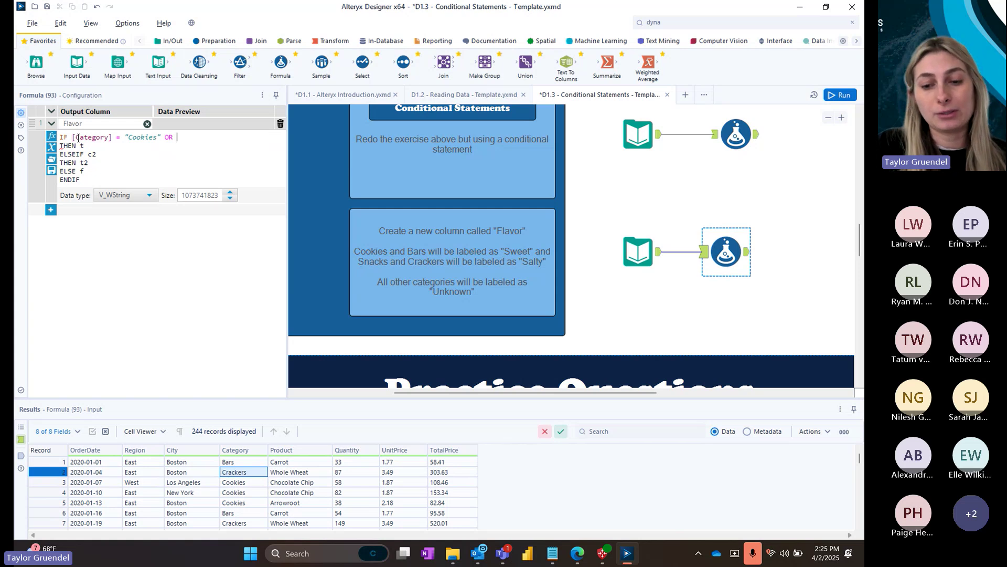
pyautogui.write('[Cat')
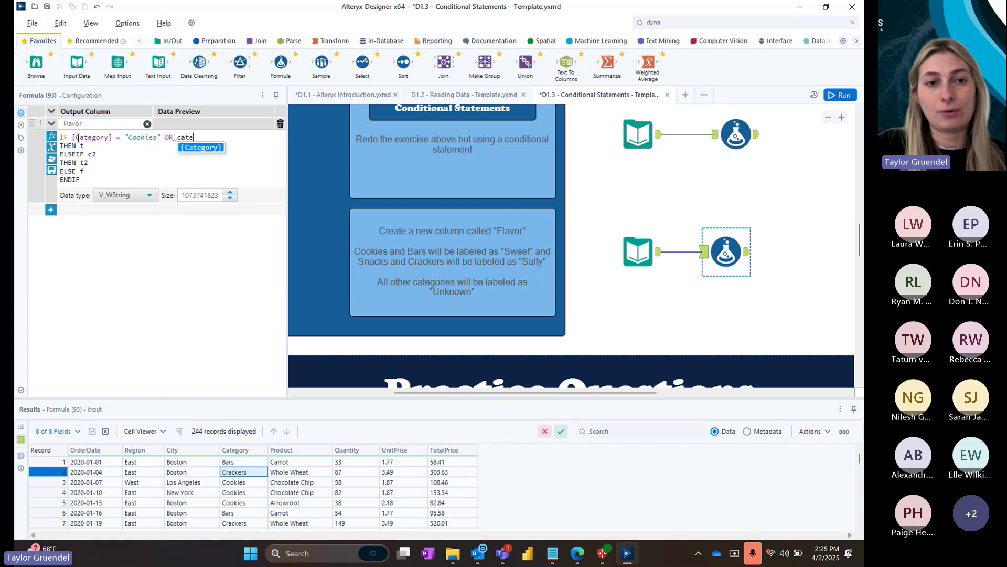
pyautogui.press('Return')
pyautogui.write('= "B')
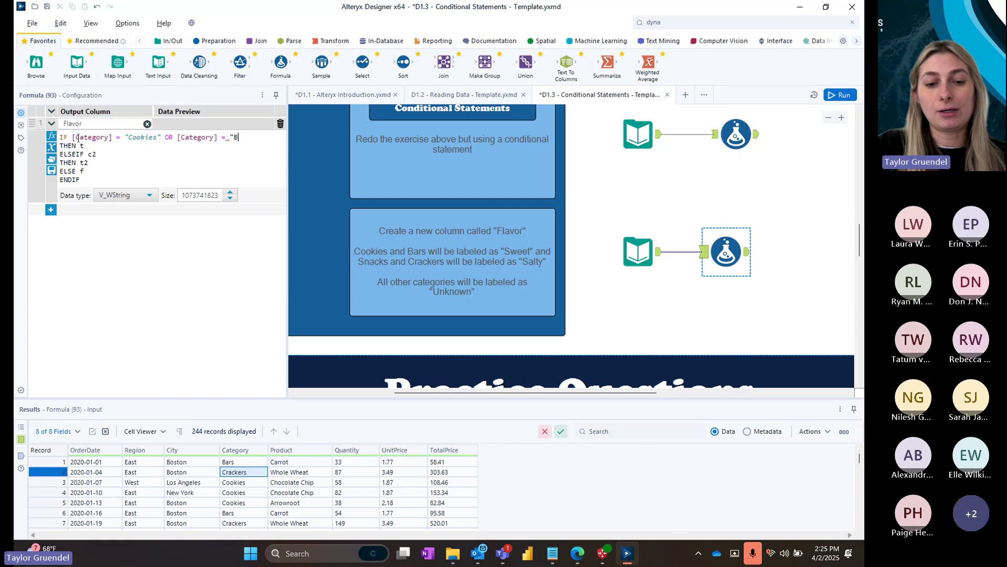
pyautogui.write('ars"')
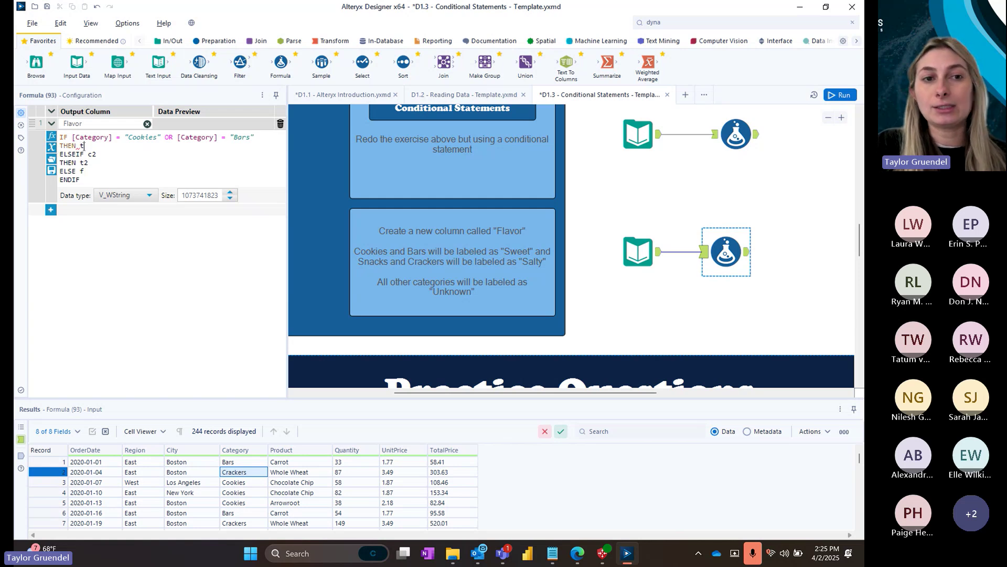
# - Replace the first THEN placeholder t with the result "Sweet"
pyautogui.doubleClick(82, 145)
pyautogui.press('BackSpace')
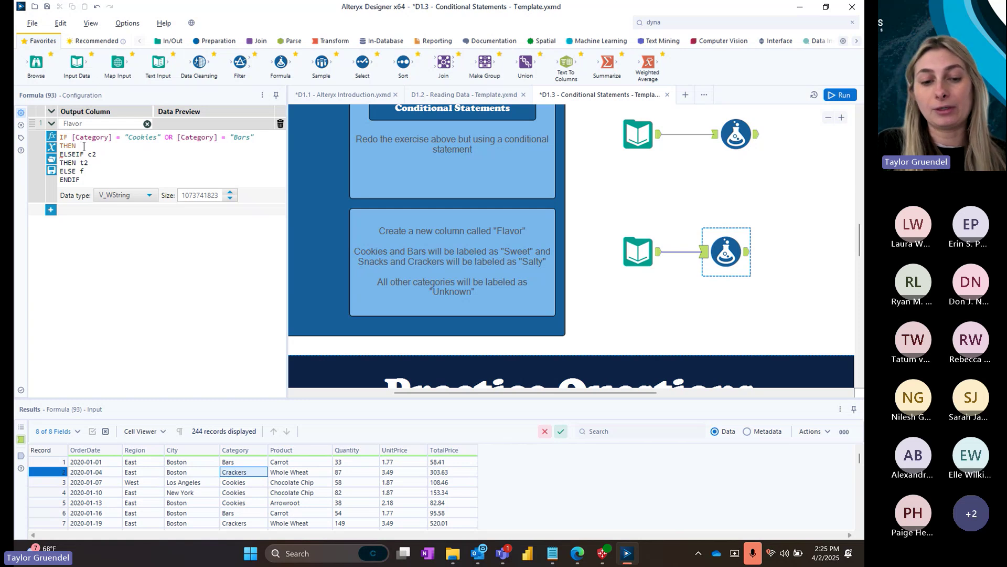
pyautogui.write('"S')
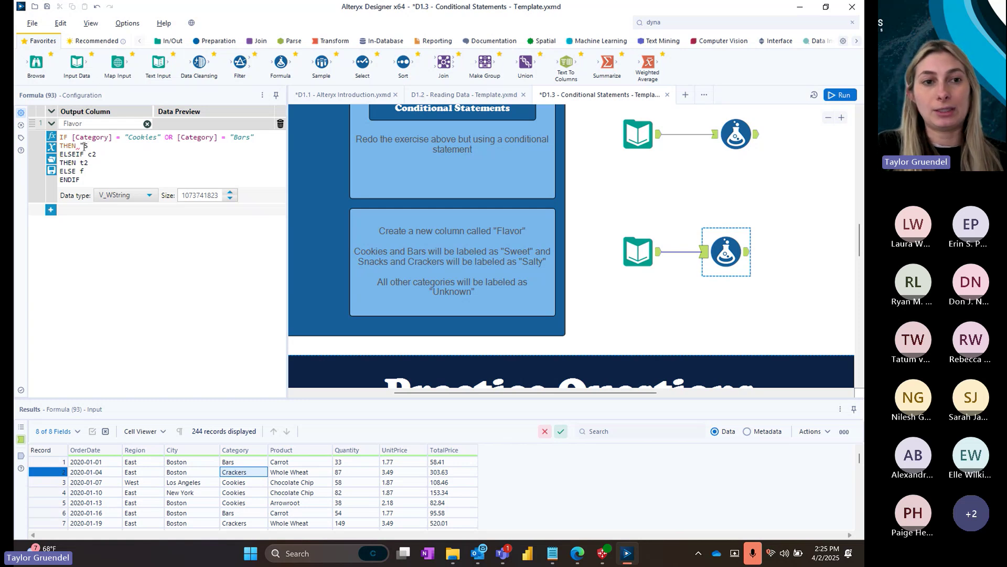
pyautogui.write('weet"')
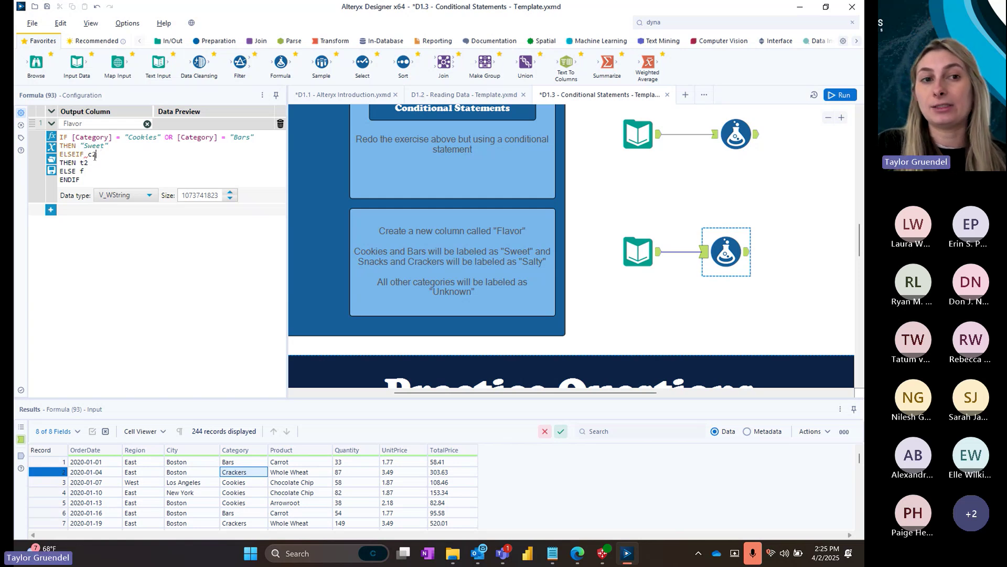
# - Replace the ELSEIF placeholder c2 with the condition [Category] = "Snacks" OR [Category] = "Crackers"
pyautogui.doubleClick(94, 154)
pyautogui.press('BackSpace')
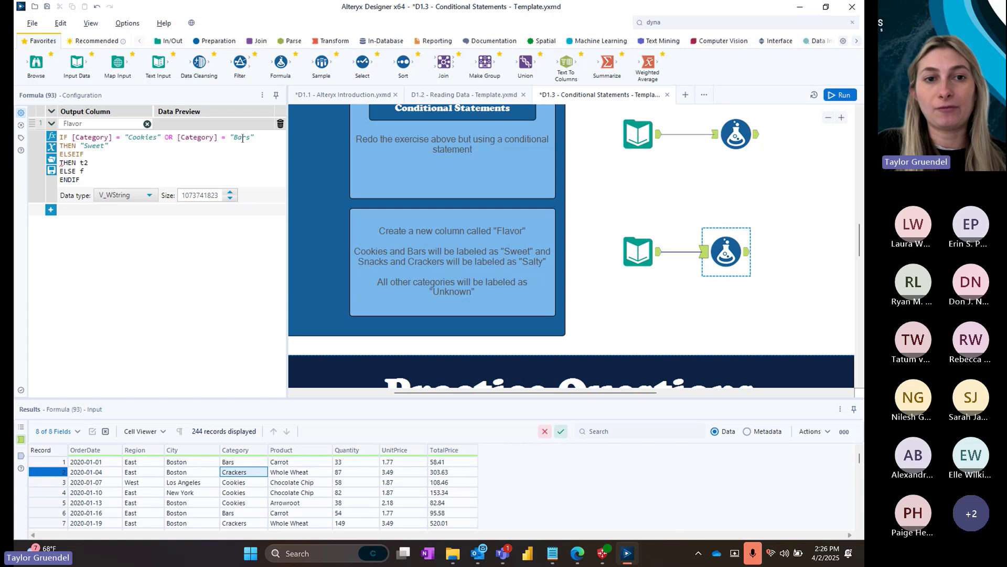
pyautogui.write('cate')
pyautogui.click(96, 164)
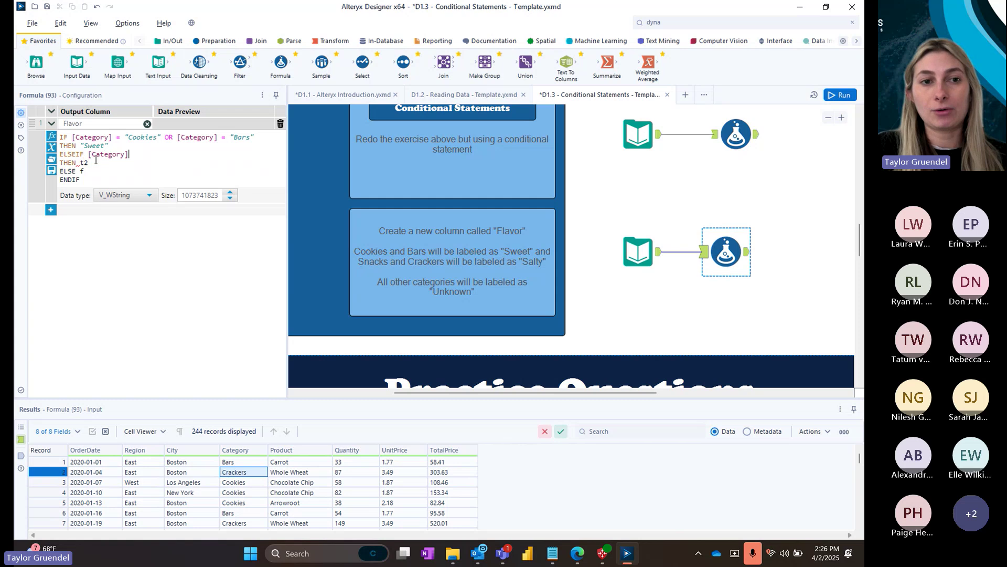
pyautogui.write('= "')
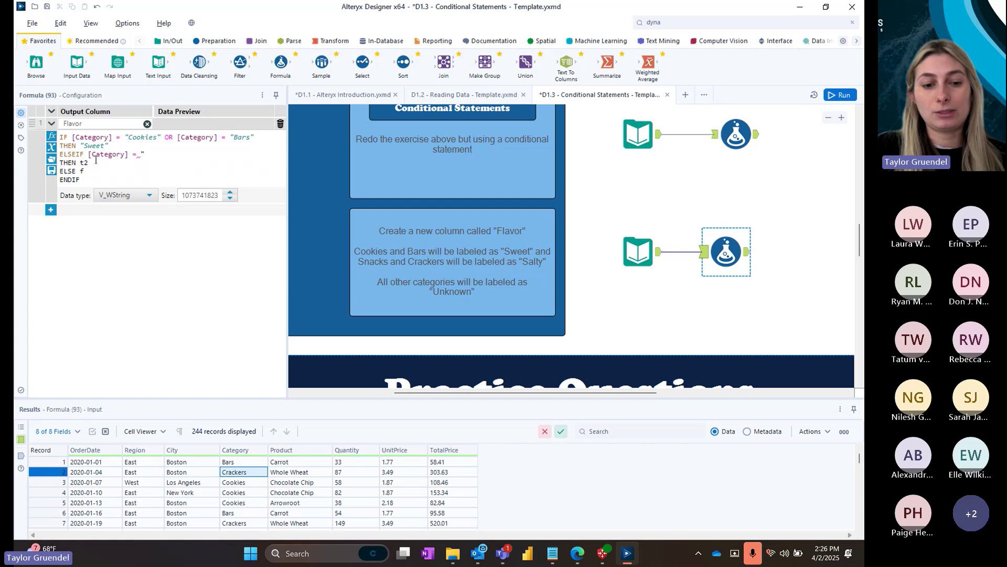
pyautogui.write('Snacks"')
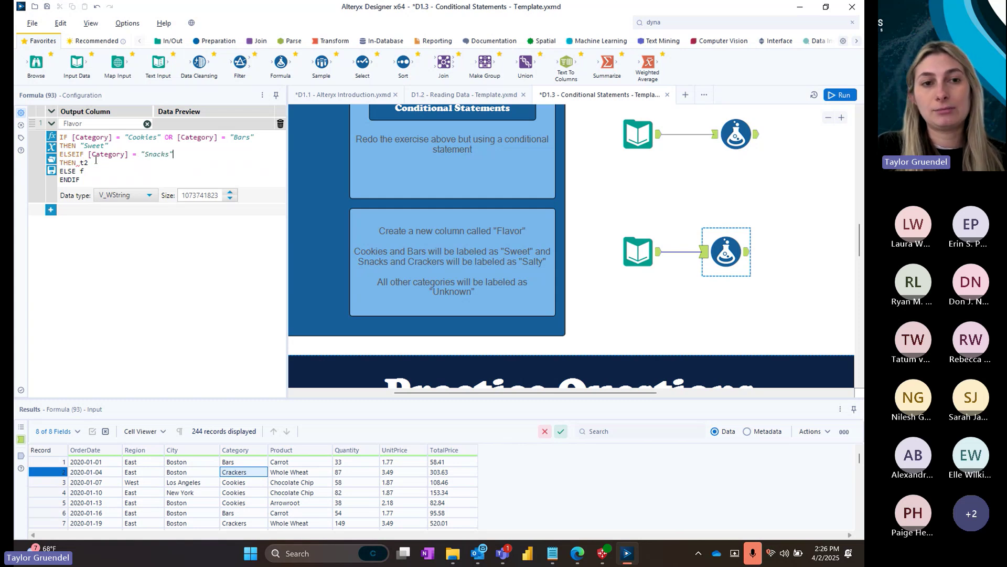
pyautogui.write(' OR C')
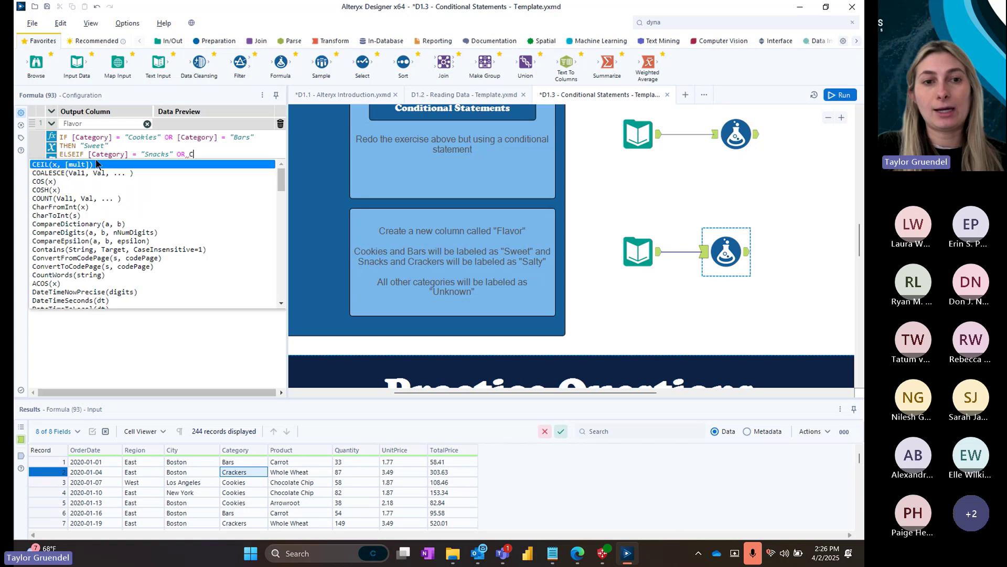
pyautogui.press('BackSpace')
pyautogui.write('[Category] = ')
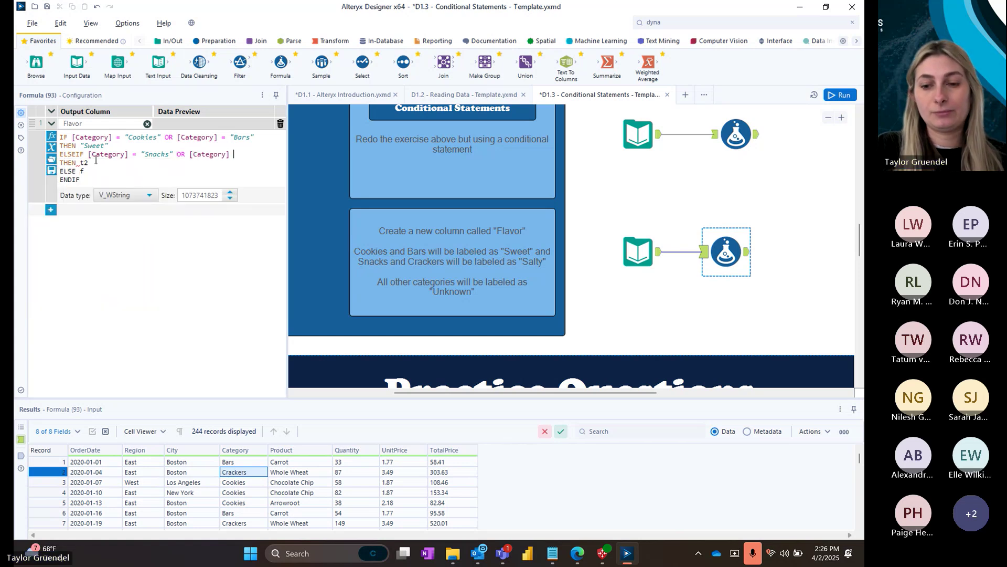
pyautogui.write('"Cra')
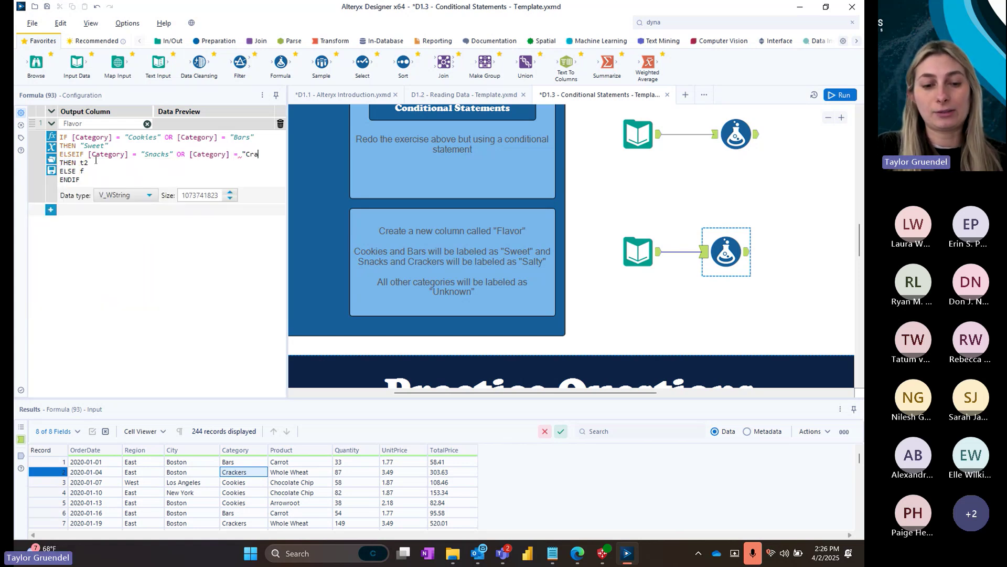
pyautogui.write('ckers"')
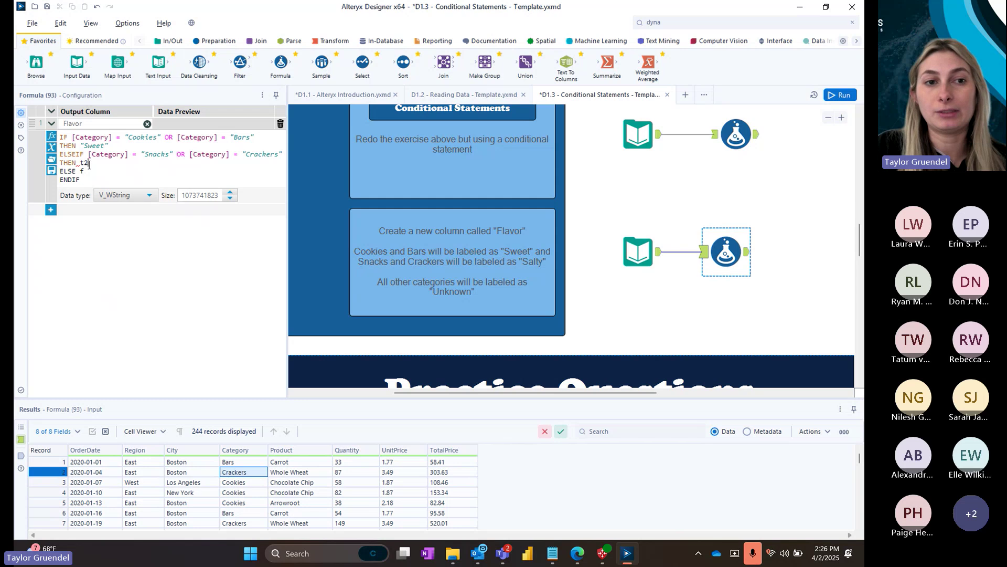
# - Replace the second THEN placeholder t2 in the Flavor expression with the result "Salty"
pyautogui.press('BackSpace')
pyautogui.press('BackSpace')
pyautogui.write('"')
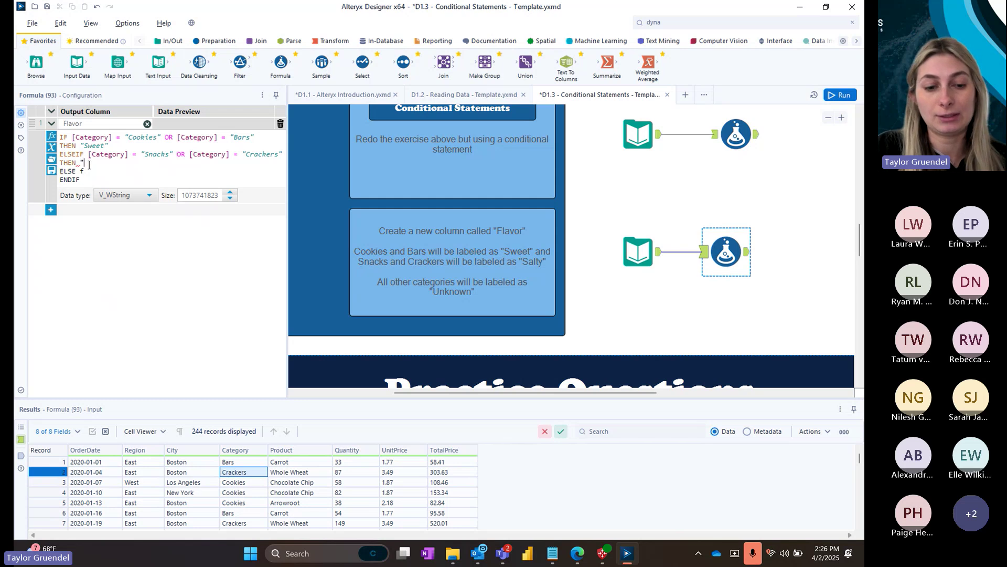
pyautogui.write('Salty"')
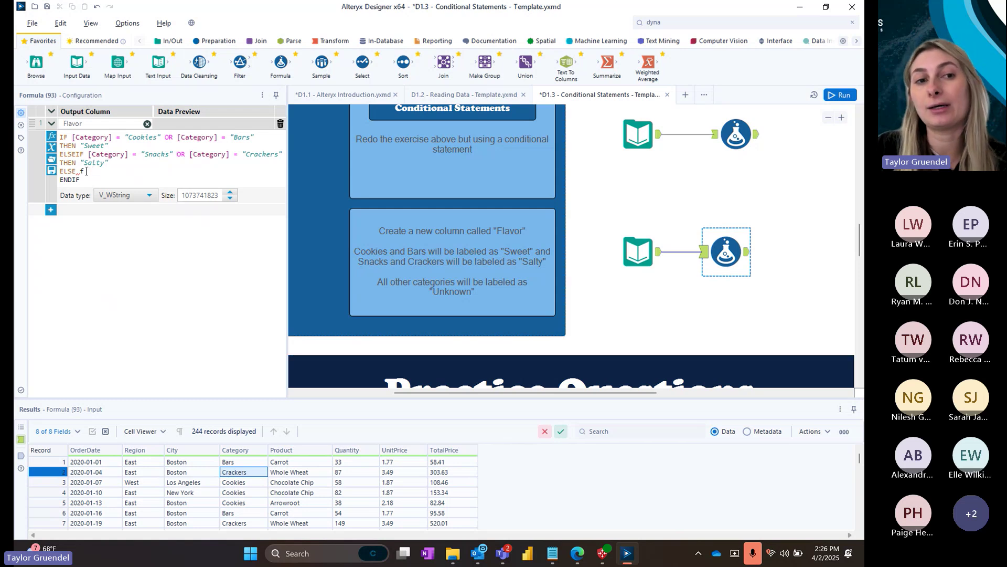
# - Replace the ELSE placeholder f with the result "Unknown" and run the workflow
pyautogui.press('BackSpace')
pyautogui.write('"')
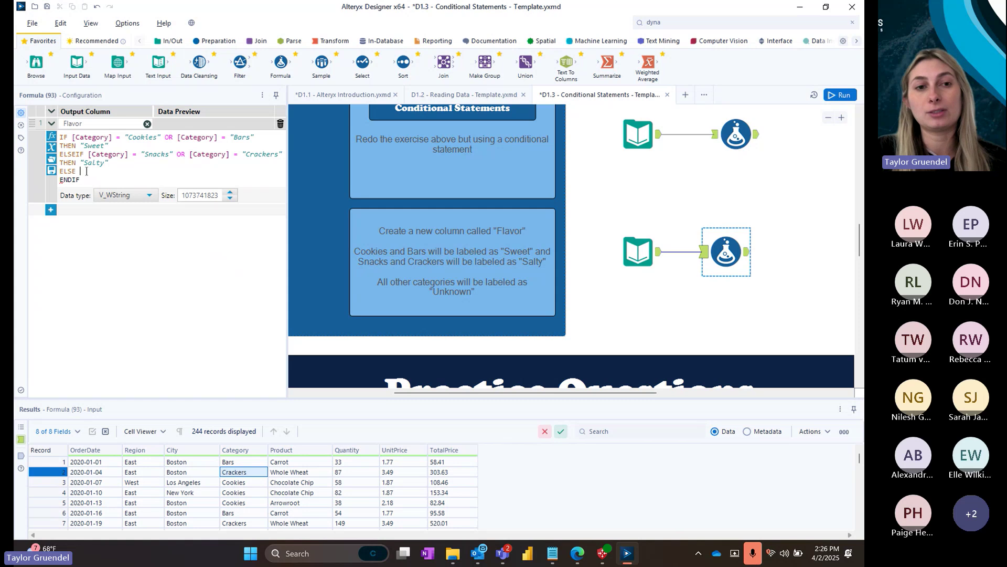
pyautogui.write('Un')
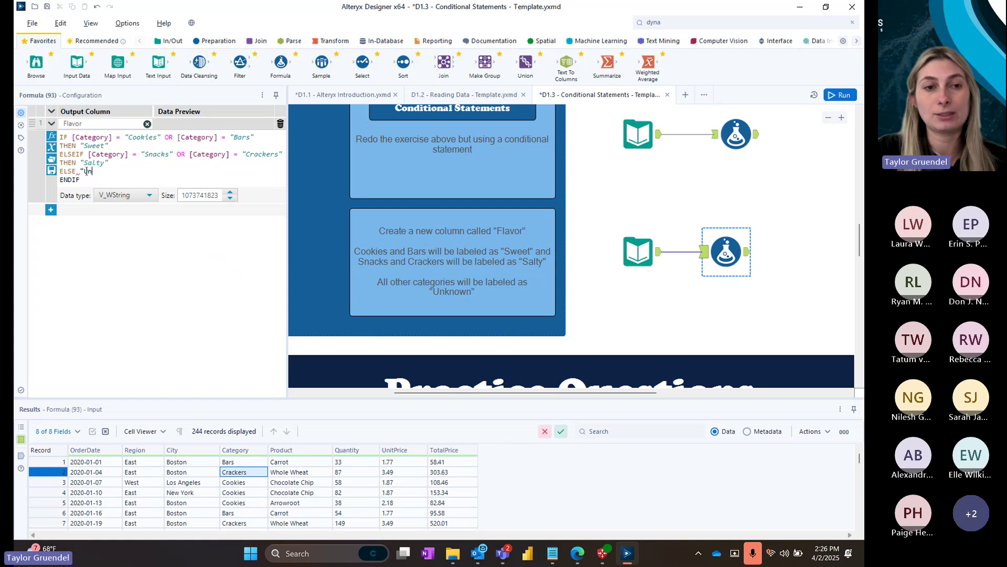
pyautogui.write('known"')
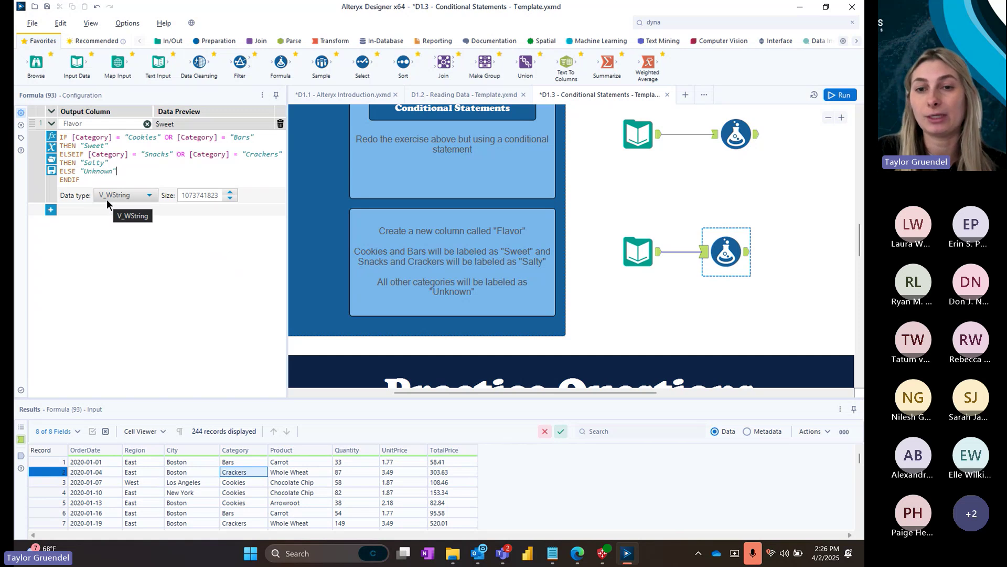
pyautogui.click(840, 95)
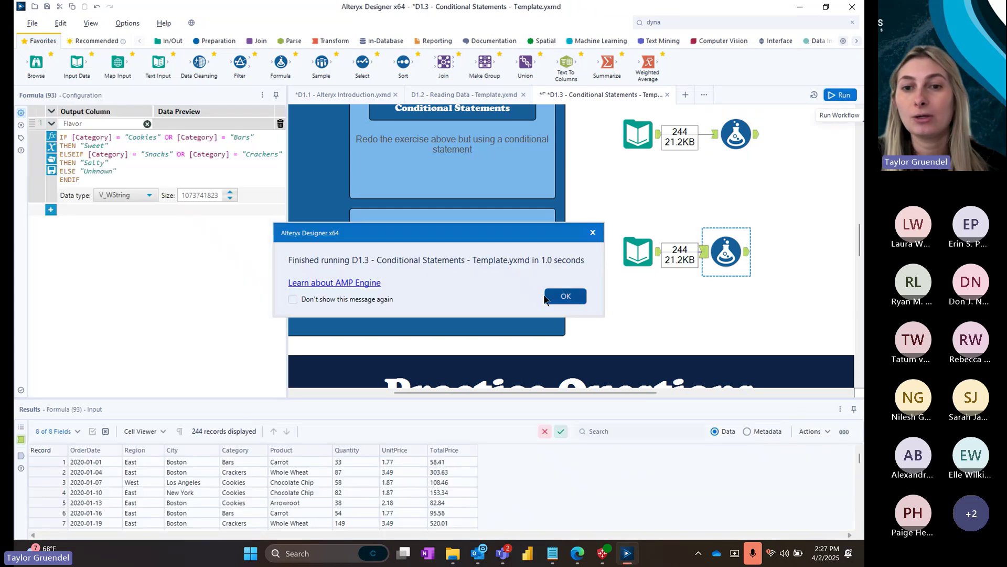
pyautogui.click(581, 295)
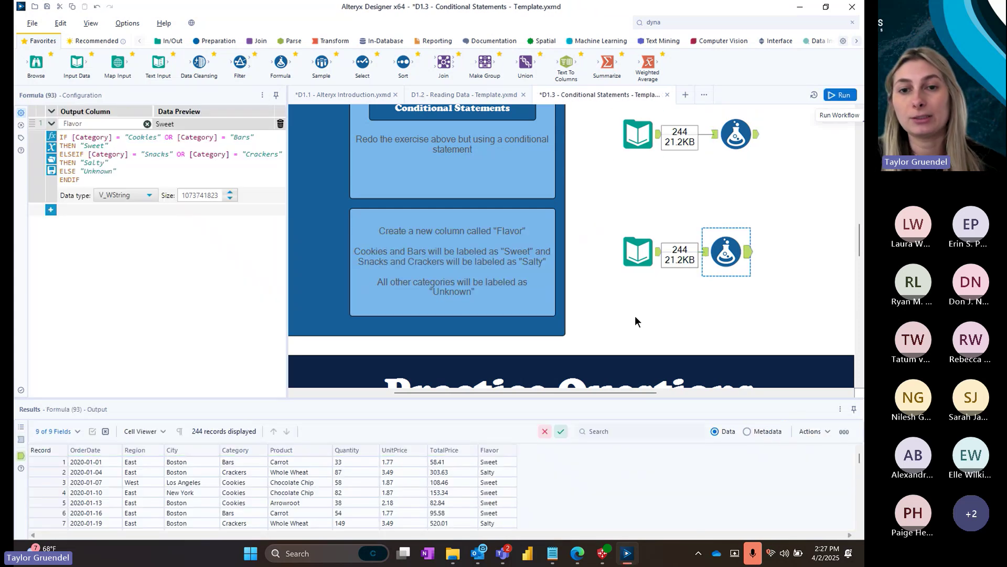
# - Compare the Category and Flavor values of the first two records in the formula output
pyautogui.click(487, 472)
pyautogui.press('Left')
pyautogui.press('Left')
pyautogui.press('Left')
pyautogui.press('Left')
pyautogui.press('Left')
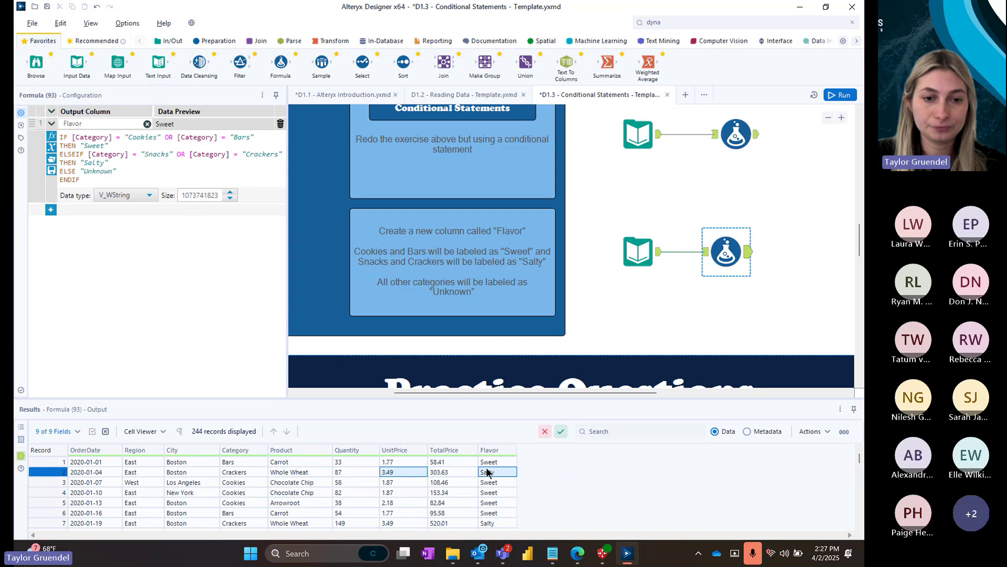
pyautogui.press('Up')
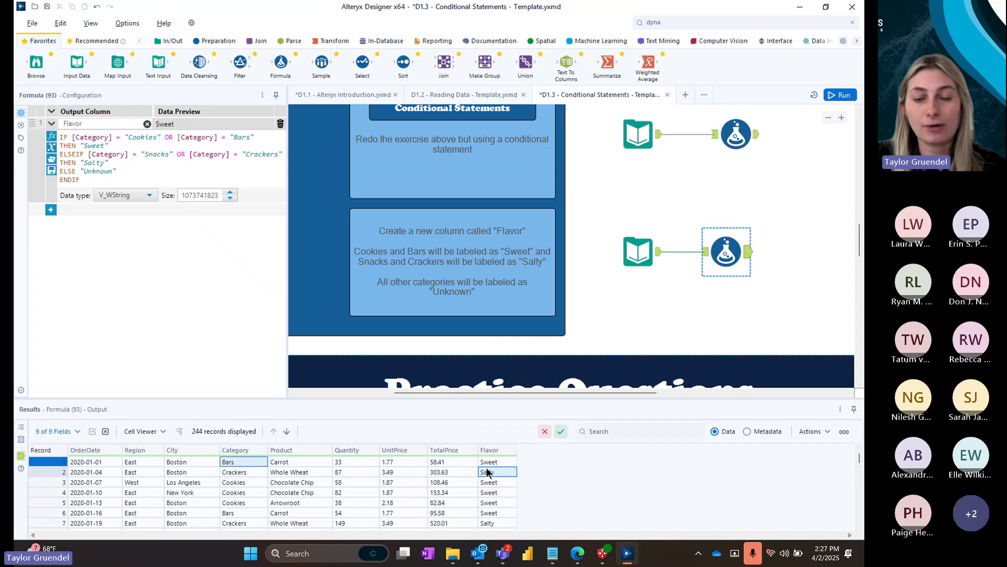
pyautogui.press('Right')
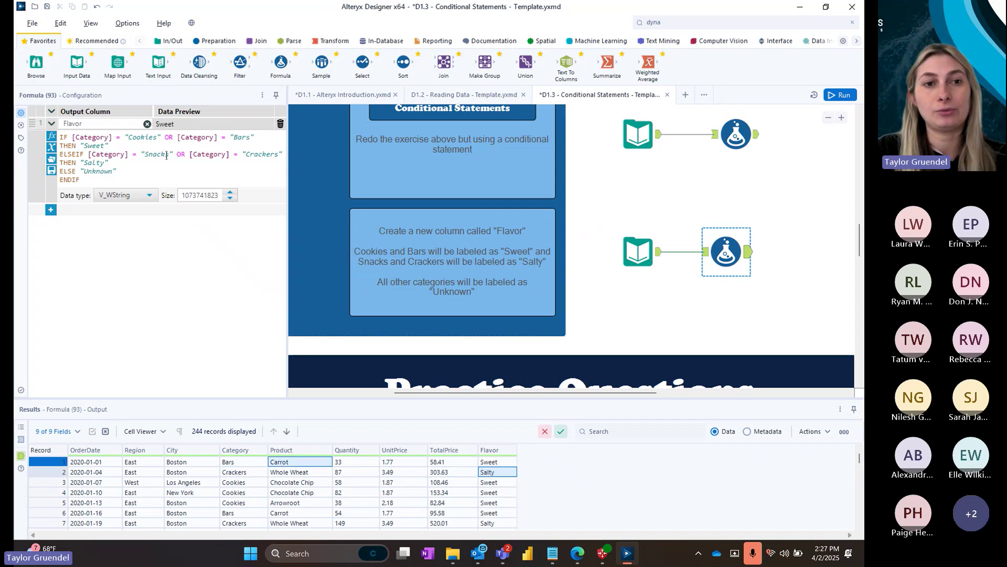
pyautogui.click(491, 463)
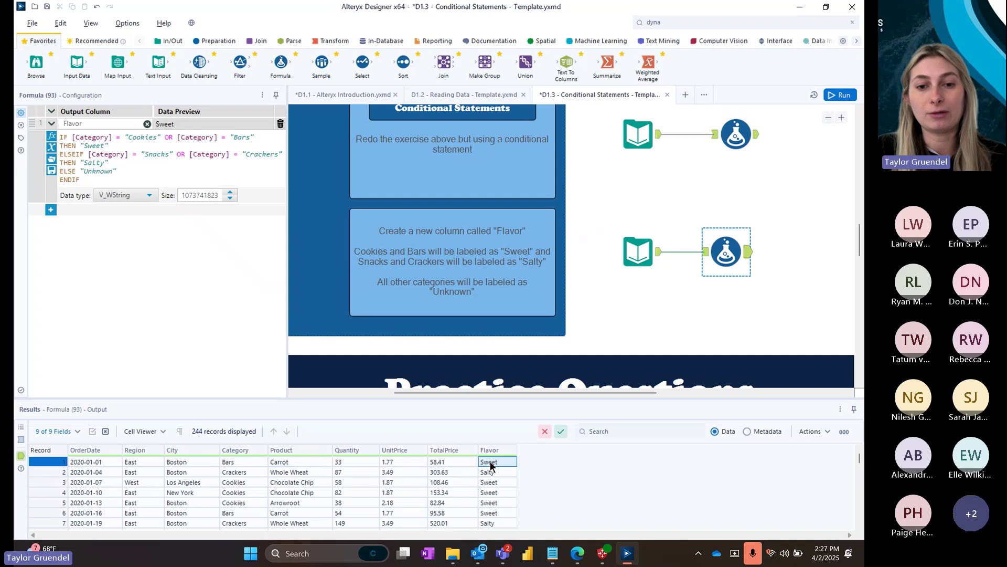
pyautogui.click(252, 470)
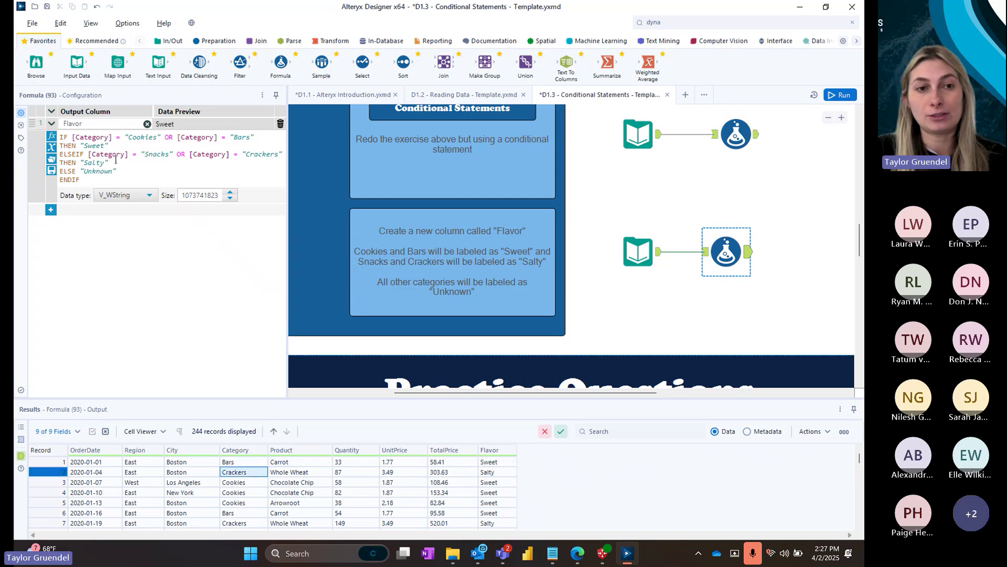
pyautogui.click(498, 472)
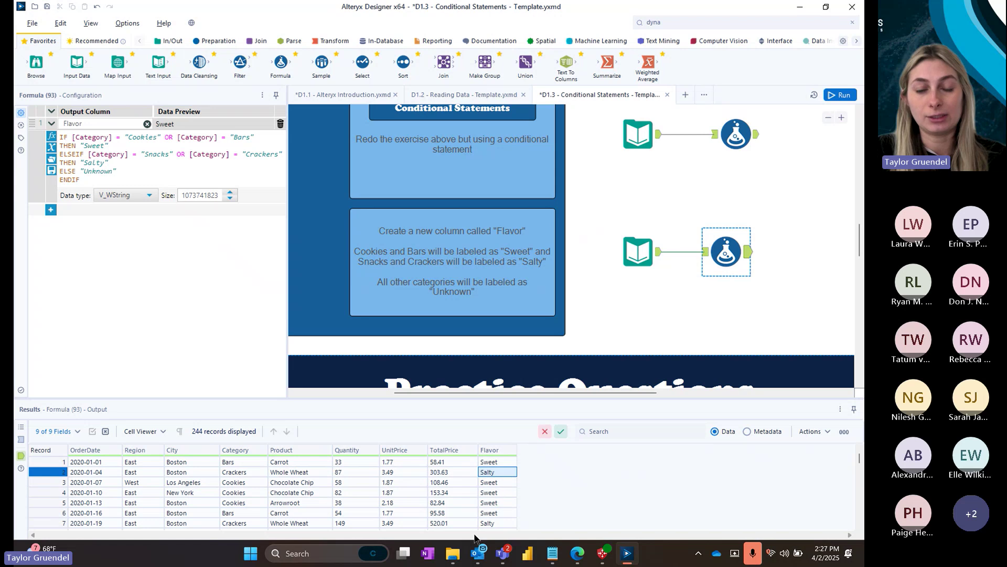
# - Go down the Category column from the third record, checking the Flavor assigned to each category
pyautogui.click(241, 483)
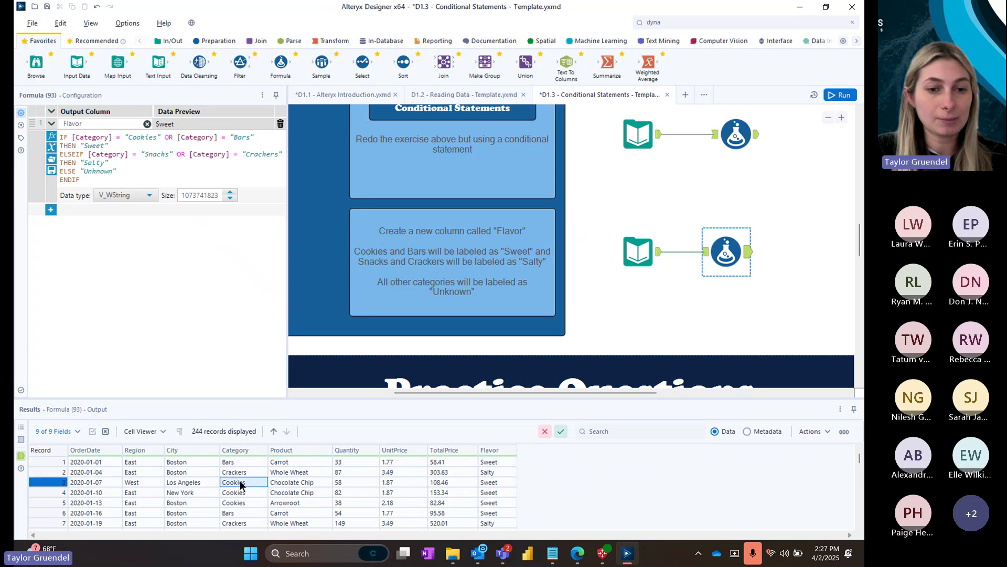
pyautogui.press('Down')
pyautogui.press('Down')
pyautogui.press('Down')
pyautogui.press('Down')
pyautogui.press('Down')
pyautogui.press('Down')
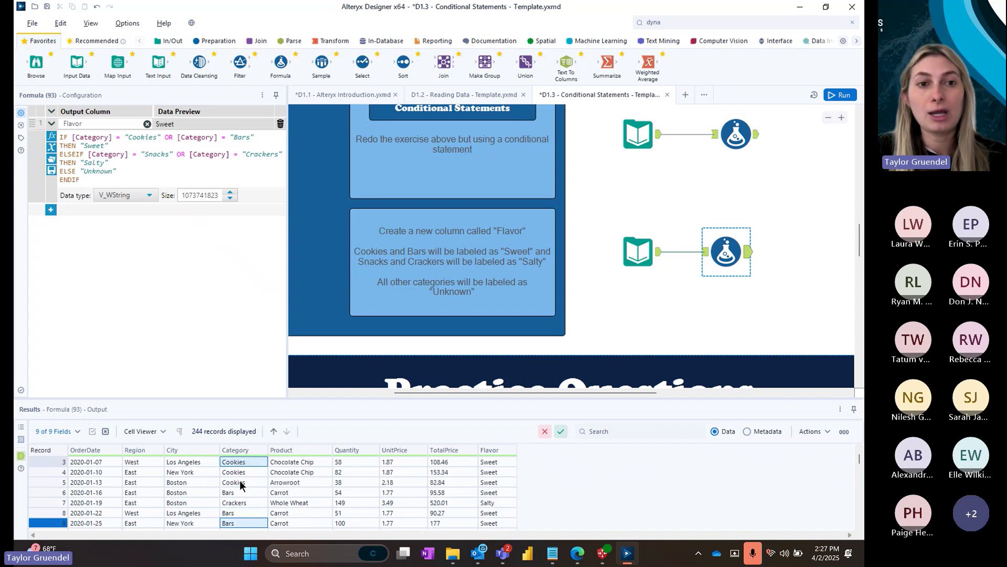
pyautogui.press('Down')
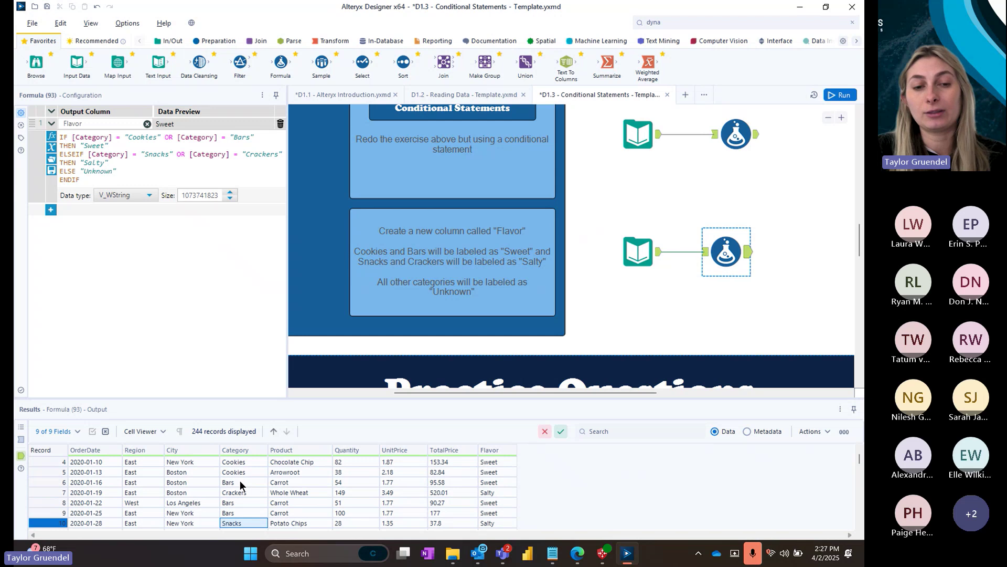
pyautogui.press('Down')
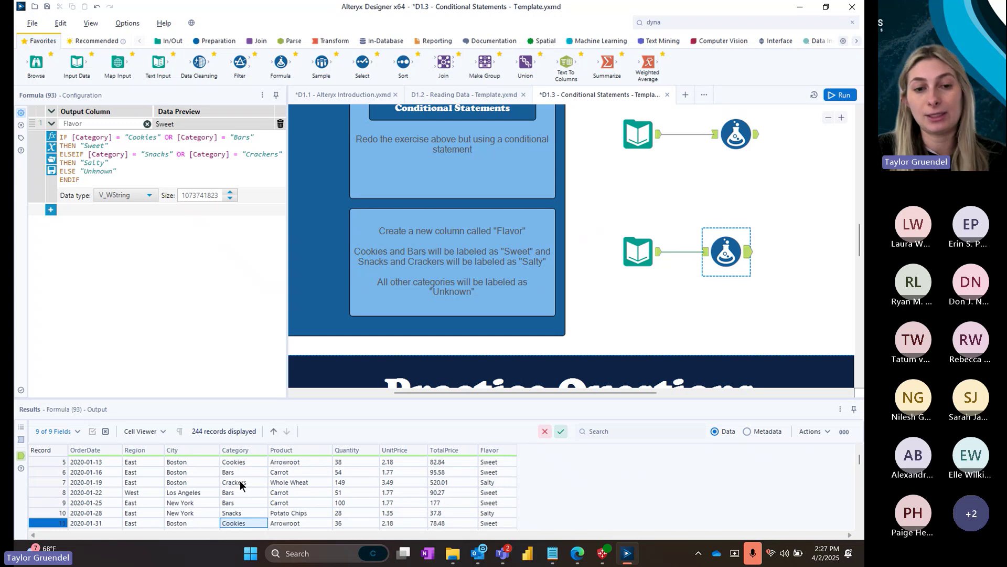
pyautogui.press('Down')
pyautogui.press('Down')
pyautogui.press('Down')
pyautogui.press('Down')
pyautogui.press('Down')
pyautogui.press('Down')
pyautogui.press('Down')
pyautogui.press('Down')
pyautogui.press('Down')
pyautogui.press('Down')
pyautogui.press('Down')
pyautogui.press('Down')
pyautogui.press('Down')
pyautogui.press('Down')
pyautogui.press('Down')
pyautogui.press('Down')
pyautogui.press('Down')
pyautogui.press('Down')
pyautogui.press('Down')
pyautogui.press('Down')
pyautogui.press('Down')
pyautogui.press('Down')
pyautogui.press('Down')
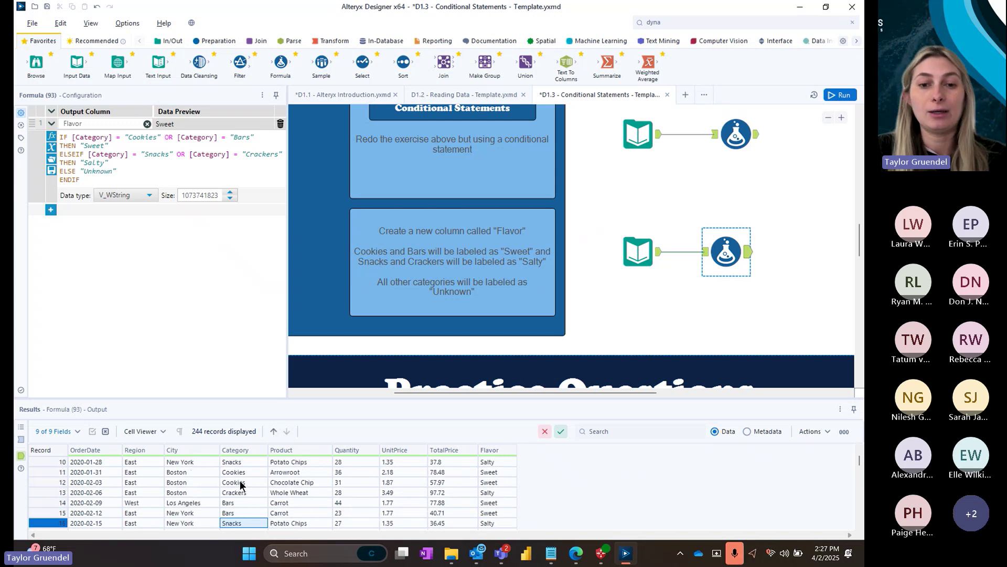
pyautogui.press('Down')
pyautogui.press('Down')
pyautogui.press('Down')
pyautogui.press('Down')
pyautogui.press('Down')
pyautogui.press('Down')
pyautogui.press('Down')
pyautogui.press('Down')
pyautogui.press('Down')
pyautogui.press('Down')
pyautogui.press('Down')
pyautogui.press('Down')
pyautogui.press('Down')
pyautogui.press('Down')
pyautogui.press('Down')
pyautogui.press('Down')
pyautogui.press('Down')
pyautogui.press('Down')
pyautogui.press('Down')
pyautogui.press('Down')
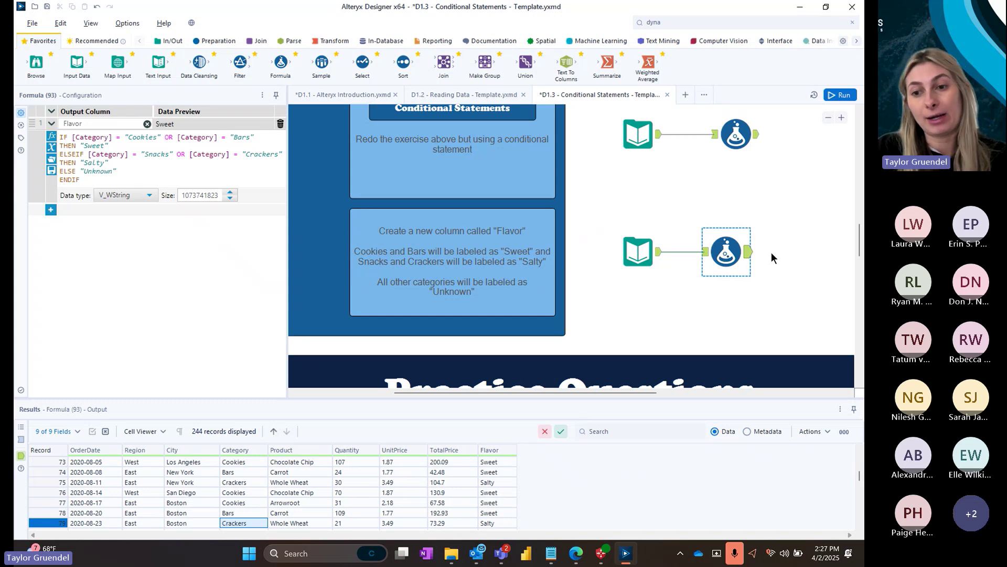
# - Add a Browse tool after the Flavor Formula tool and run the workflow to profile the Flavor column
pyautogui.rightClick(721, 259)
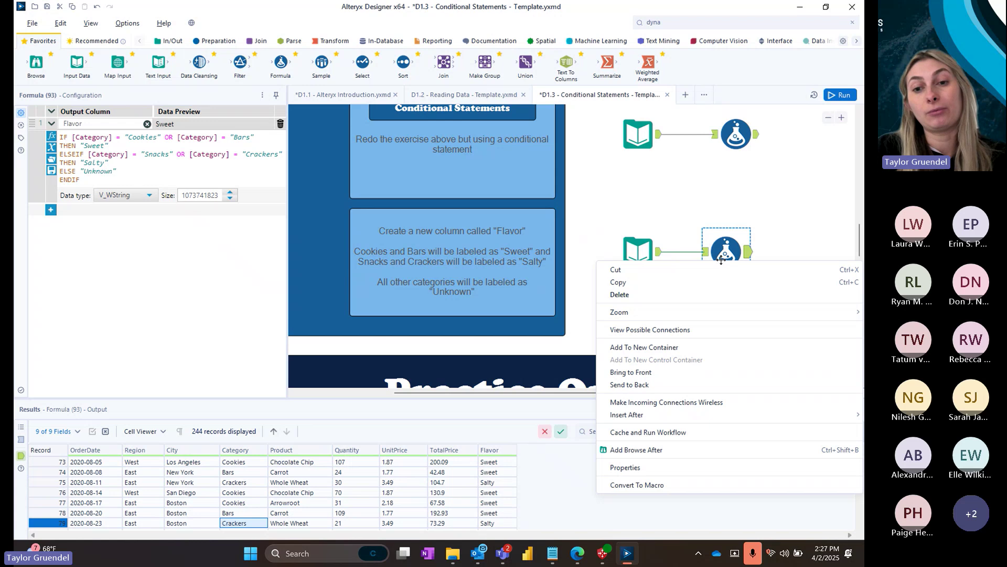
pyautogui.click(609, 452)
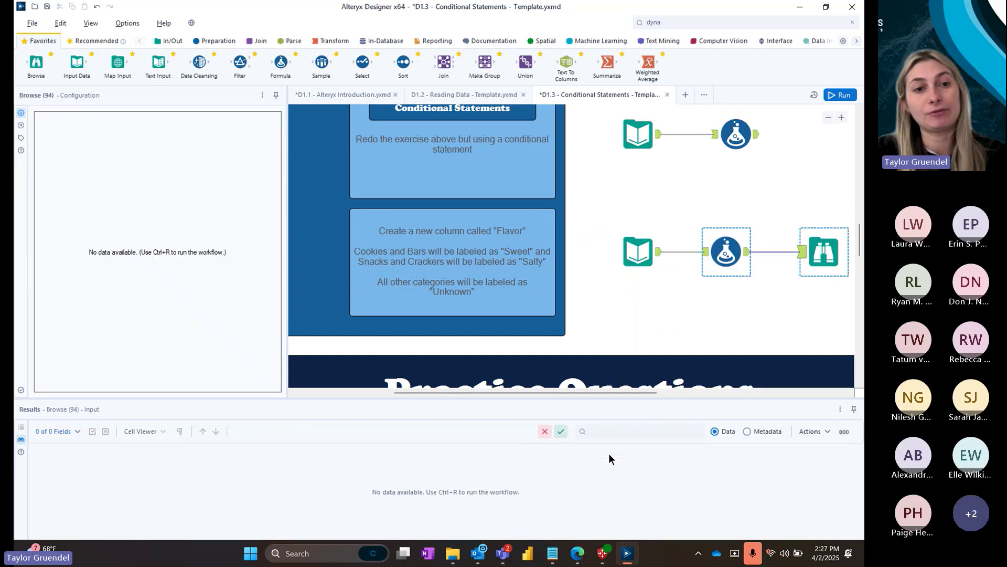
pyautogui.click(830, 98)
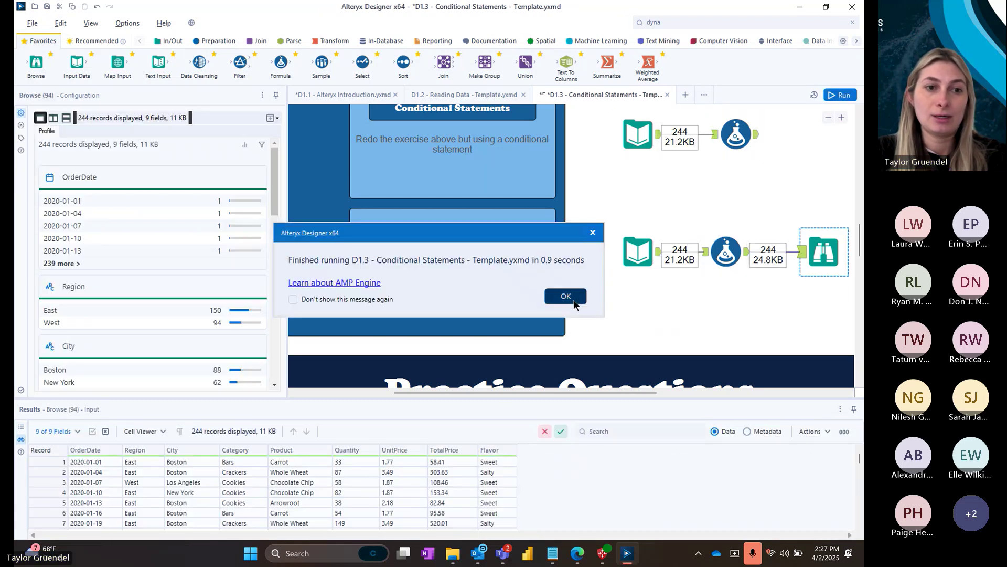
pyautogui.click(555, 295)
pyautogui.moveTo(275, 193); pyautogui.dragTo(257, 383)
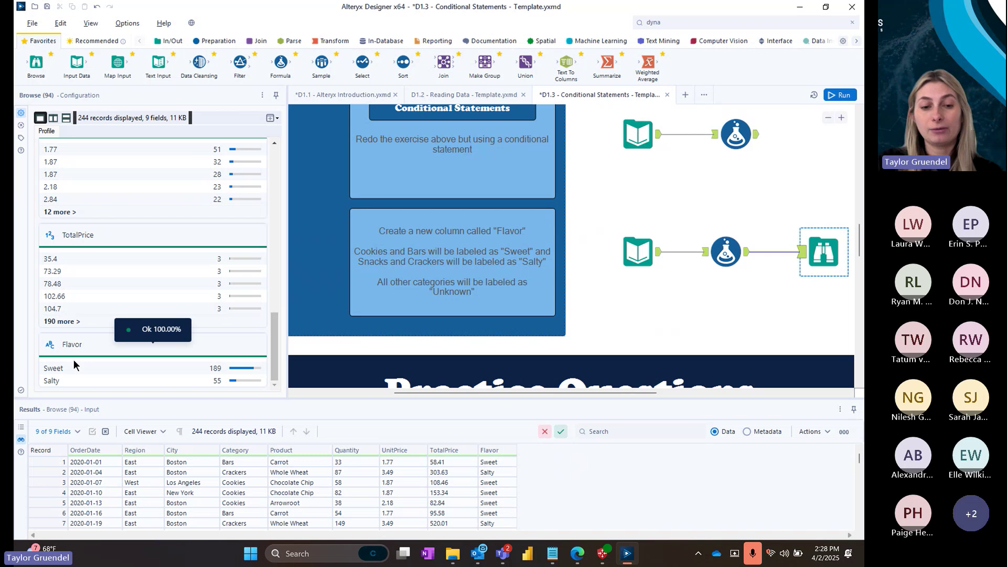
# - Save the Conditional Statements workflow and go to its Practice Questions section
pyautogui.hotkey('ctrl', 's')
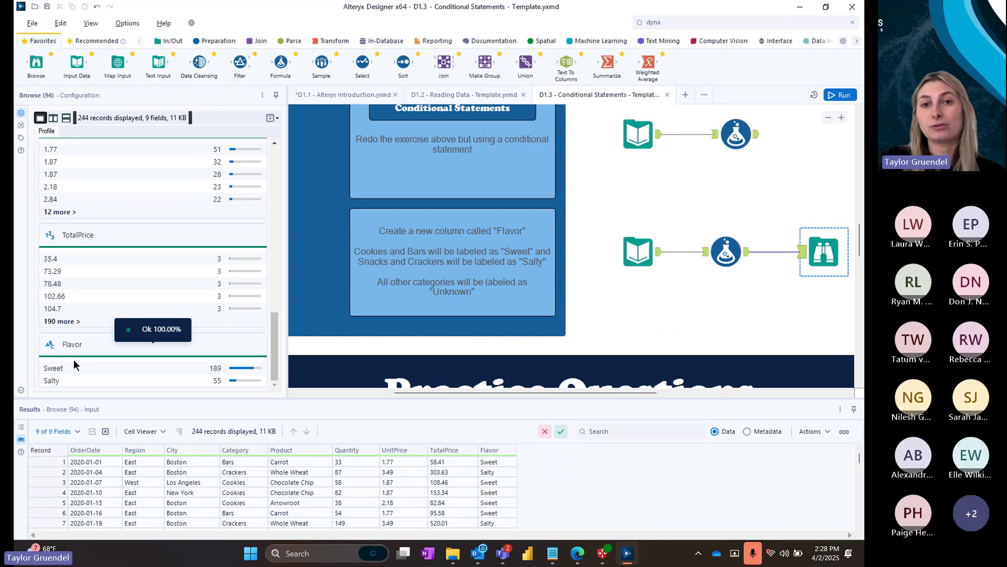
pyautogui.click(30, 23)
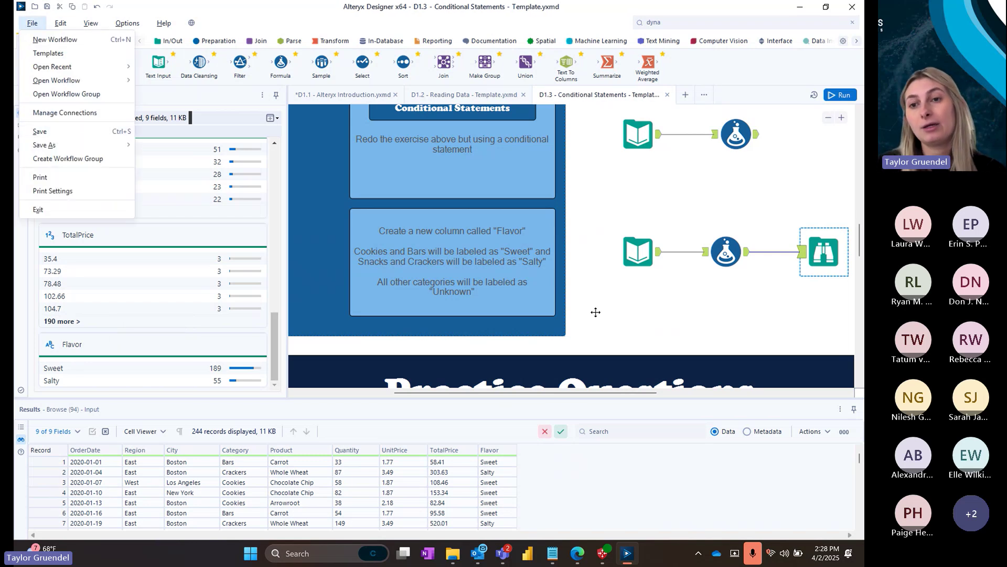
pyautogui.click(859, 248)
pyautogui.moveTo(859, 247)
pyautogui.mouseDown()
pyautogui.moveTo(859, 231)
pyautogui.moveTo(860, 258)
pyautogui.mouseUp()
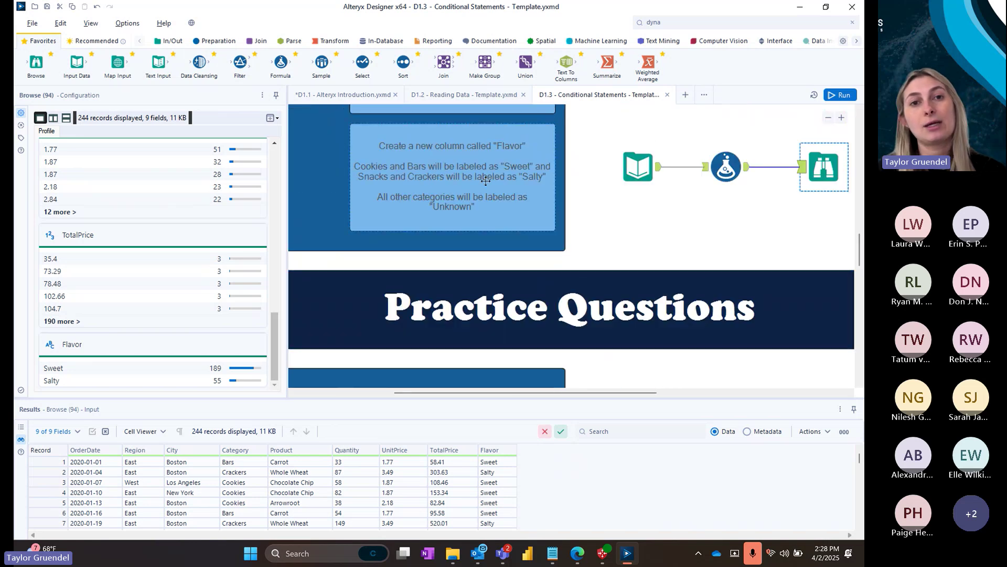